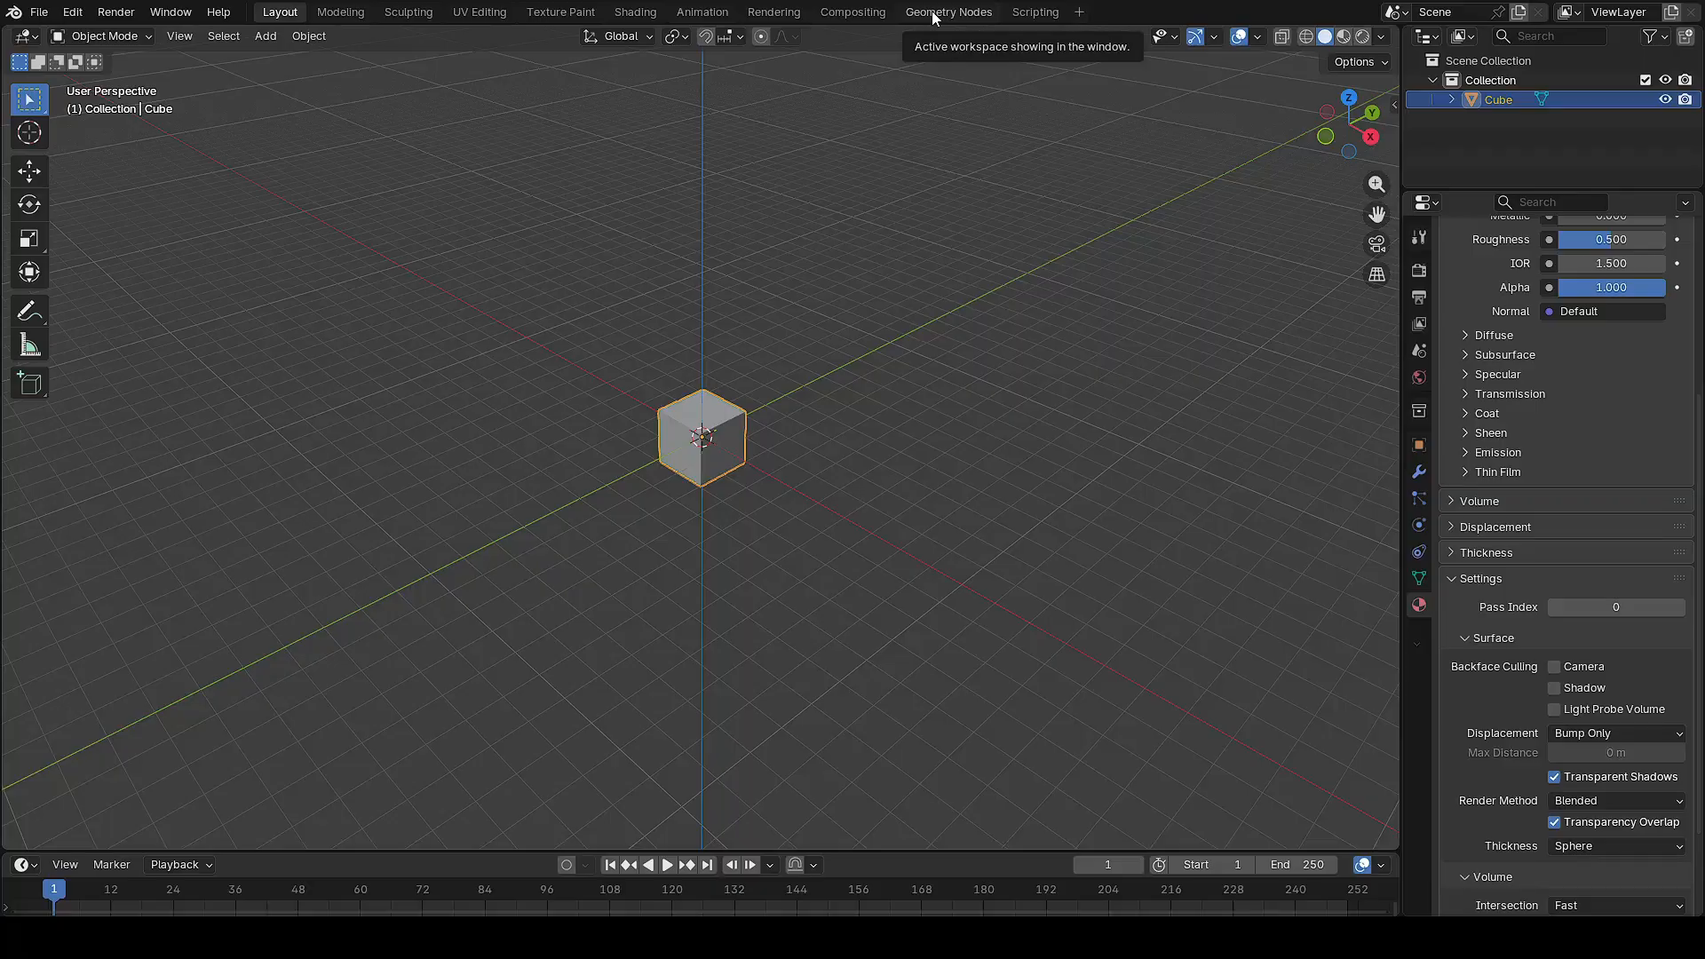
Create a new geometry node tree on the cube, spread its default nodes apart and delete the Group Input node
{"action": "left_click", "coordinate": [931, 10]}
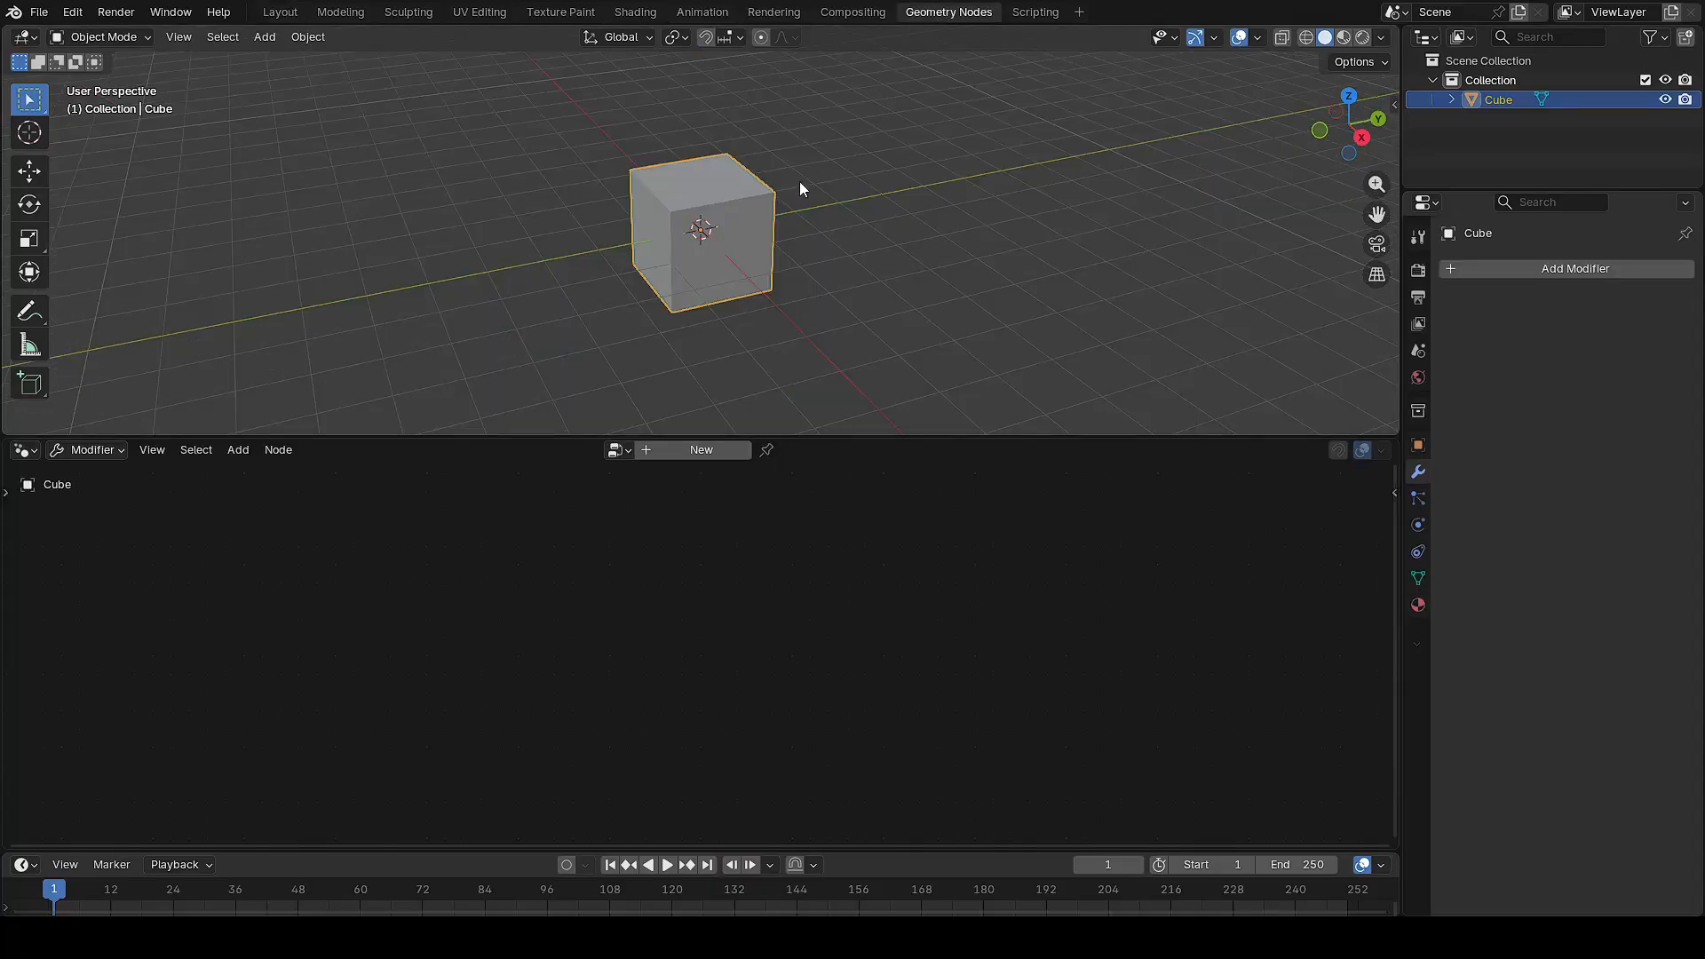
{"action": "left_click", "coordinate": [701, 450]}
{"action": "left_click_drag", "start_coordinate": [957, 664], "coordinate": [1219, 599]}
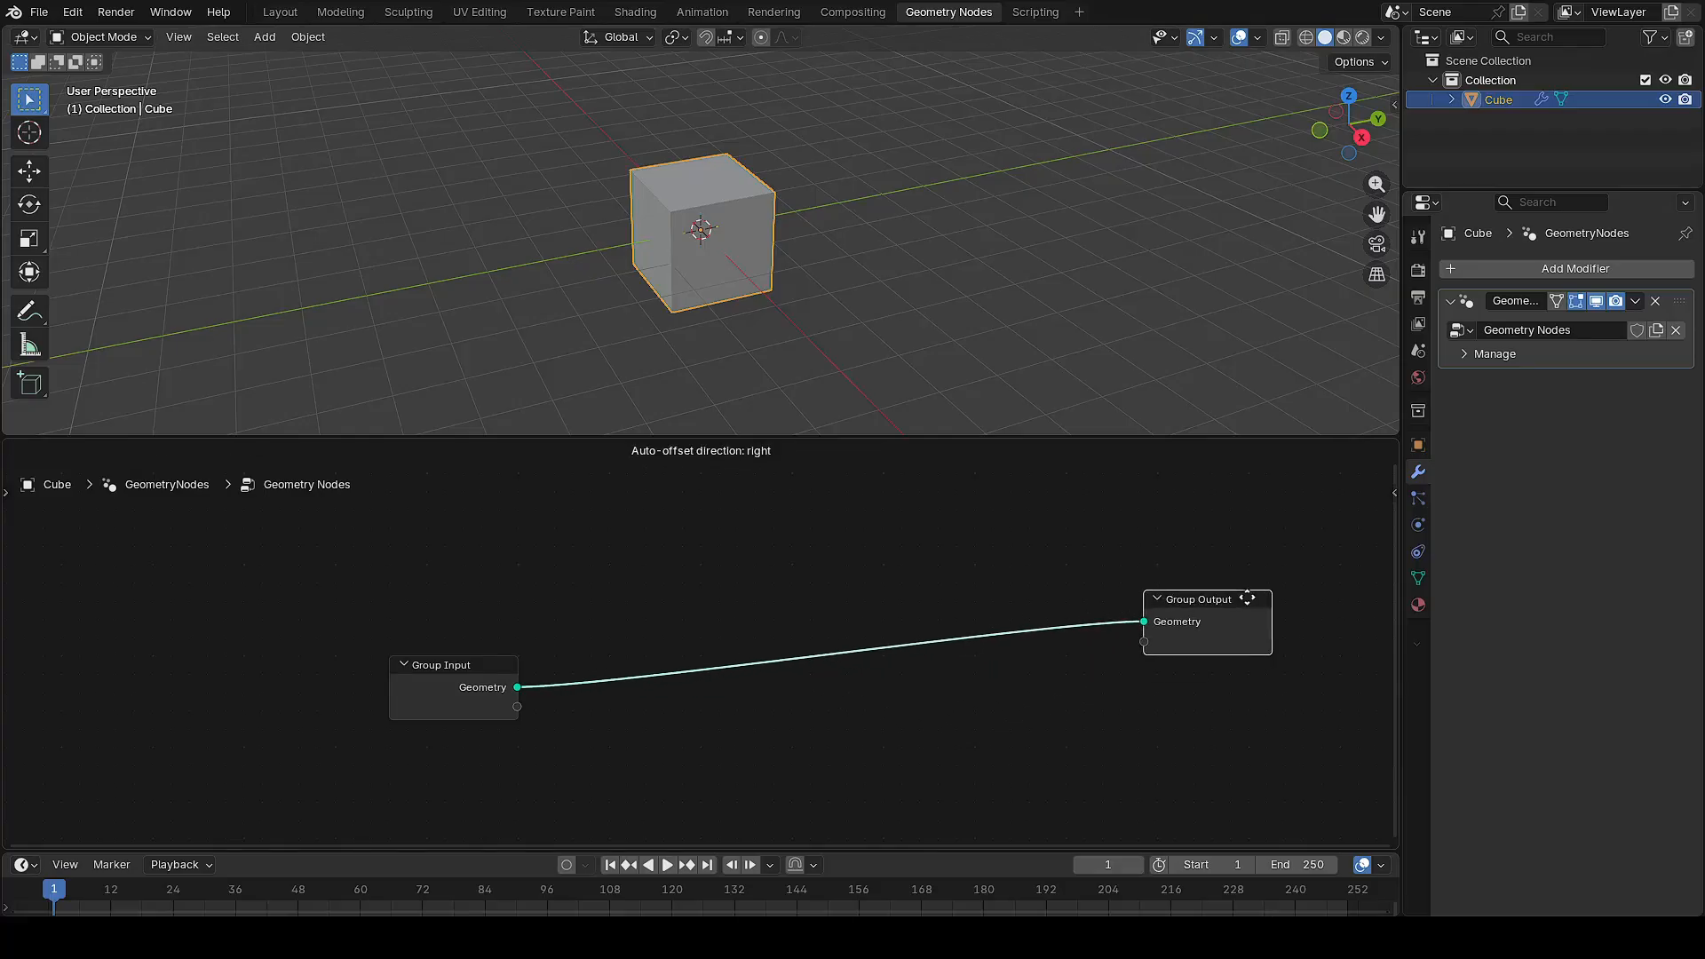
{"action": "left_click_drag", "start_coordinate": [435, 664], "coordinate": [268, 612]}
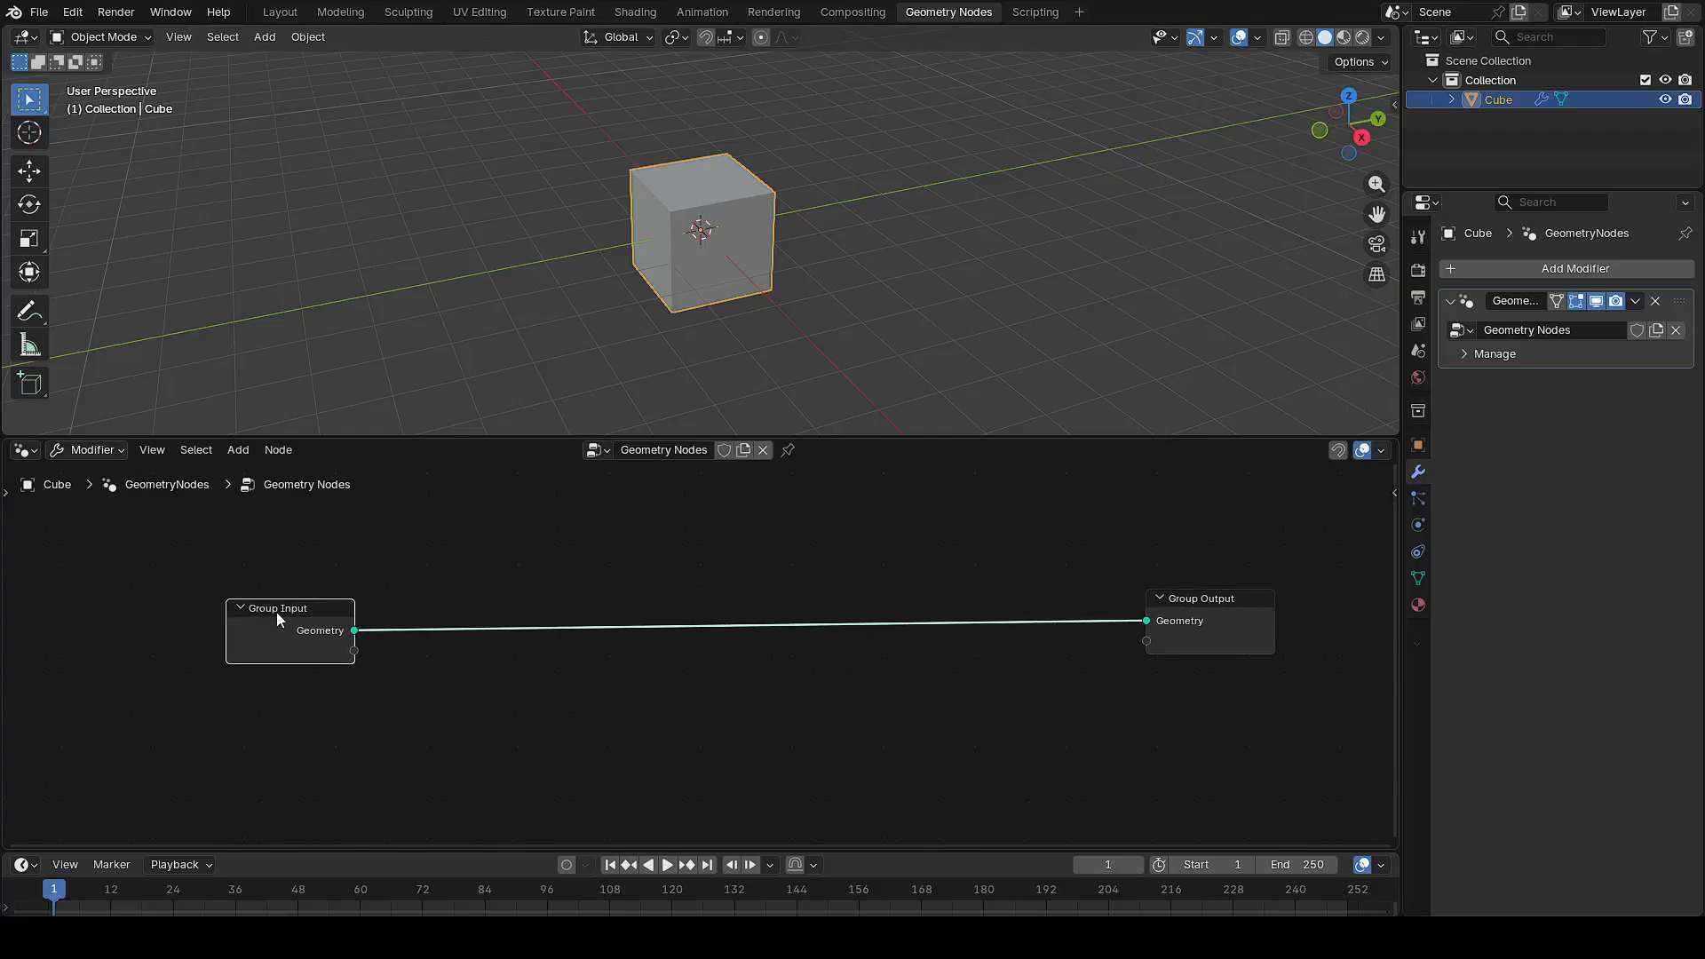
{"action": "key", "text": "Delete"}
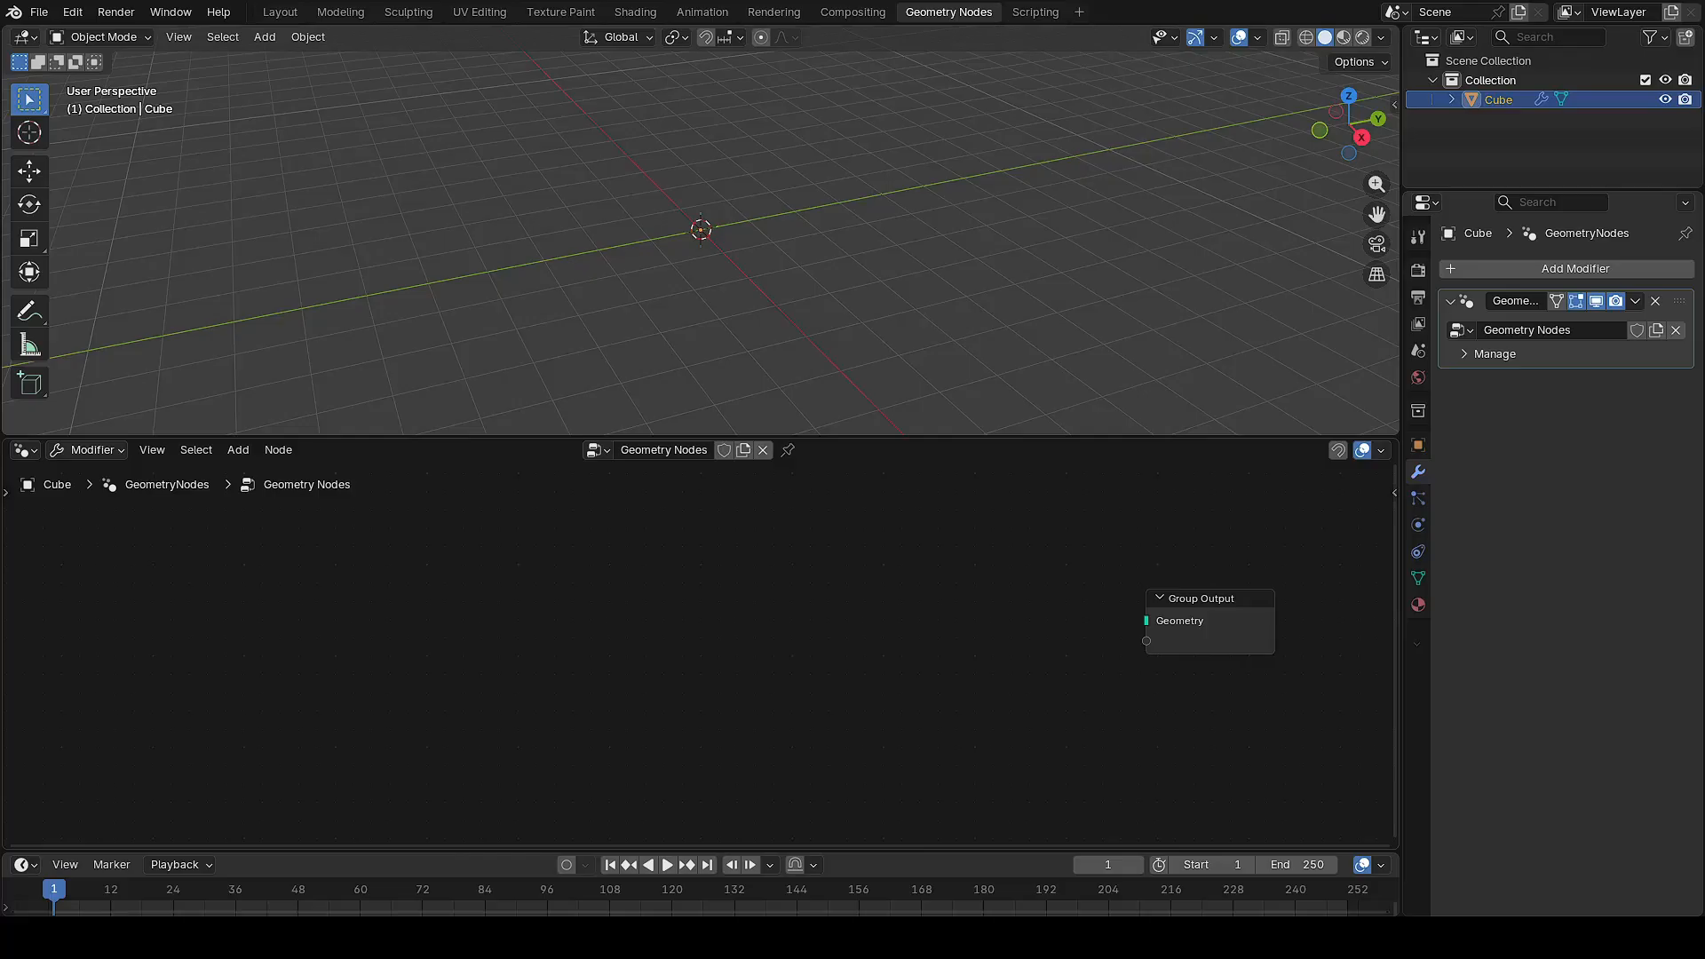
Add a String to Curves node and set its text to JAPAN
{"action": "key", "text": "shift+a"}
{"action": "type", "text": "strin"}
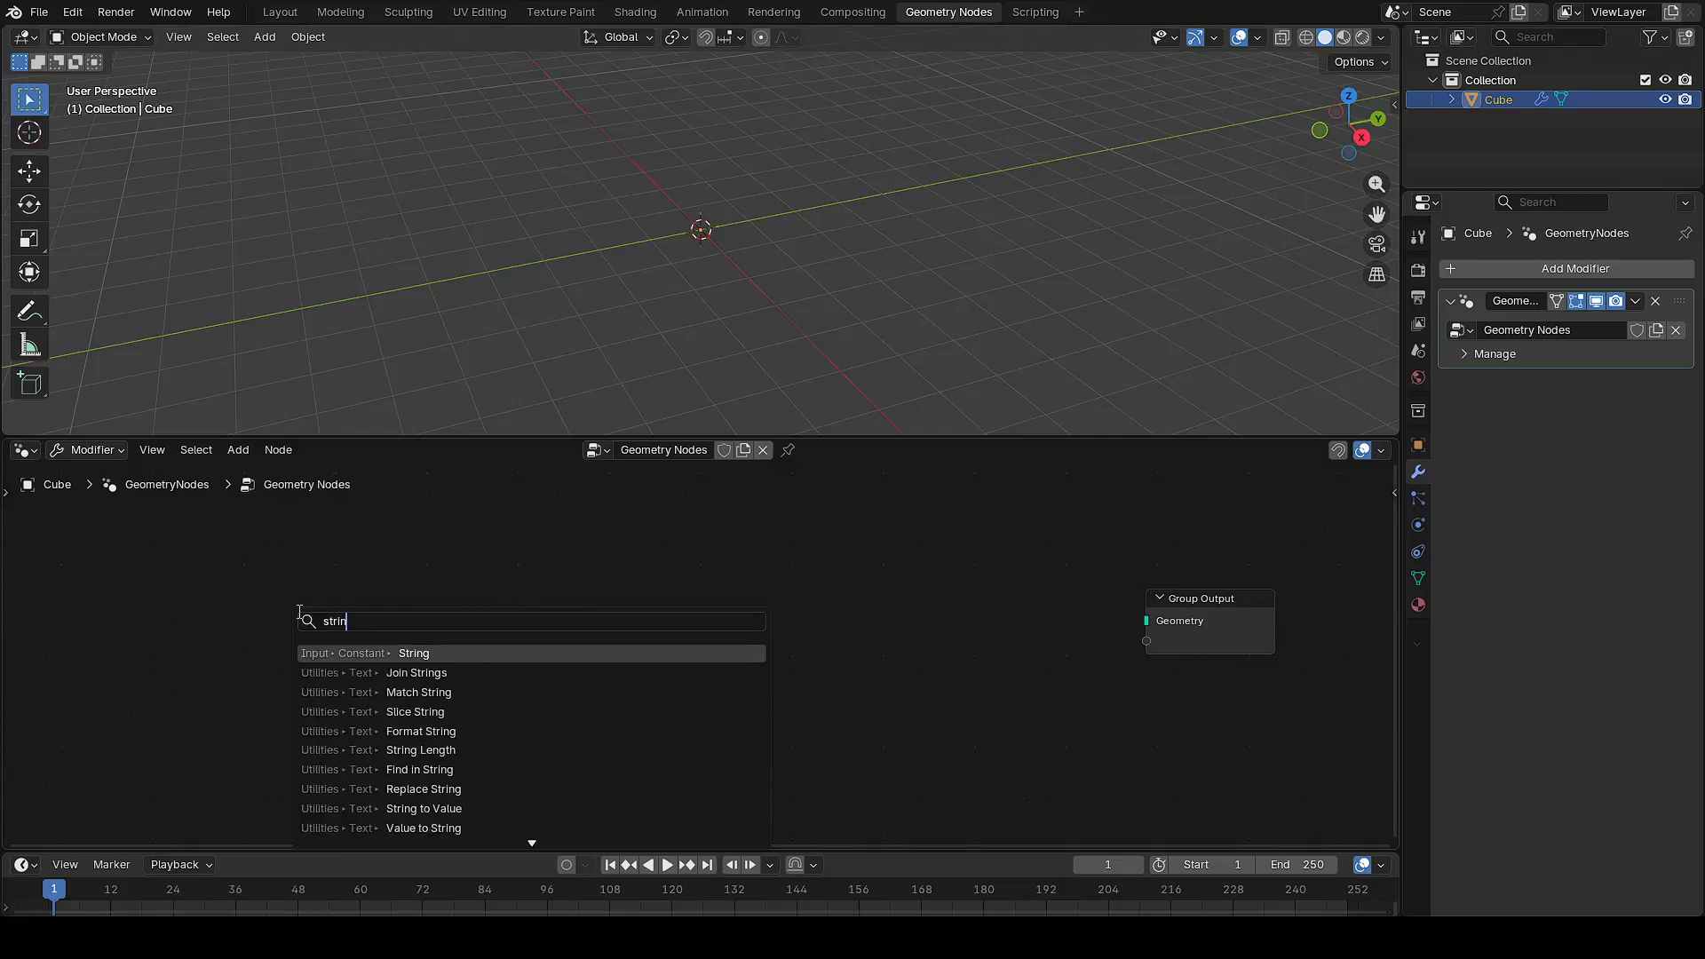
{"action": "type", "text": "g t"}
{"action": "key", "text": "Return"}
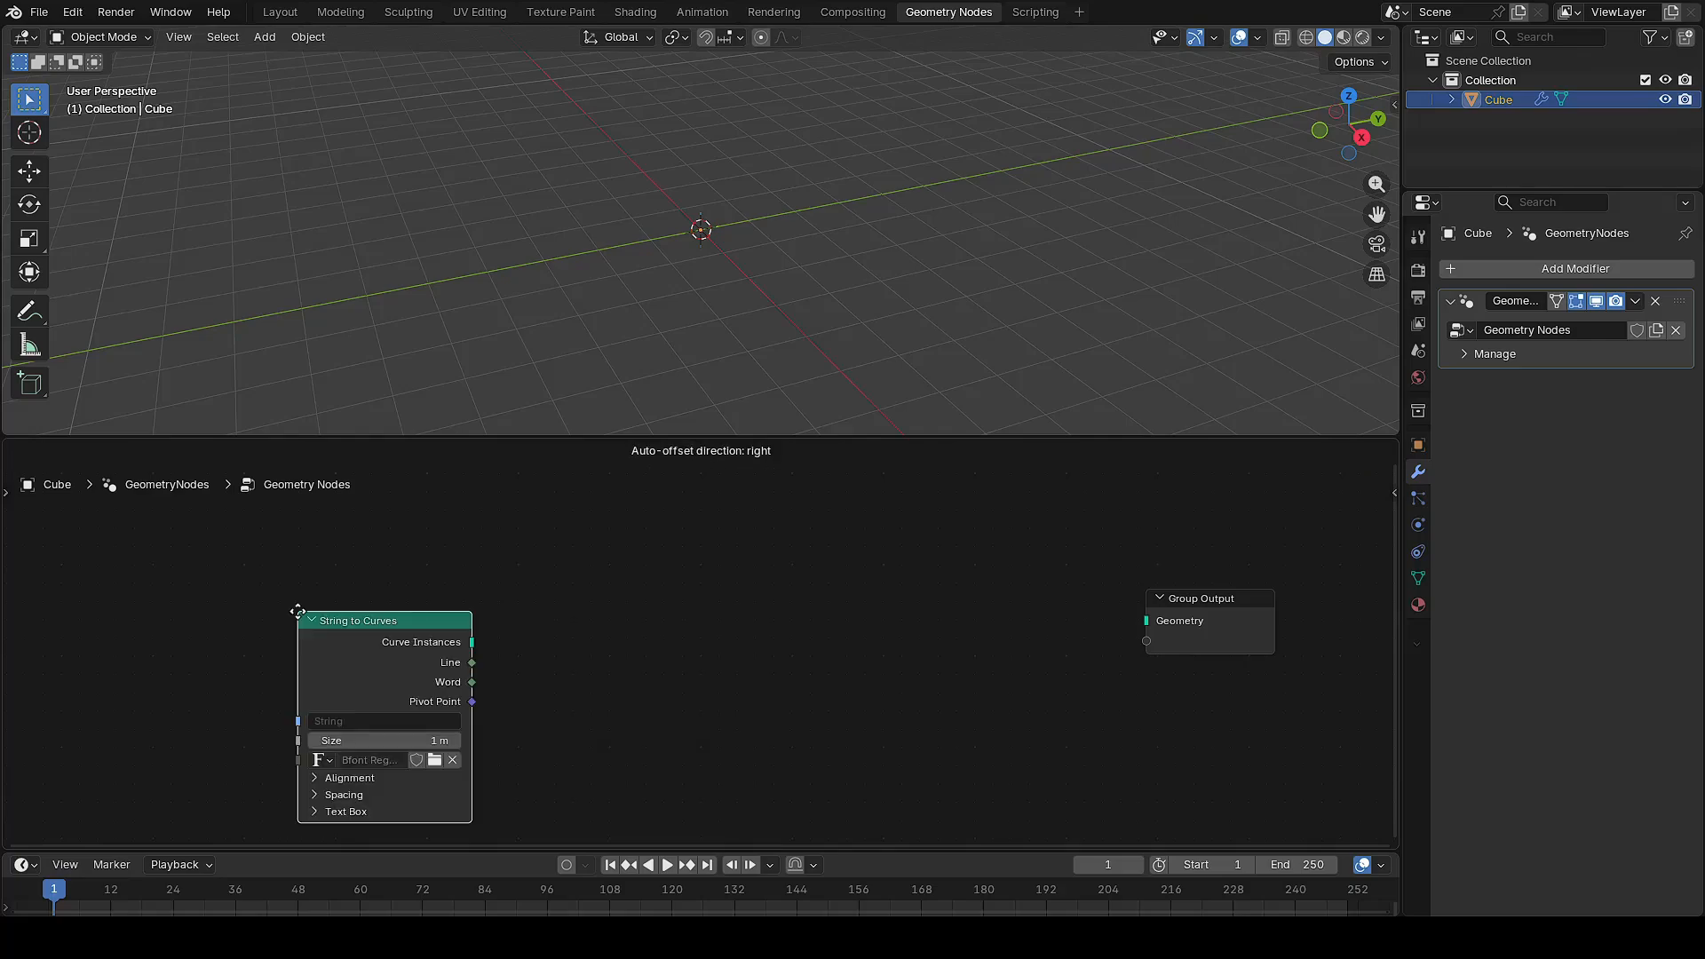
{"action": "left_click", "coordinate": [262, 548]}
{"action": "left_click", "coordinate": [349, 660]}
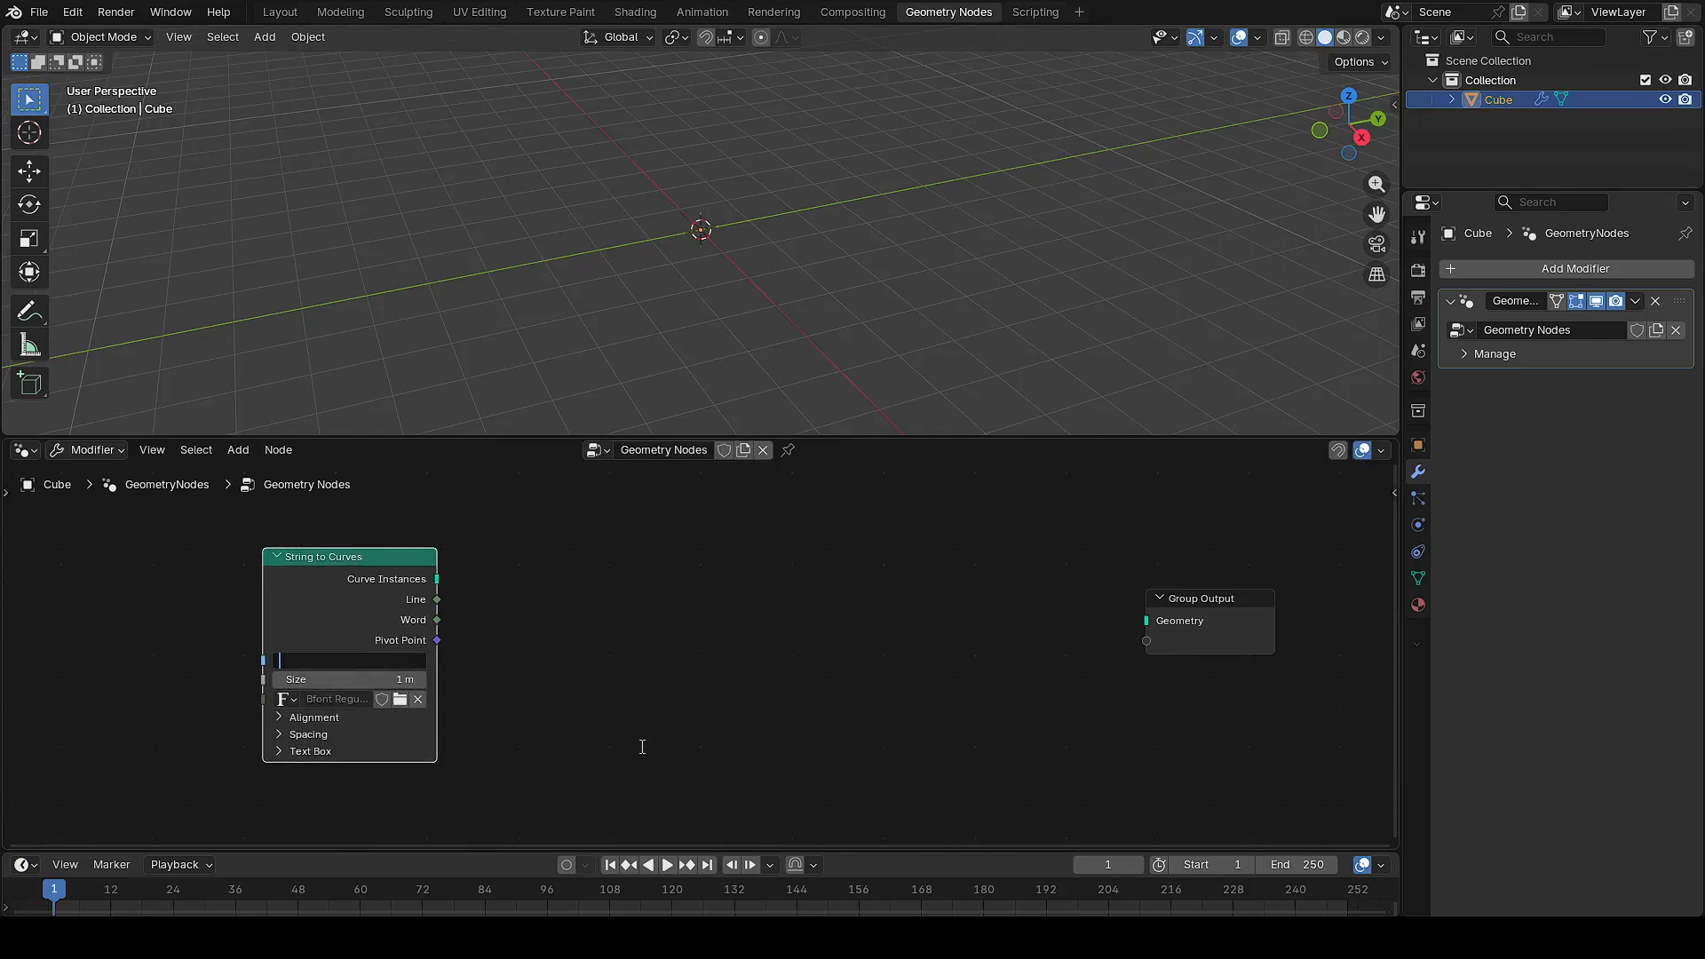
{"action": "type", "text": "JAPAN"}
{"action": "key", "text": "Return"}
Connect the String to Curves node's Curve Instances to the Group Output geometry and view the text from the top
{"action": "scroll", "coordinate": [352, 614], "scroll_direction": "up", "scroll_amount": 1}
{"action": "scroll", "coordinate": [286, 712], "scroll_direction": "up", "scroll_amount": 1}
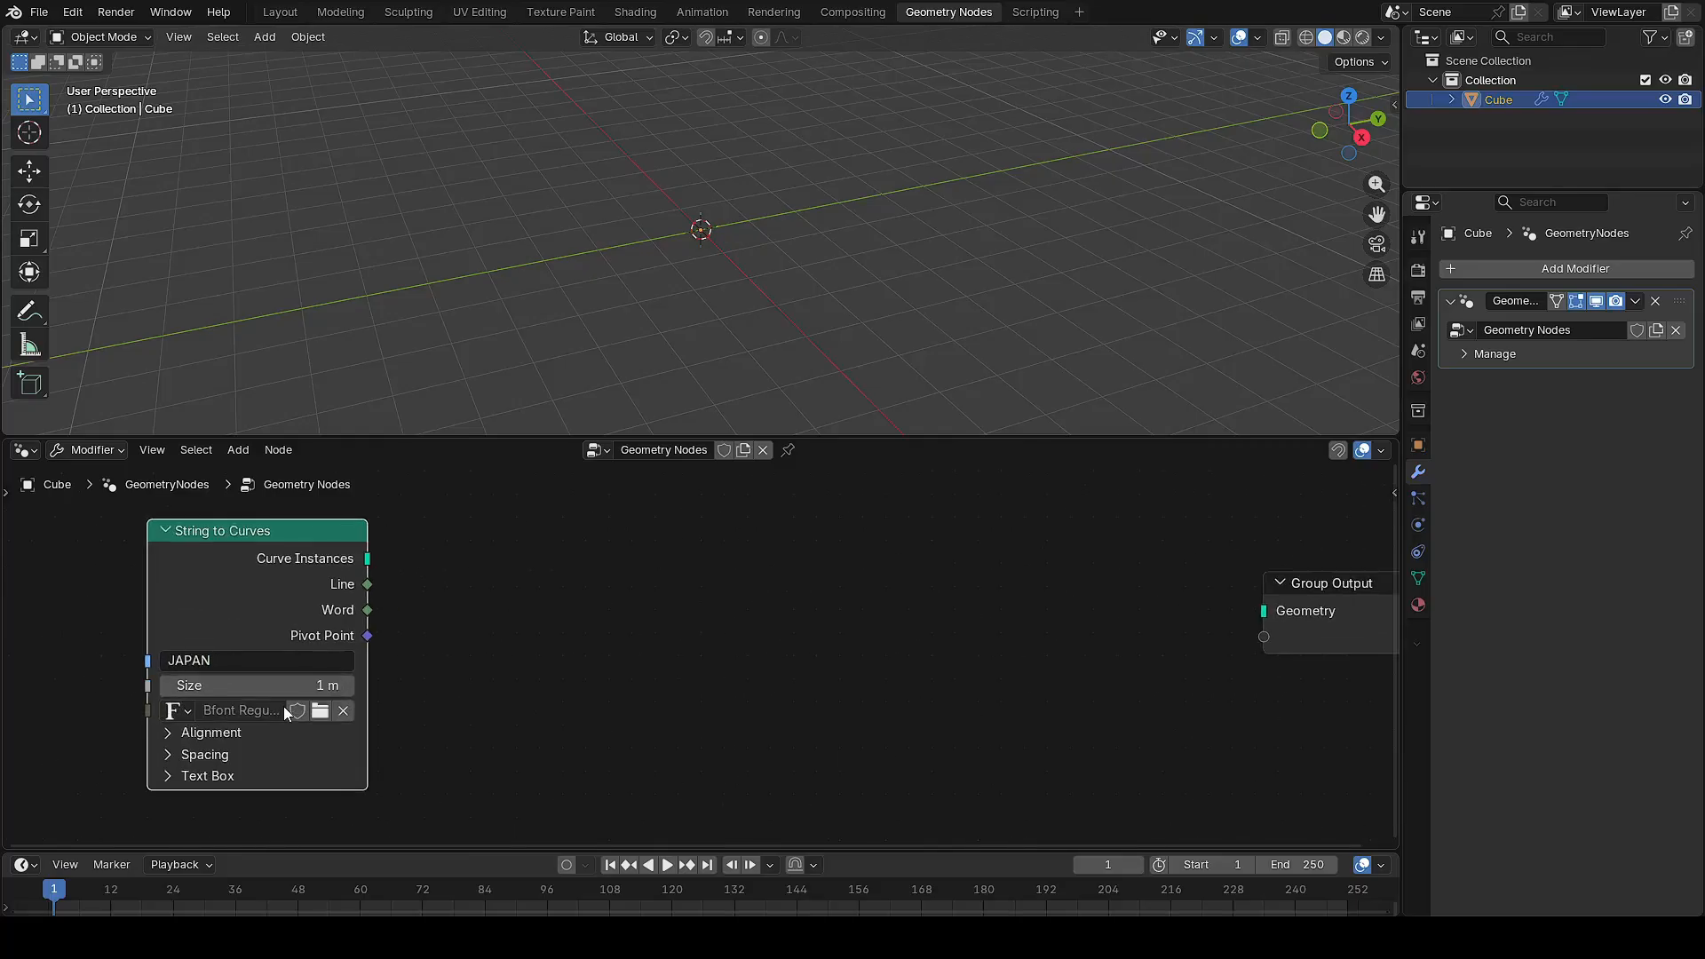
{"action": "scroll", "coordinate": [263, 712], "scroll_direction": "up", "scroll_amount": 1}
{"action": "middle_click_drag", "start_coordinate": [375, 706], "coordinate": [538, 710]}
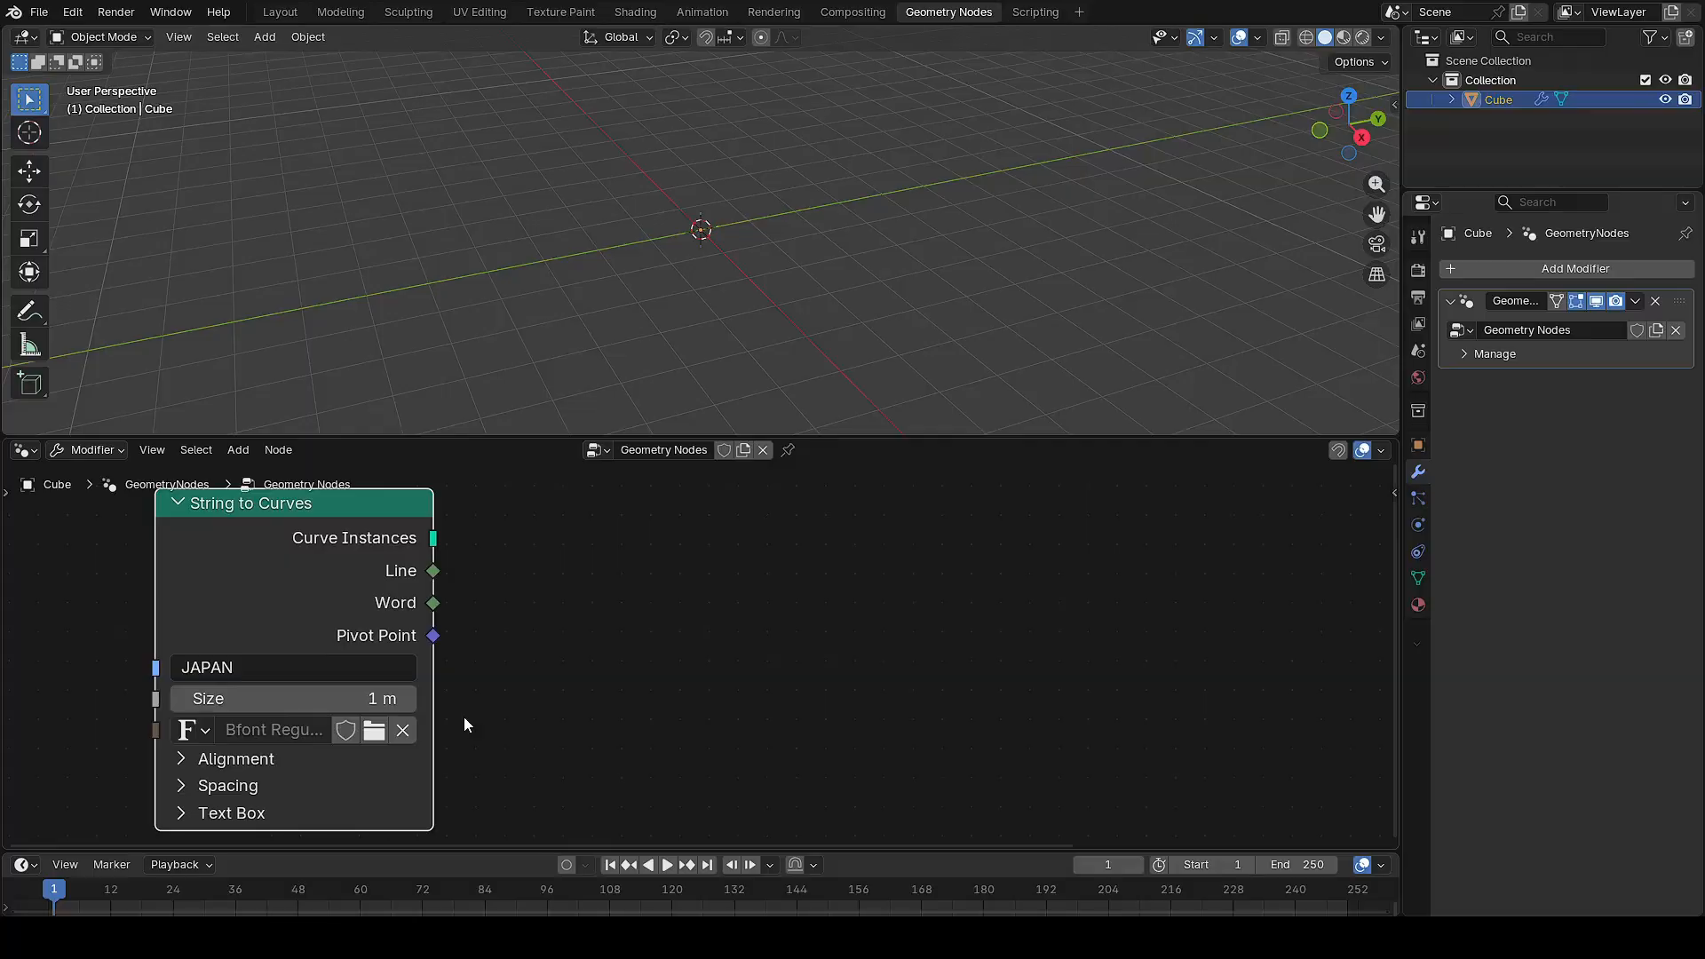
{"action": "scroll", "coordinate": [464, 717], "scroll_direction": "down", "scroll_amount": 2}
{"action": "left_click_drag", "start_coordinate": [509, 570], "coordinate": [1333, 619]}
{"action": "middle_click_drag", "start_coordinate": [896, 362], "coordinate": [749, 416]}
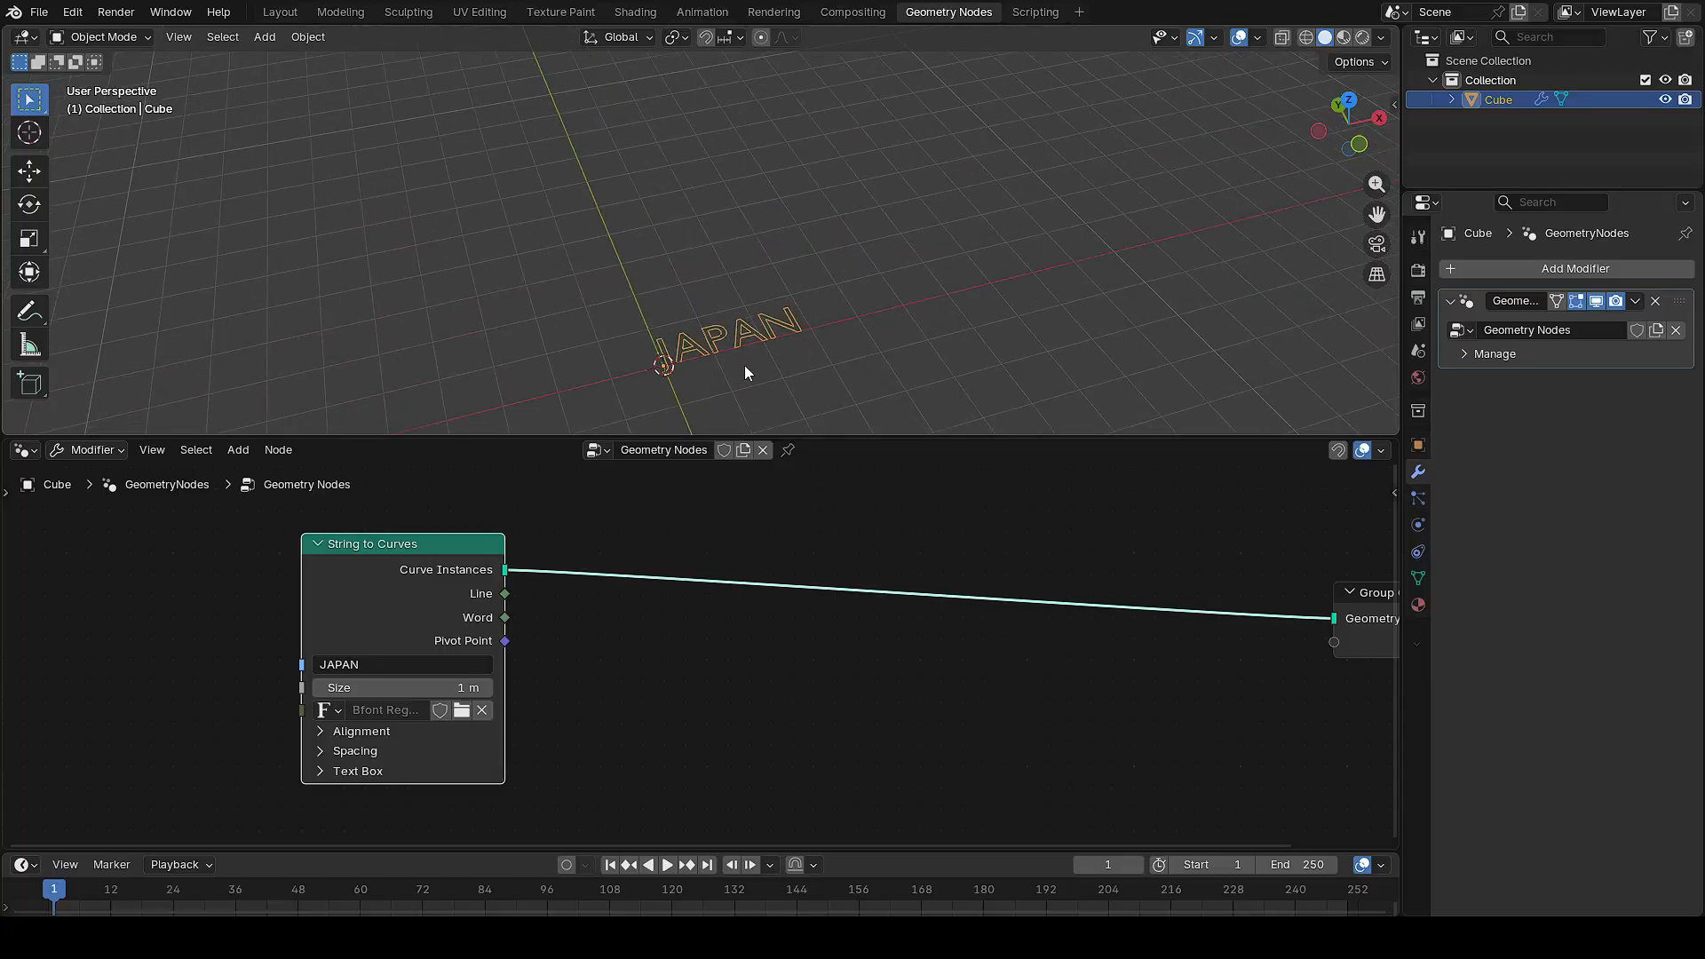
{"action": "key", "text": "KP_7"}
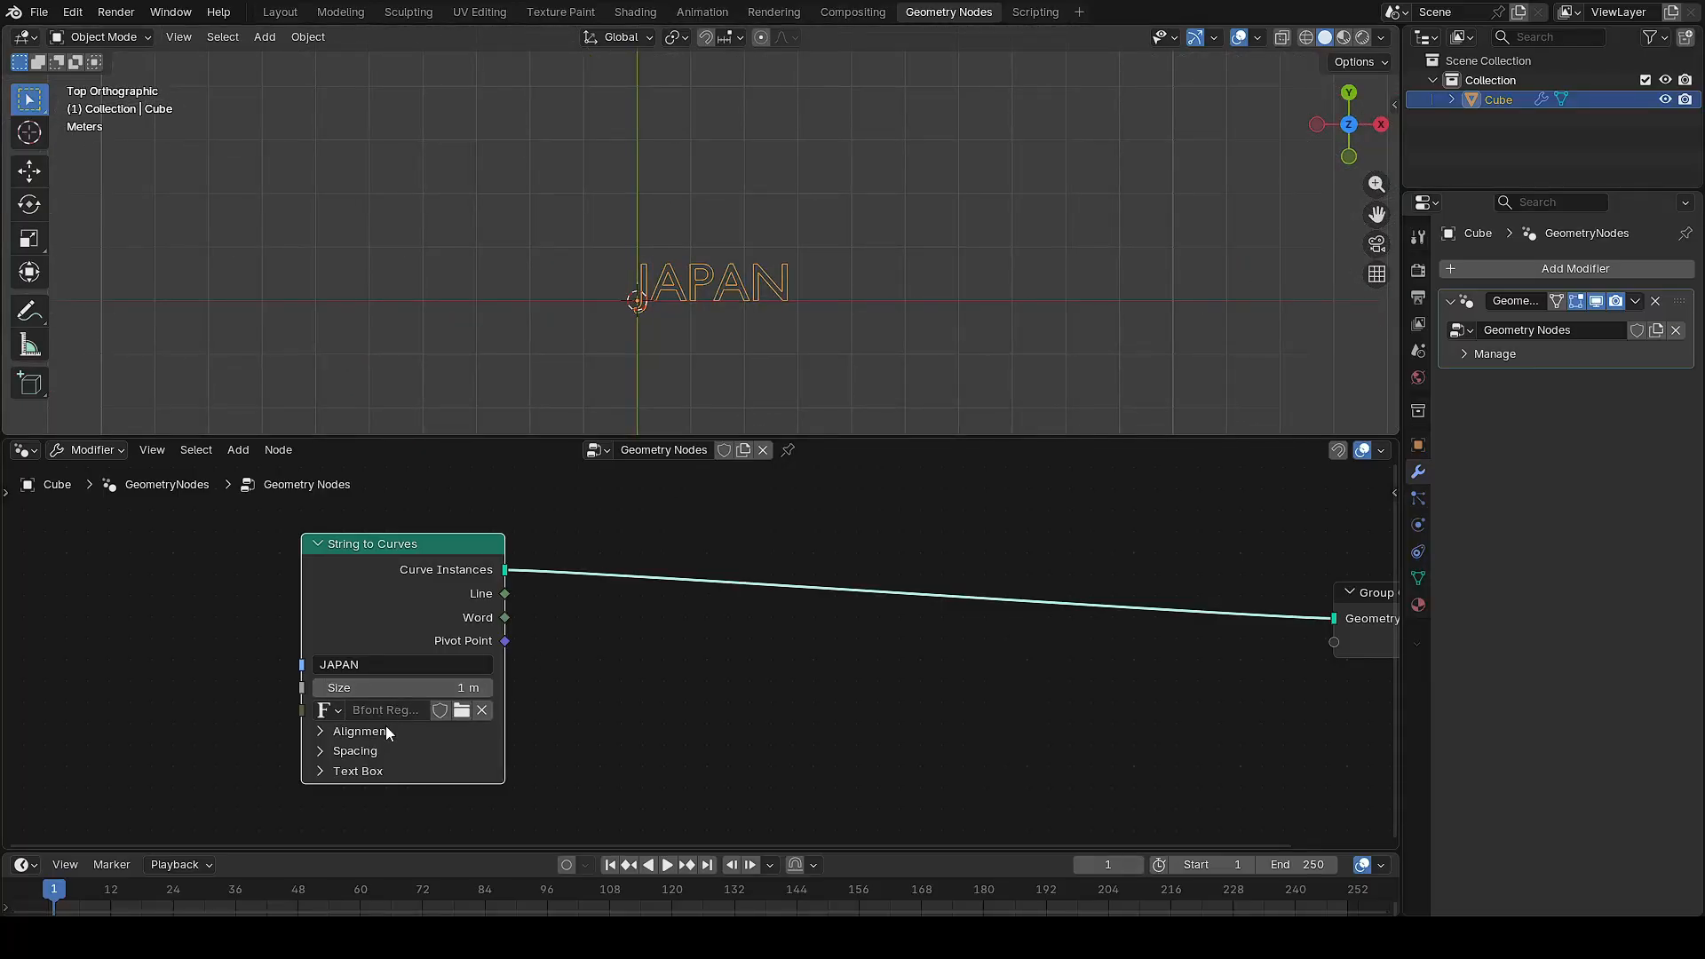
Set the text alignment in the String to Curves node to Center horizontally and Middle vertically
{"action": "left_click", "coordinate": [324, 734]}
{"action": "left_click", "coordinate": [403, 755]}
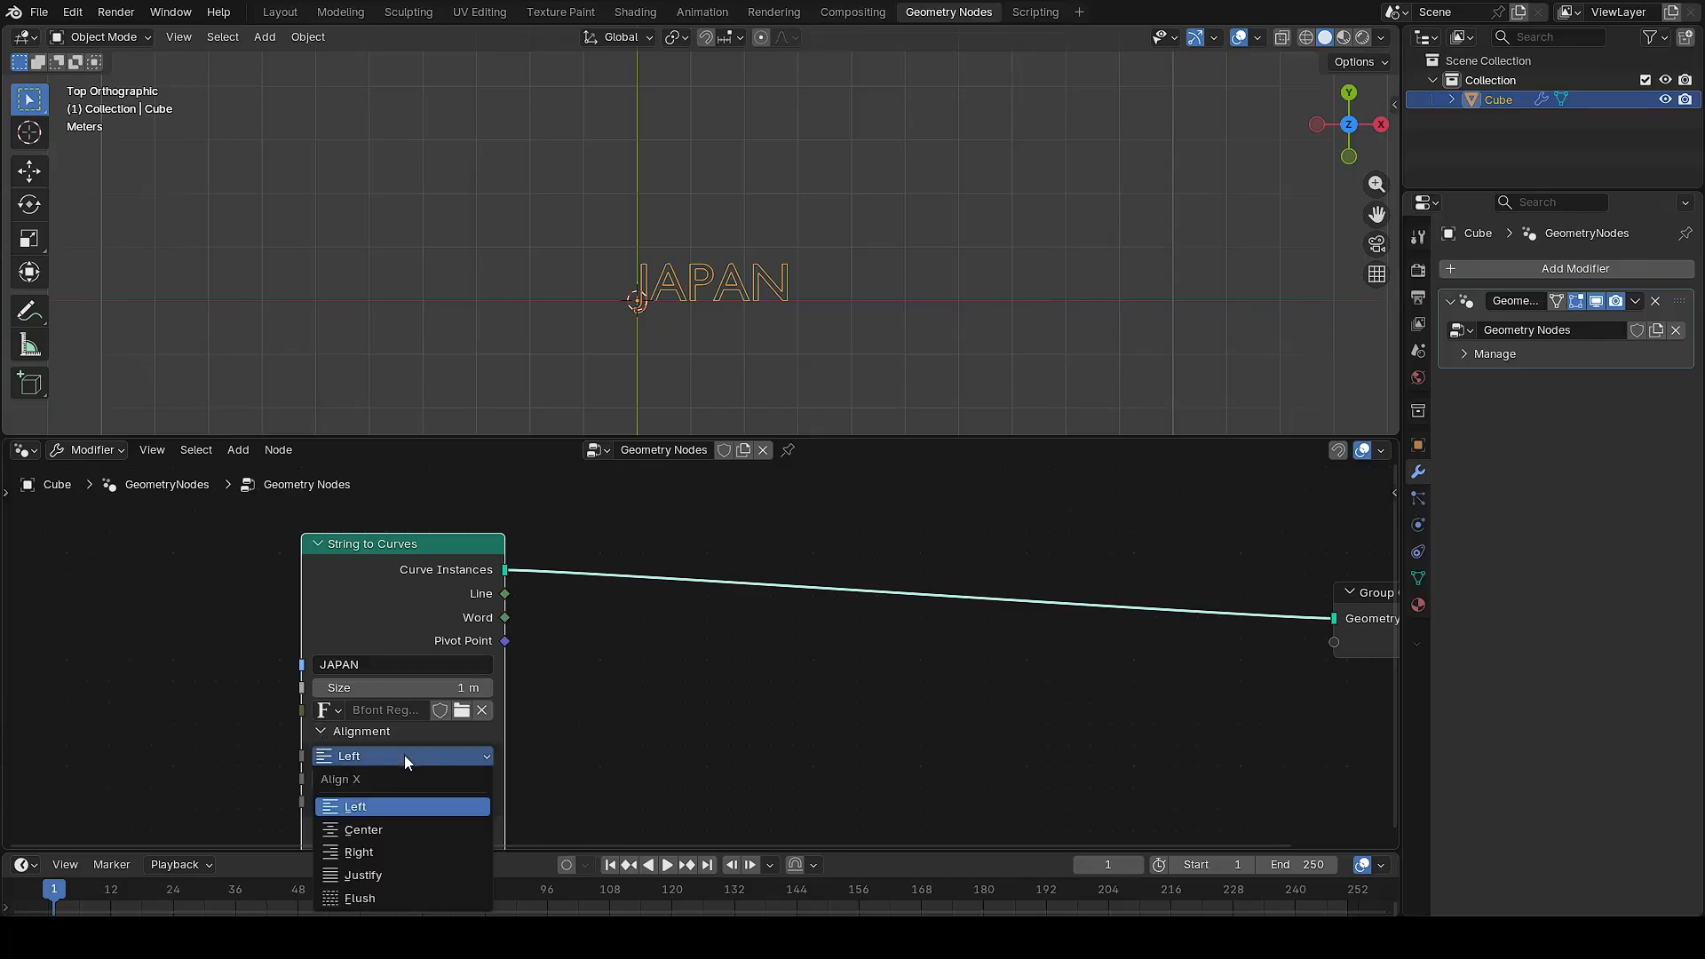
{"action": "left_click", "coordinate": [391, 835]}
{"action": "middle_click_drag", "start_coordinate": [477, 776], "coordinate": [503, 714]}
{"action": "left_click", "coordinate": [503, 720]}
{"action": "left_click", "coordinate": [413, 819]}
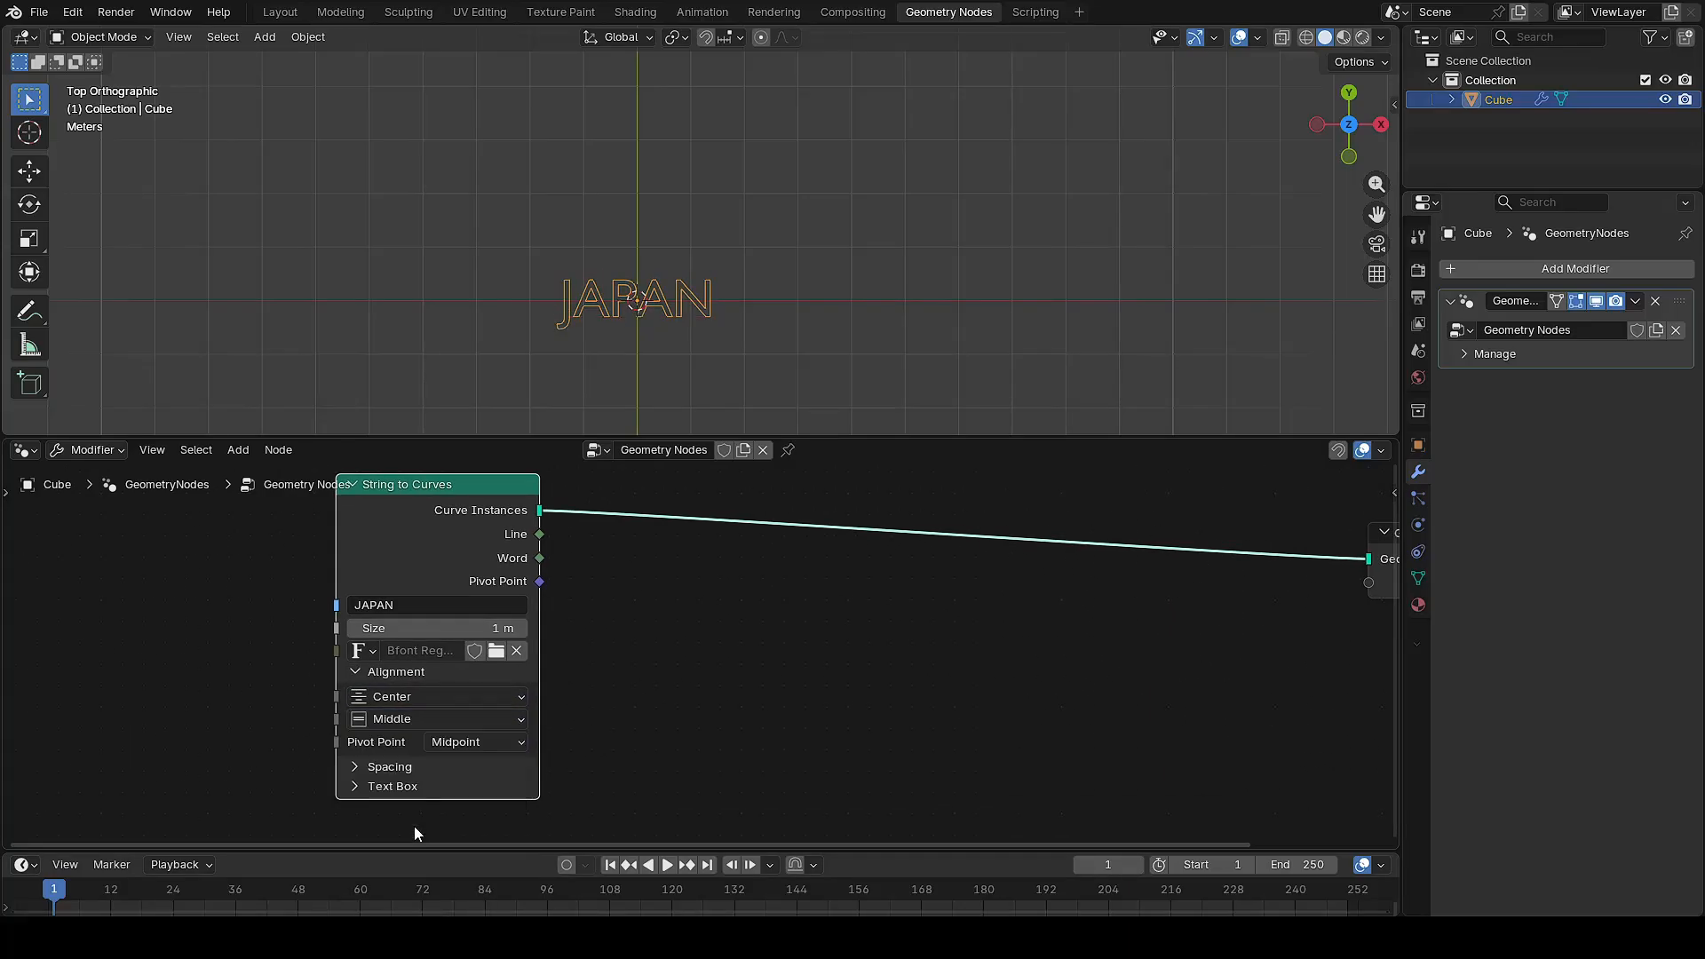
Try a wider character spacing for the text and undo the change
{"action": "left_click", "coordinate": [364, 767]}
{"action": "middle_click_drag", "start_coordinate": [573, 787], "coordinate": [524, 716]}
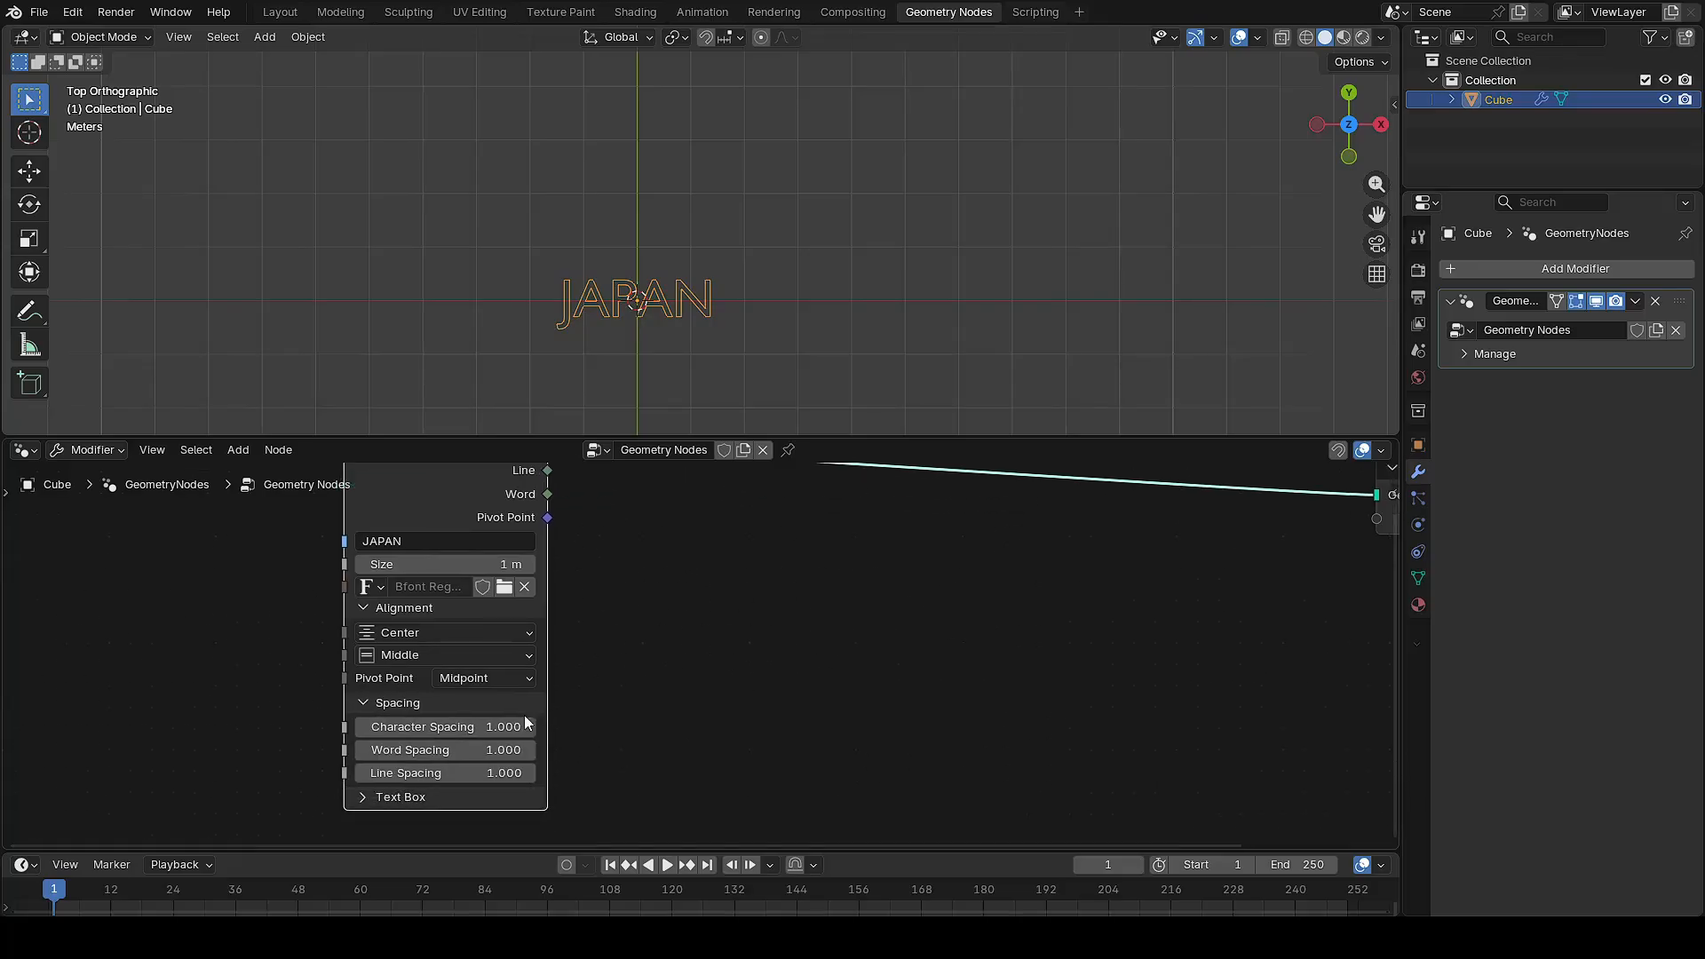
{"action": "left_click_drag", "start_coordinate": [455, 724], "coordinate": [542, 724]}
{"action": "key", "text": "ctrl+z"}
Load Comic Sans MS Bold as the text font and narrow the String to Curves node
{"action": "middle_click_drag", "start_coordinate": [648, 686], "coordinate": [546, 729]}
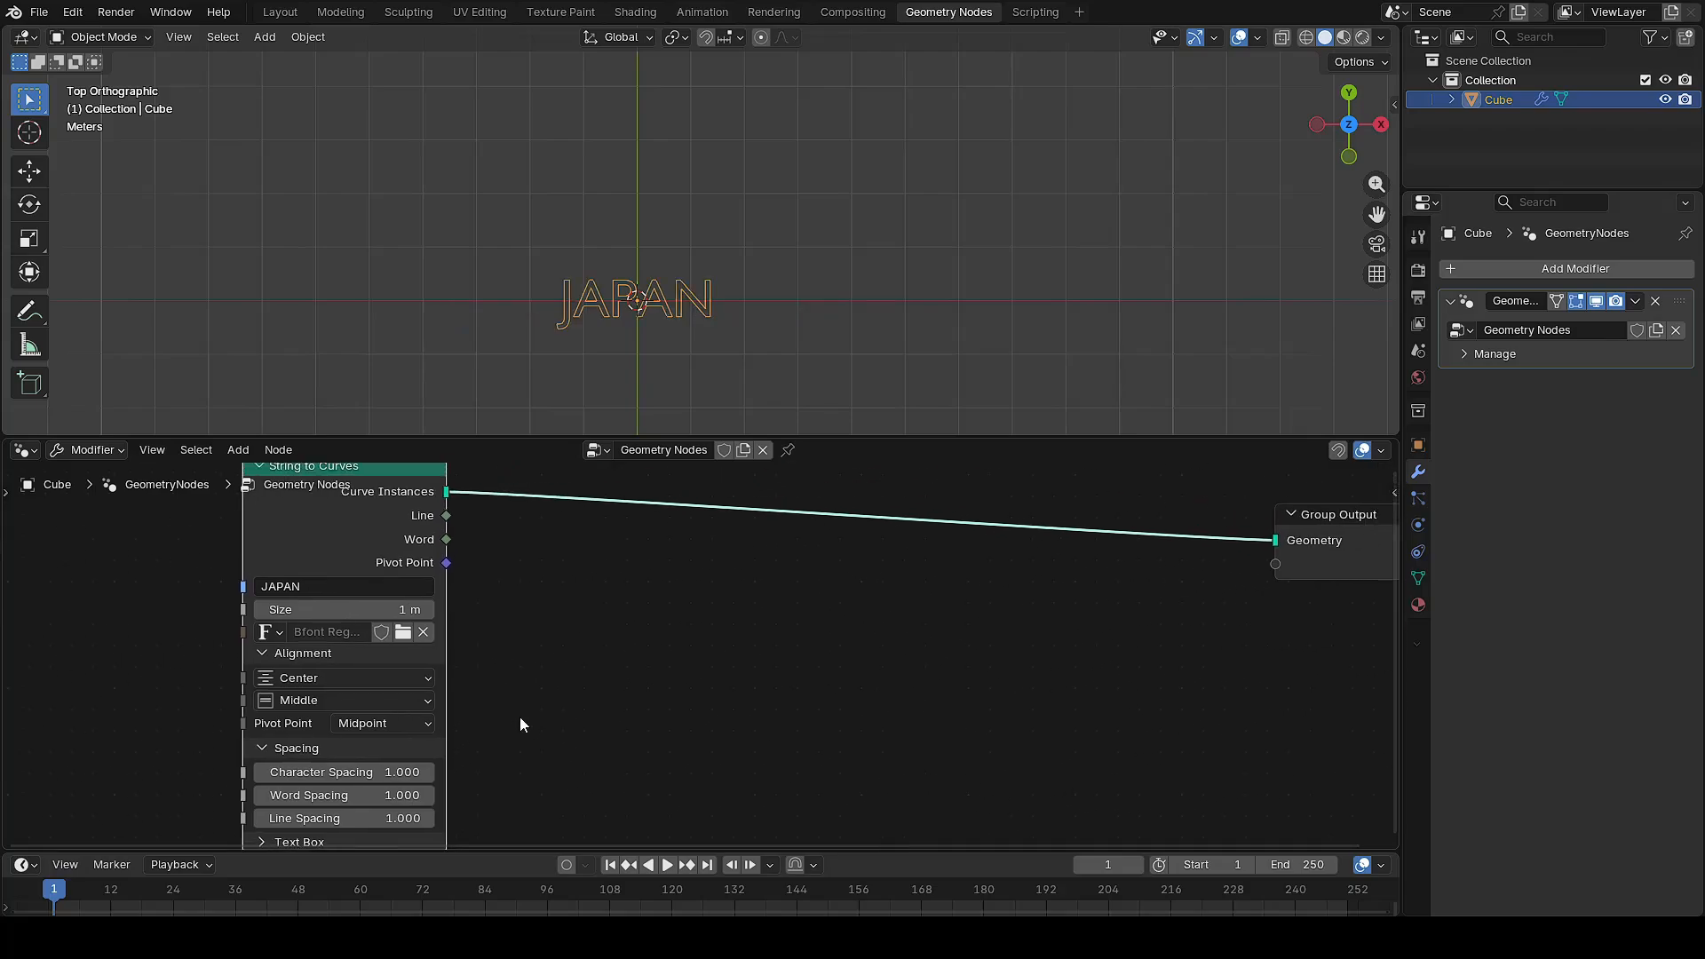
{"action": "scroll", "coordinate": [520, 717], "scroll_direction": "down", "scroll_amount": 2}
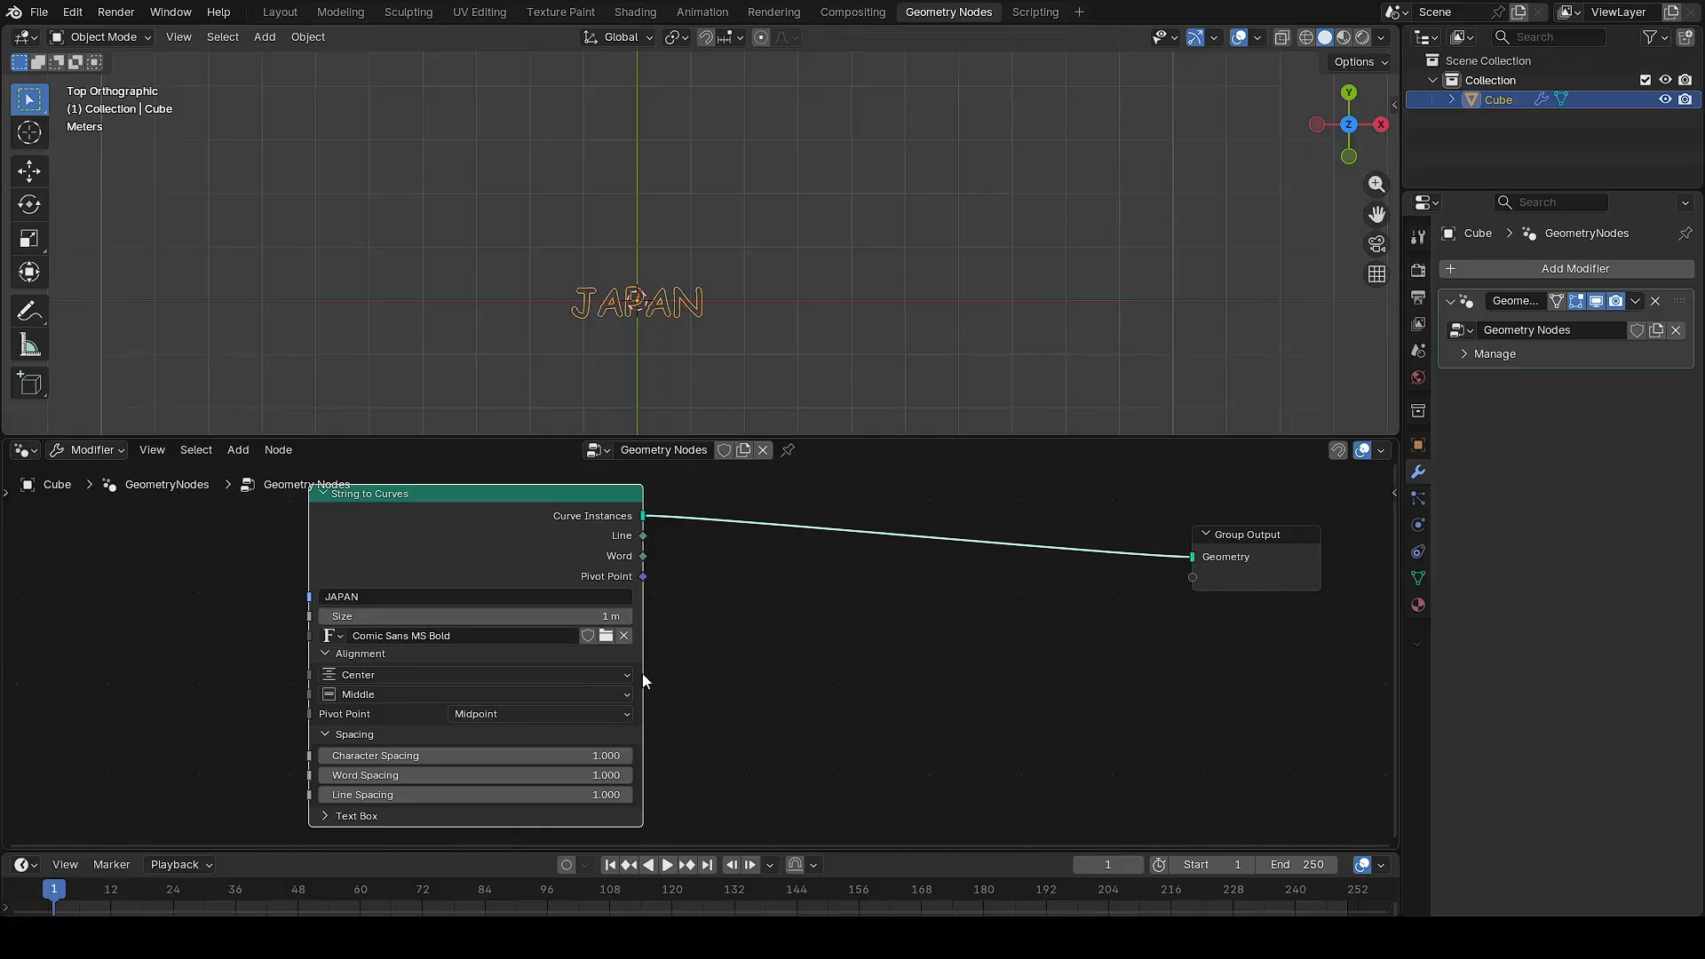
{"action": "left_click_drag", "start_coordinate": [641, 675], "coordinate": [453, 676]}
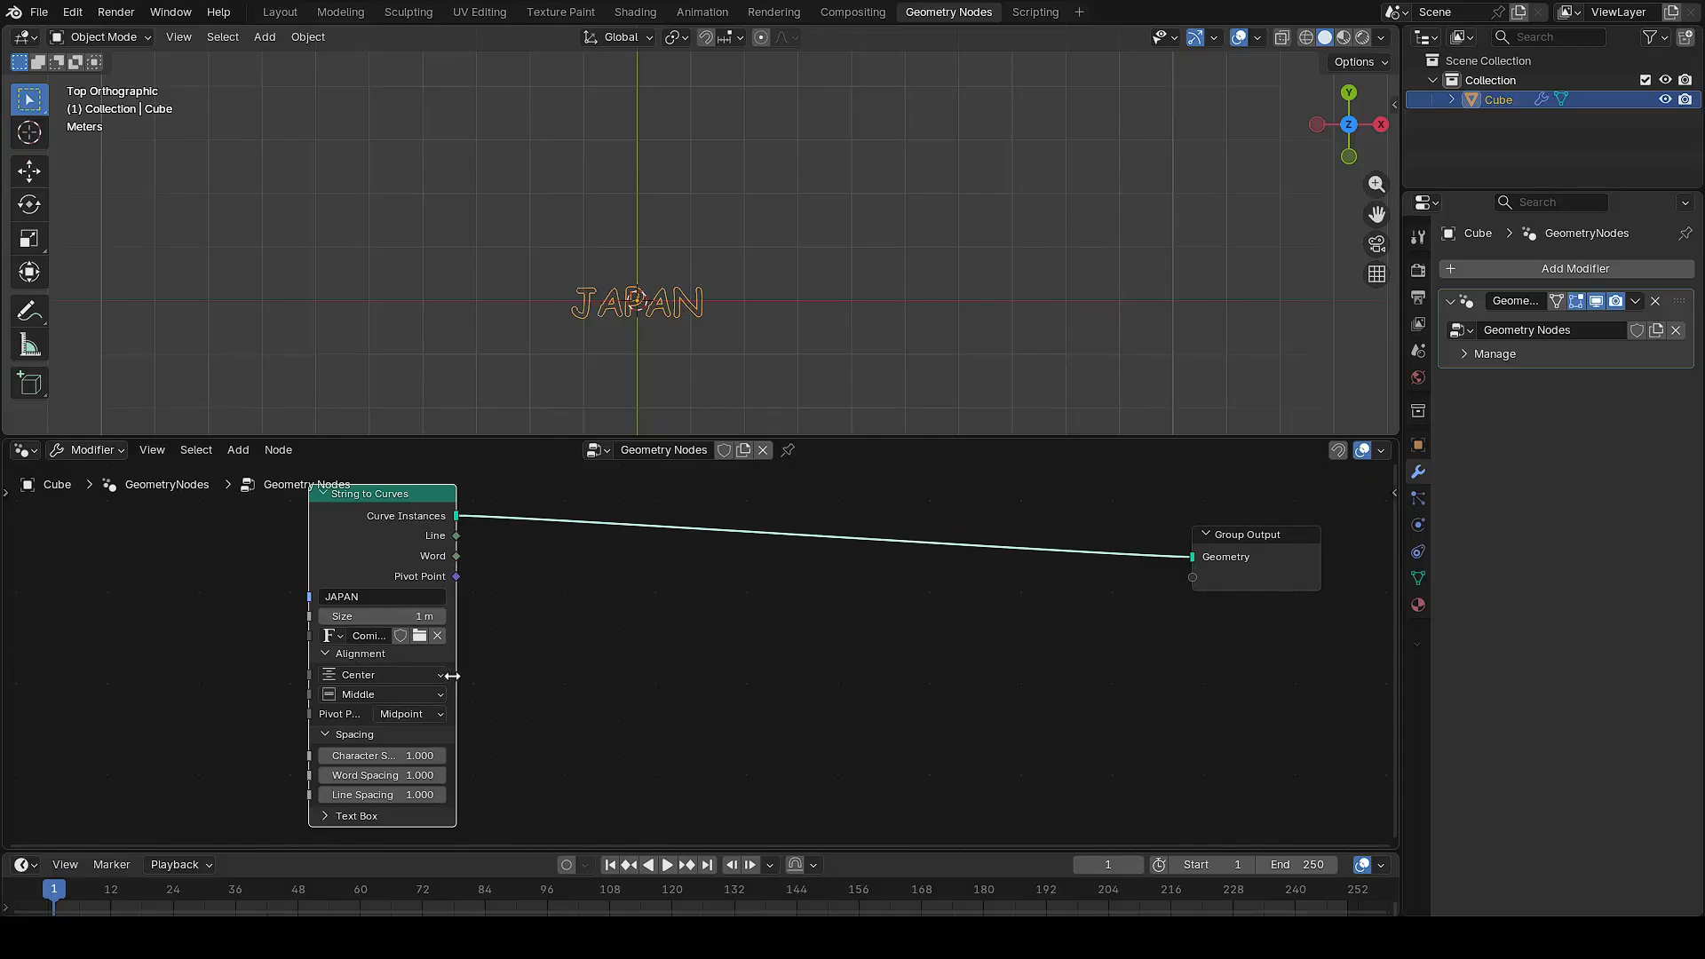
{"action": "scroll", "coordinate": [616, 332], "scroll_direction": "up", "scroll_amount": 2}
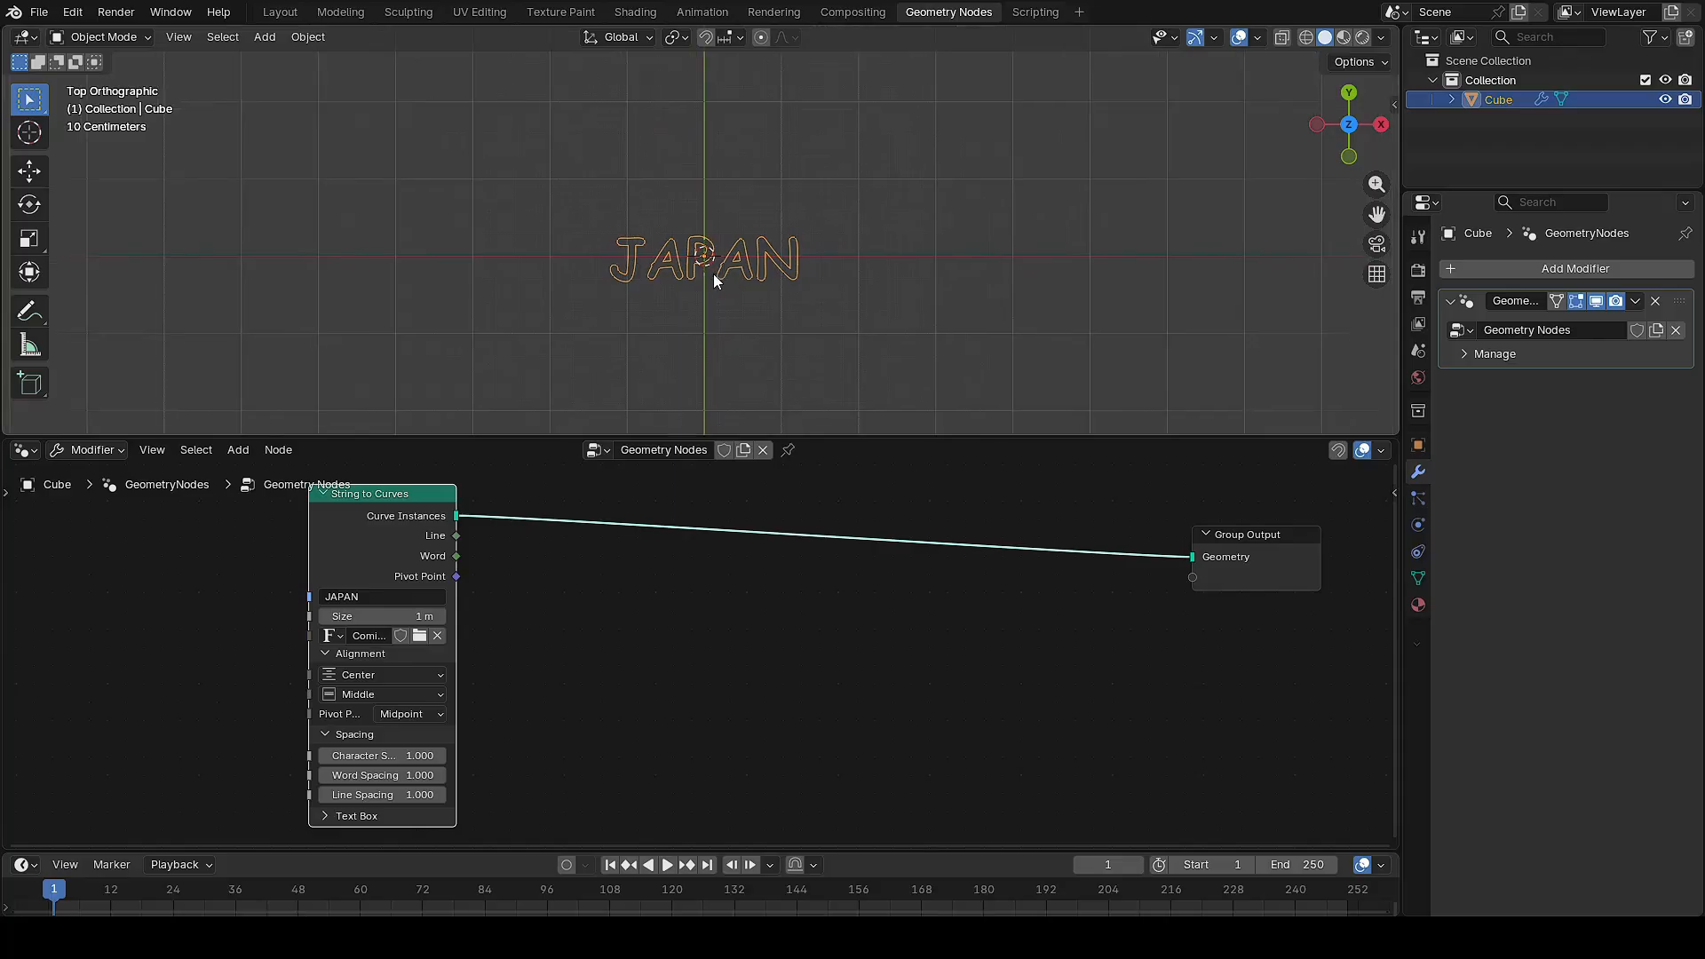
{"action": "scroll", "coordinate": [712, 273], "scroll_direction": "up", "scroll_amount": 2}
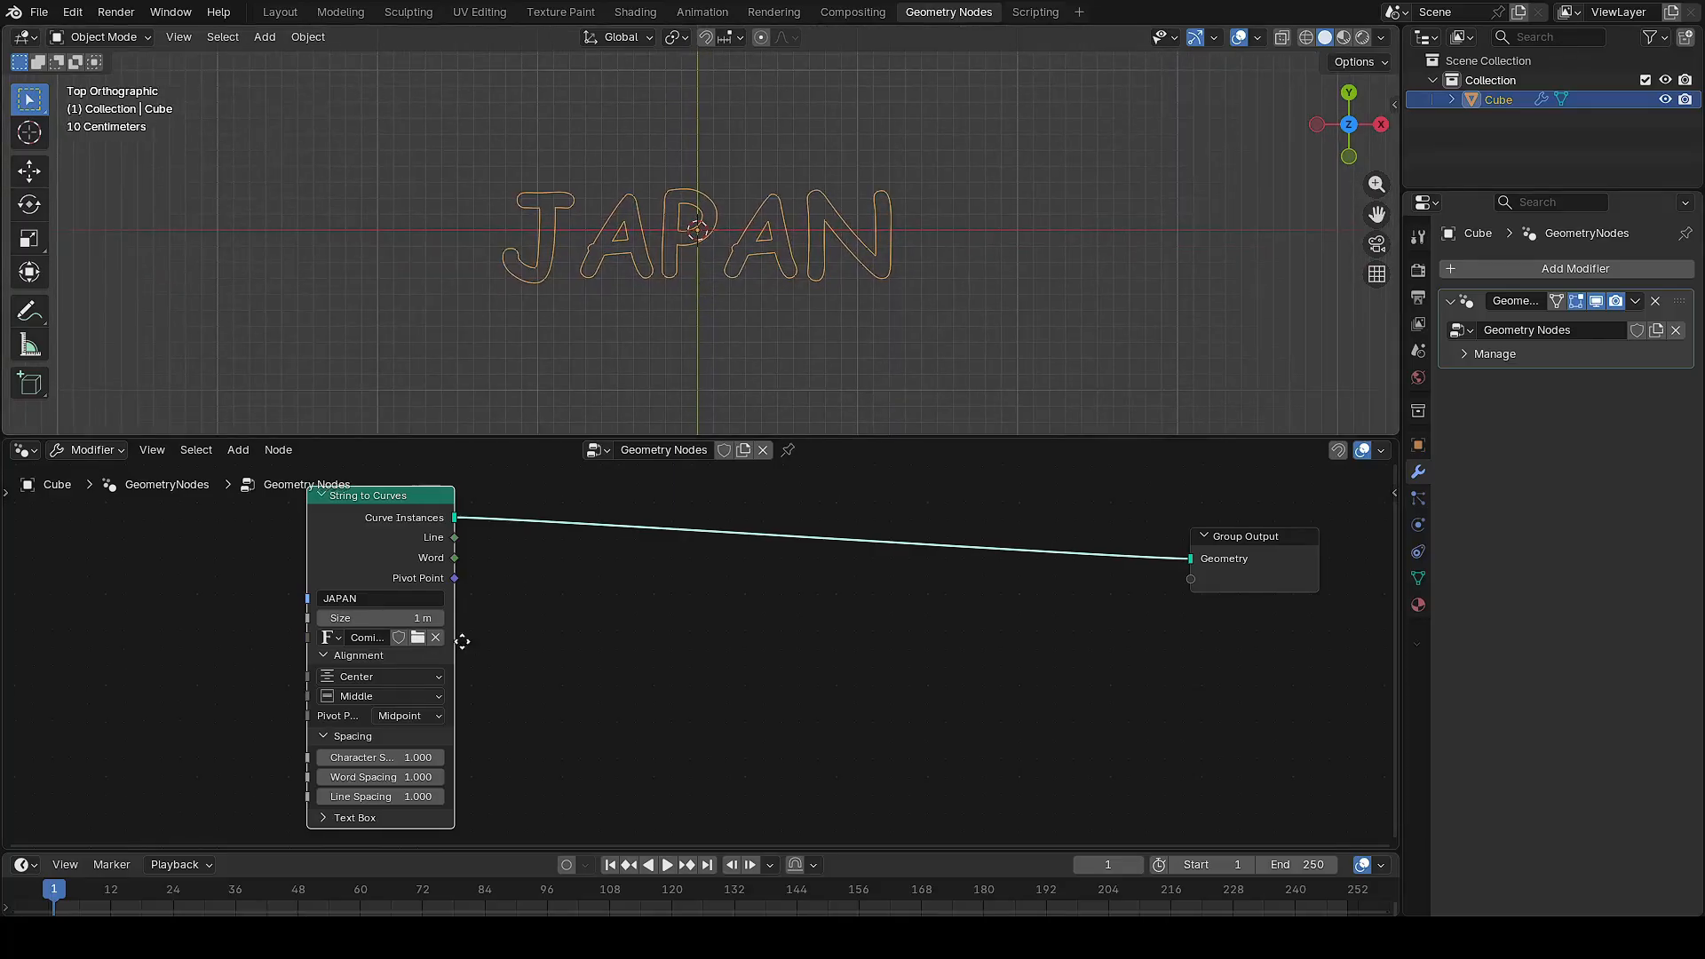
Insert a Resample Curve node after String to Curves and set its count to 70
{"action": "middle_click_drag", "start_coordinate": [470, 633], "coordinate": [413, 668]}
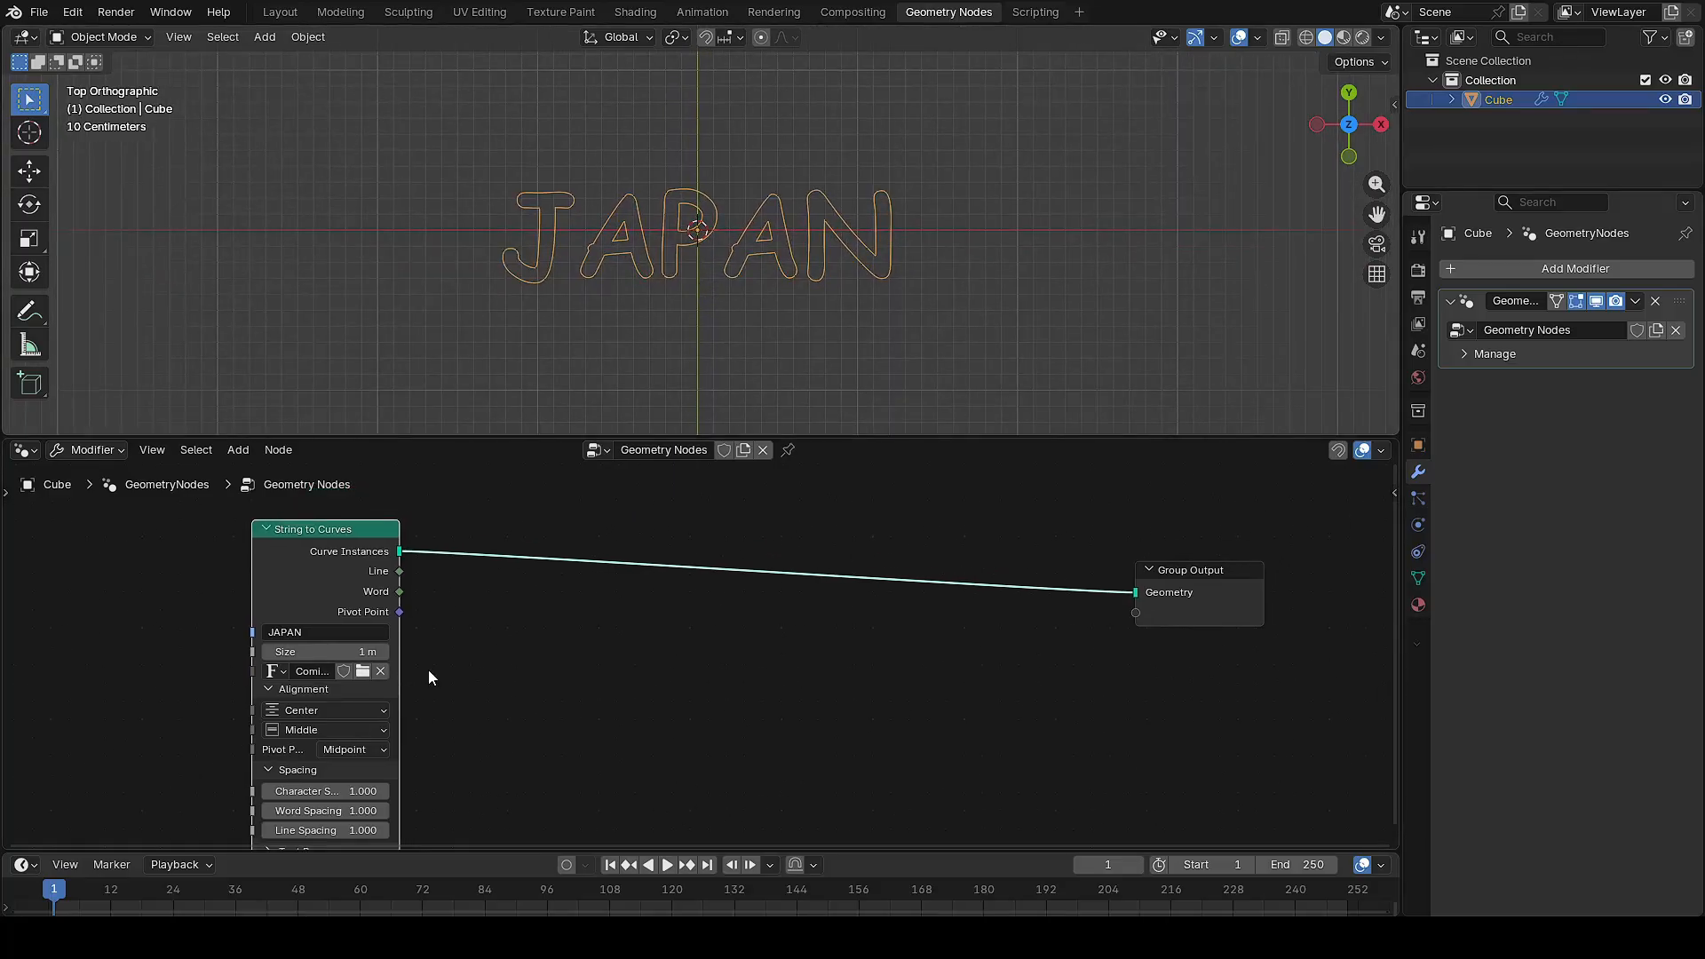
{"action": "key", "text": "shift+a"}
{"action": "type", "text": "re"}
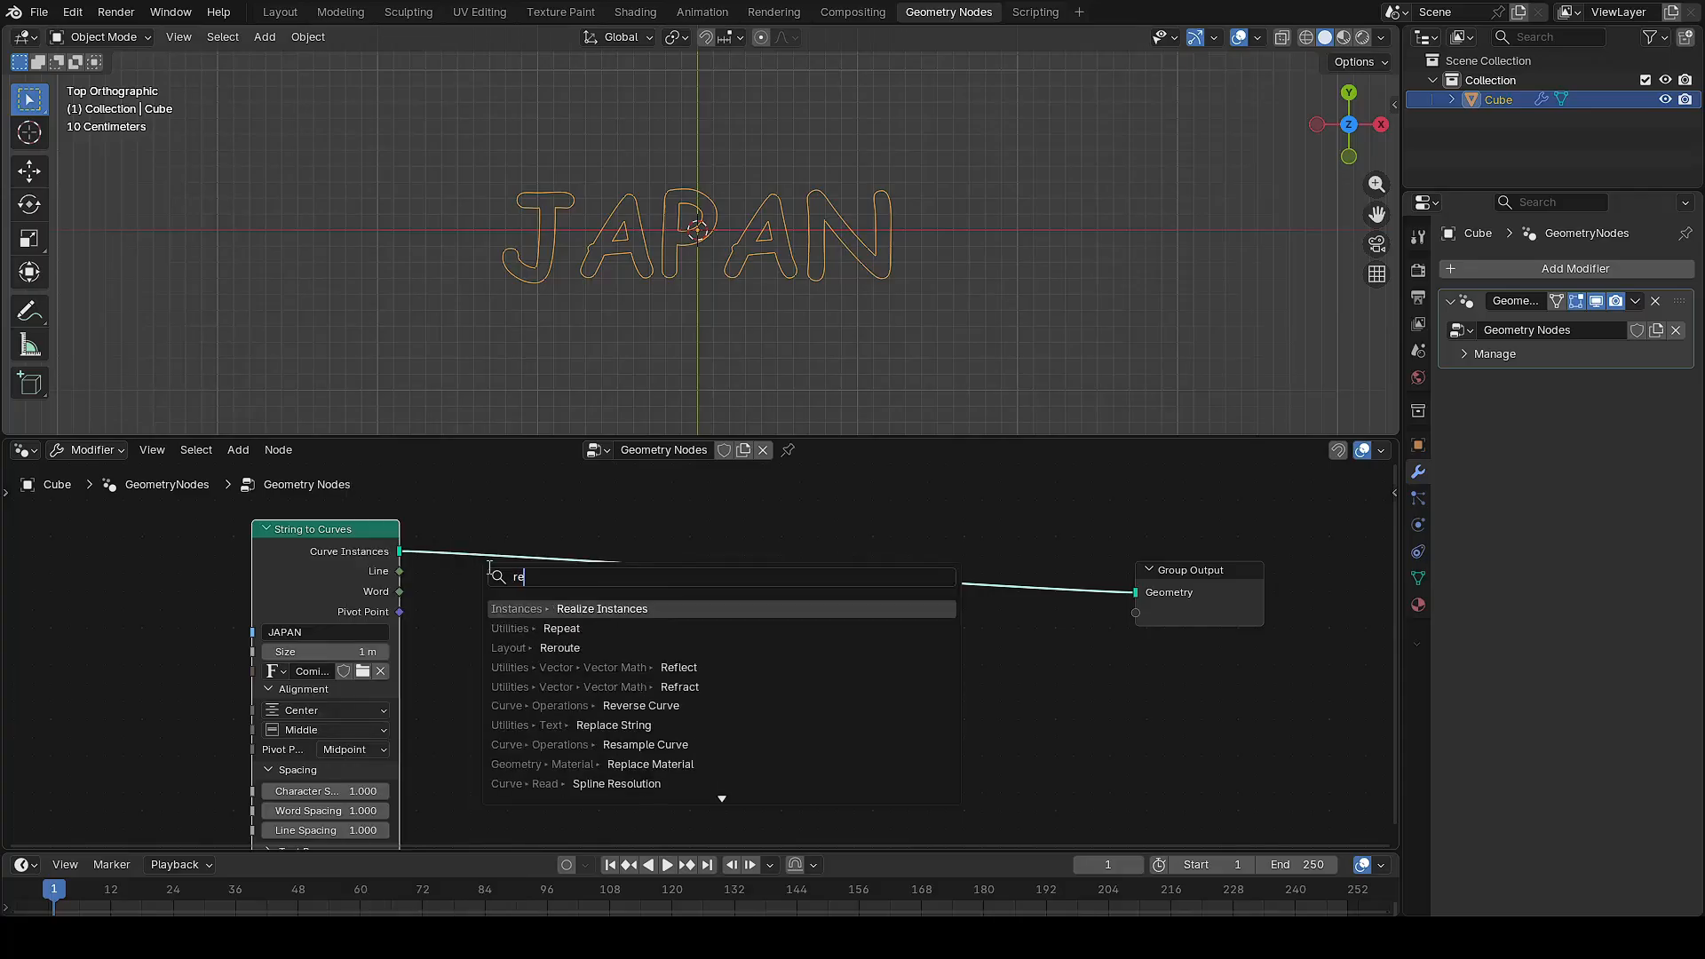
{"action": "type", "text": "sampl"}
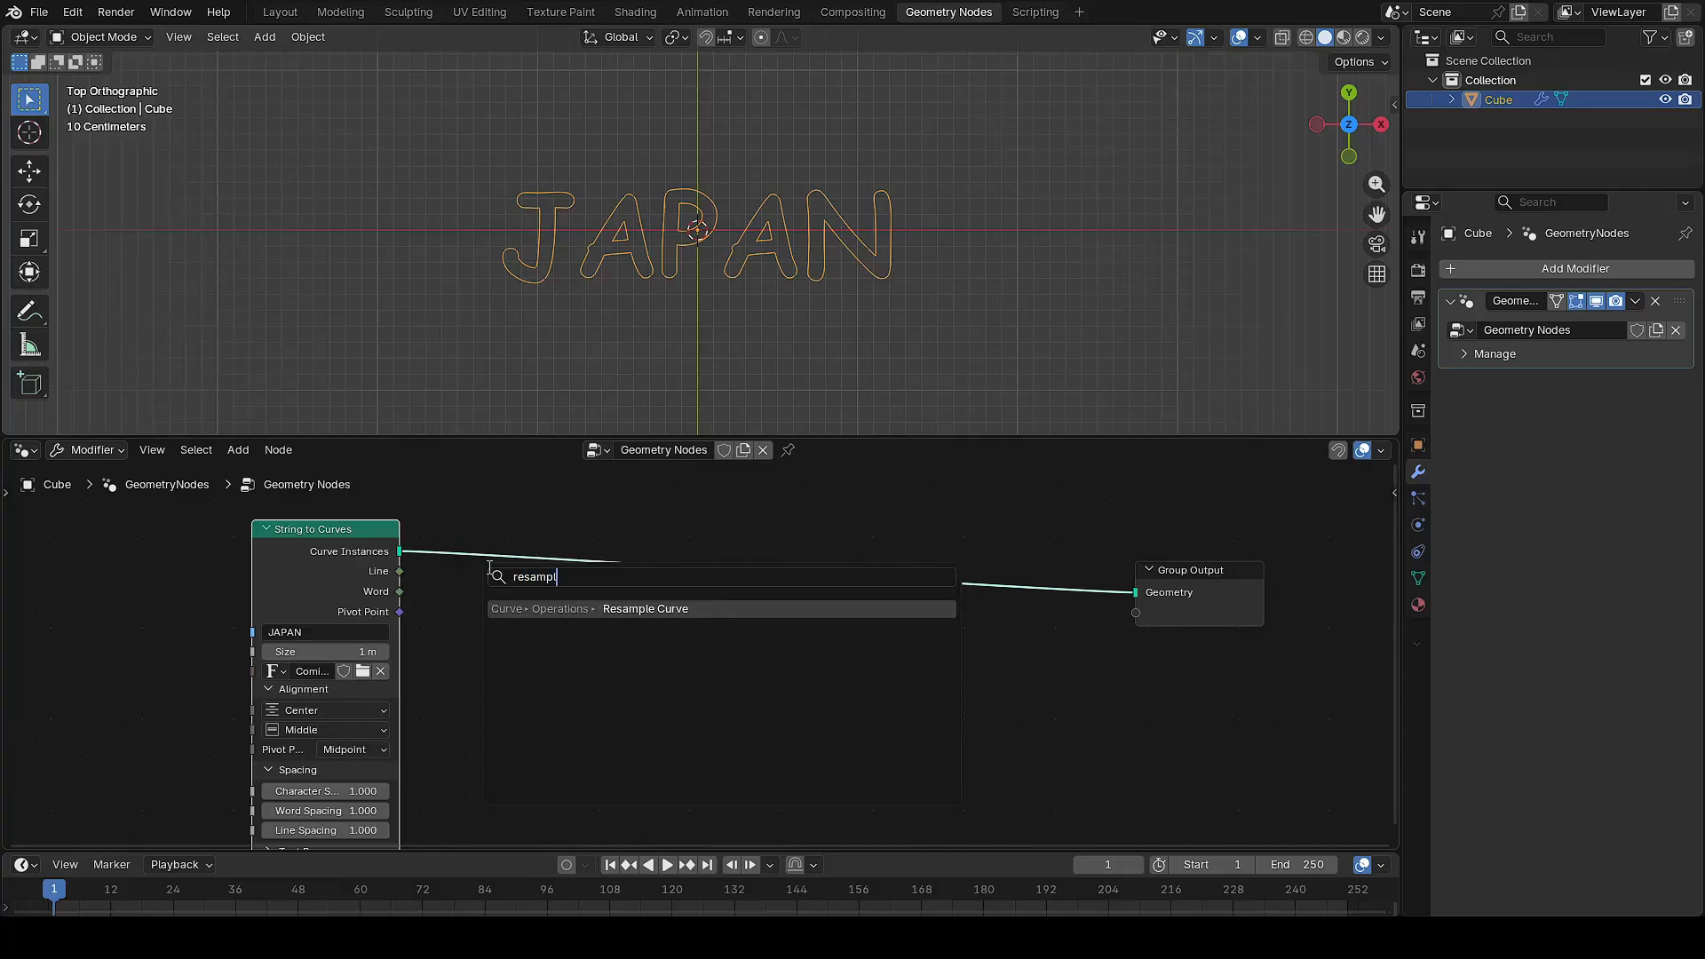
{"action": "key", "text": "Return"}
{"action": "left_click", "coordinate": [568, 615]}
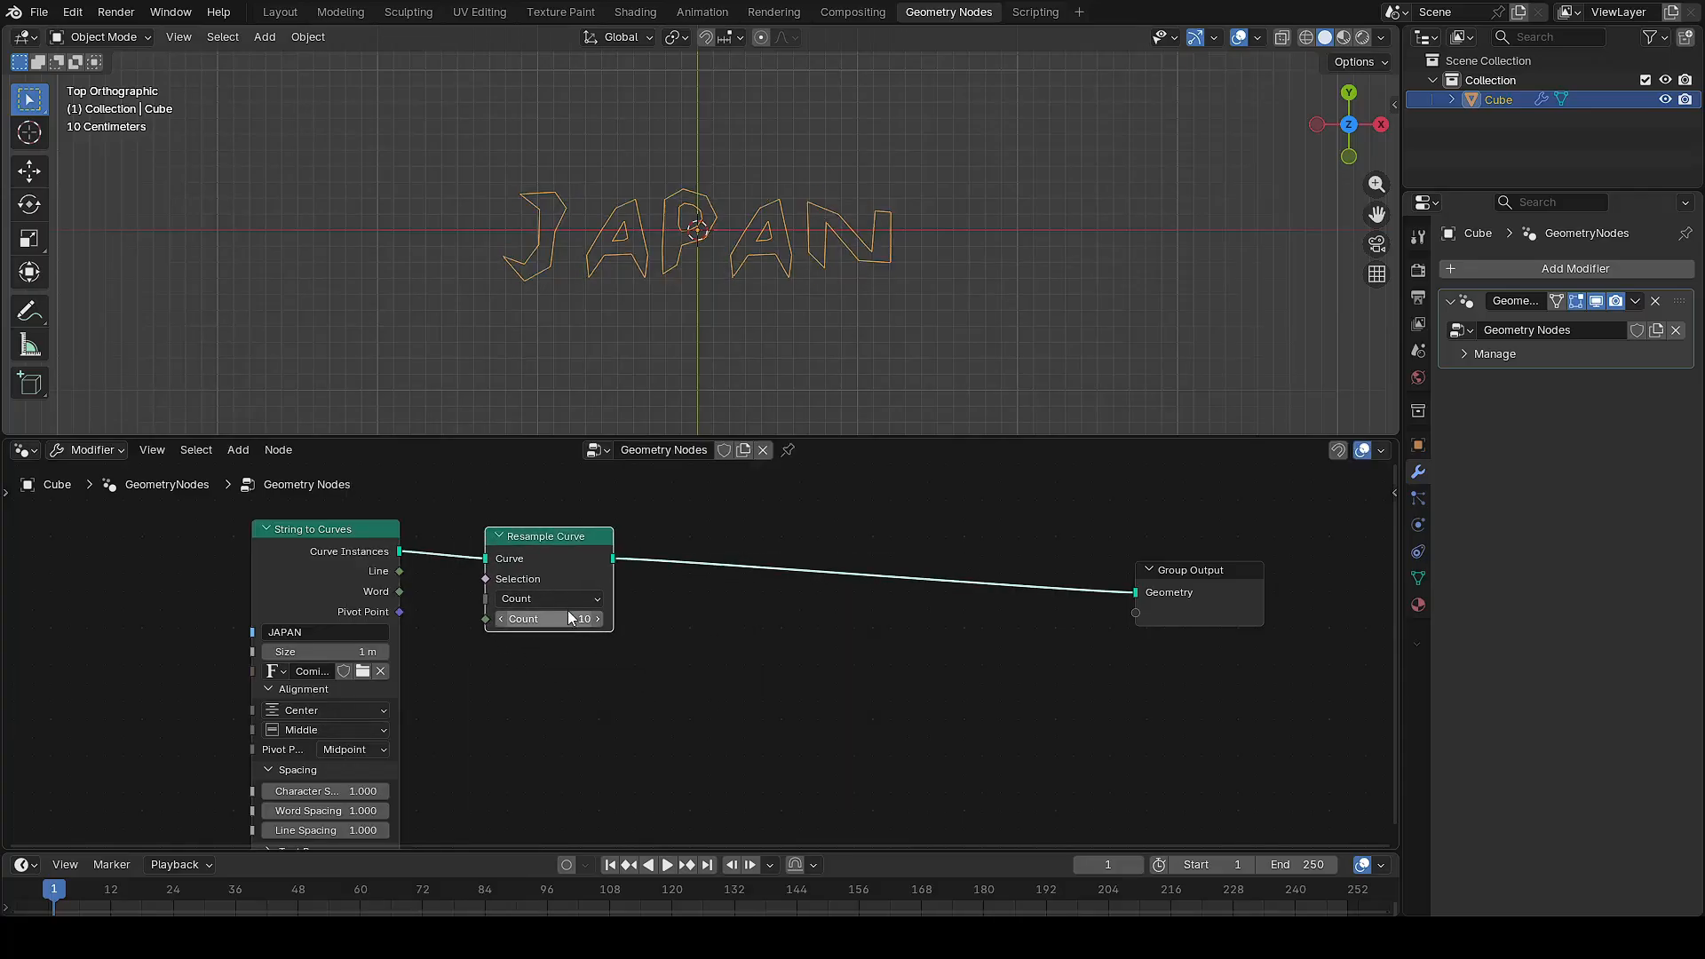
{"action": "left_click", "coordinate": [573, 621]}
{"action": "type", "text": "70"}
{"action": "key", "text": "Return"}
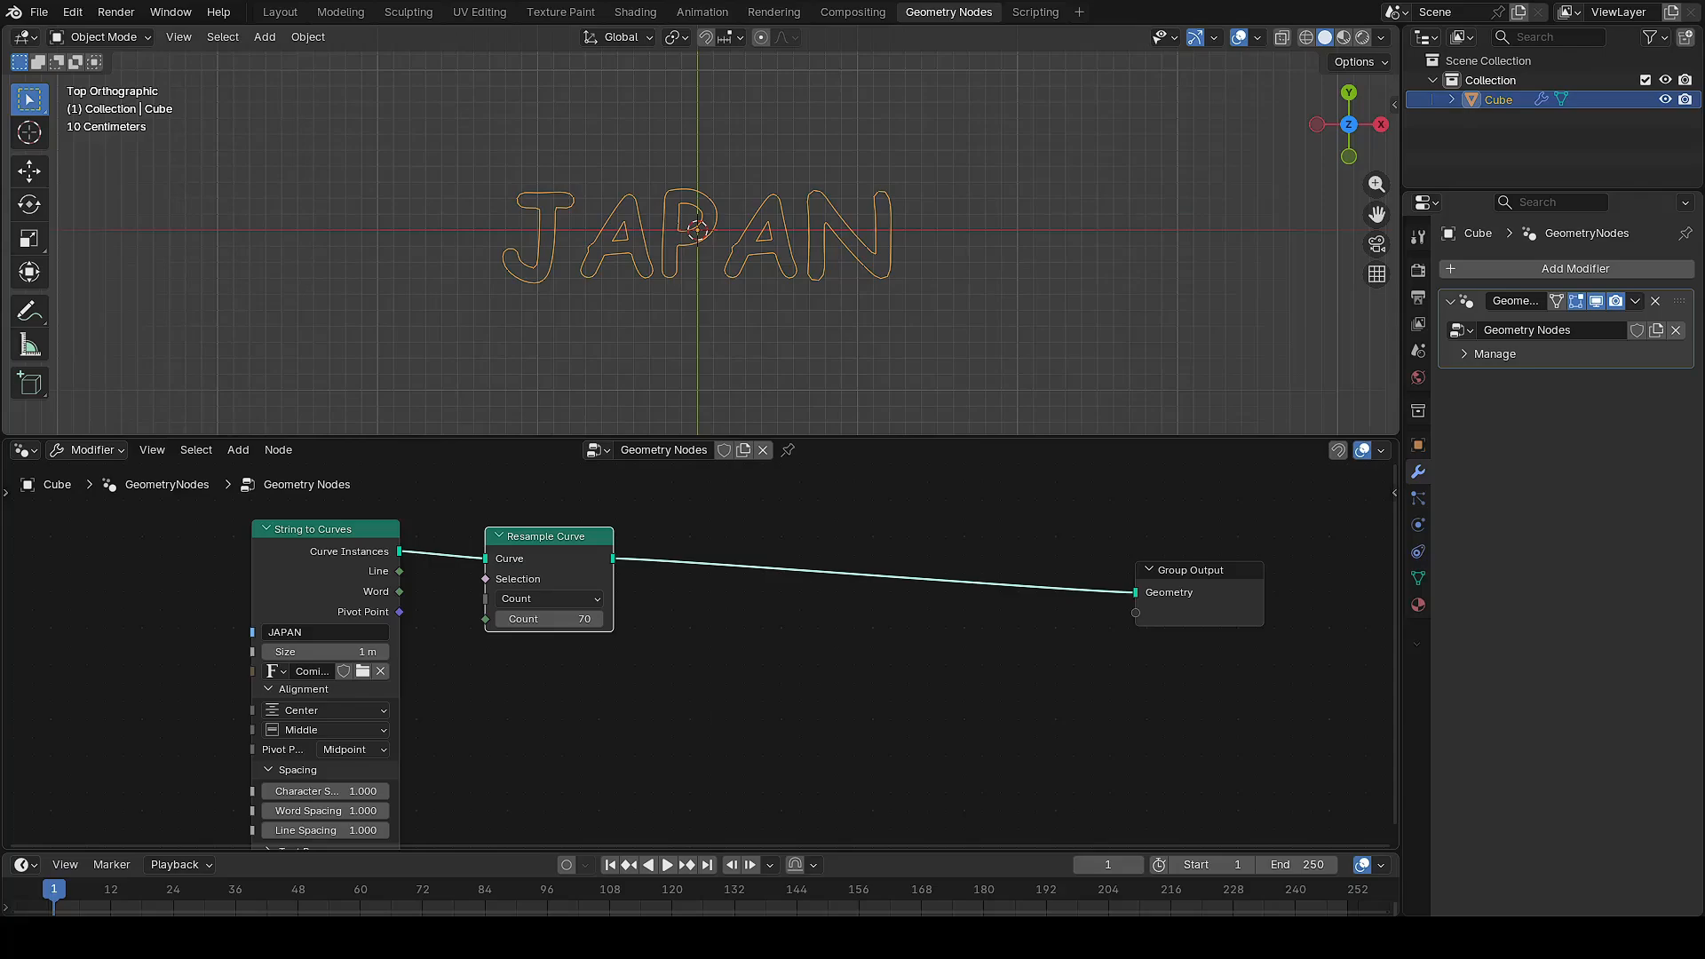
Insert a Realize Instances node on the link between Resample Curve and Group Output
{"action": "key", "text": "shift+a"}
{"action": "left_click", "coordinate": [634, 502]}
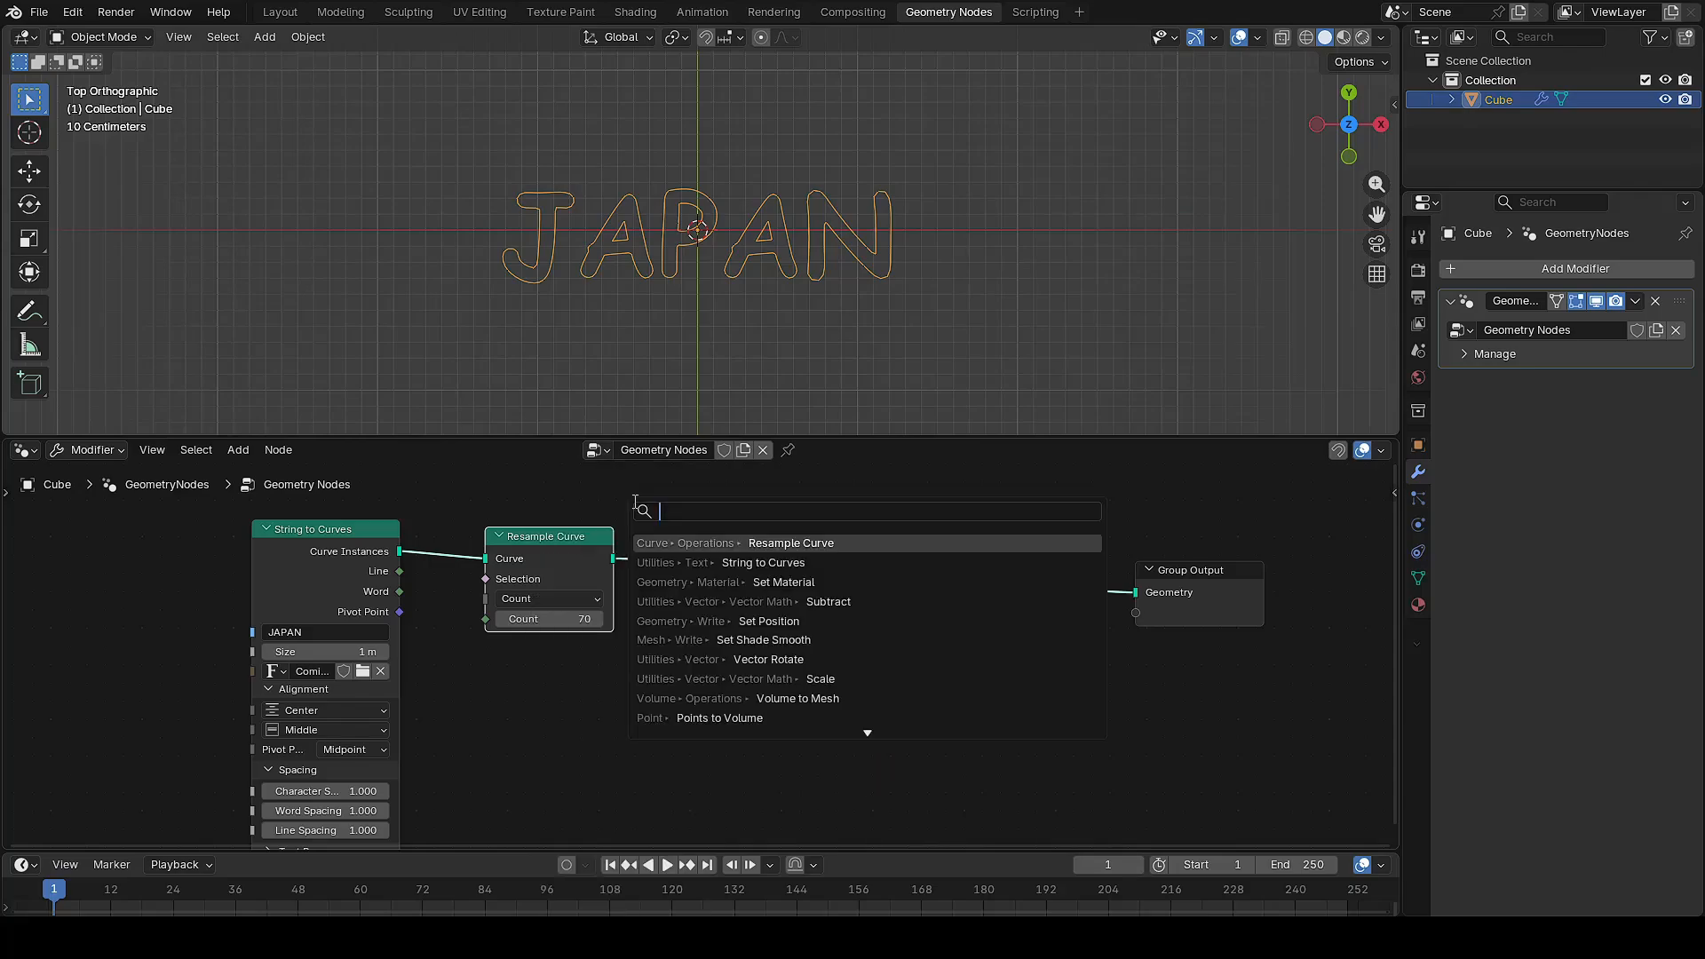
{"action": "type", "text": "realize"}
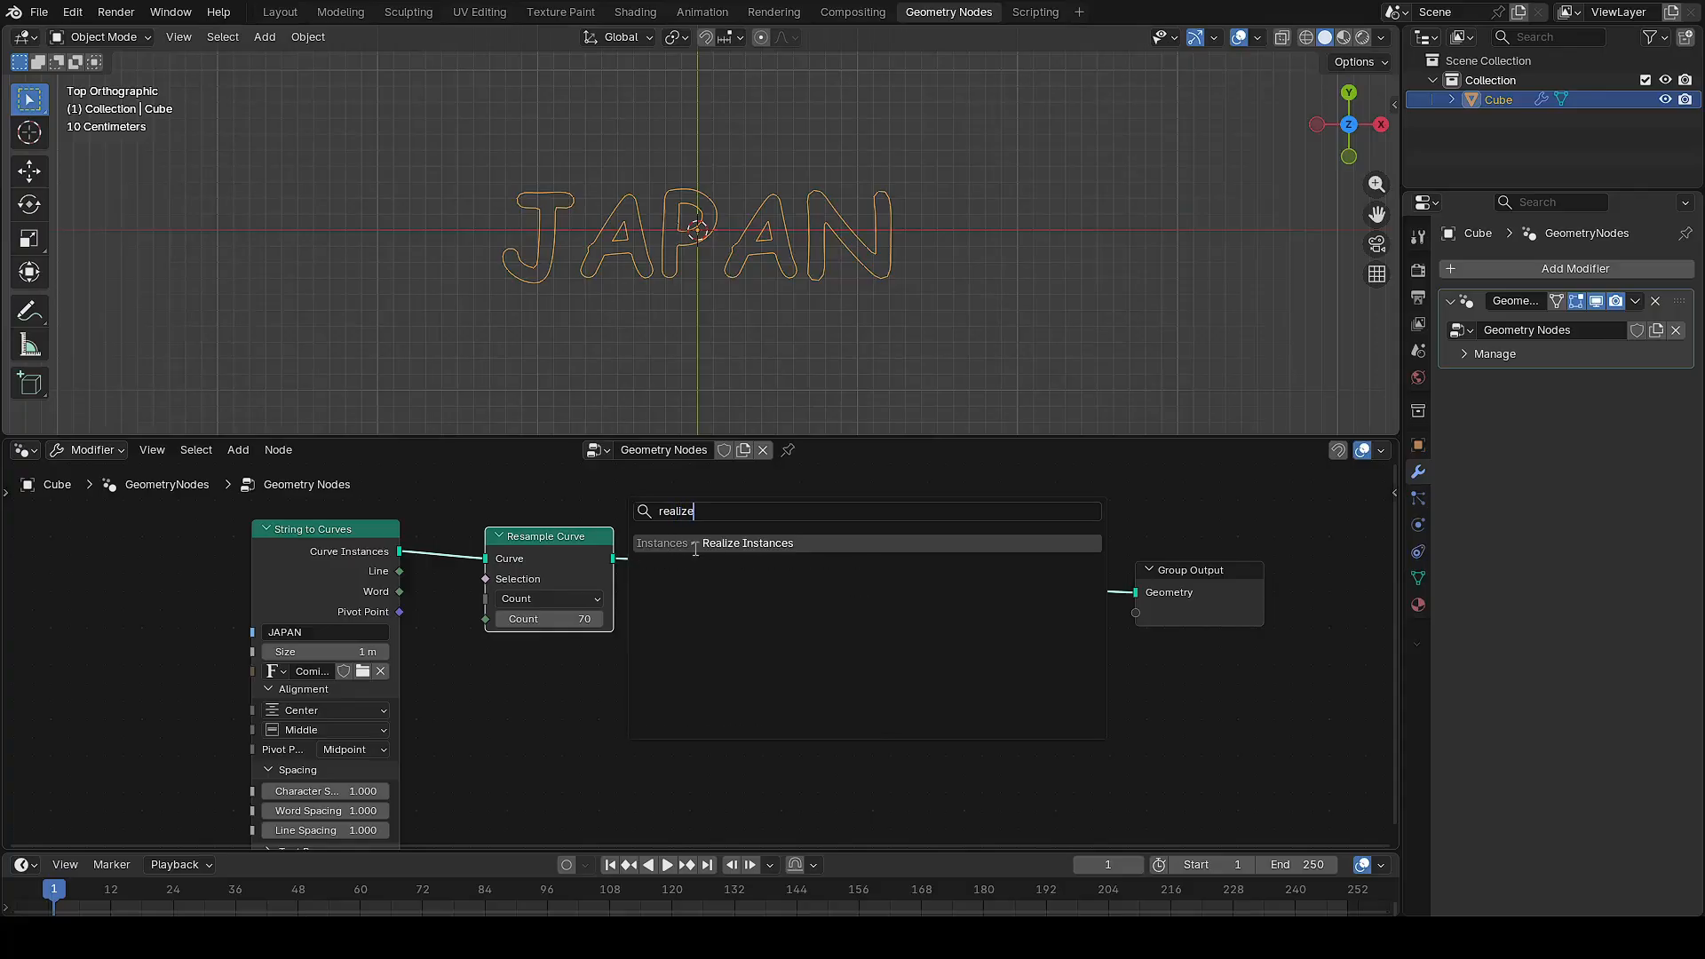
{"action": "key", "text": "Return"}
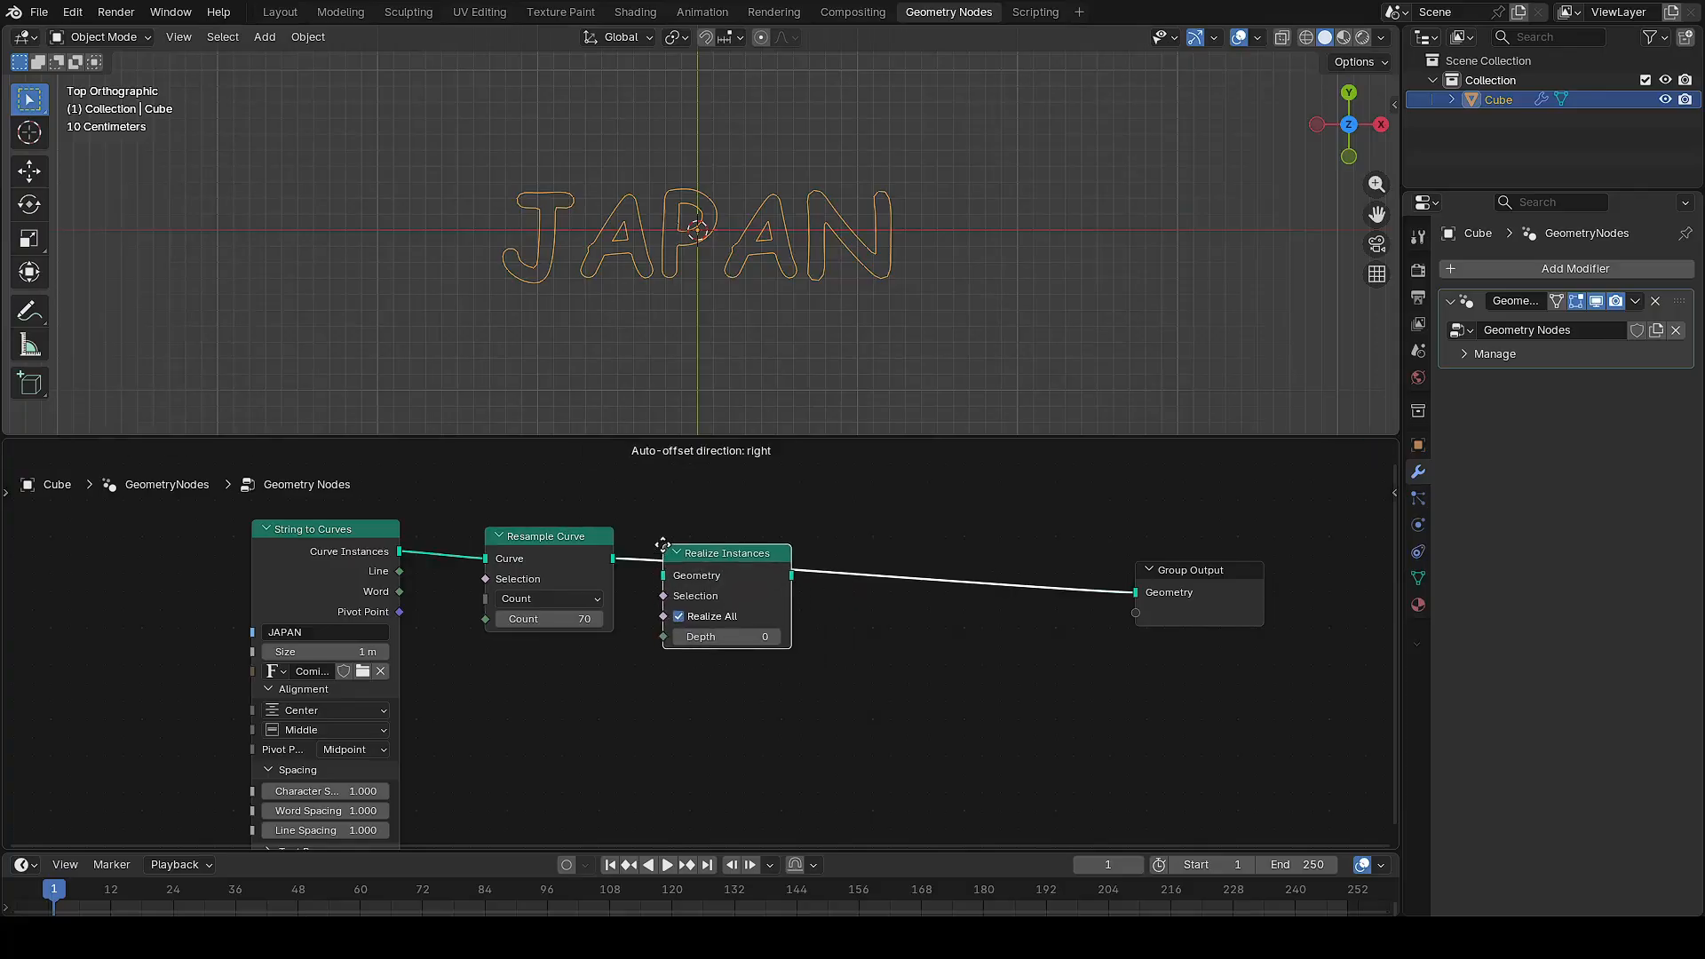
{"action": "left_click", "coordinate": [663, 544]}
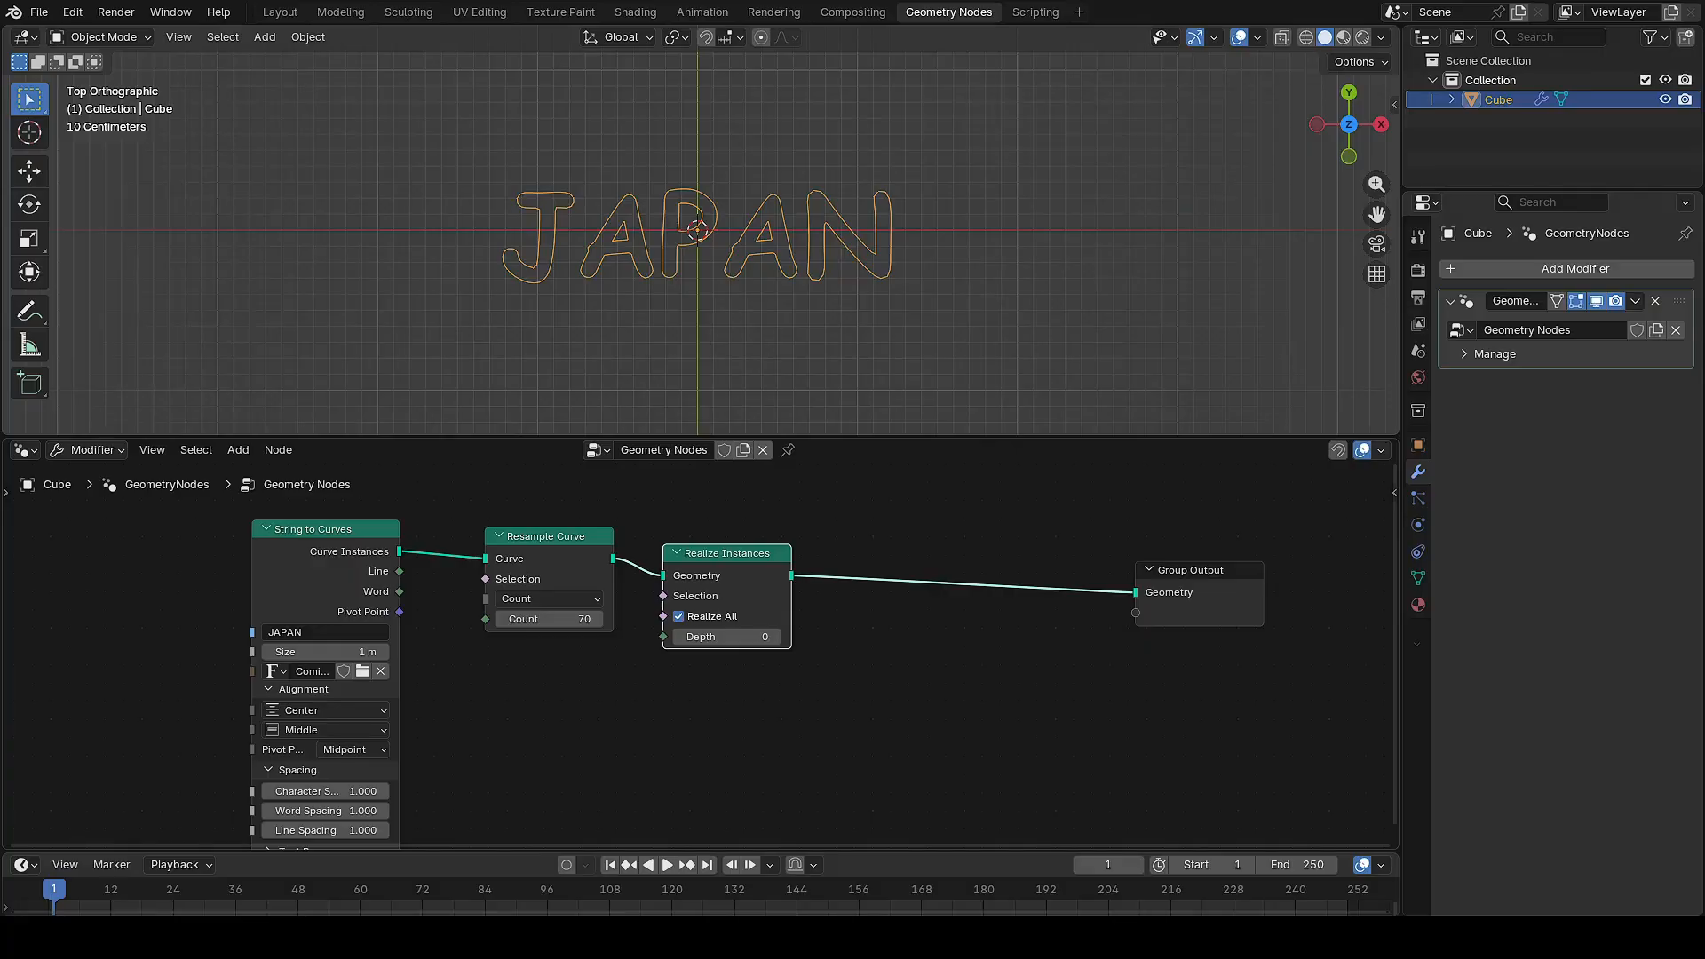
Insert a Points to Volume node after Realize Instances and move the Group Output node farther away from it
{"action": "key", "text": "shift+a"}
{"action": "type", "text": "poin"}
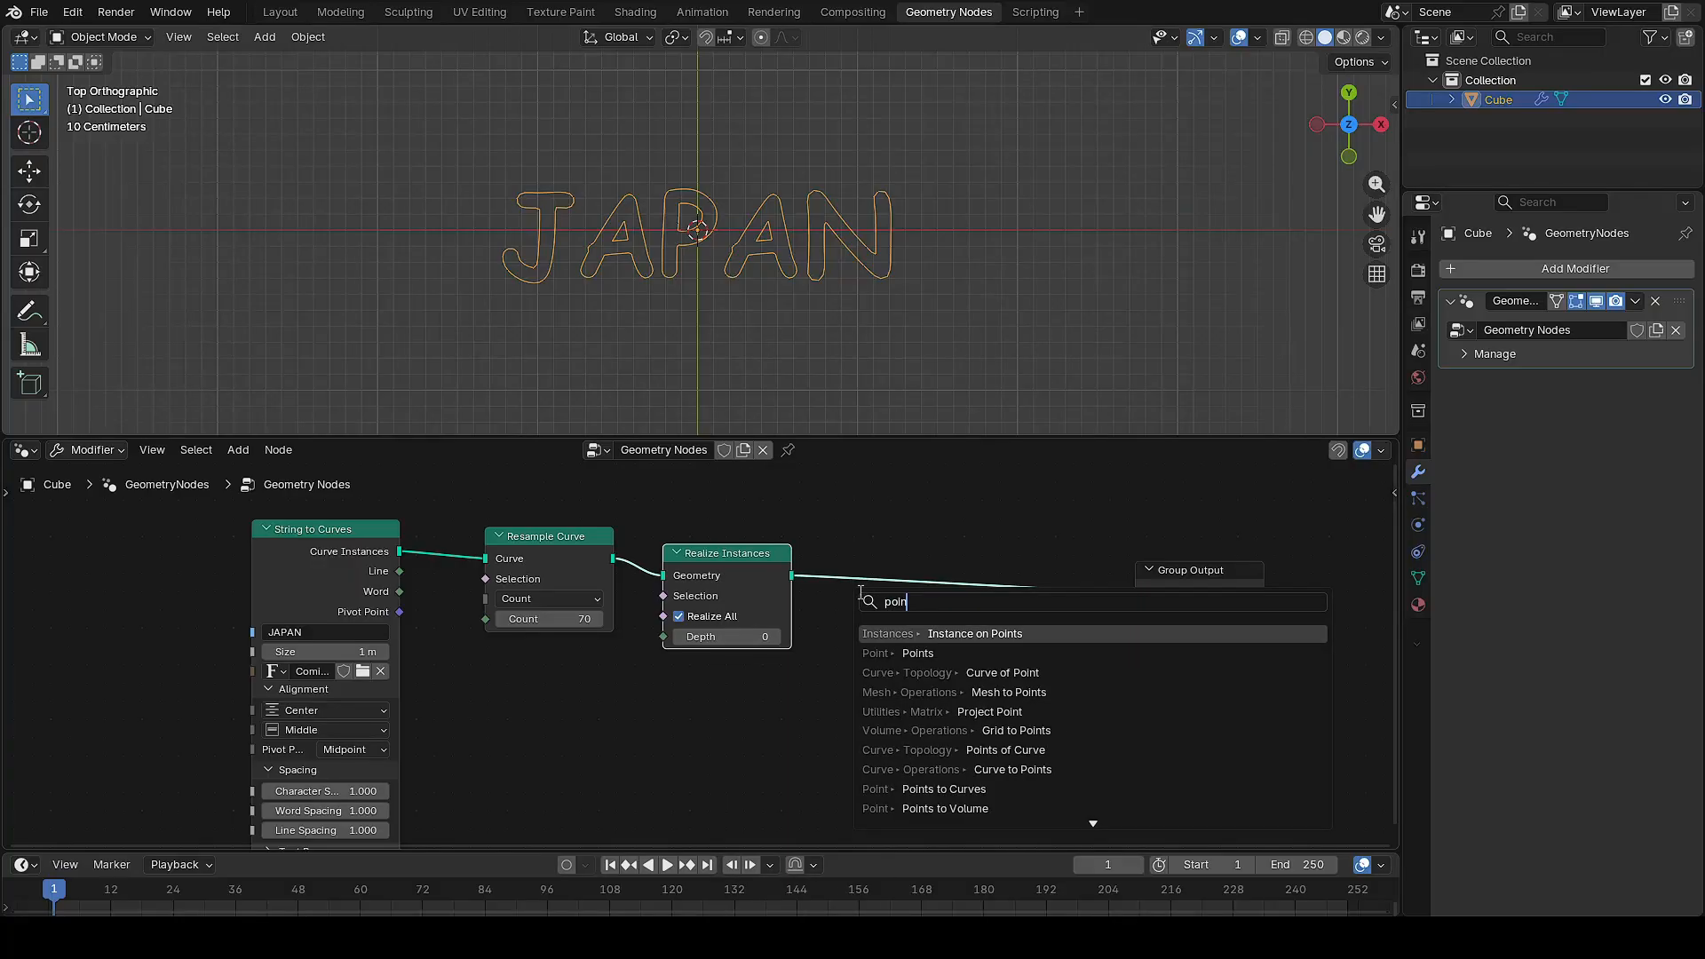
{"action": "type", "text": "ts"}
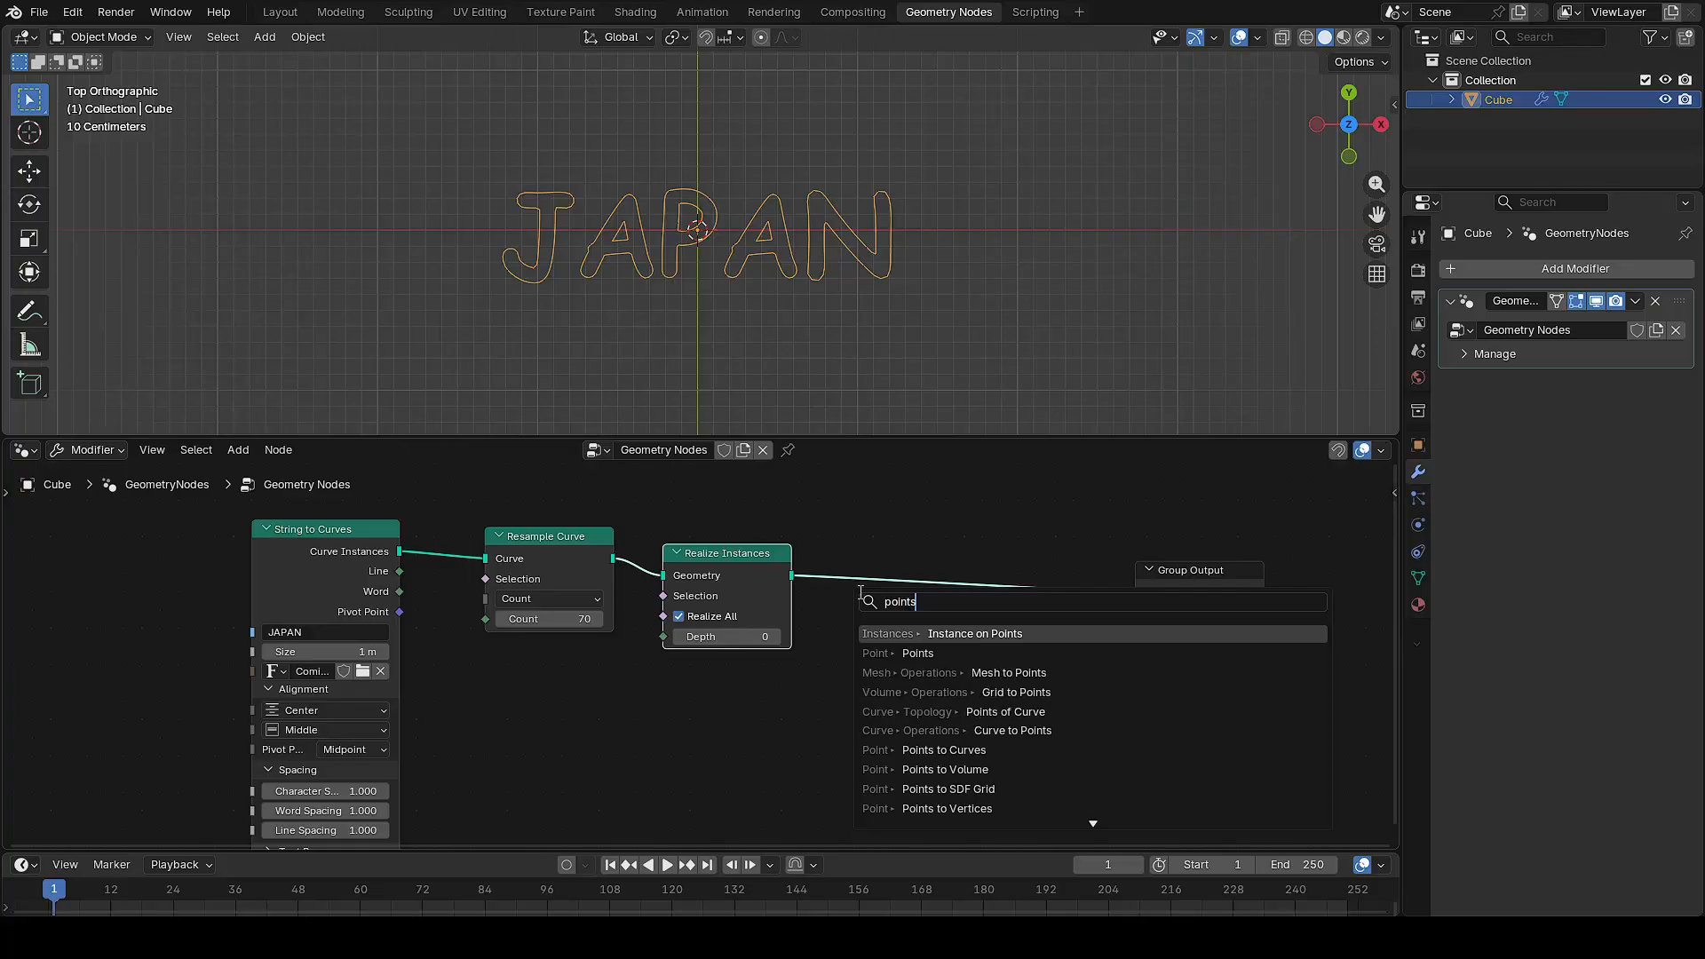
{"action": "left_click", "coordinate": [939, 769]}
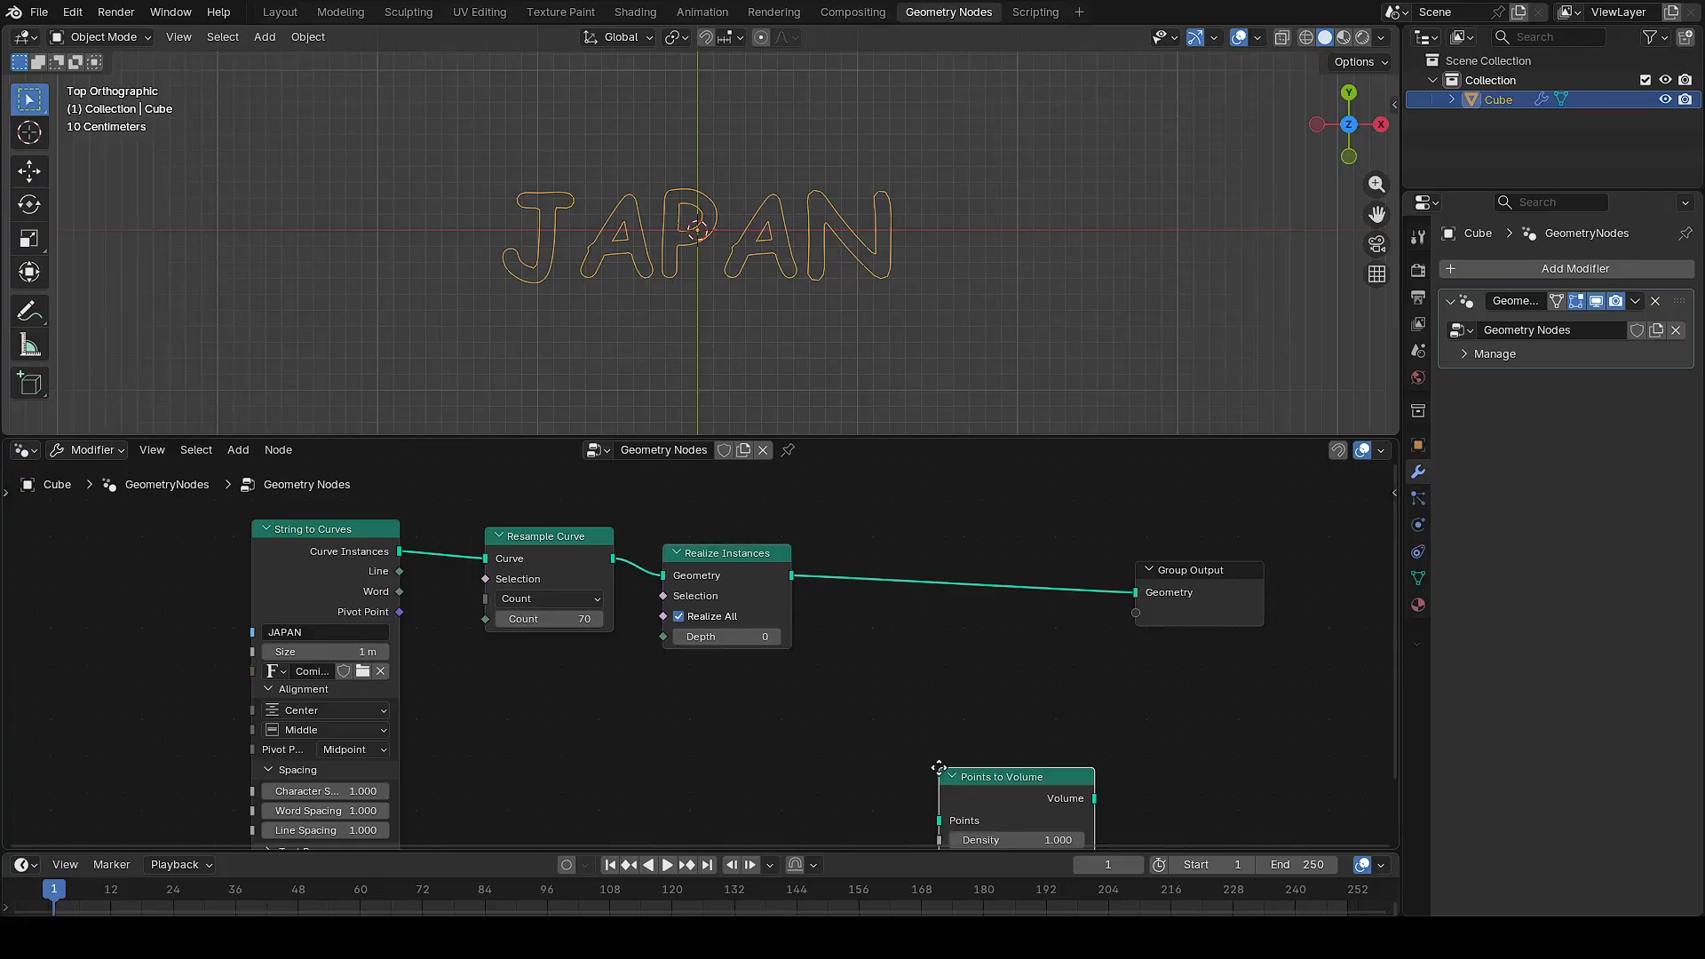
{"action": "left_click", "coordinate": [833, 527]}
{"action": "middle_click_drag", "start_coordinate": [709, 713], "coordinate": [584, 719]}
{"action": "middle_click_drag", "start_coordinate": [611, 422], "coordinate": [718, 316]}
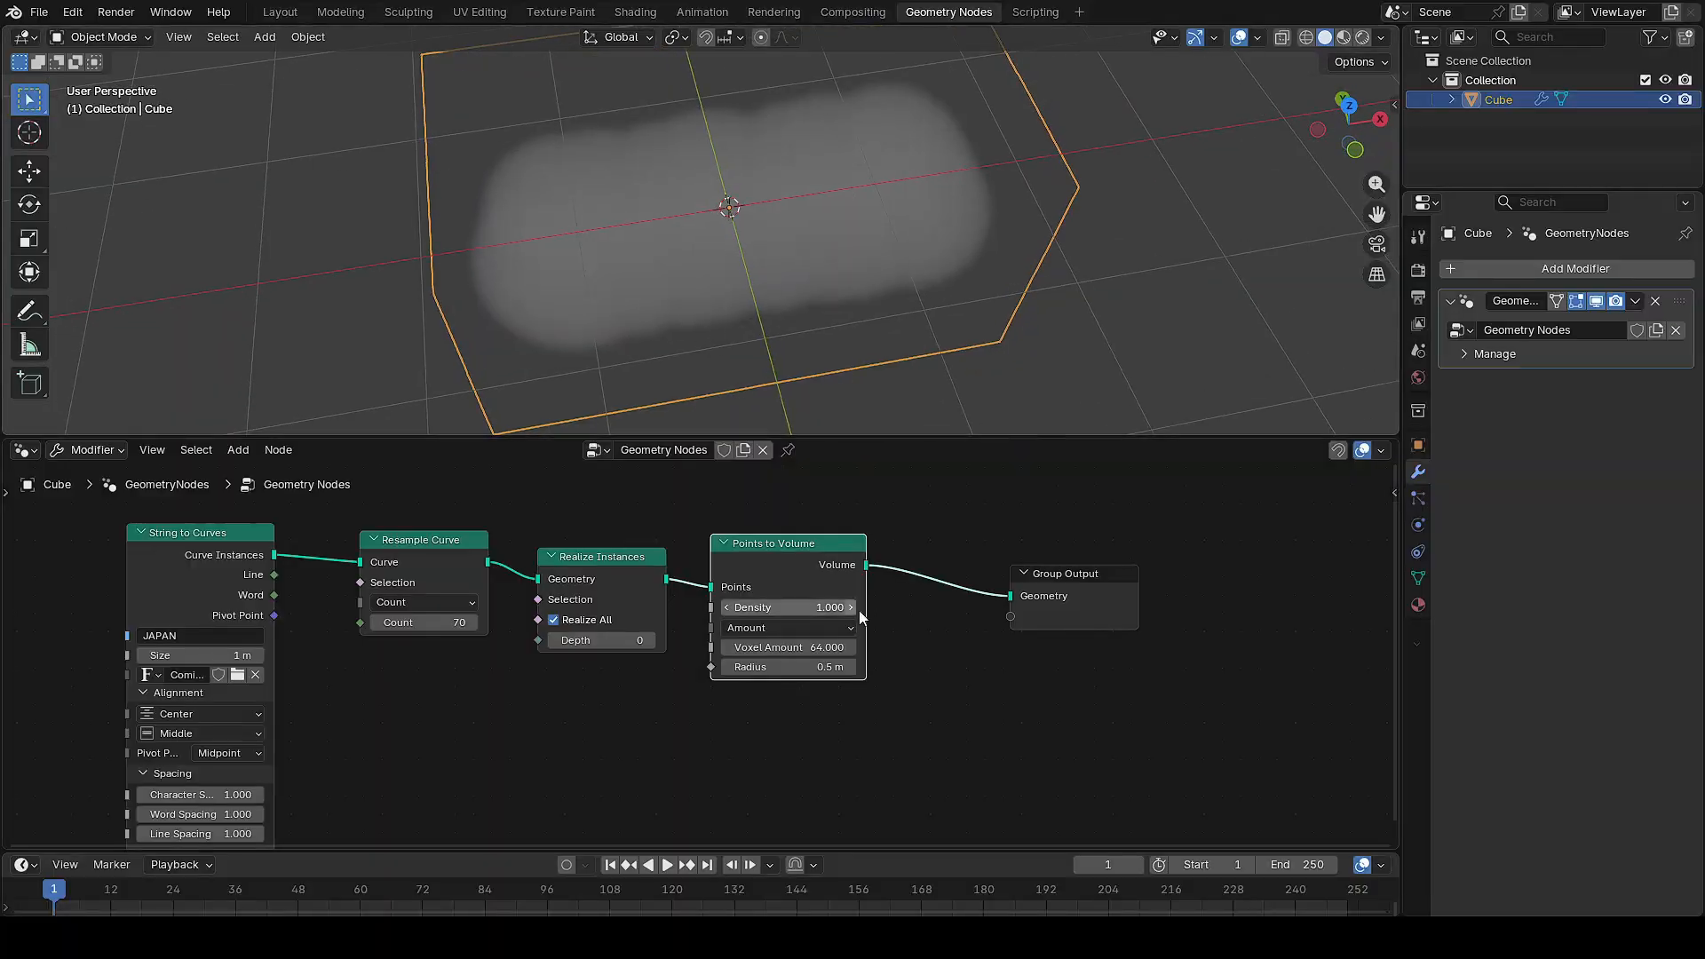
{"action": "left_click_drag", "start_coordinate": [1110, 577], "coordinate": [1166, 581]}
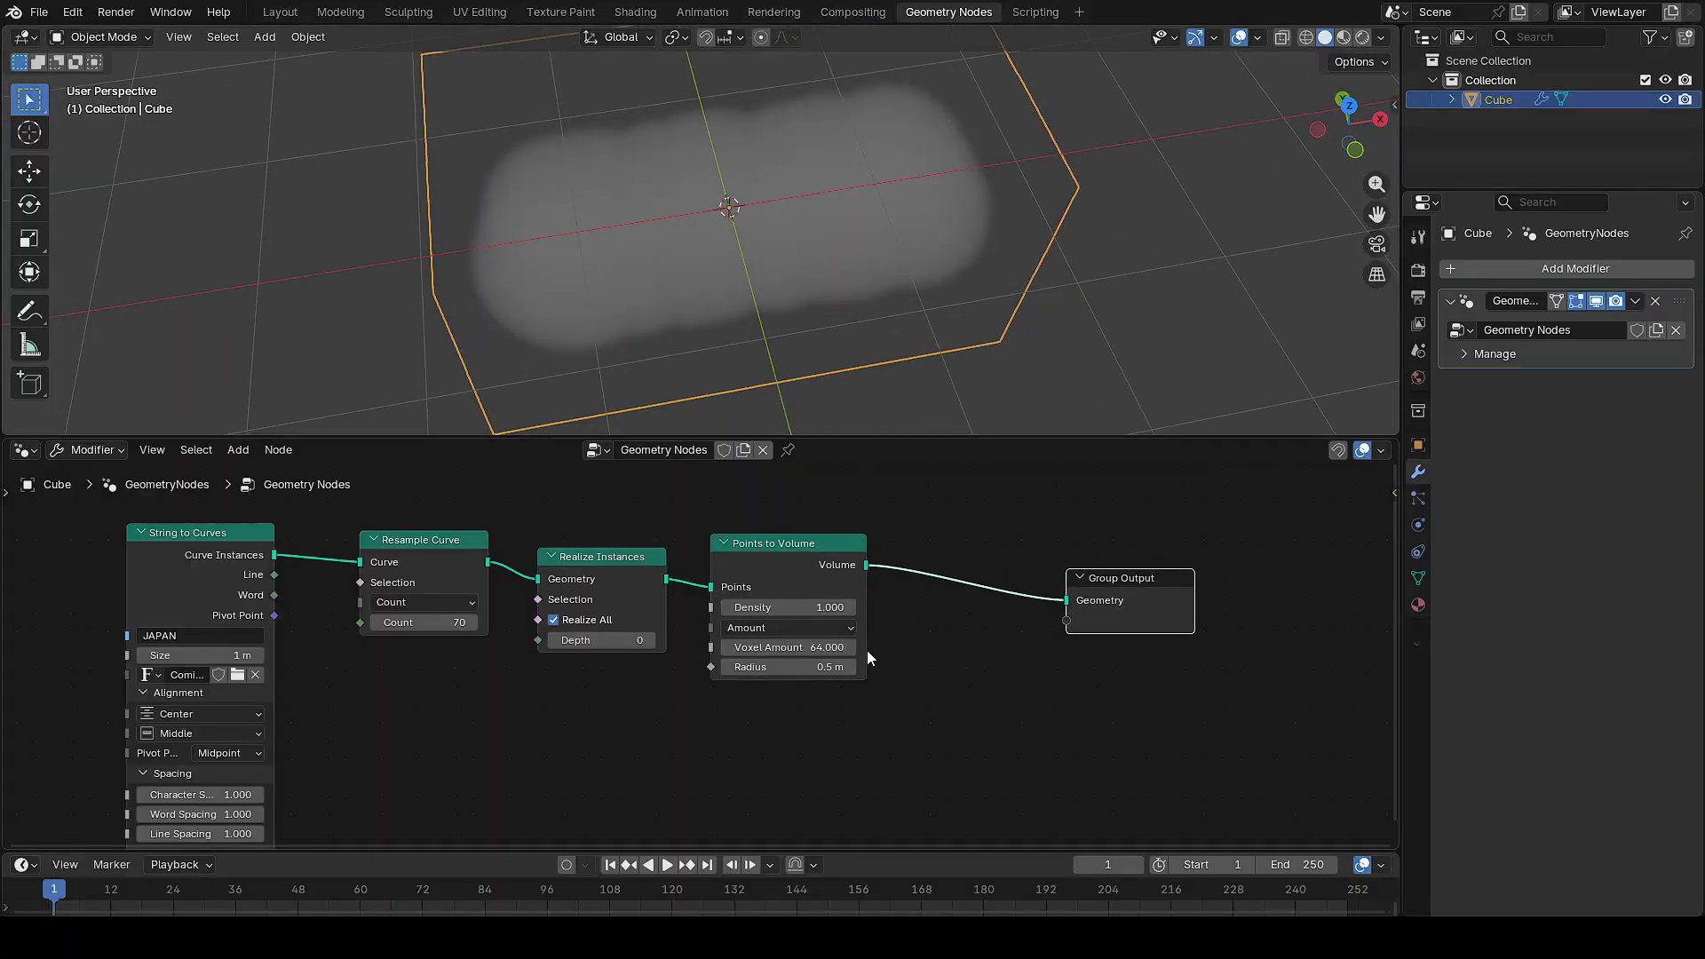
Switch the Points to Volume node's resolution mode from Amount to Size
{"action": "left_click", "coordinate": [848, 629]}
{"action": "left_click", "coordinate": [754, 691]}
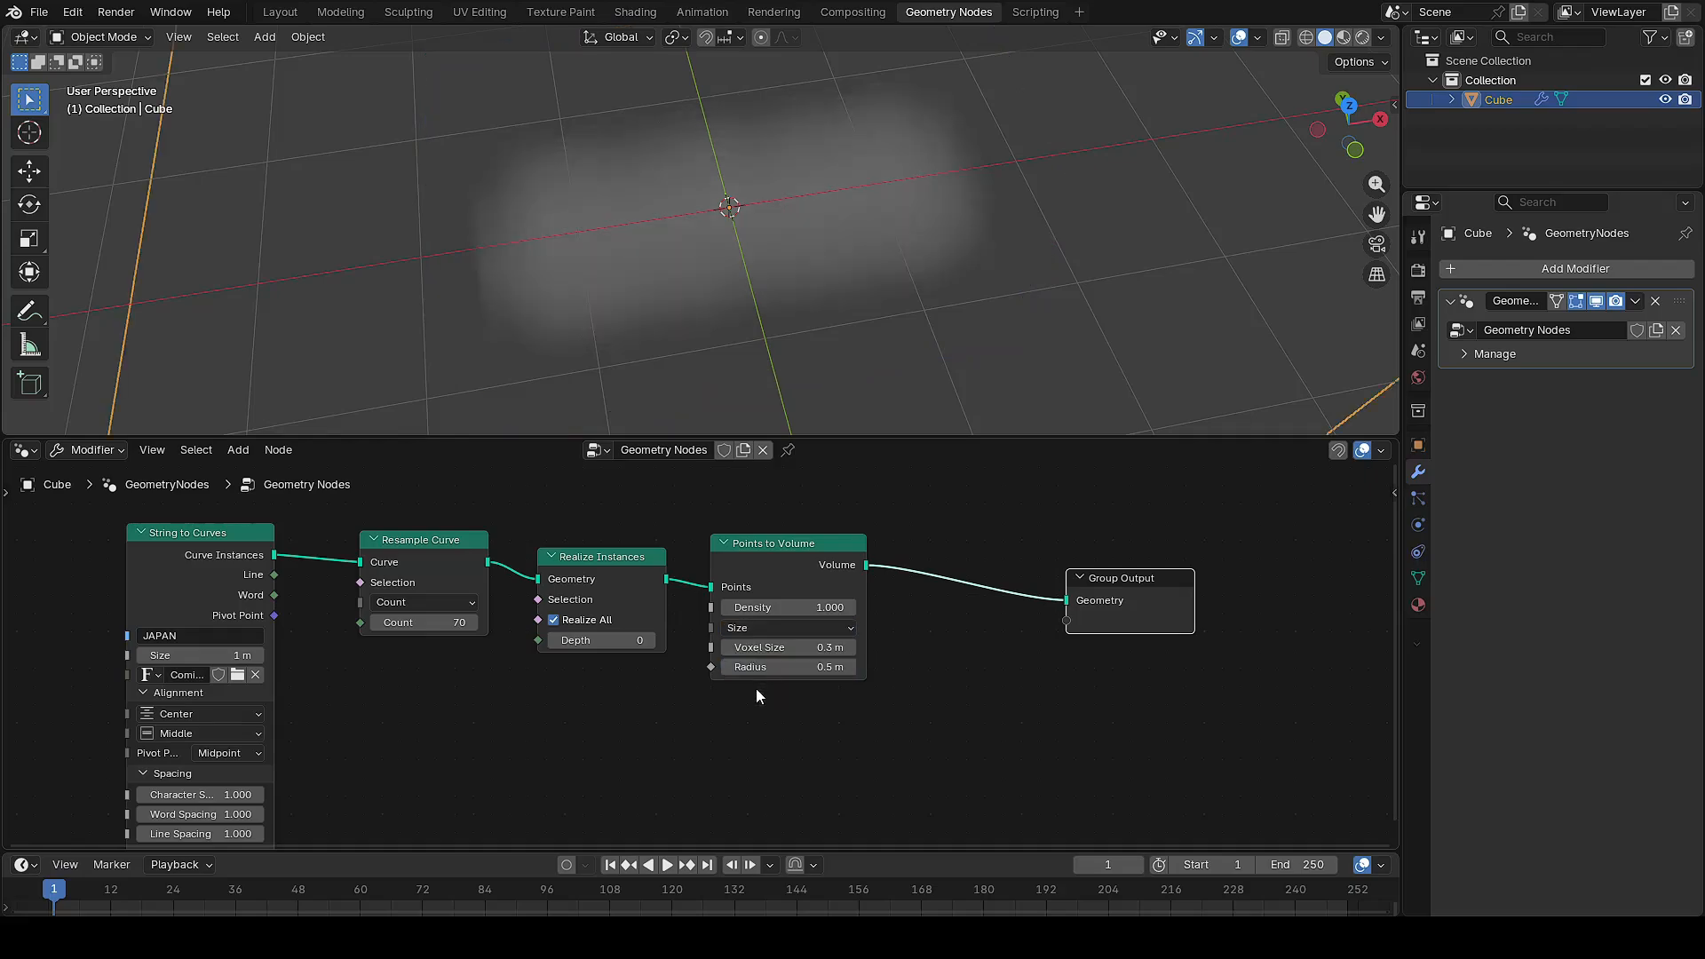
{"action": "scroll", "coordinate": [804, 662], "scroll_direction": "up", "scroll_amount": 2}
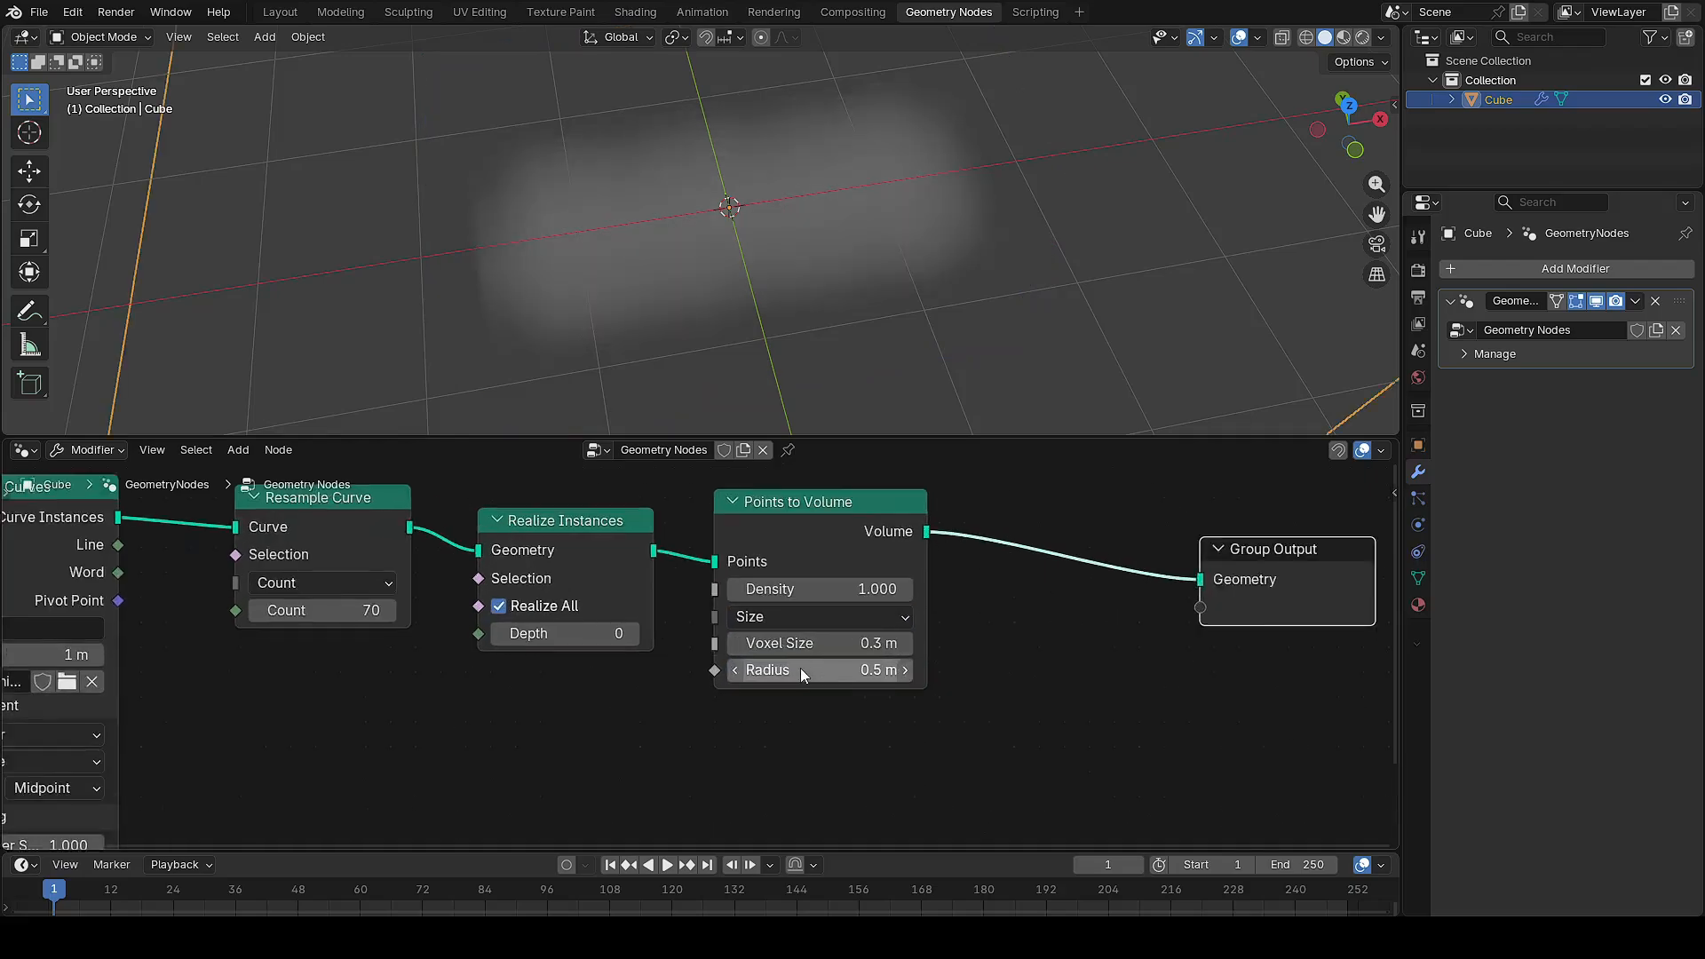
Set the Points to Volume node's voxel size to 0.015 m and its radius to 0.05 m
{"action": "left_click", "coordinate": [871, 643]}
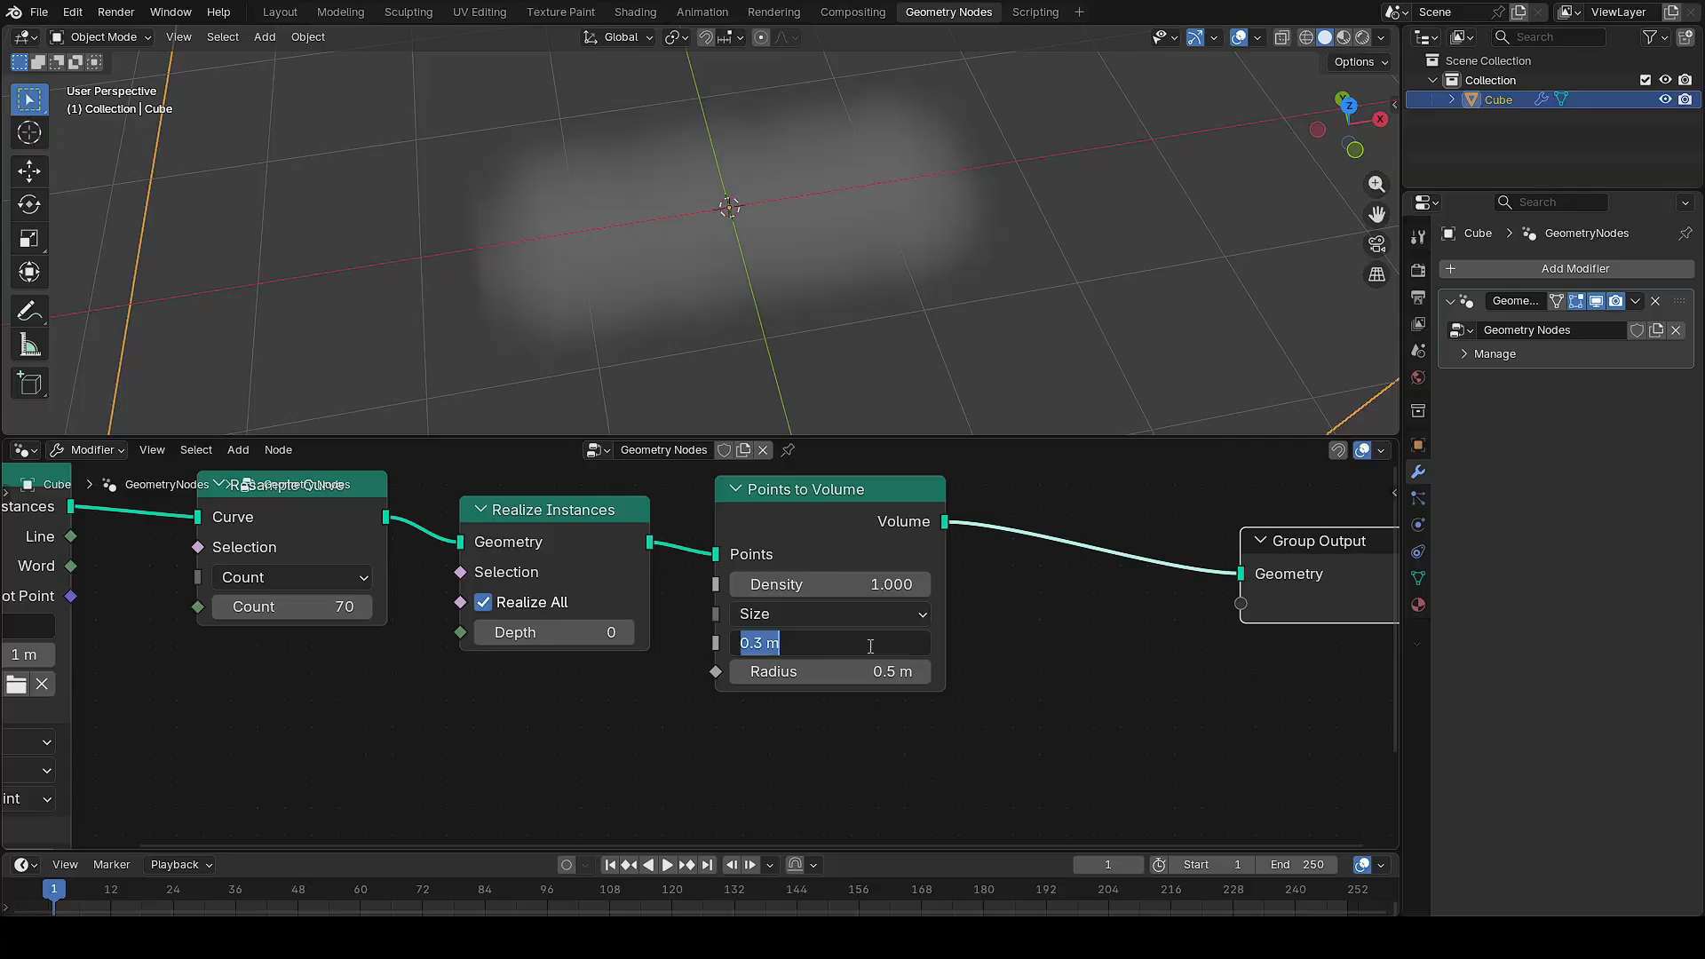
{"action": "type", "text": "0.015"}
{"action": "key", "text": "Return"}
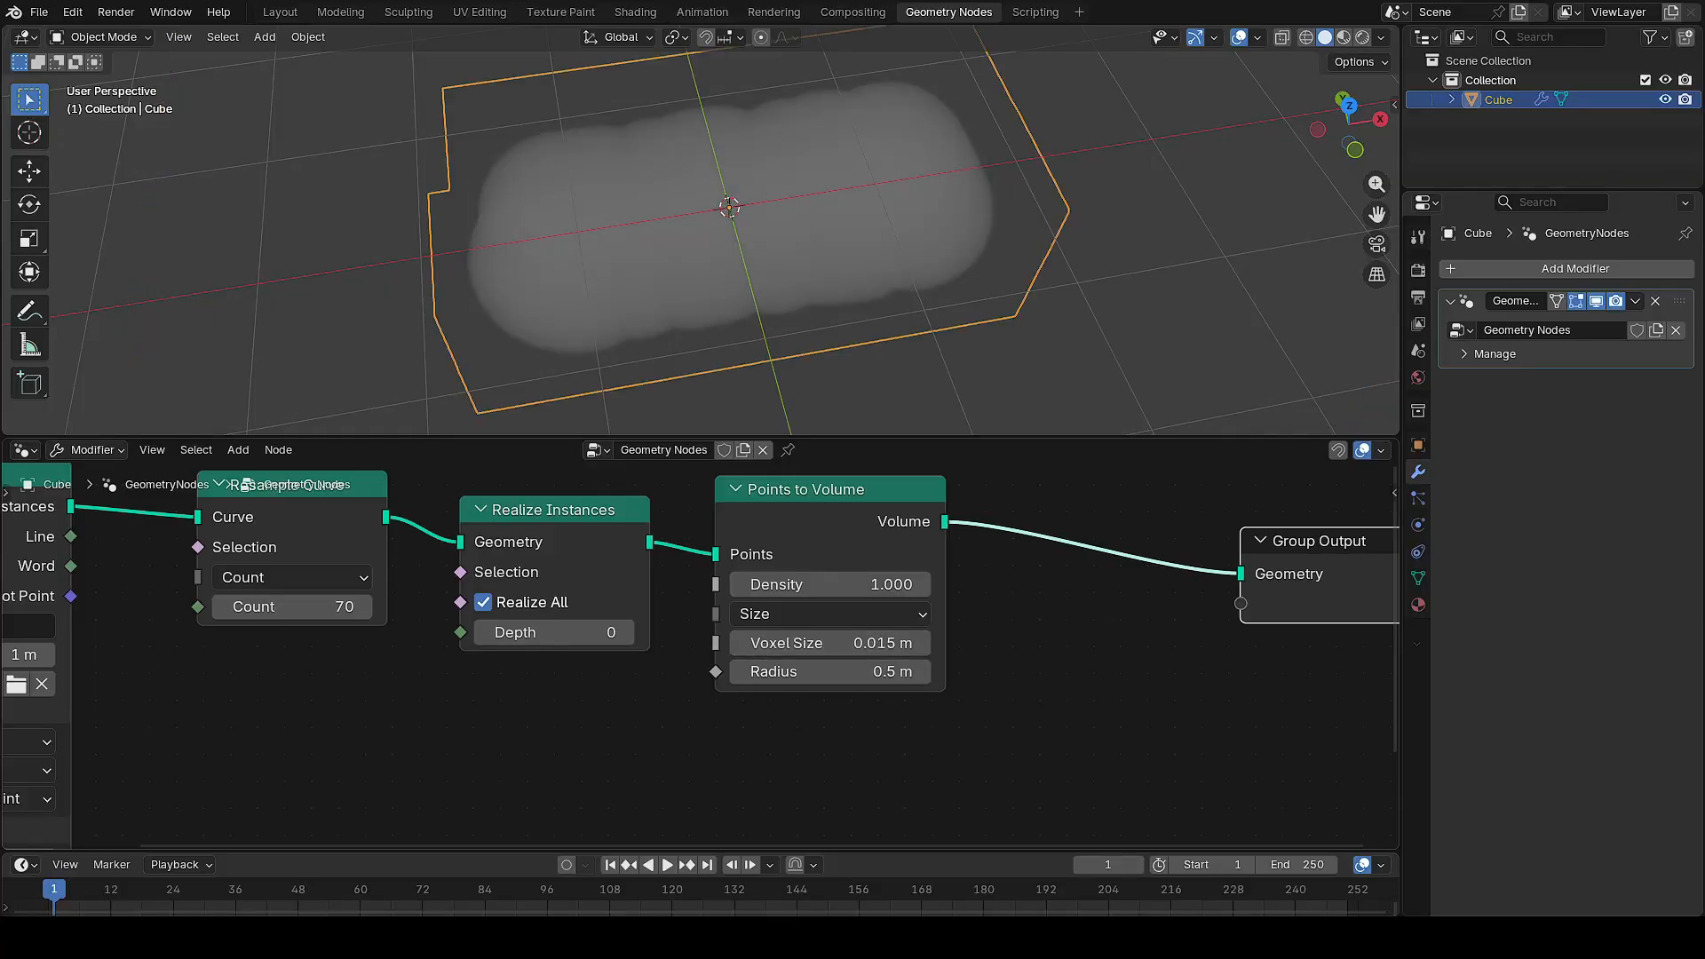
{"action": "left_click", "coordinate": [866, 672]}
{"action": "type", "text": "0.05"}
{"action": "key", "text": "Return"}
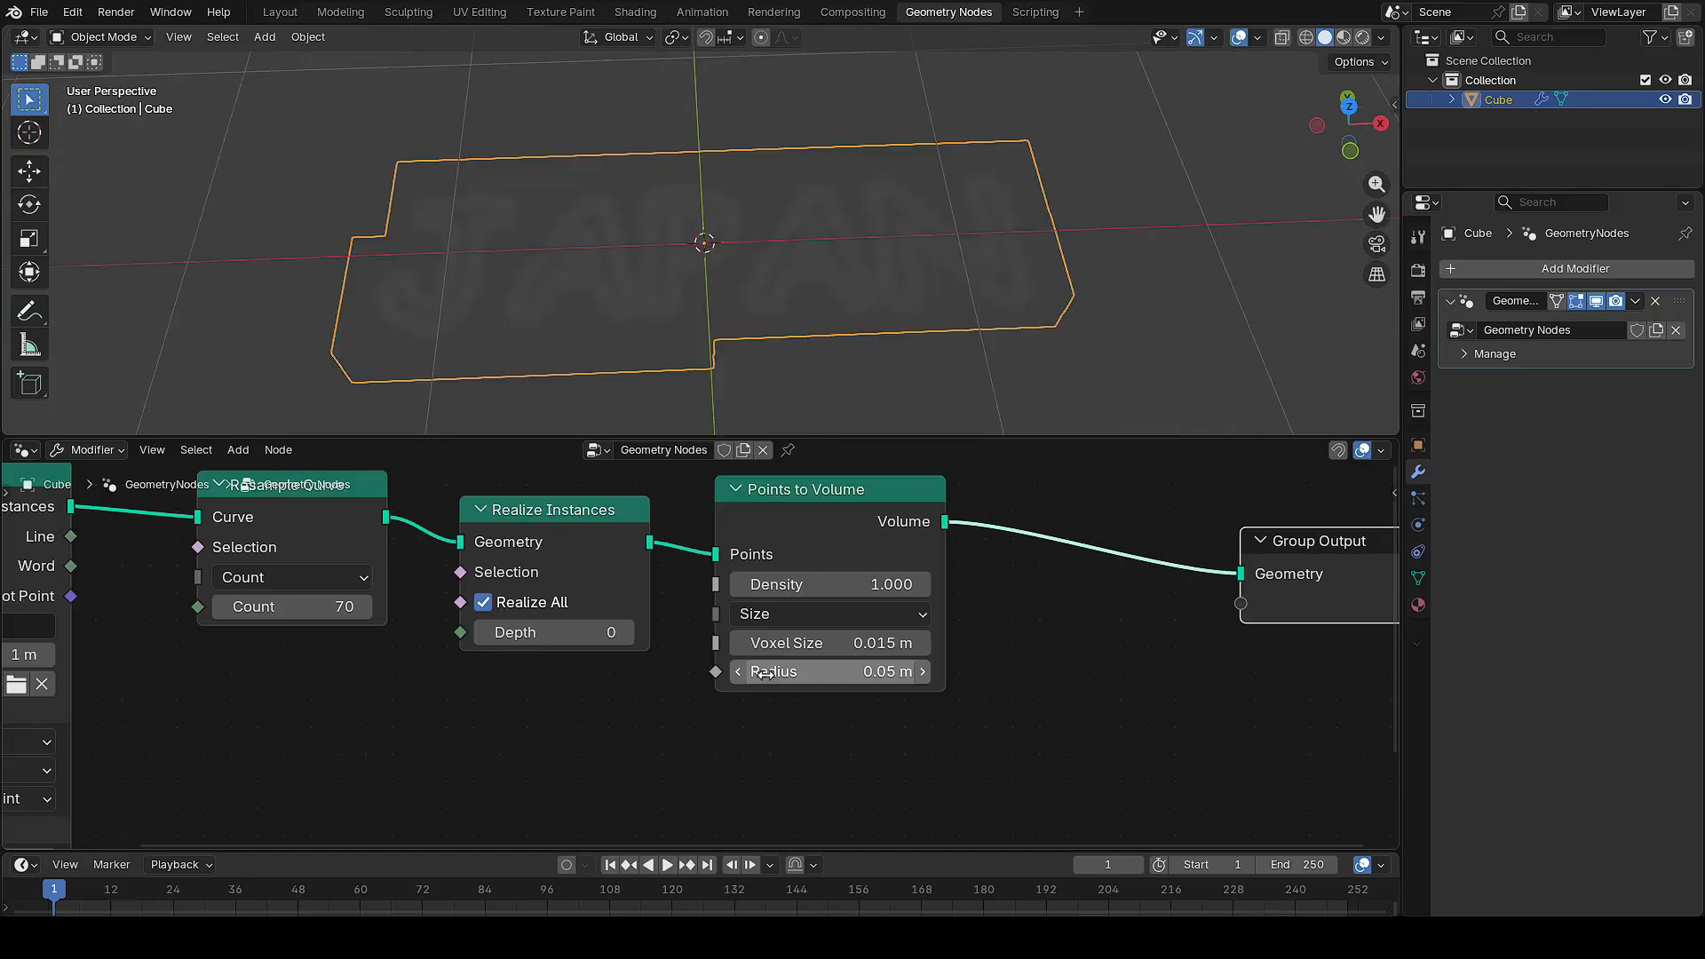
{"action": "left_click", "coordinate": [961, 361]}
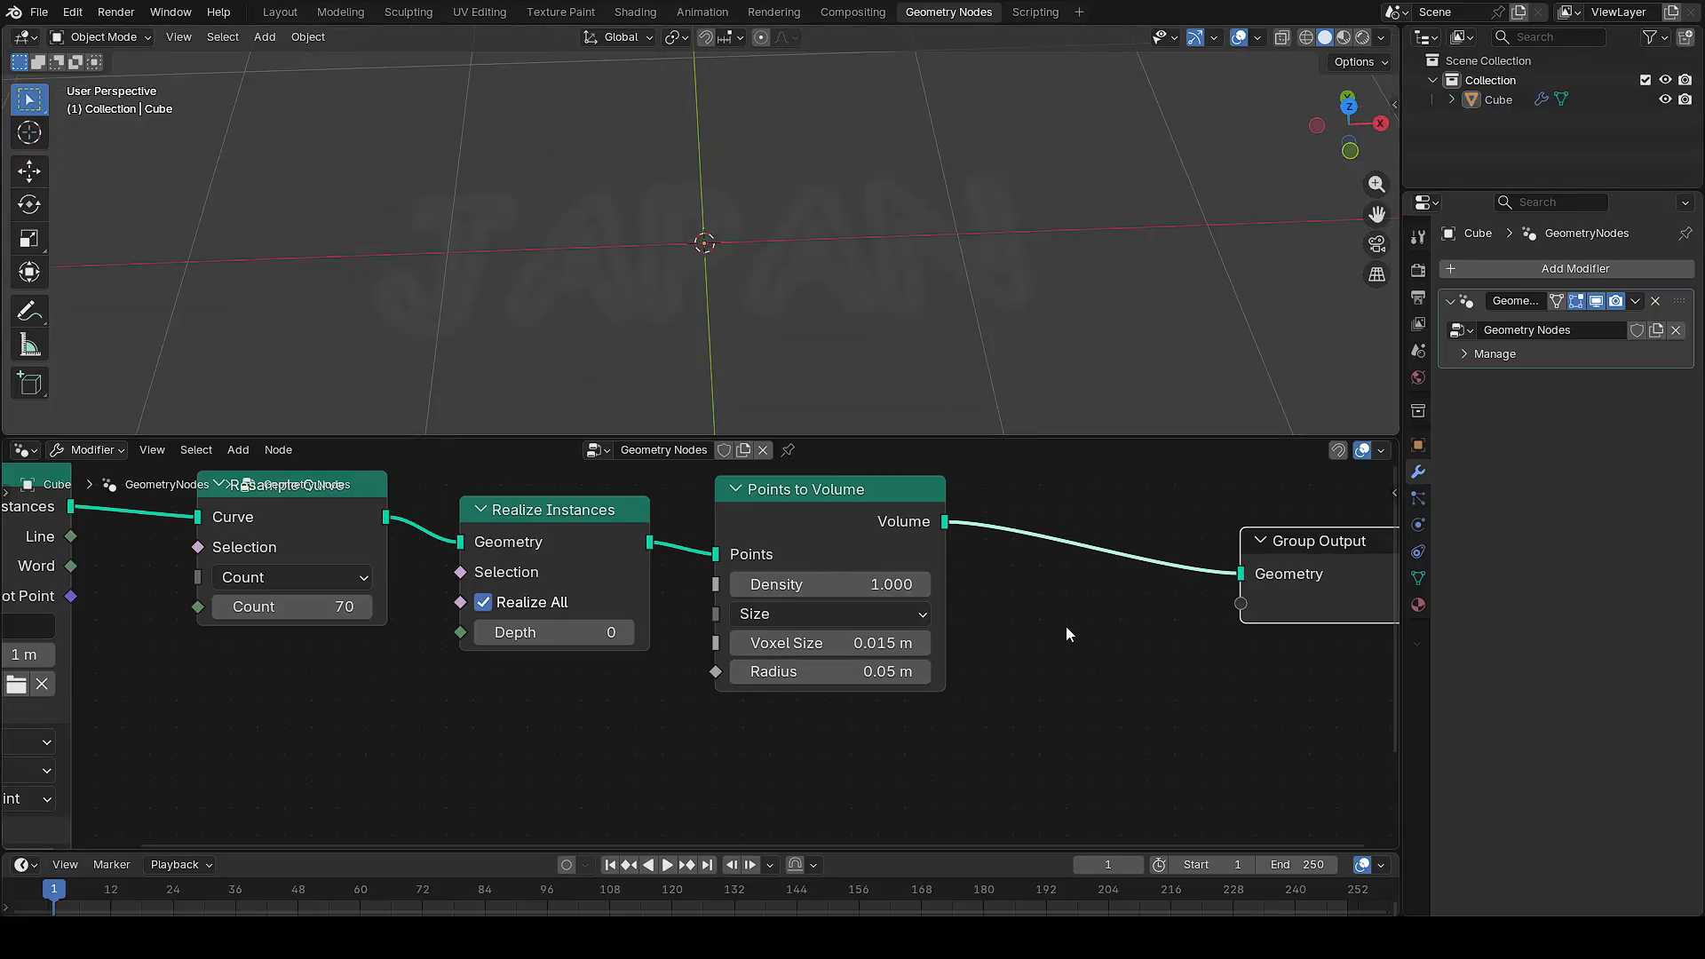
Move the Group Output node farther away and insert a Volume to Mesh node between Points to Volume and Group Output
{"action": "scroll", "coordinate": [1066, 627], "scroll_direction": "down", "scroll_amount": 2}
{"action": "middle_click_drag", "start_coordinate": [1068, 668], "coordinate": [792, 703]}
{"action": "left_click_drag", "start_coordinate": [874, 609], "coordinate": [1032, 589]}
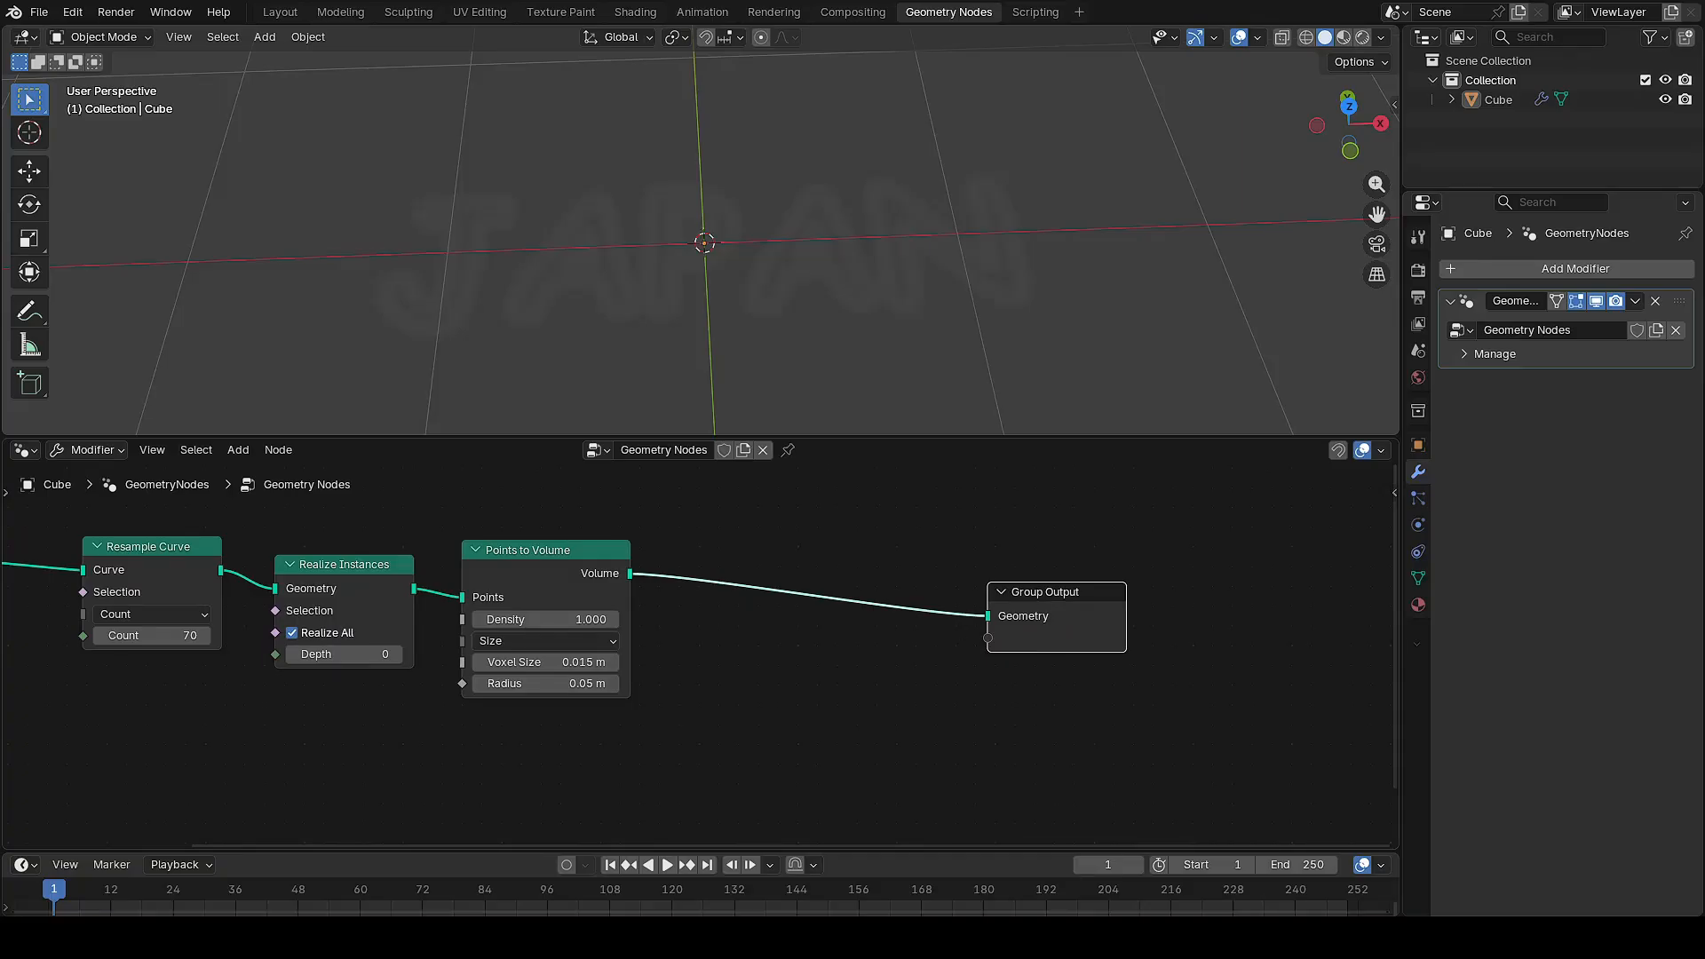
{"action": "key", "text": "shift+a"}
{"action": "type", "text": "v"}
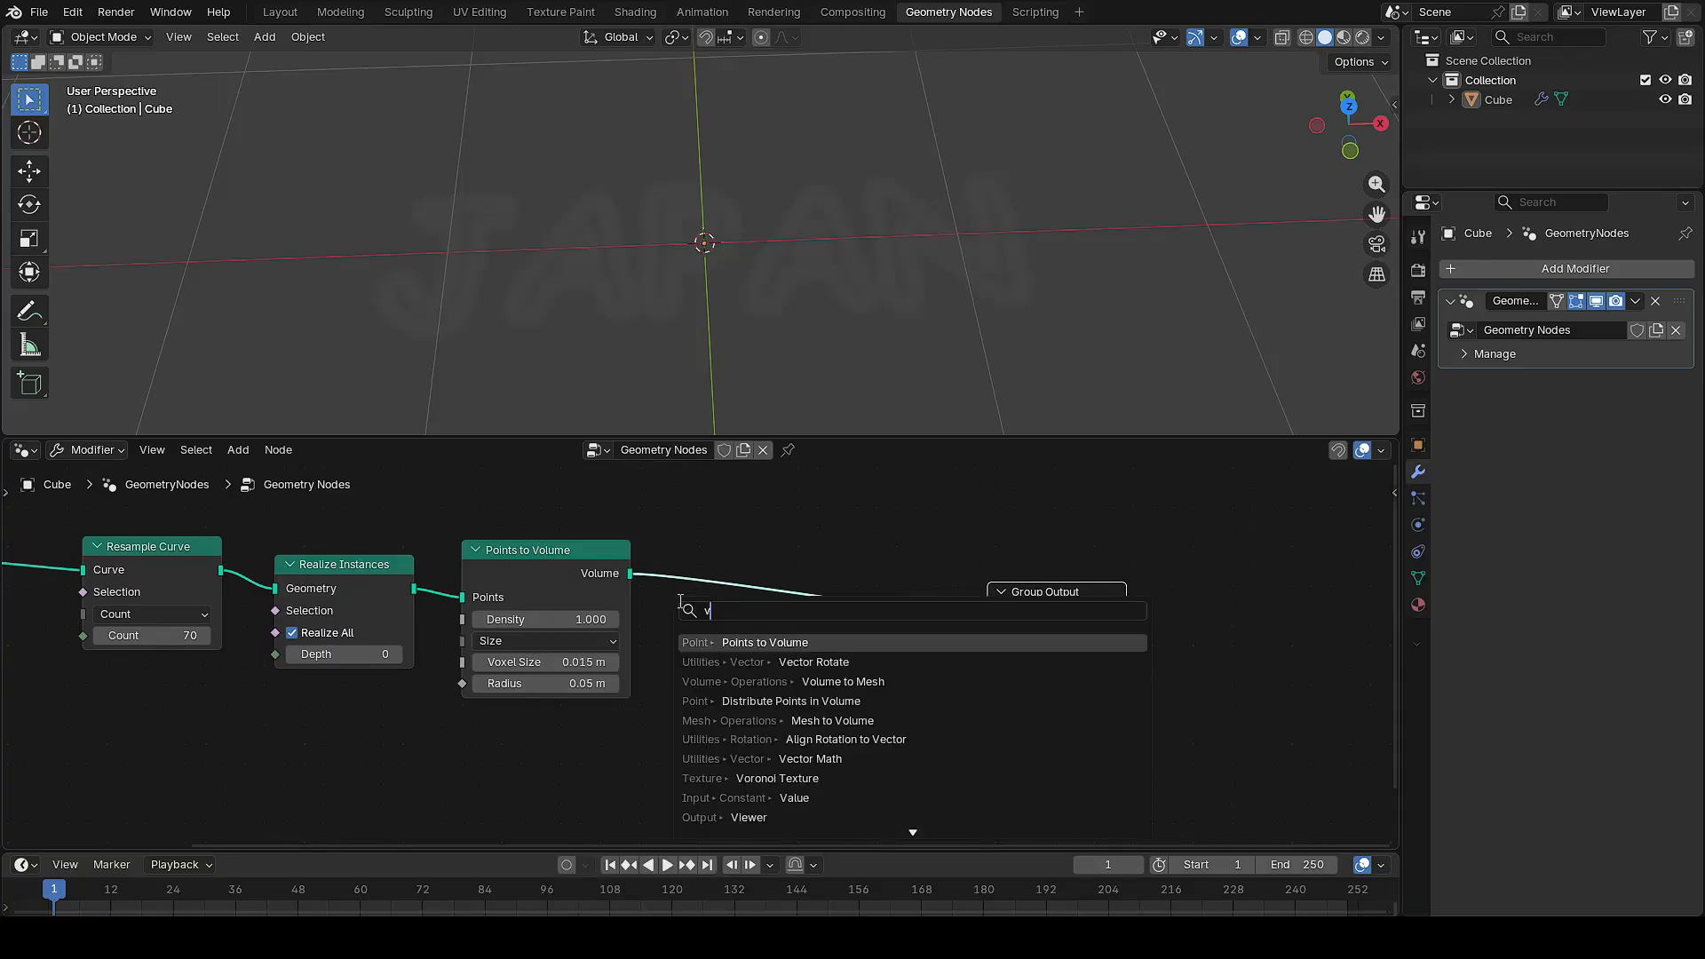
{"action": "type", "text": "olume"}
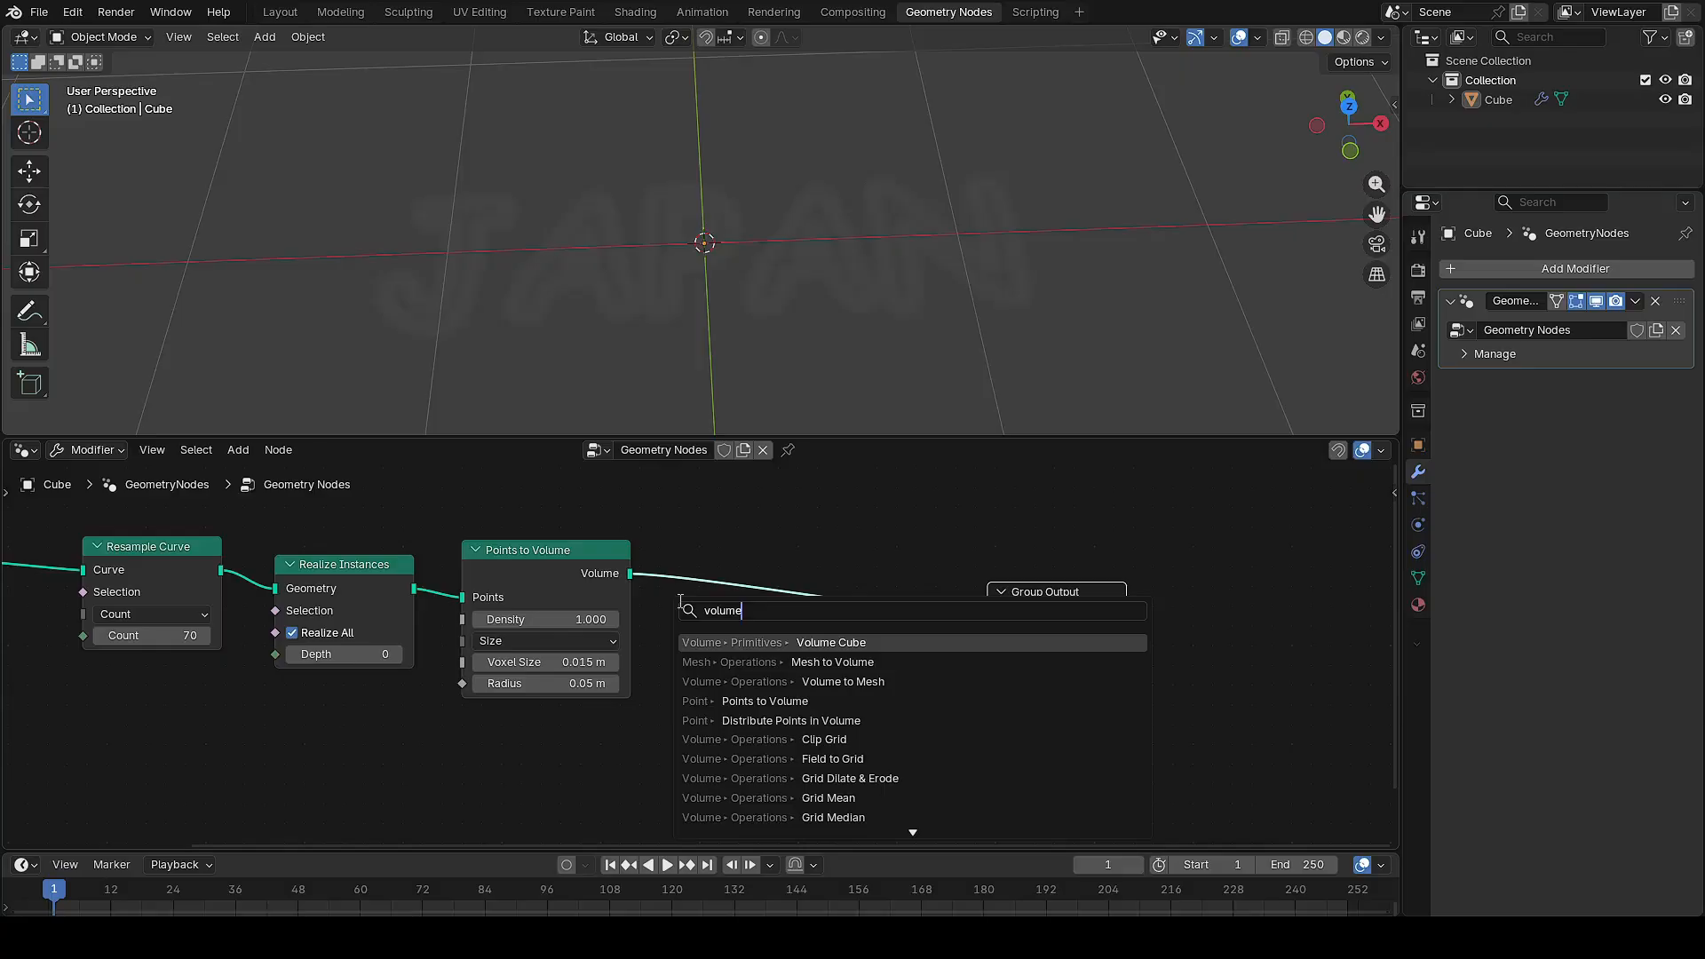
{"action": "key", "text": "Down"}
{"action": "key", "text": "Down"}
{"action": "key", "text": "Return"}
{"action": "left_click", "coordinate": [720, 579]}
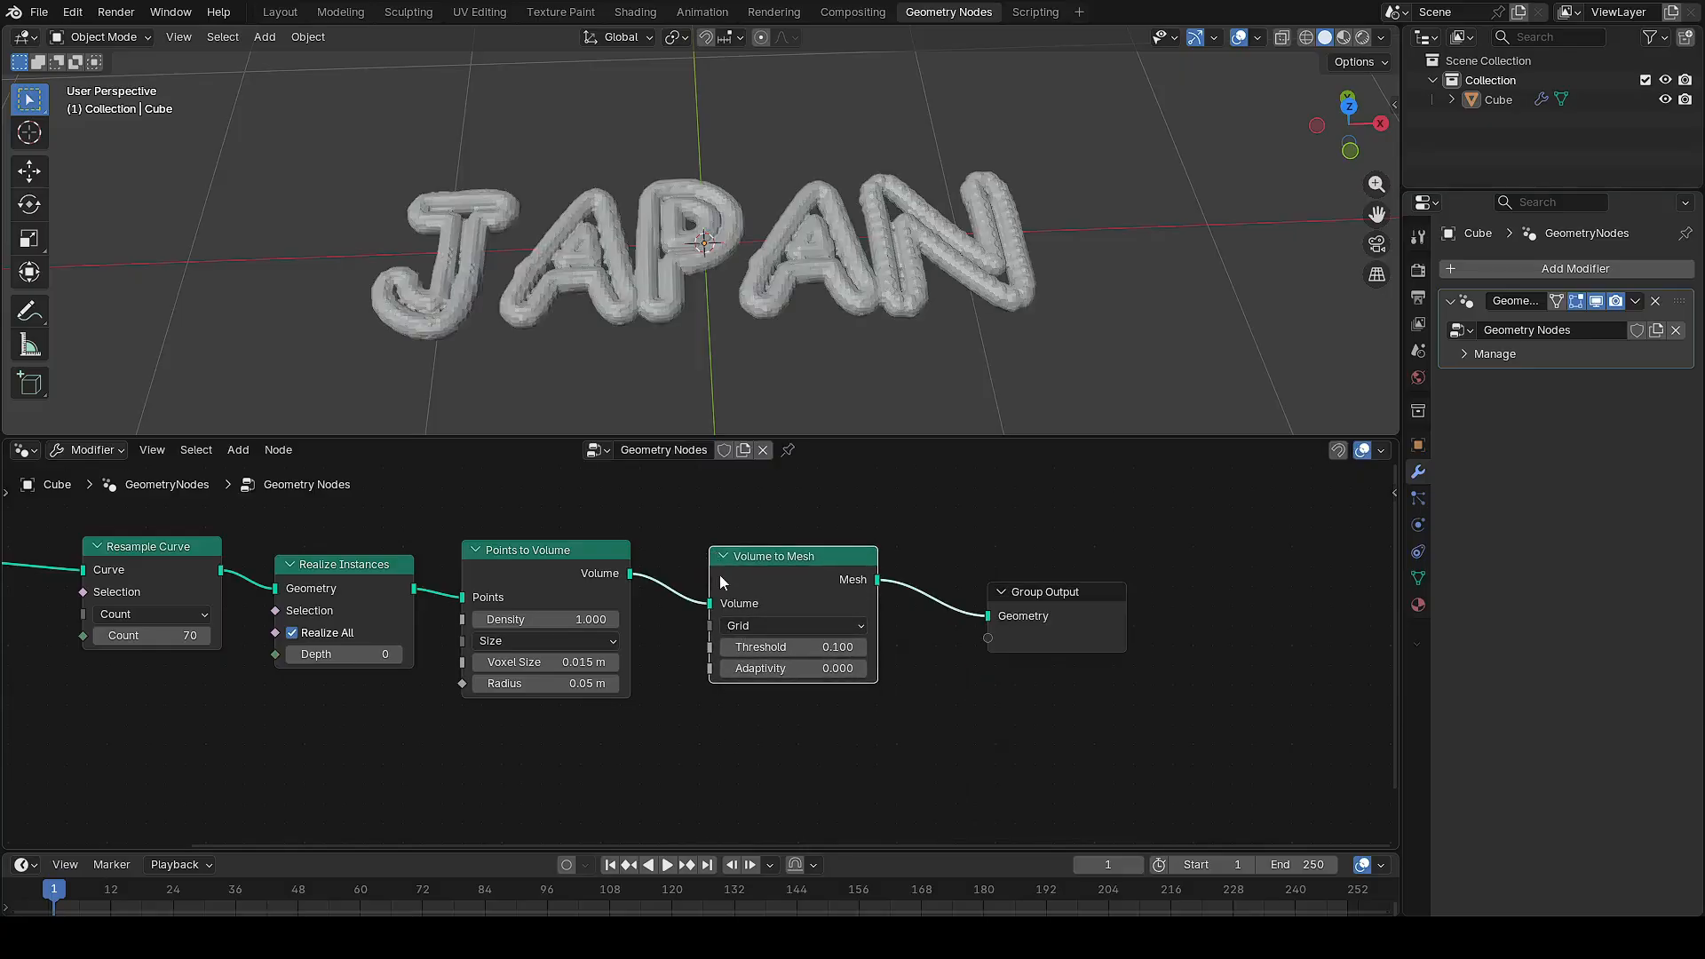
Add a Smooth modifier after the Geometry Nodes modifier and set its repeat to 100
{"action": "middle_click_drag", "start_coordinate": [833, 391], "coordinate": [817, 312]}
{"action": "key", "text": "KP_7"}
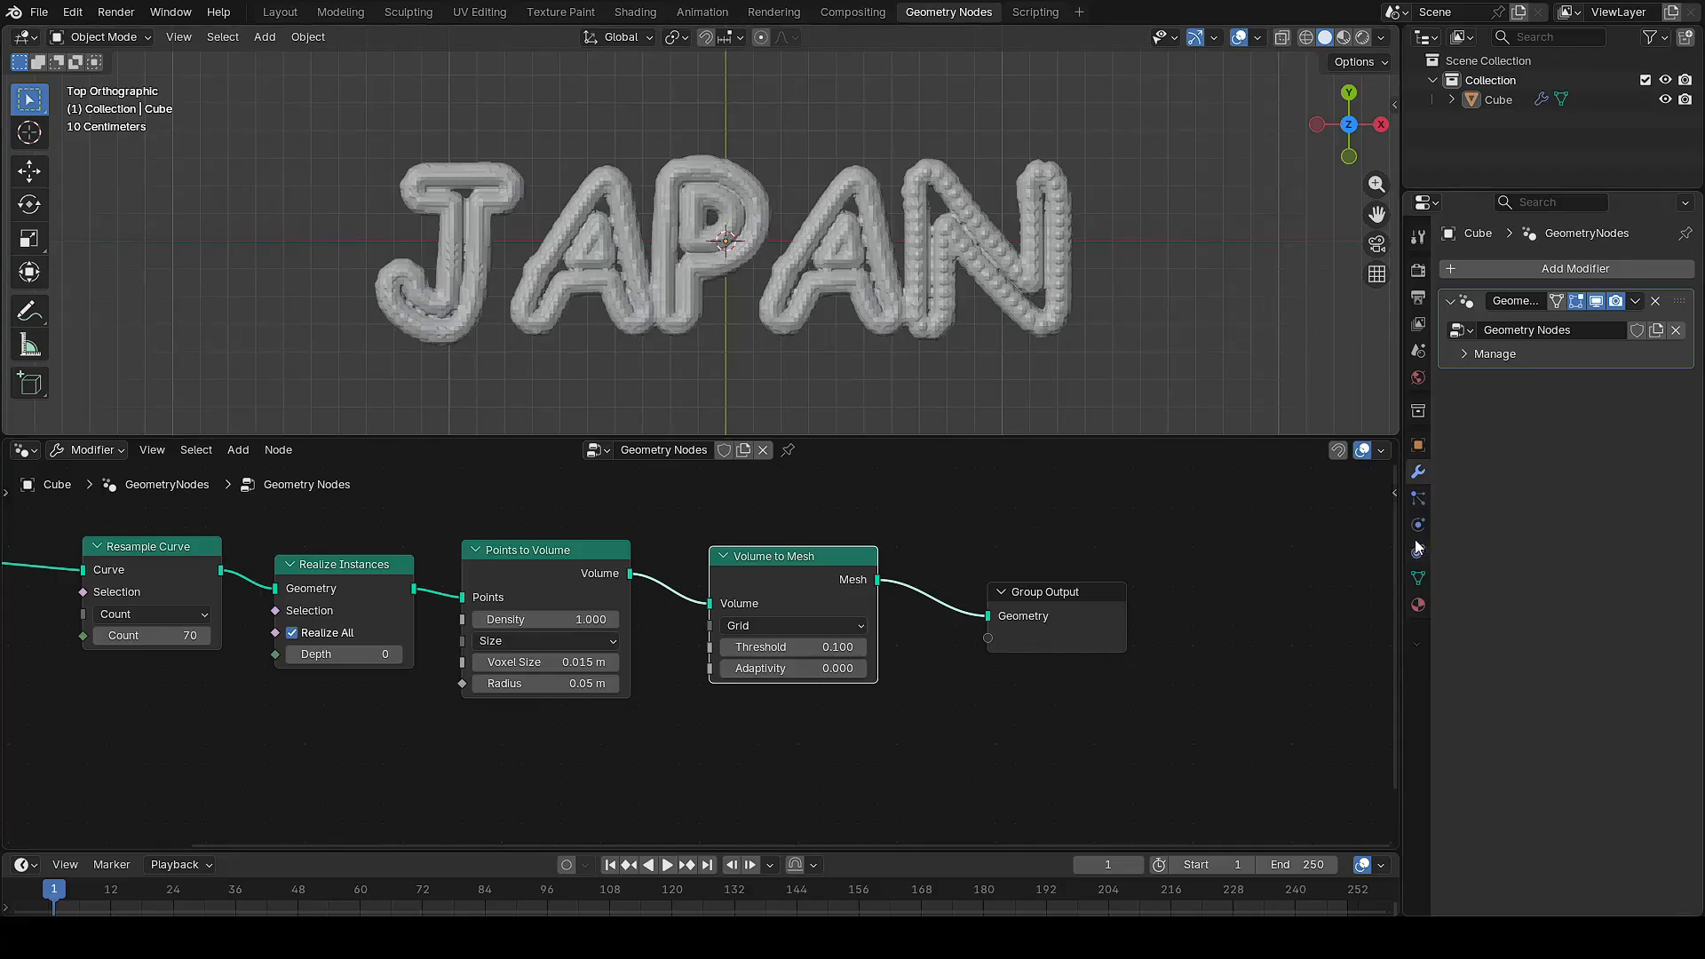
{"action": "left_click", "coordinate": [1547, 267]}
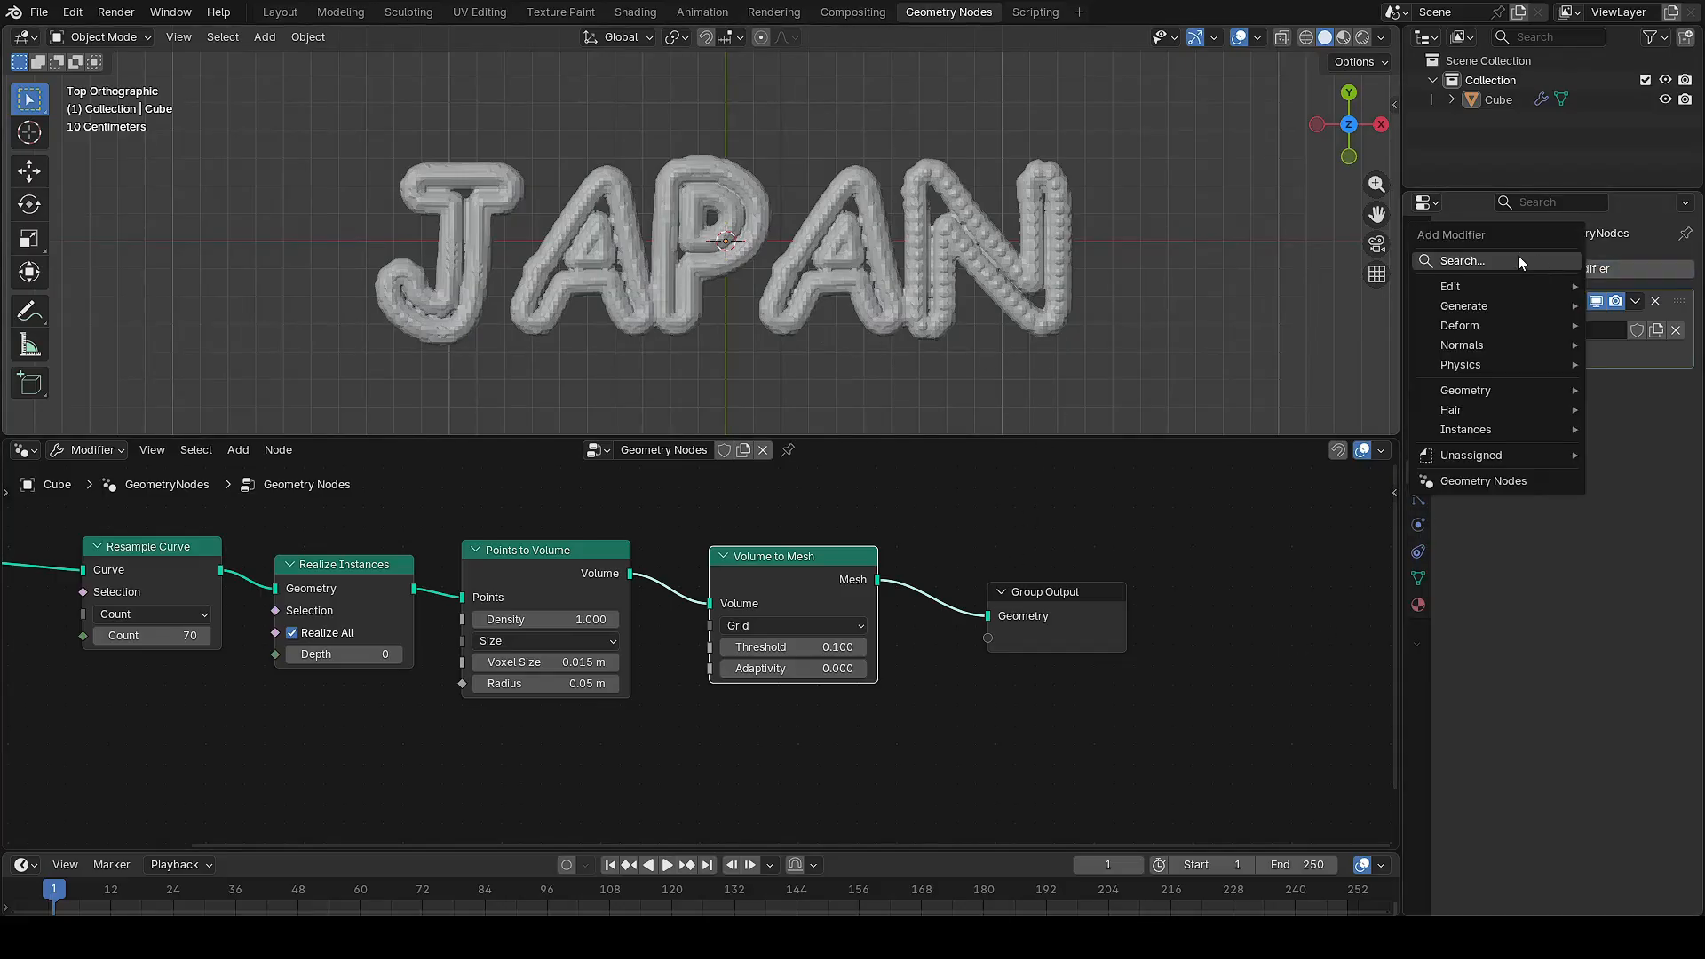
{"action": "left_click", "coordinate": [1517, 256]}
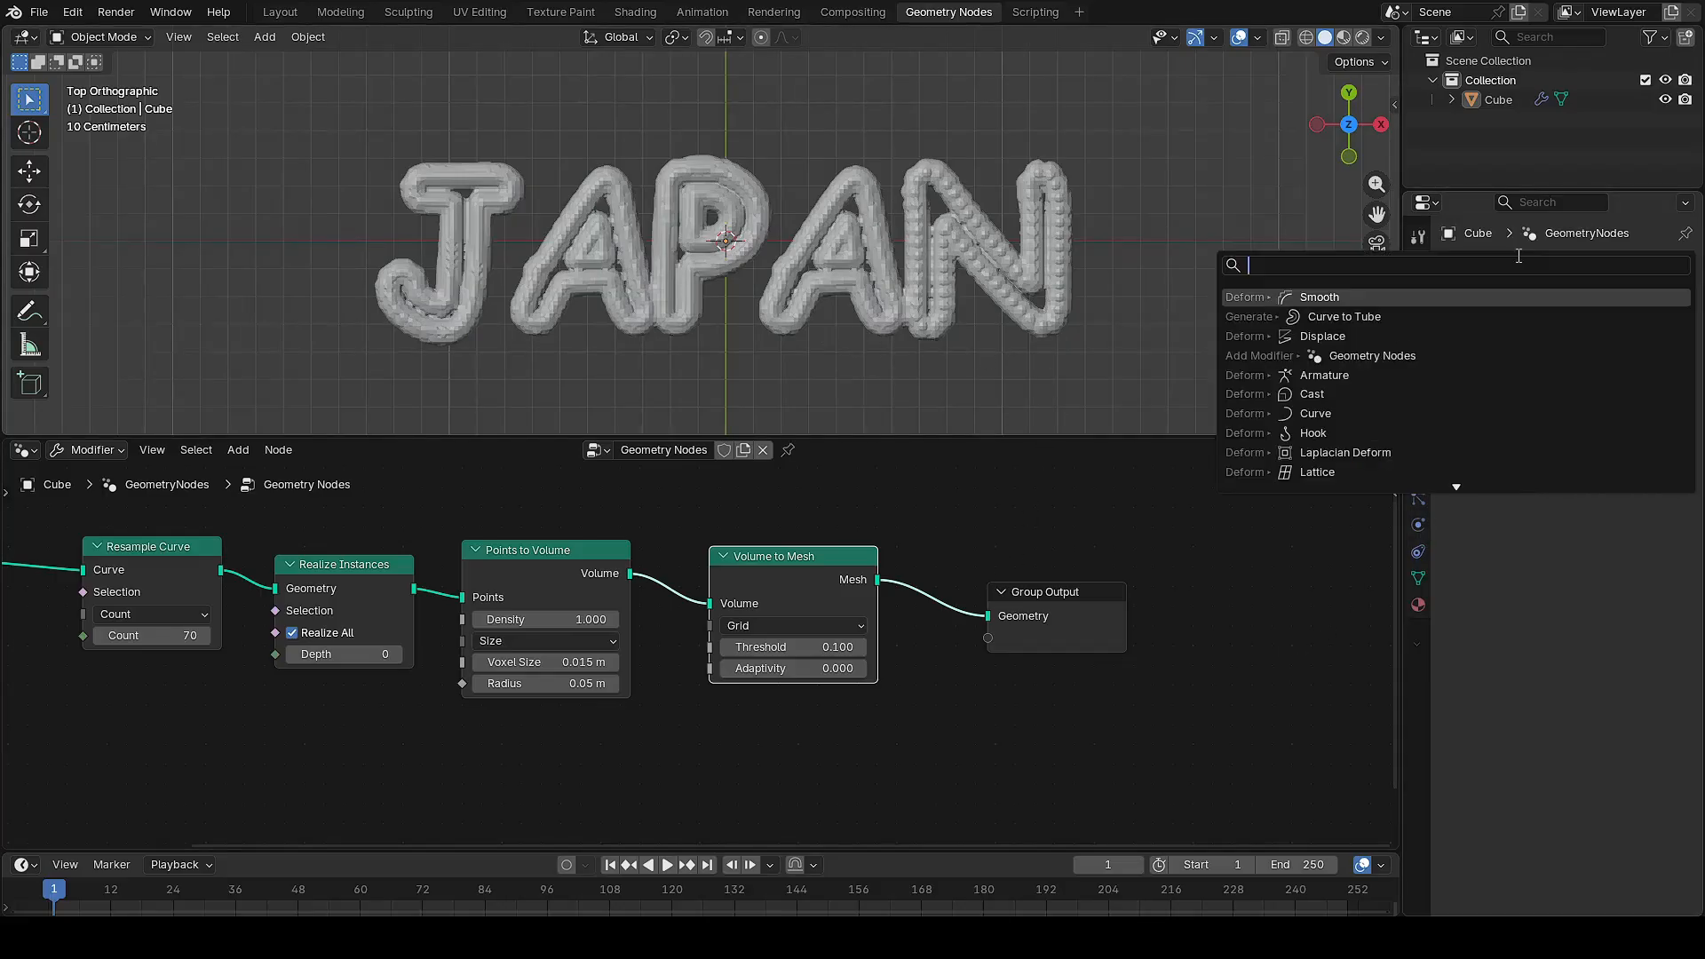
{"action": "left_click", "coordinate": [1323, 298]}
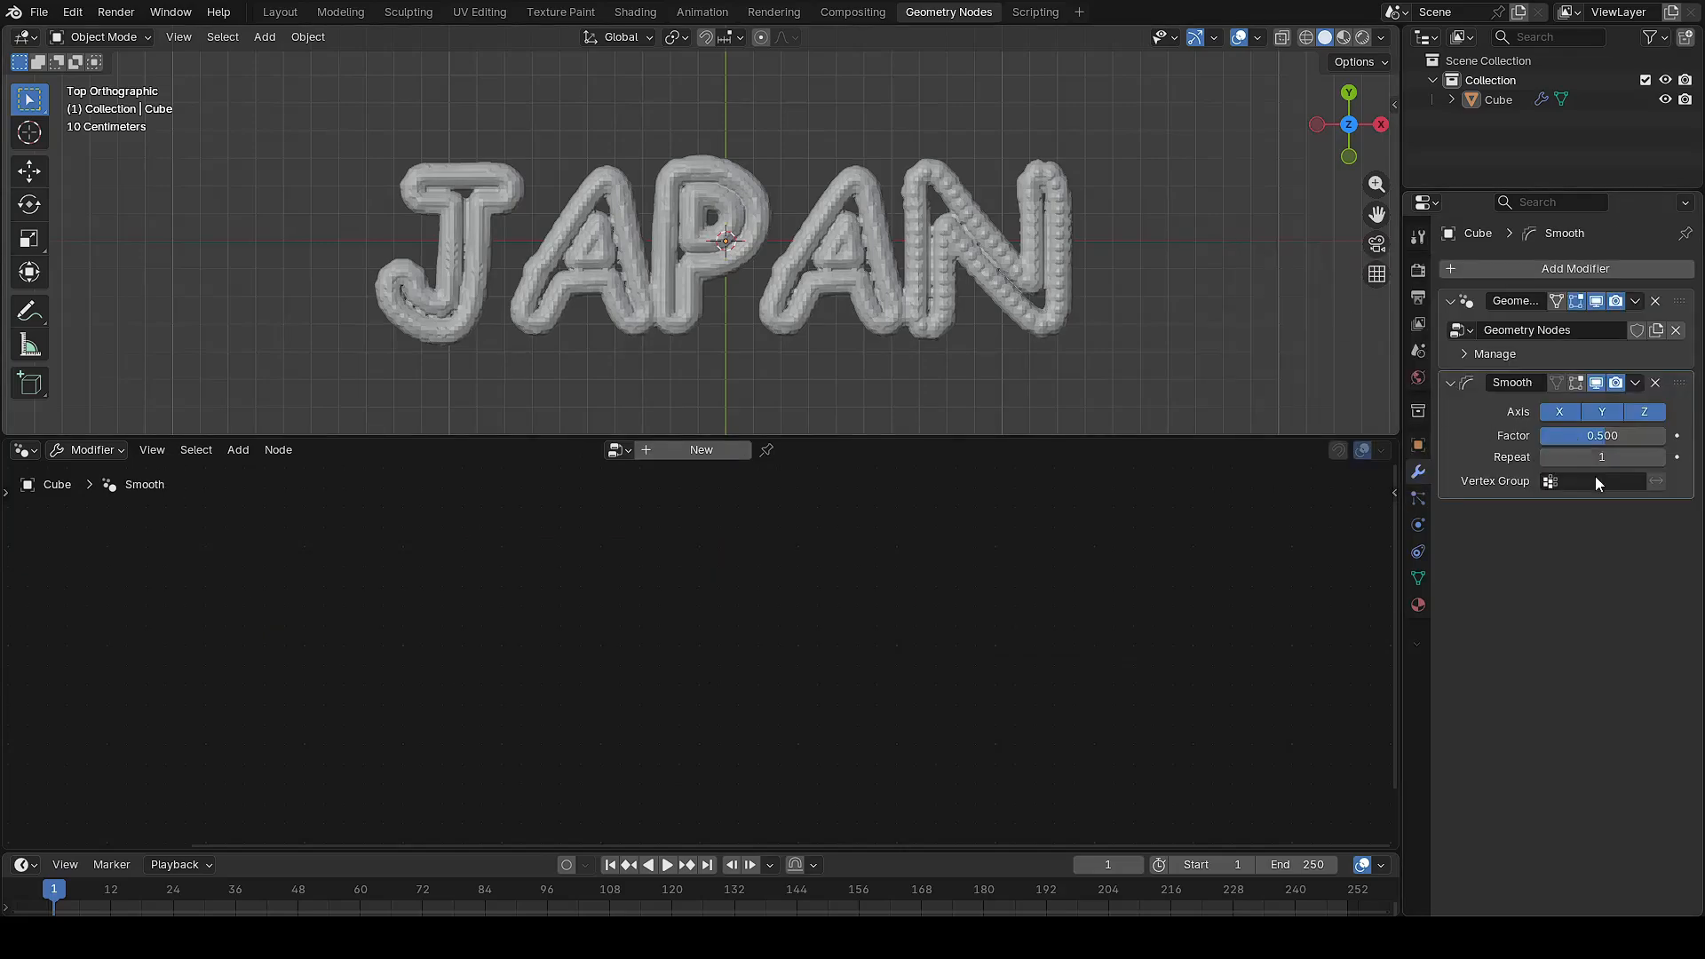
{"action": "left_click_drag", "start_coordinate": [1576, 457], "coordinate": [1639, 457]}
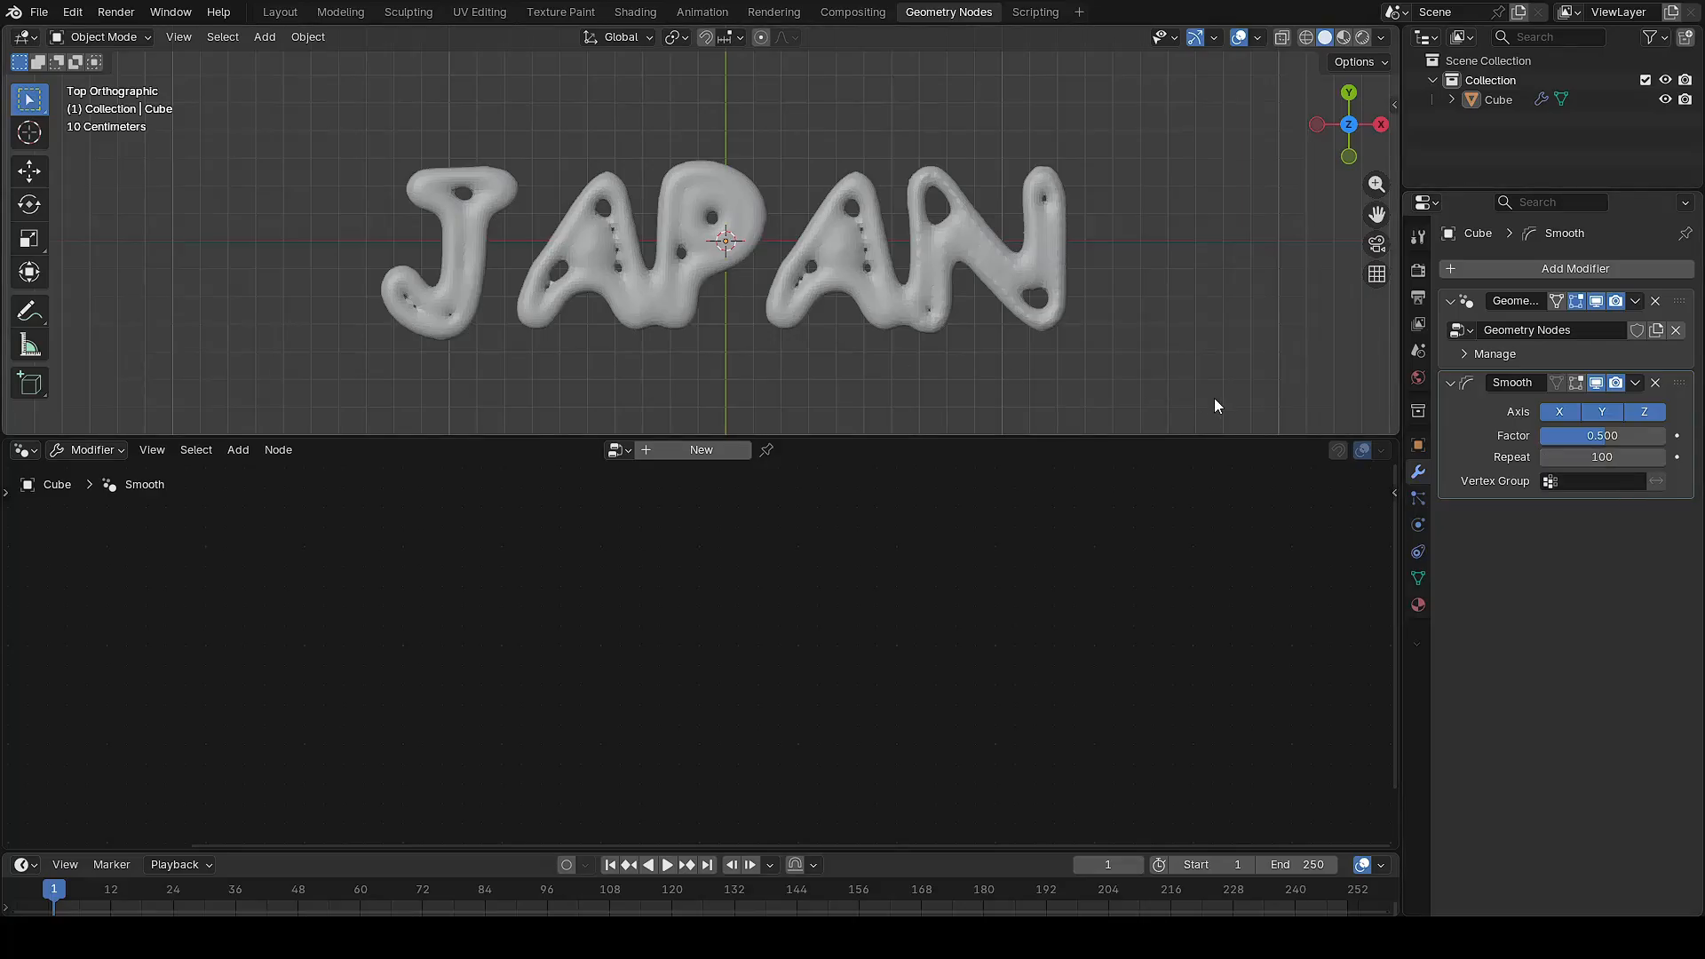
Make room after Realize Instances in the Geometry Nodes modifier's node tree and insert a Set Position node before Points to Volume
{"action": "left_click", "coordinate": [1670, 315]}
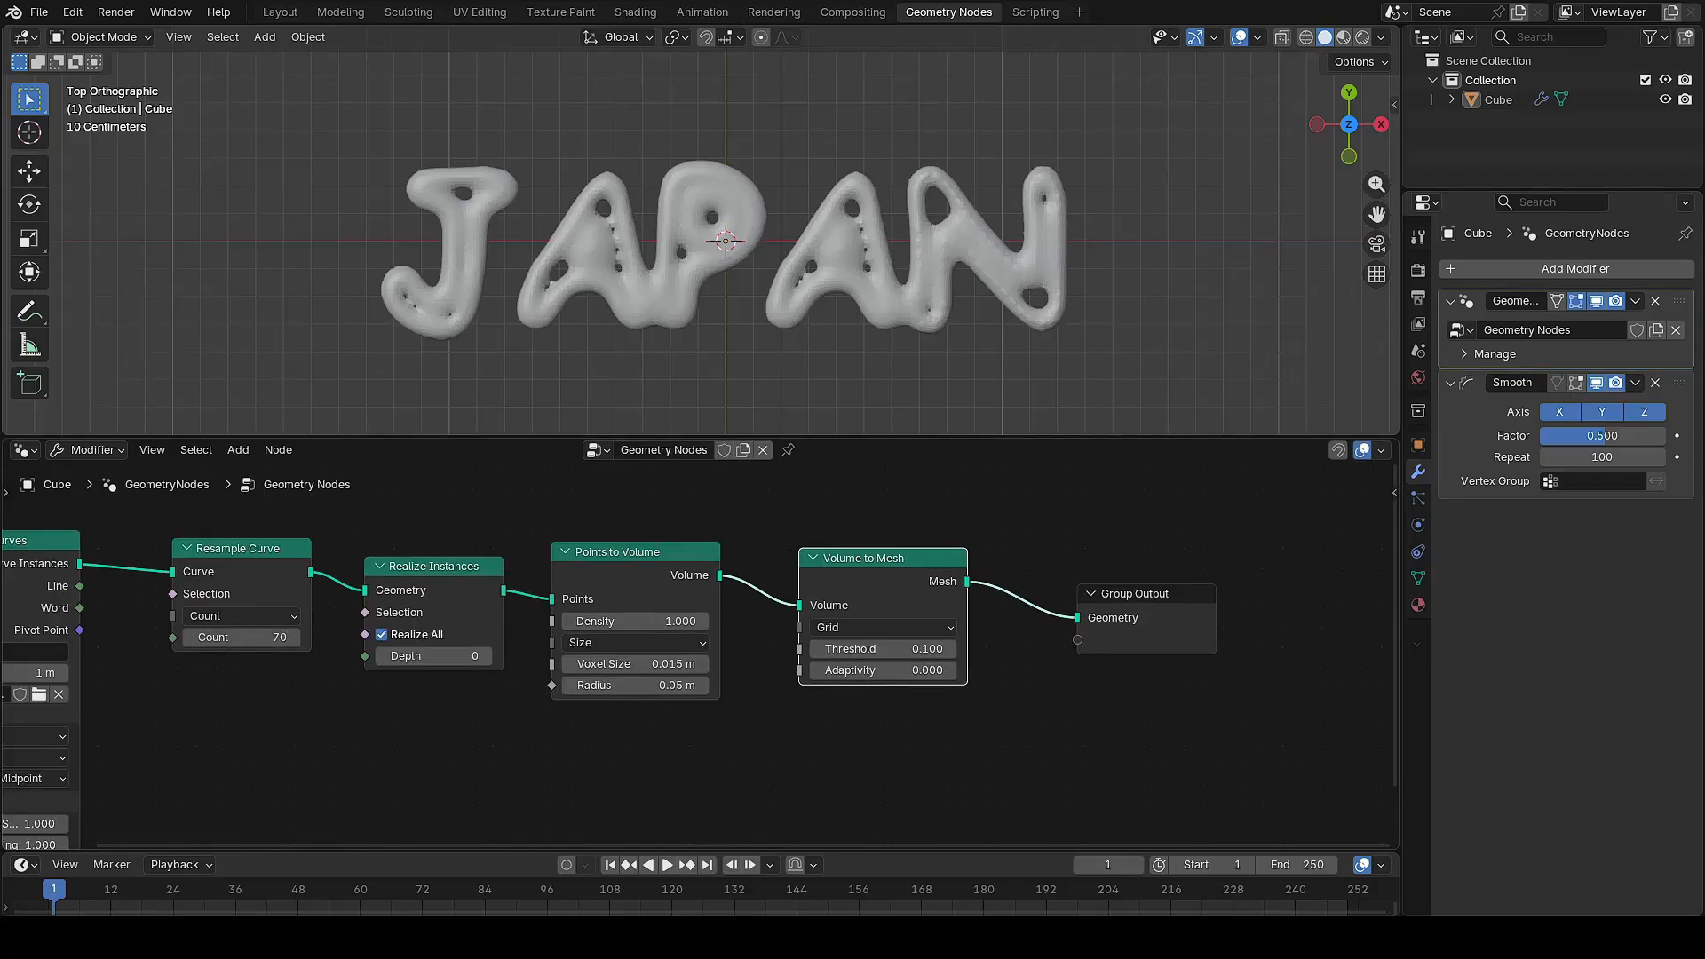
{"action": "scroll", "coordinate": [810, 670], "scroll_direction": "down", "scroll_amount": 3}
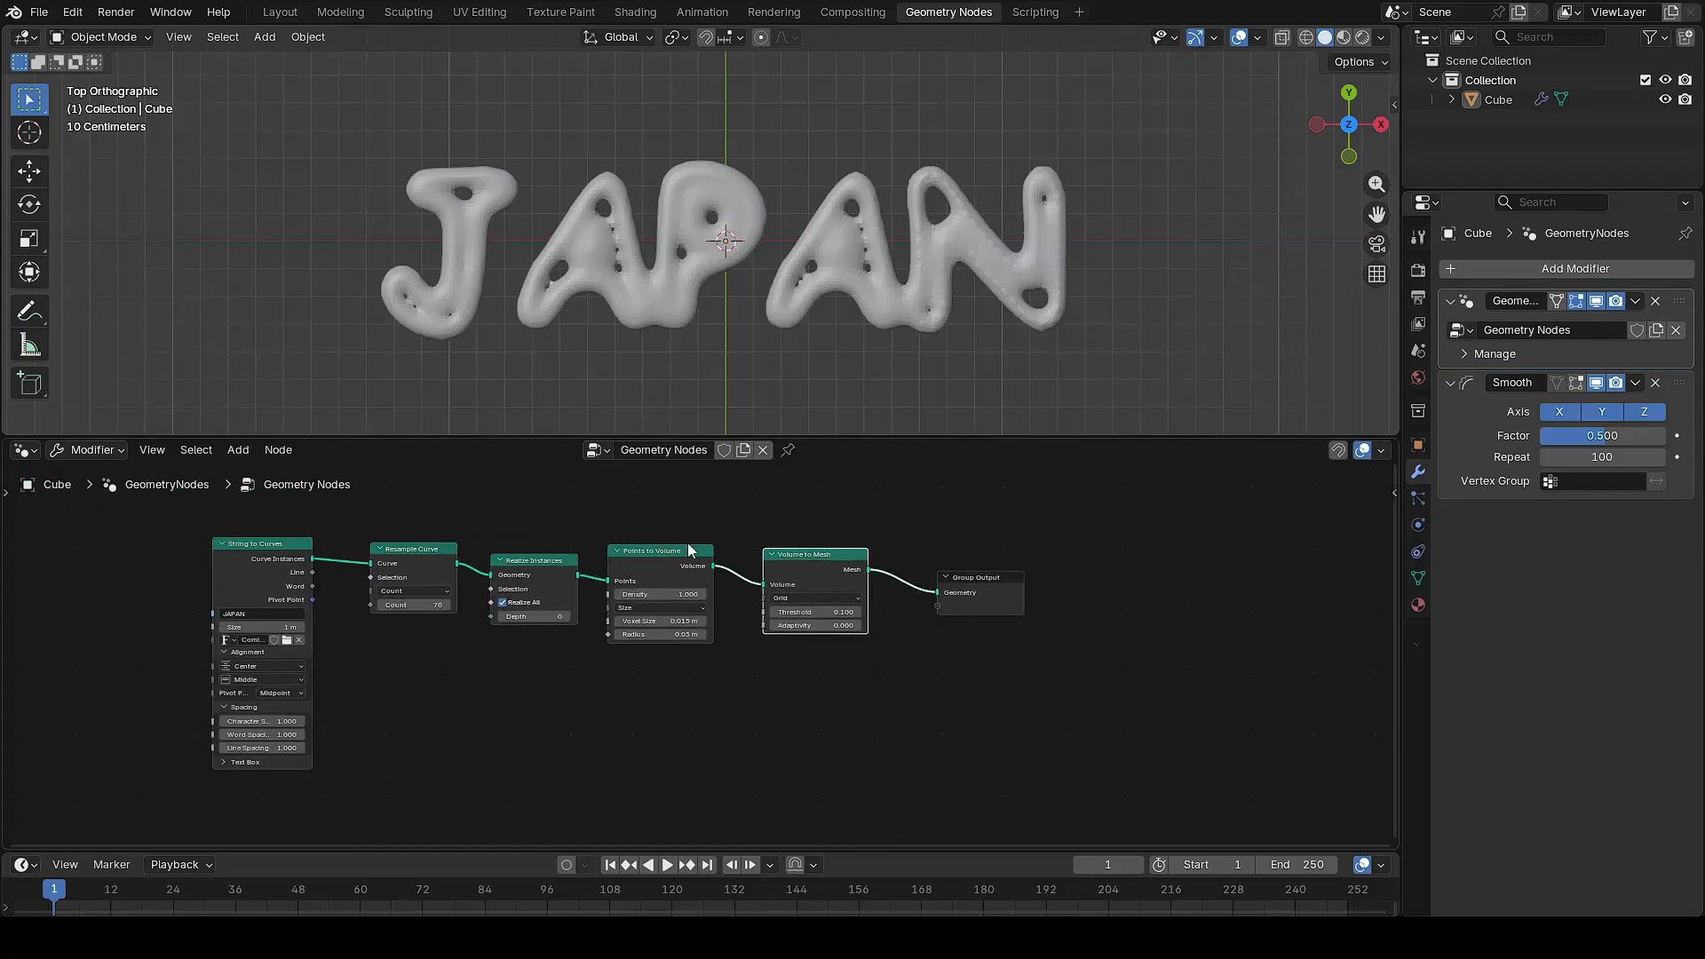
{"action": "left_click_drag", "start_coordinate": [678, 595], "coordinate": [1107, 704]}
{"action": "left_click_drag", "start_coordinate": [681, 551], "coordinate": [920, 552]}
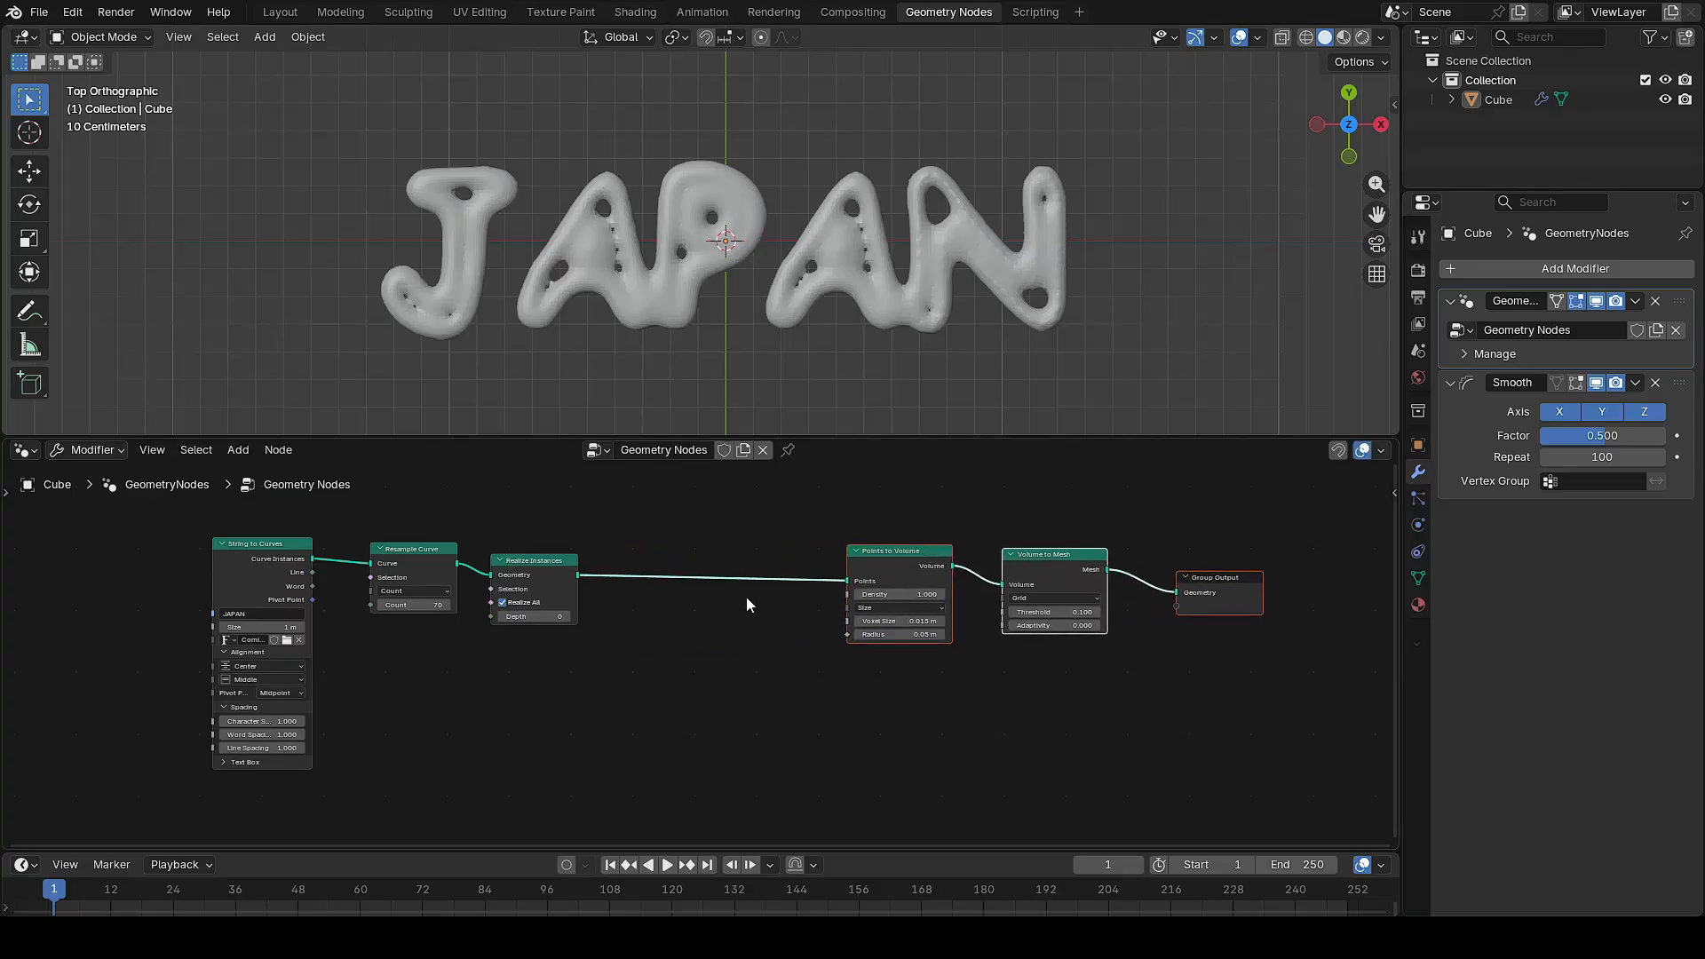
{"action": "key", "text": "shift+a"}
{"action": "type", "text": "set "}
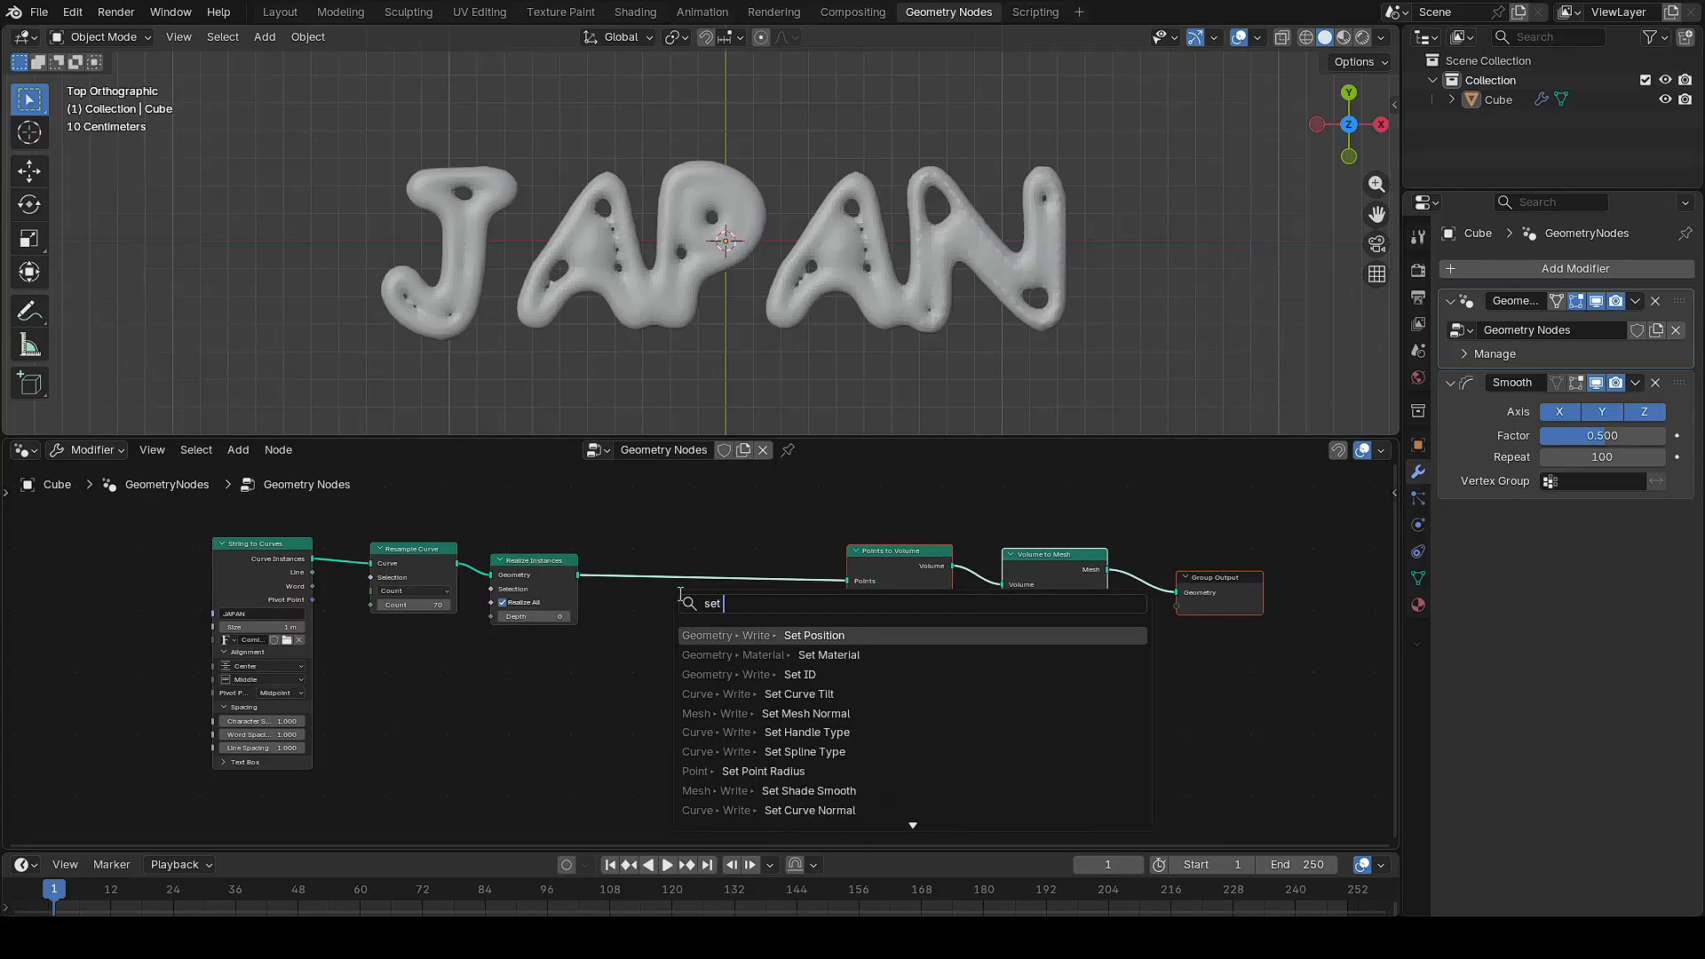
{"action": "type", "text": "posit"}
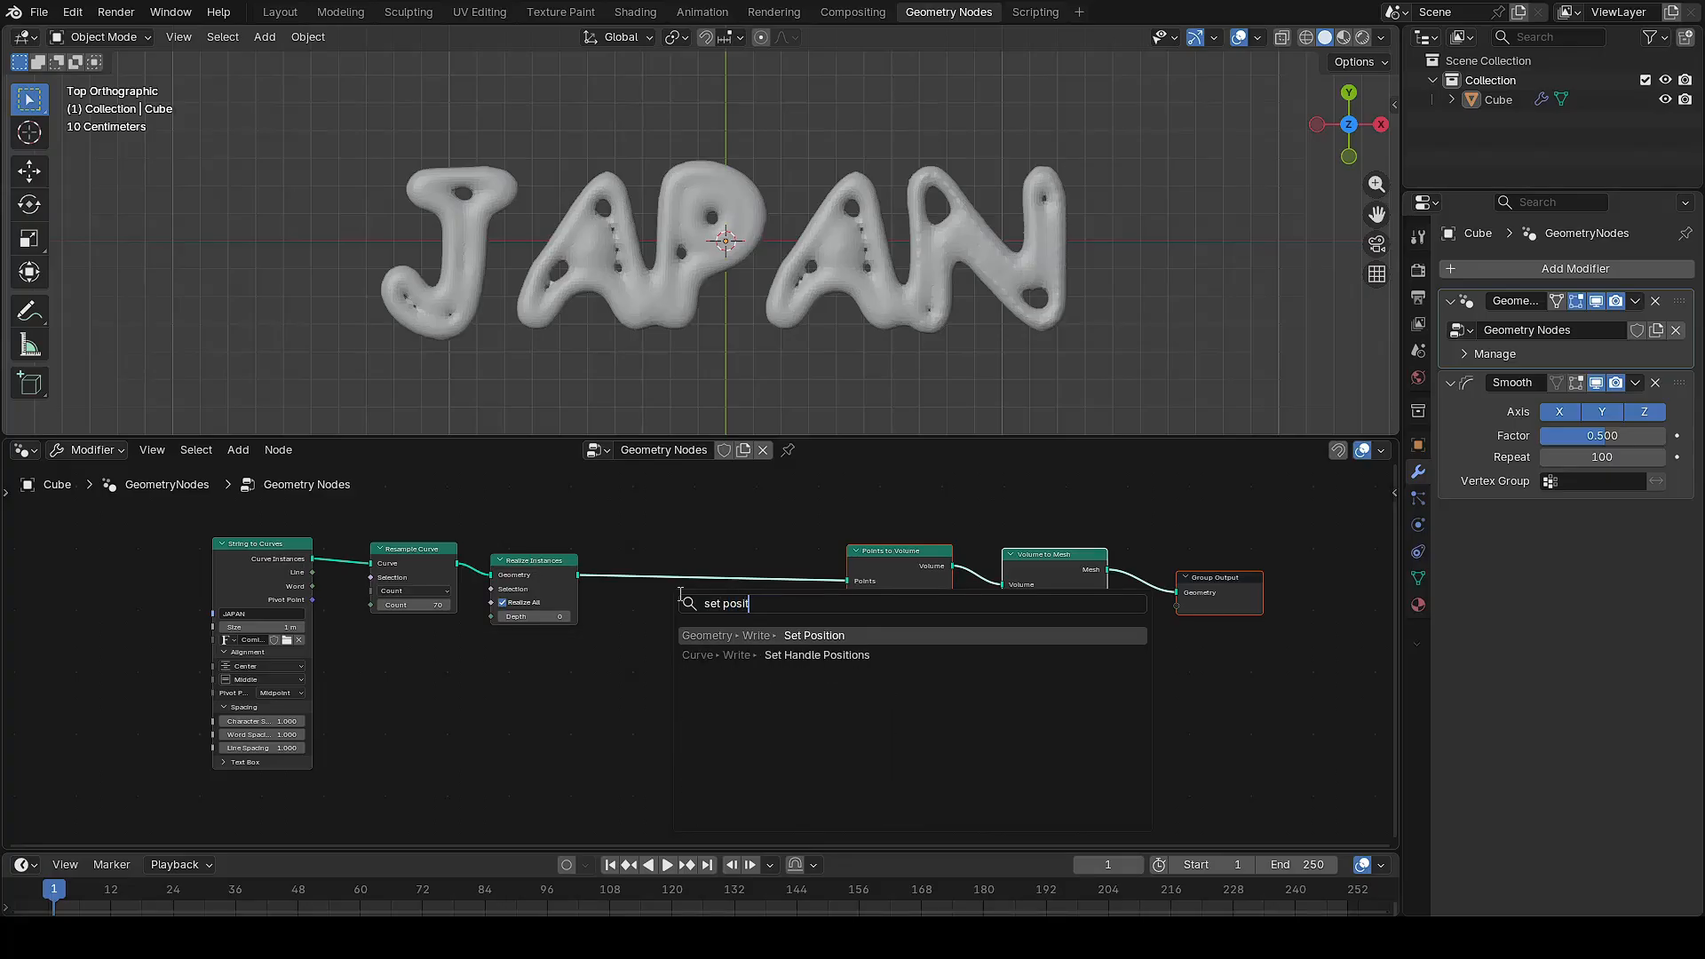
{"action": "key", "text": "Return"}
{"action": "left_click", "coordinate": [713, 597]}
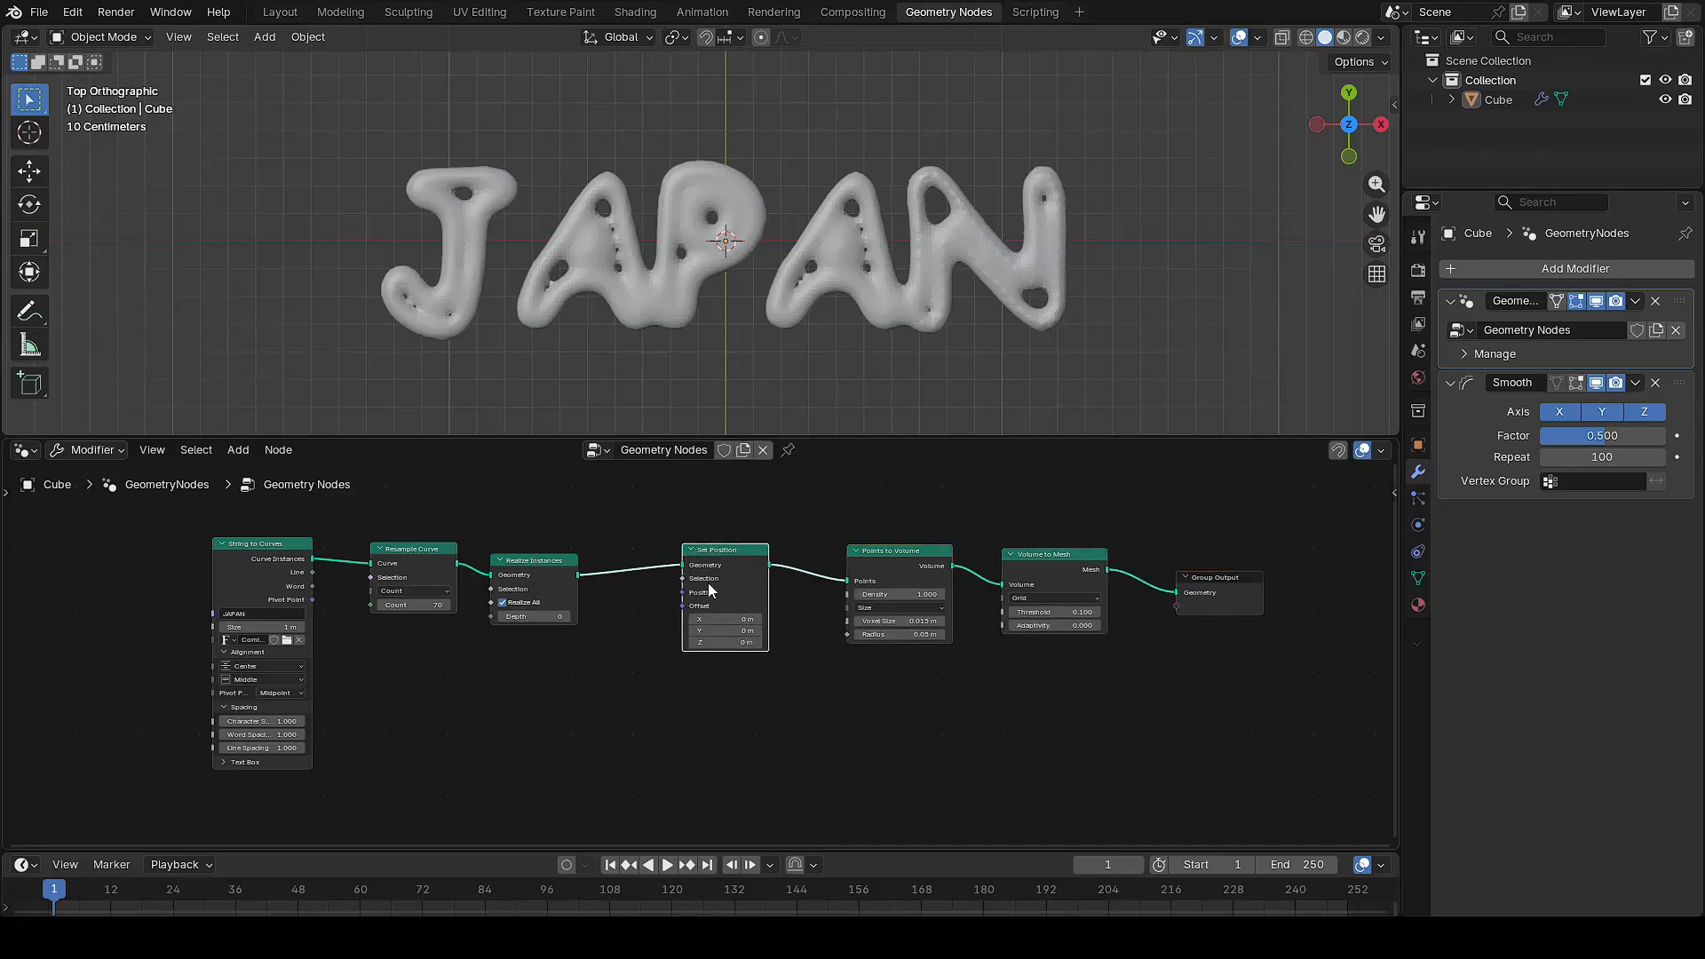
Connect a new Vector Rotate node to Set Position's Offset and set its type to Euler
{"action": "scroll", "coordinate": [712, 595], "scroll_direction": "up", "scroll_amount": 2}
{"action": "scroll", "coordinate": [714, 595], "scroll_direction": "up", "scroll_amount": 2}
{"action": "scroll", "coordinate": [714, 595], "scroll_direction": "down", "scroll_amount": 3}
{"action": "middle_click_drag", "start_coordinate": [740, 695], "coordinate": [832, 694]}
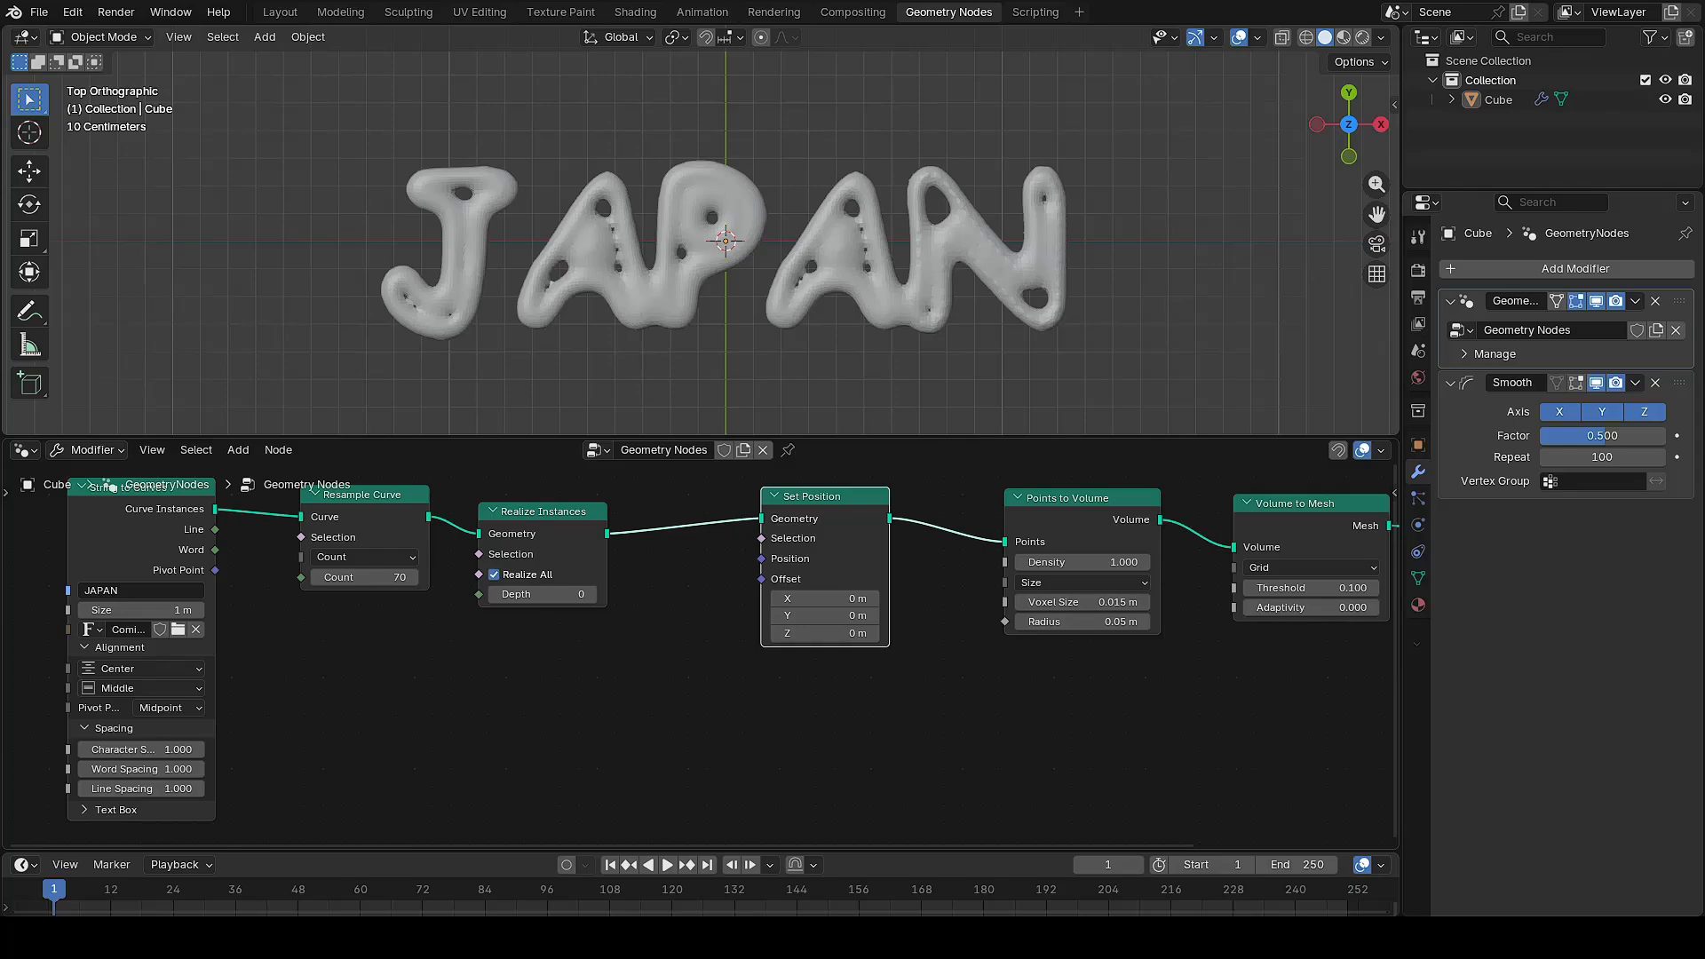
{"action": "left_click_drag", "start_coordinate": [657, 647], "coordinate": [656, 702]}
{"action": "type", "text": "vec"}
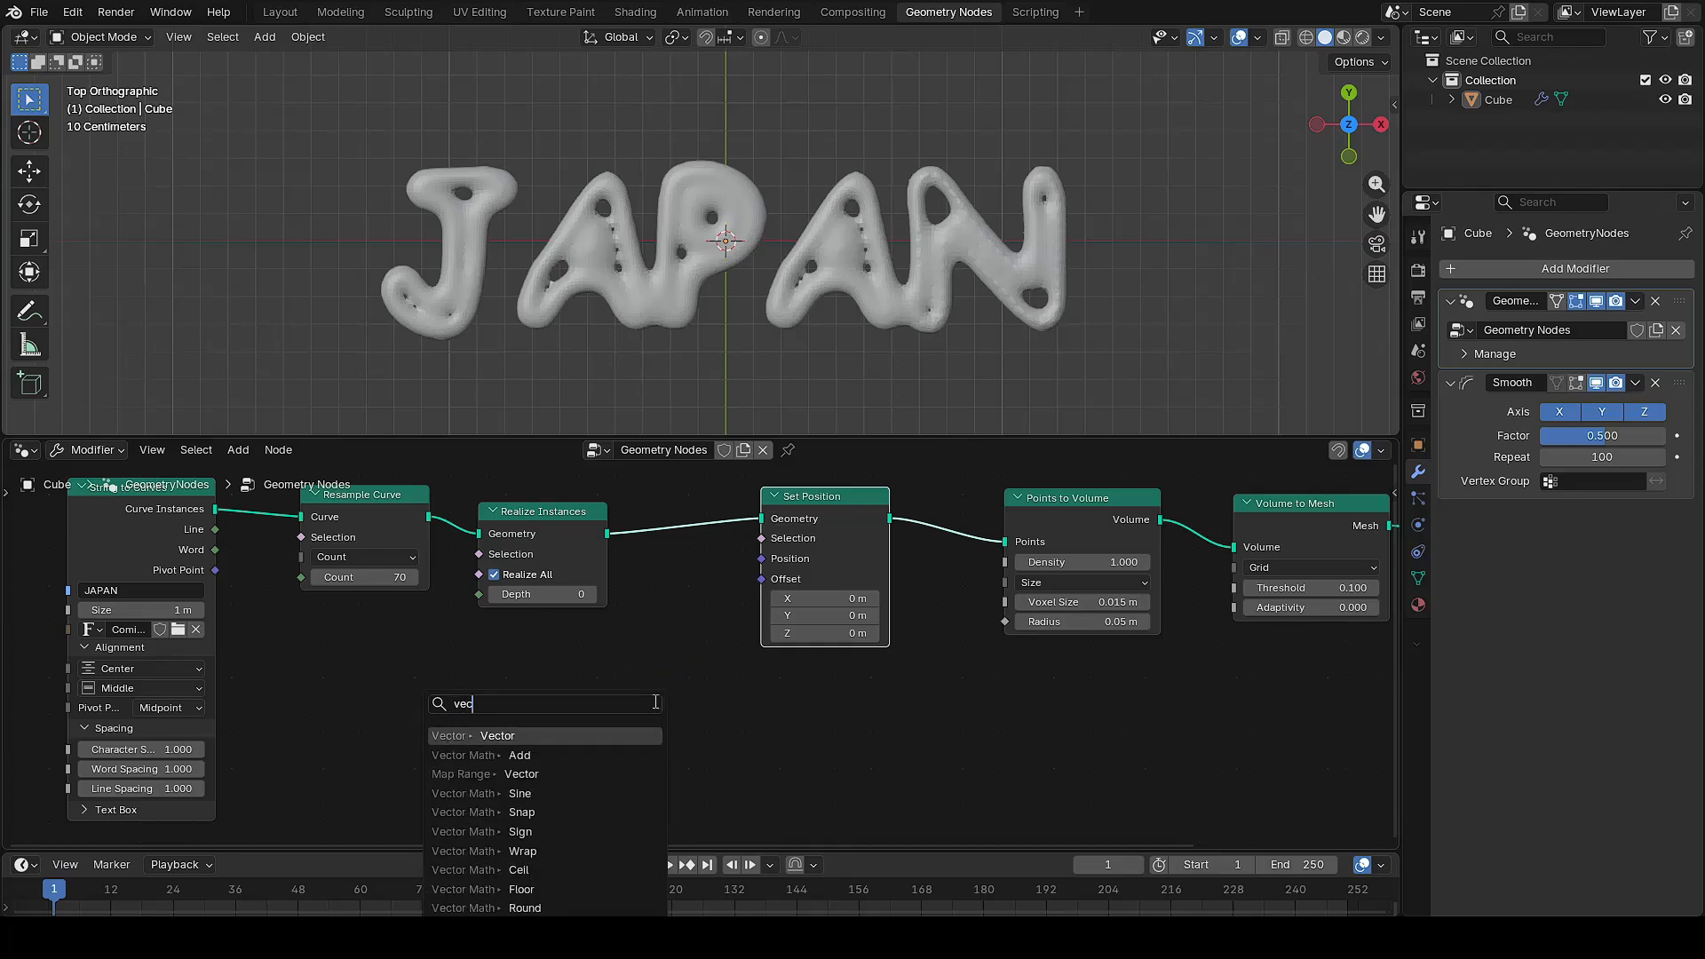
{"action": "type", "text": "tor rot"}
{"action": "key", "text": "Return"}
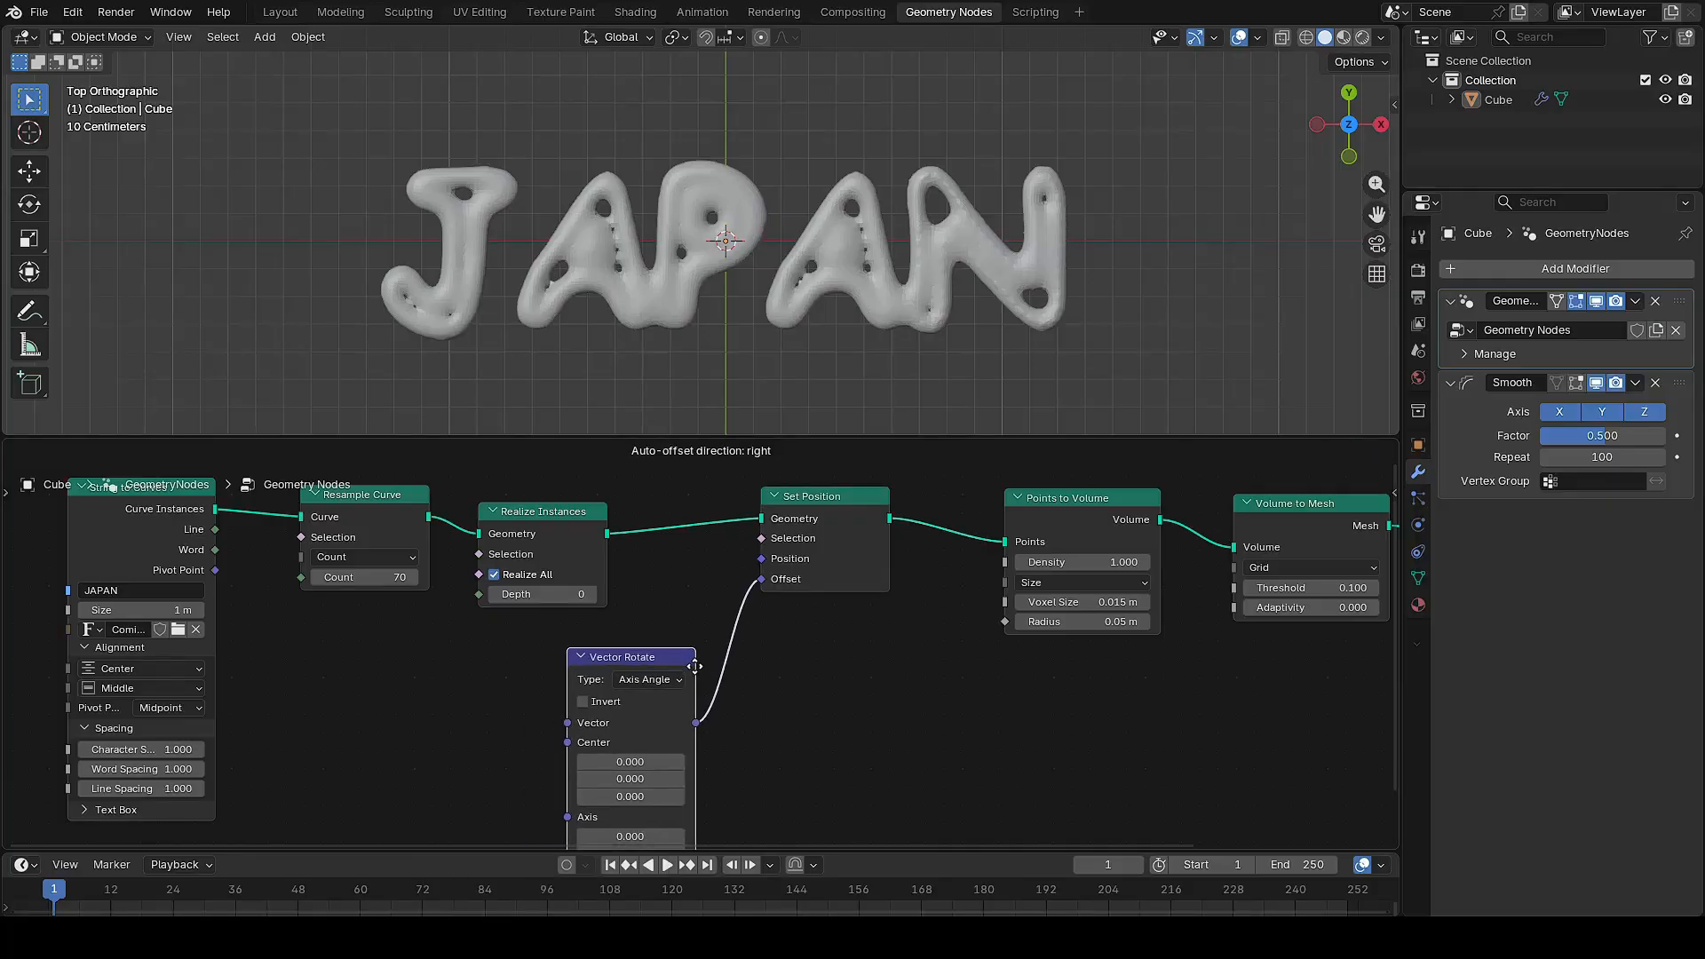
{"action": "left_click", "coordinate": [694, 666]}
{"action": "left_click", "coordinate": [648, 679]}
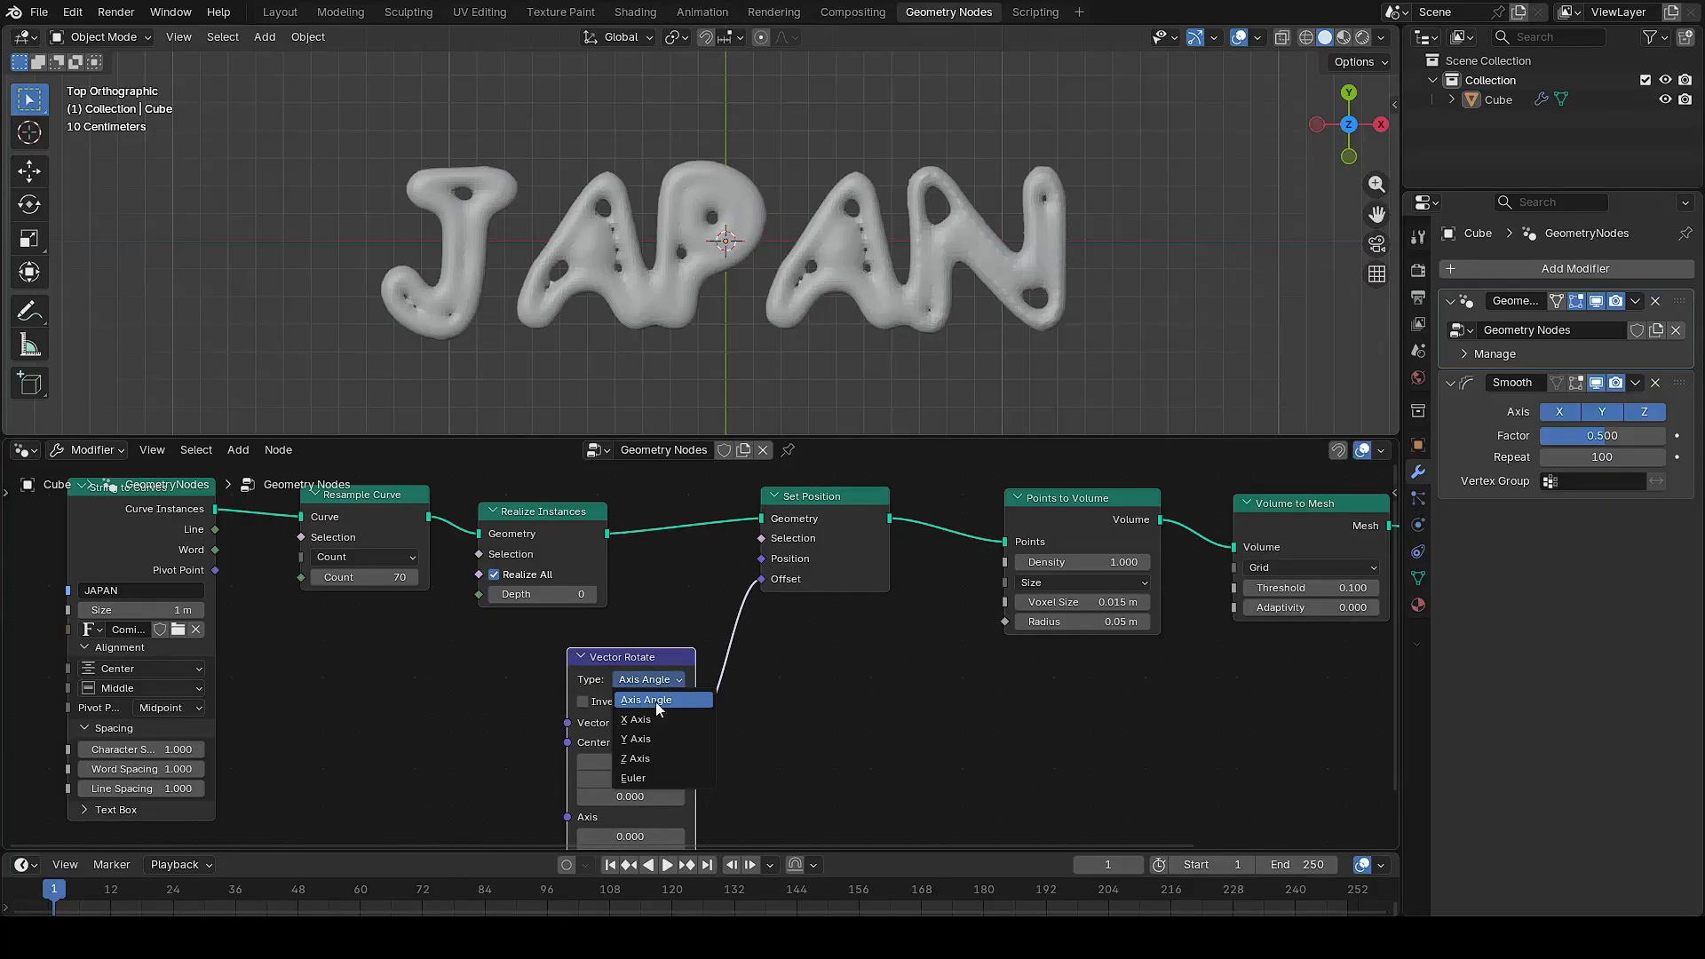
{"action": "left_click", "coordinate": [645, 774]}
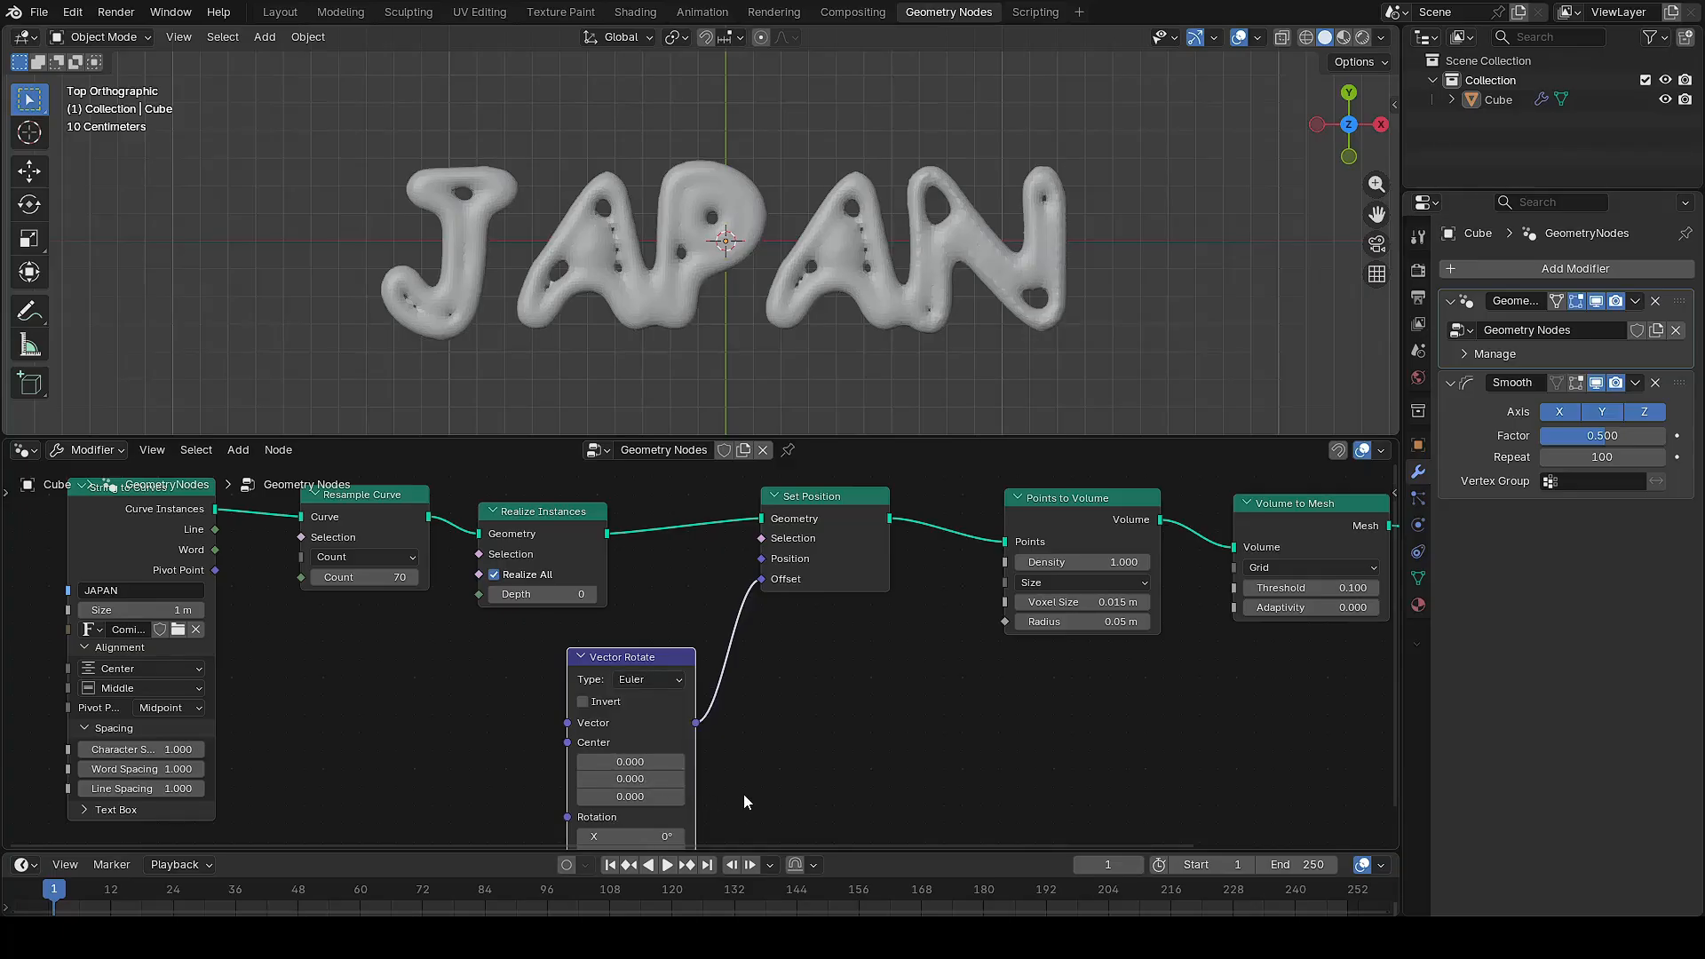
Connect a new Curve Tangent node to the Vector input of the Vector Rotate node
{"action": "scroll", "coordinate": [734, 787], "scroll_direction": "down", "scroll_amount": 2}
{"action": "middle_click_drag", "start_coordinate": [734, 787], "coordinate": [723, 701]}
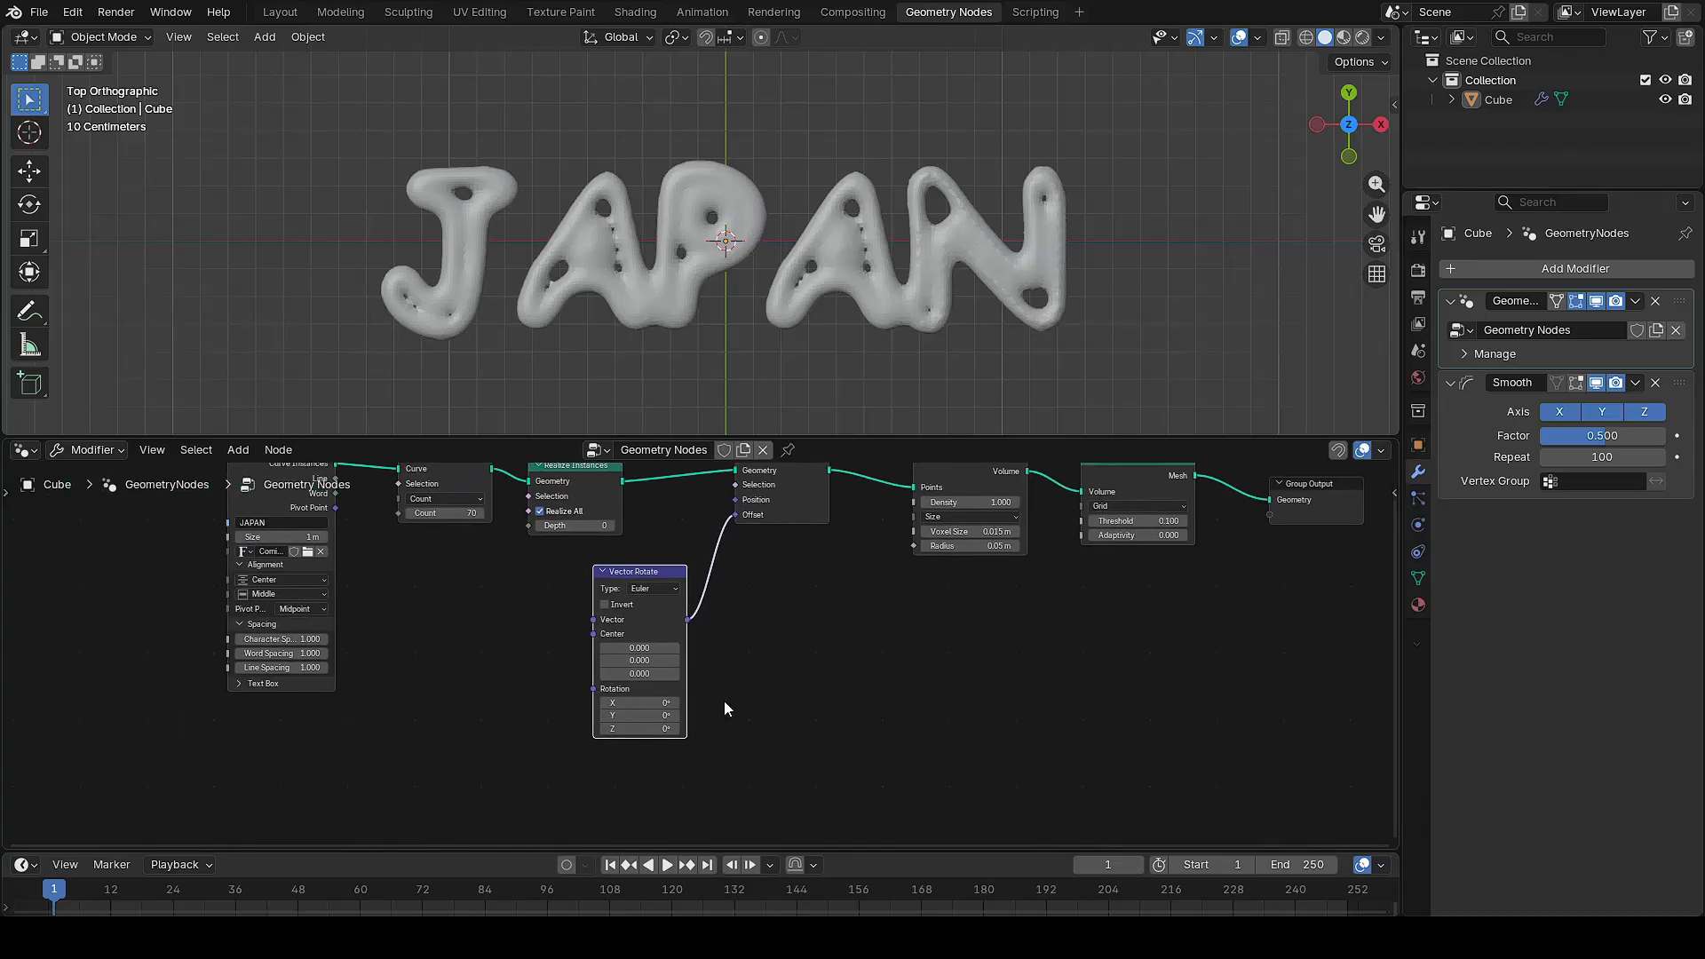
{"action": "scroll", "coordinate": [696, 701], "scroll_direction": "up", "scroll_amount": 2}
{"action": "scroll", "coordinate": [715, 721], "scroll_direction": "down", "scroll_amount": 1}
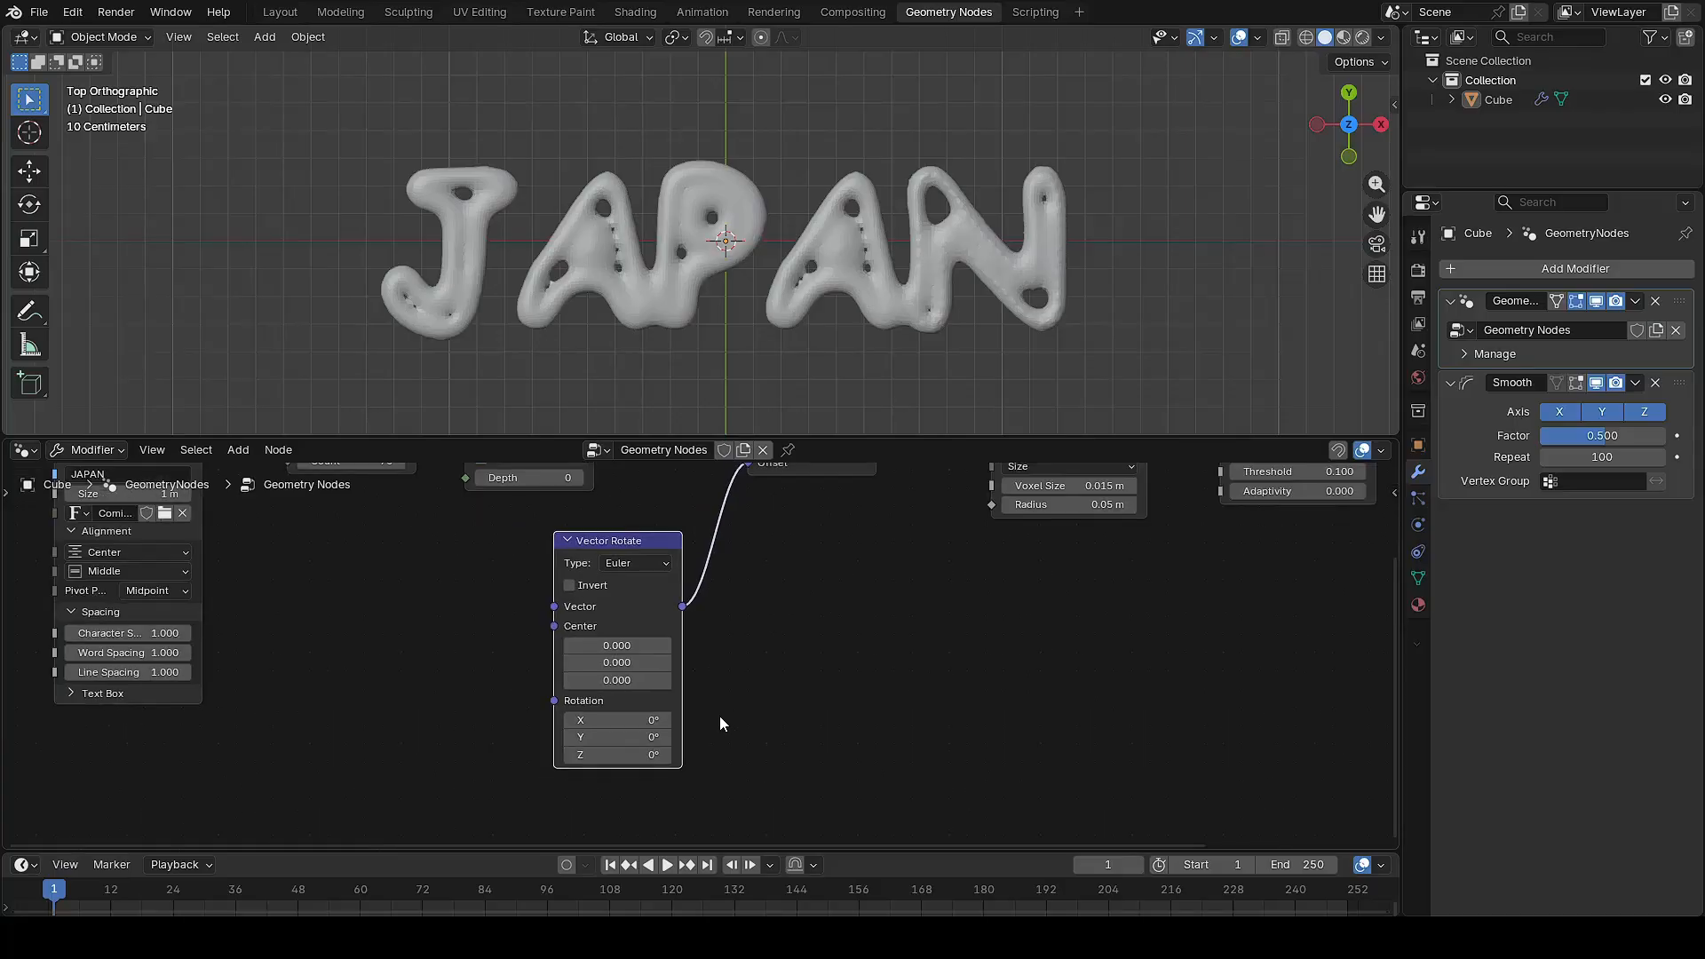
{"action": "middle_click_drag", "start_coordinate": [764, 632], "coordinate": [828, 645]}
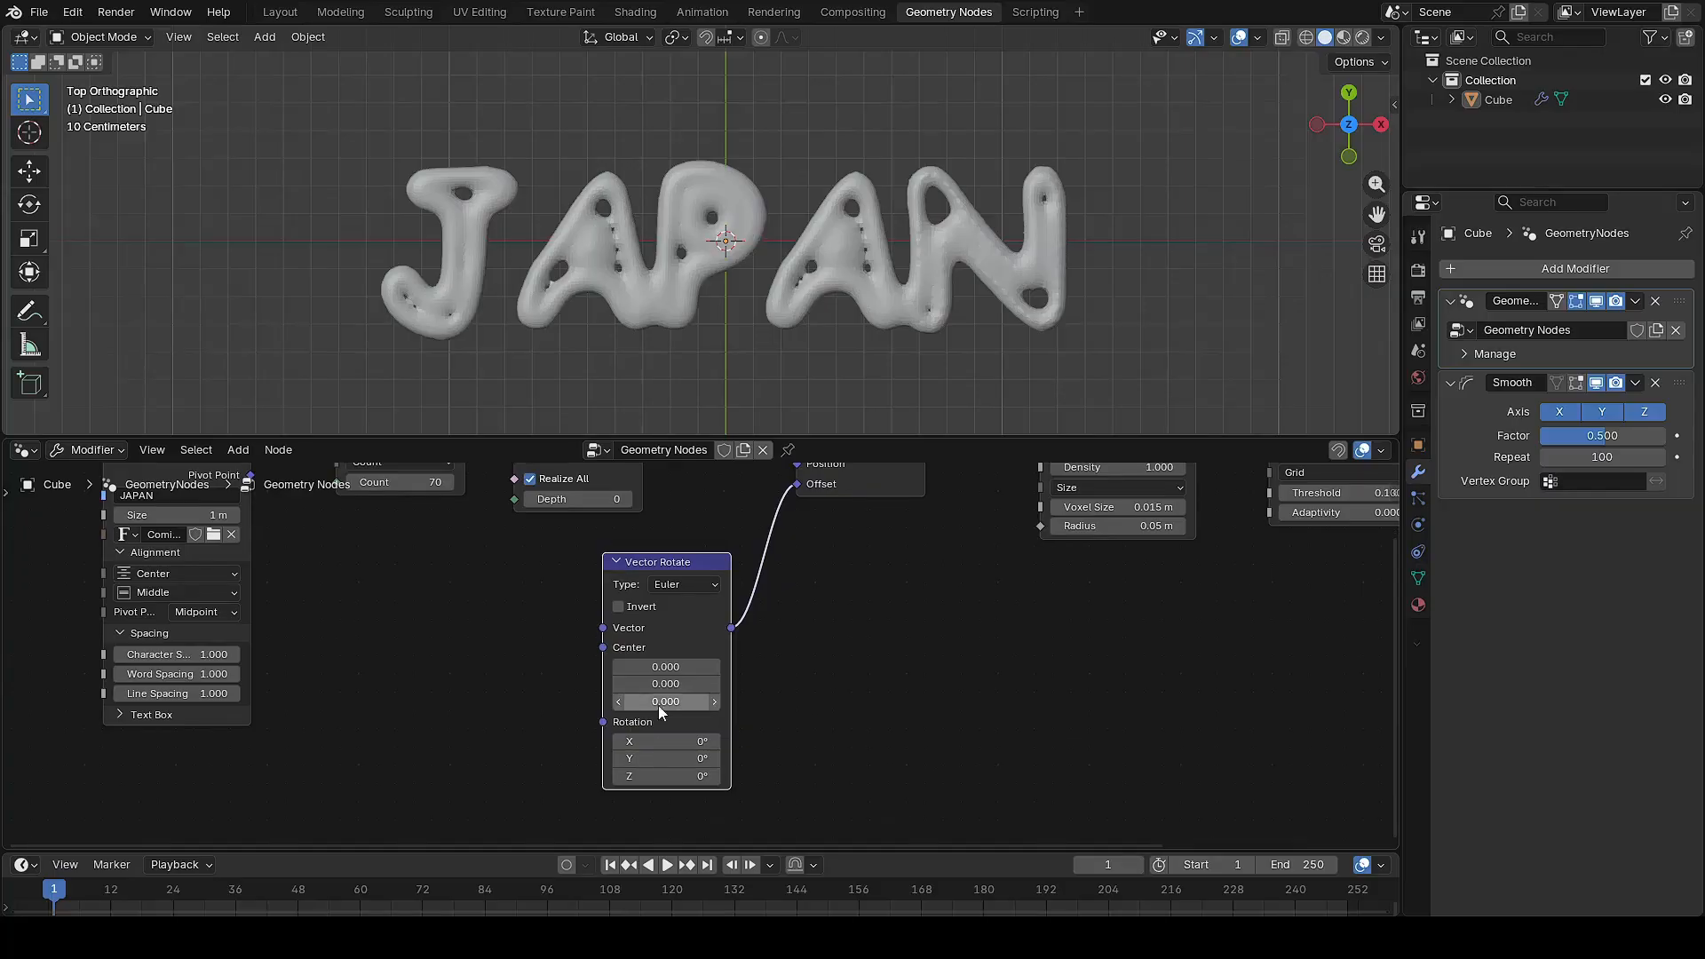
{"action": "left_click_drag", "start_coordinate": [603, 628], "coordinate": [523, 674]}
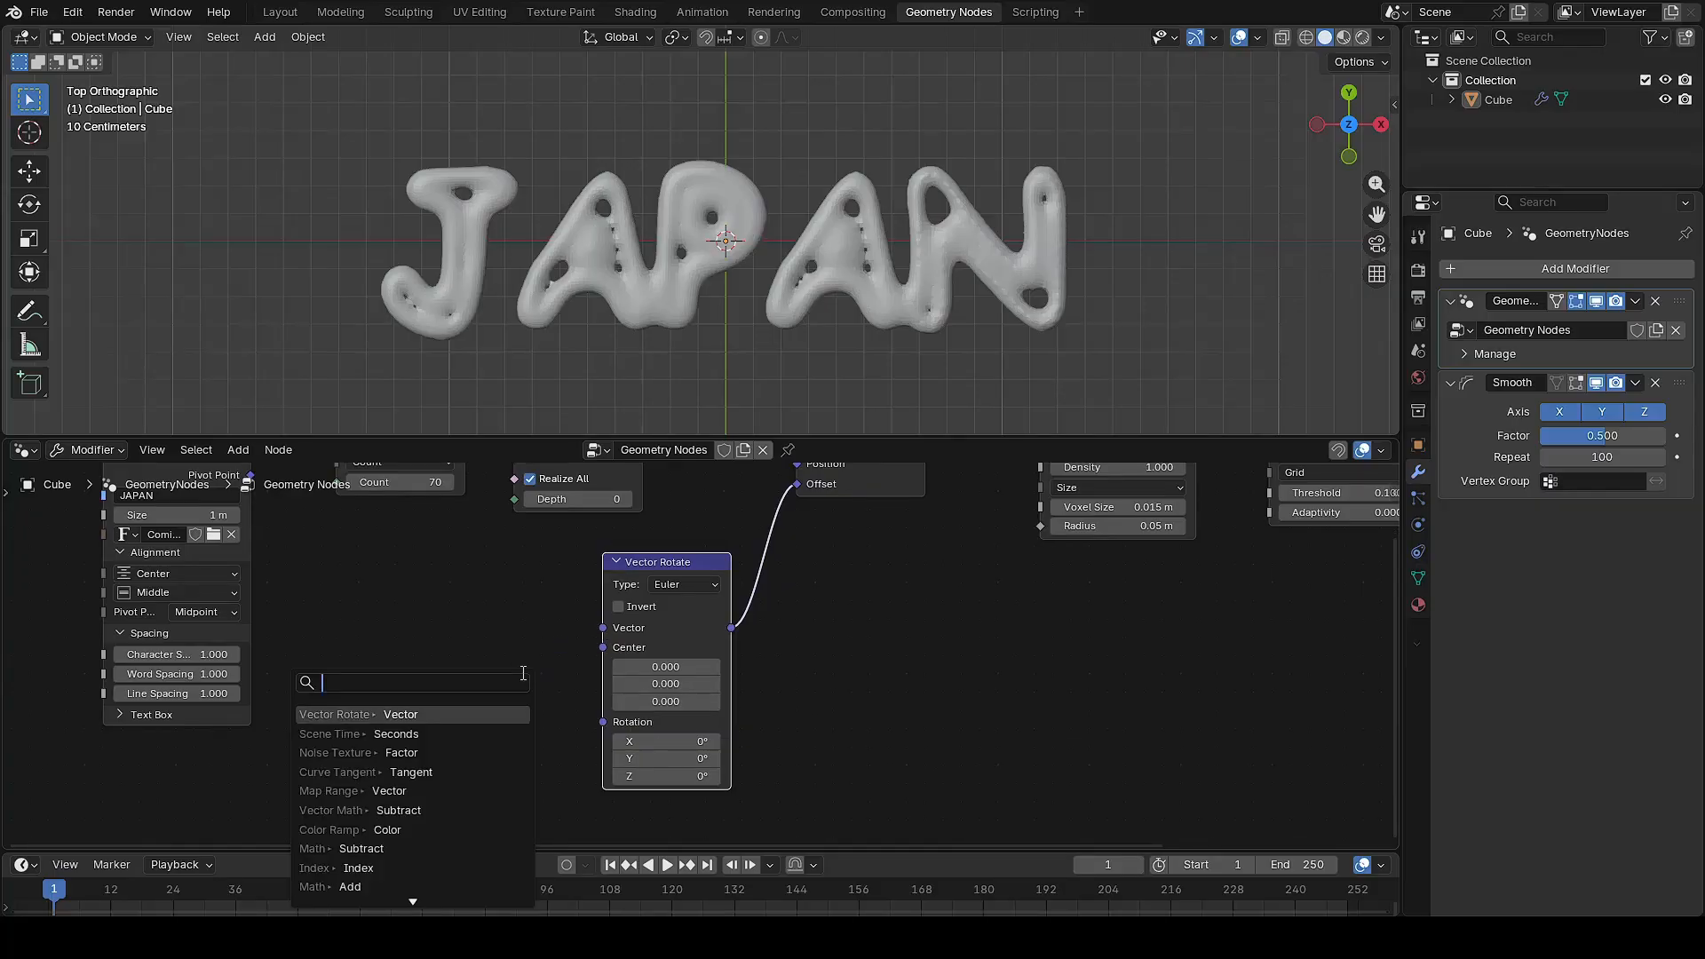
{"action": "type", "text": "curve tangene"}
{"action": "key", "text": "Return"}
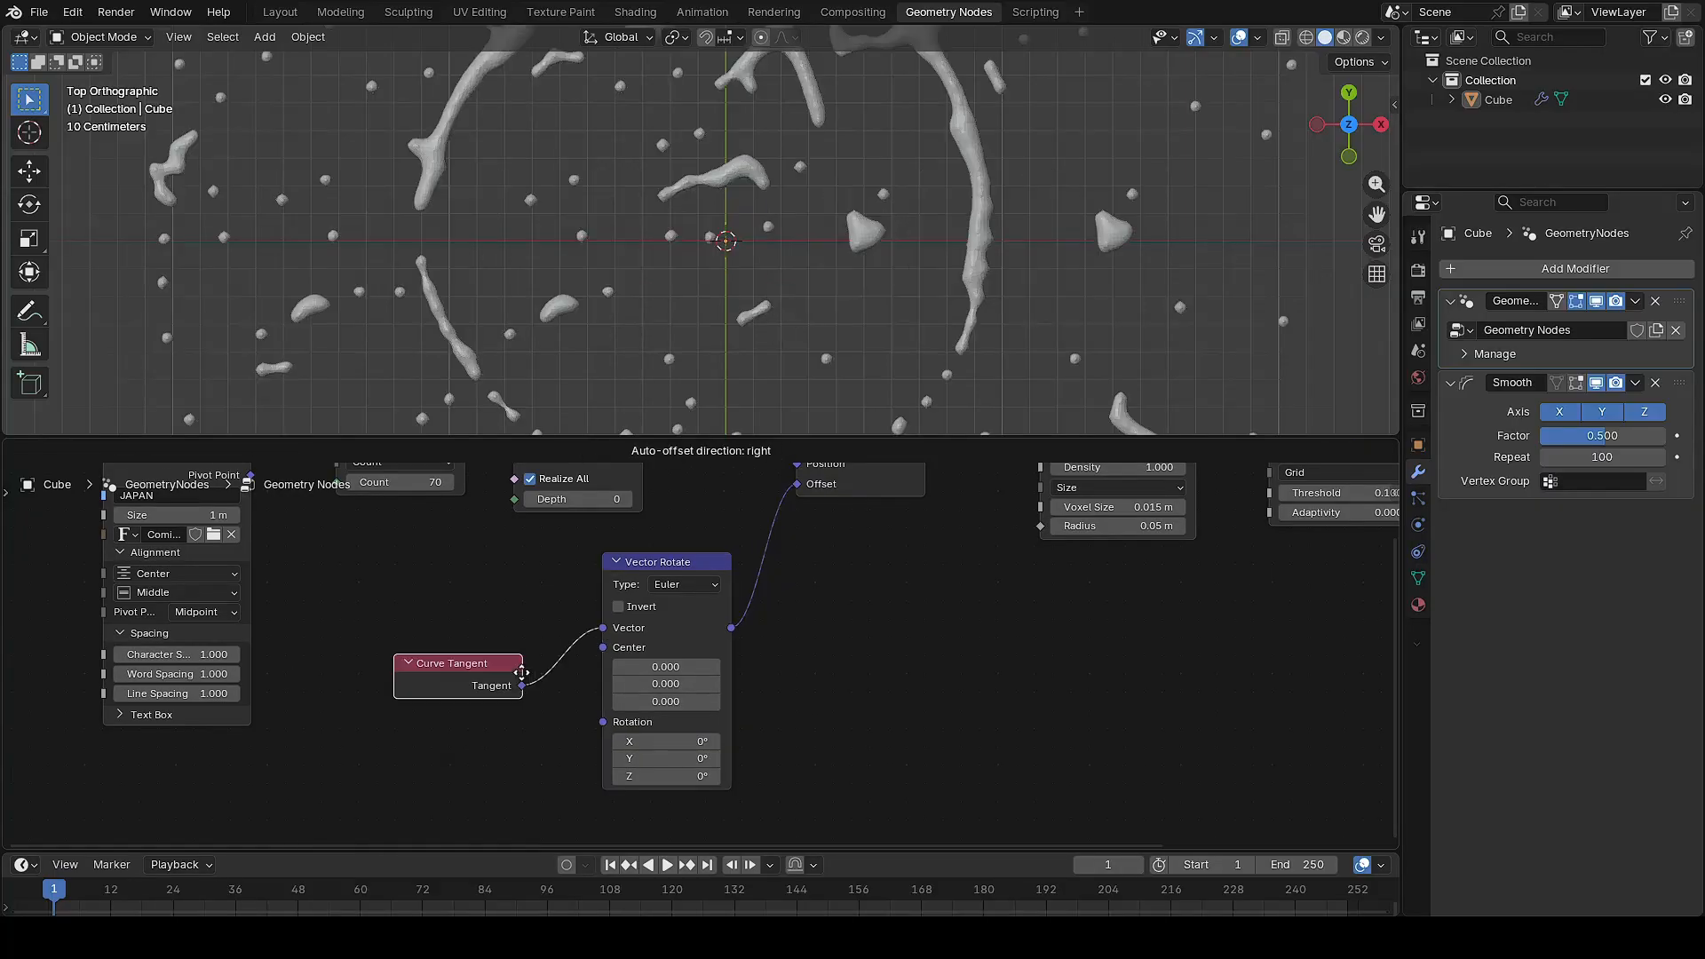
{"action": "left_click", "coordinate": [516, 699]}
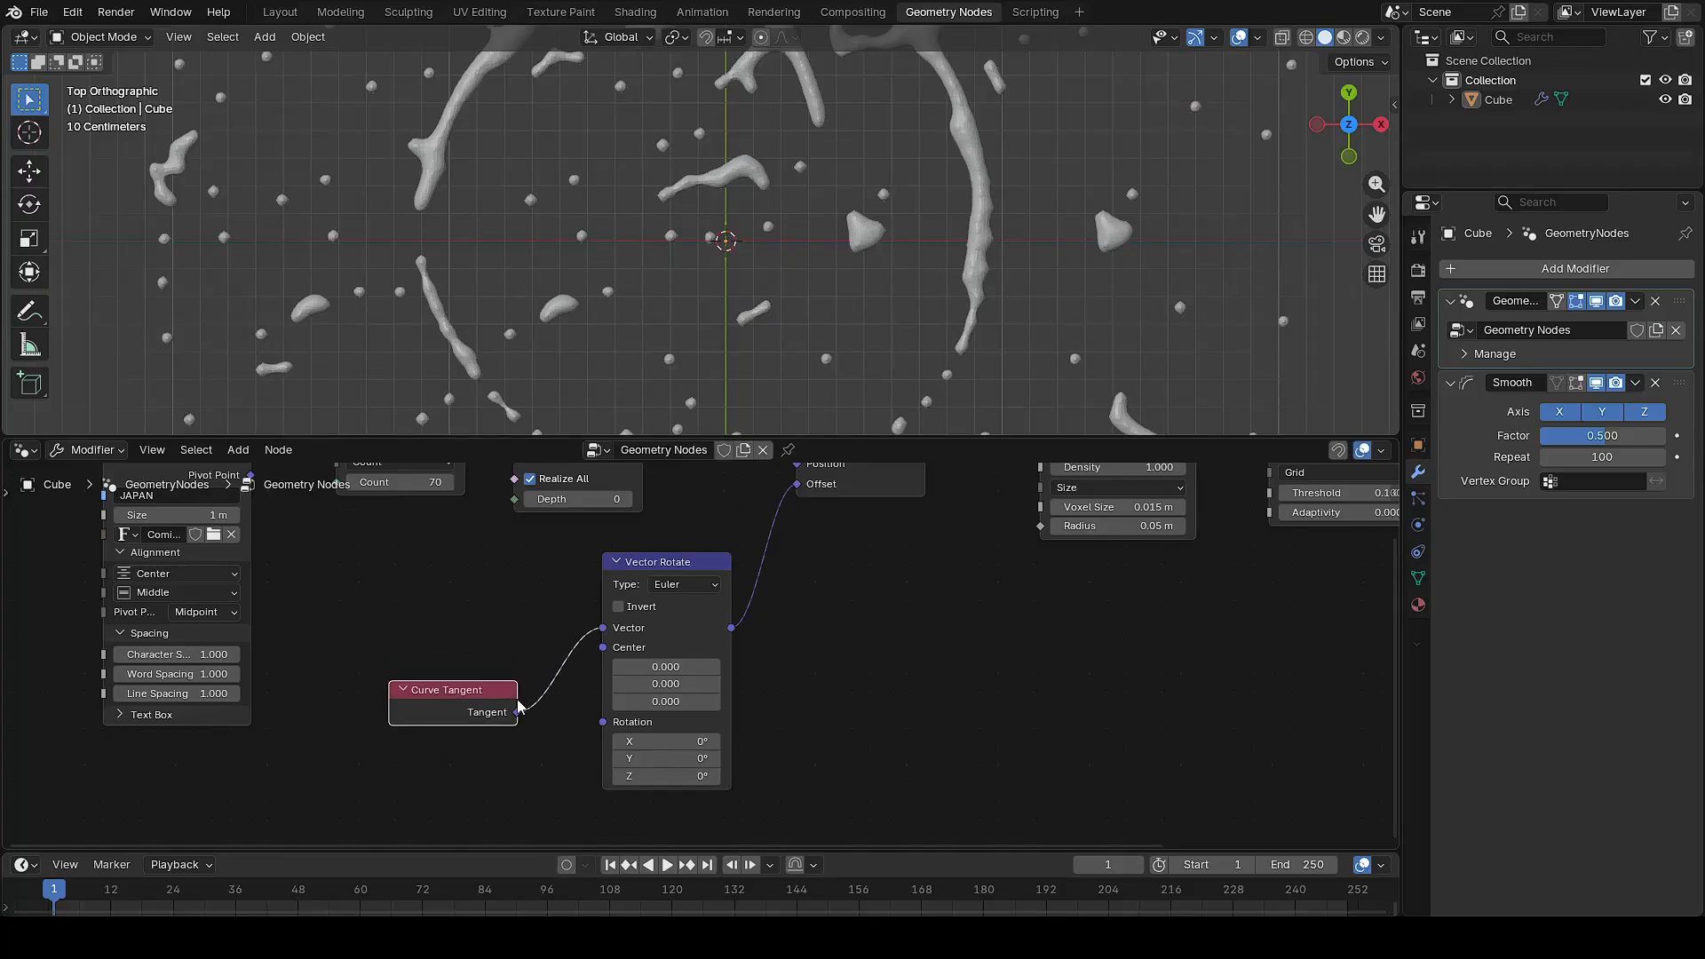
Set the Vector Rotate node's Z rotation to 270°
{"action": "scroll", "coordinate": [764, 213], "scroll_direction": "down", "scroll_amount": 3}
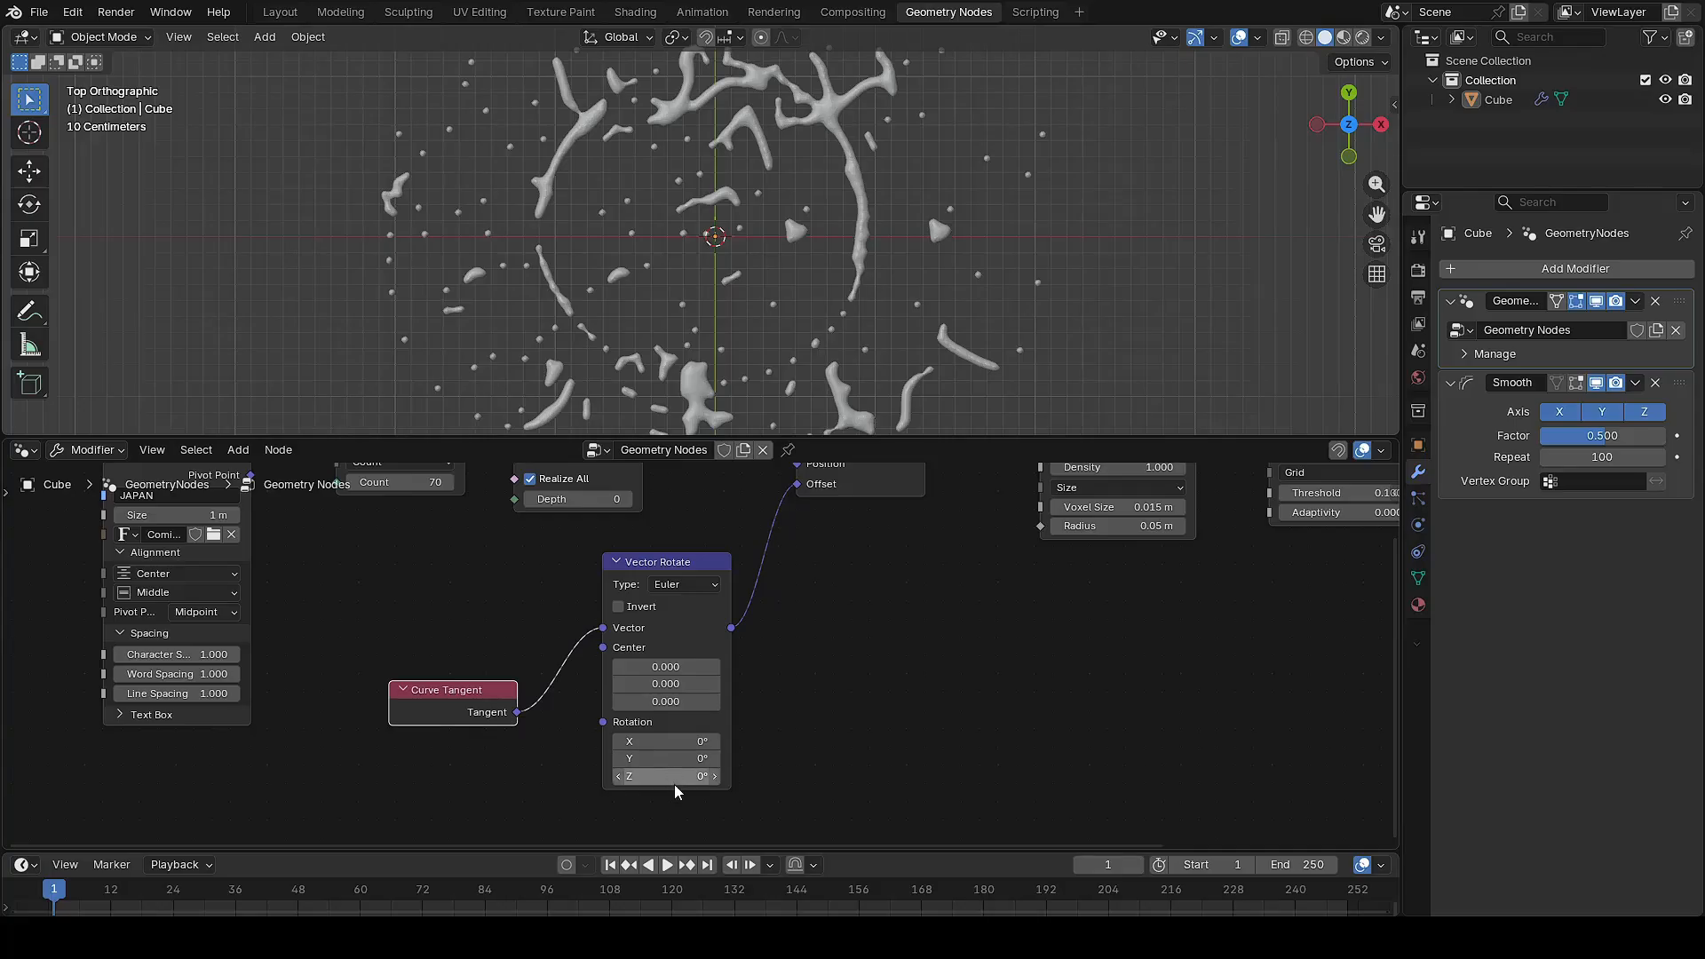
{"action": "left_click_drag", "start_coordinate": [674, 786], "coordinate": [1066, 786]}
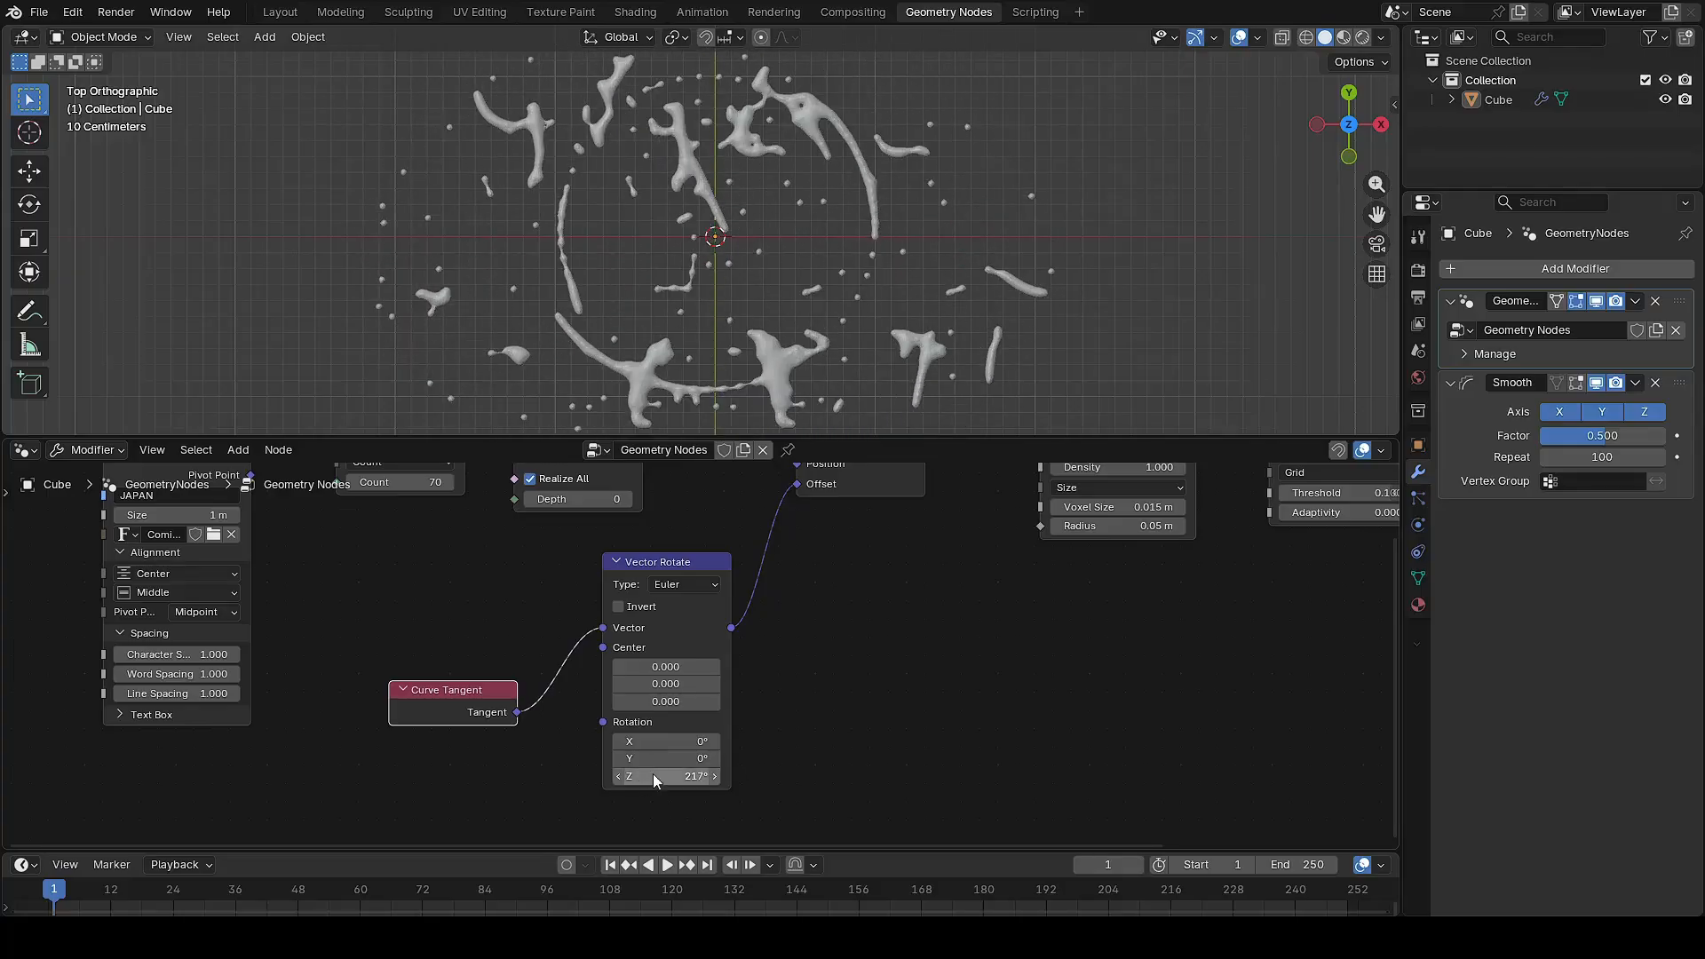
{"action": "left_click_drag", "start_coordinate": [666, 776], "coordinate": [760, 776]}
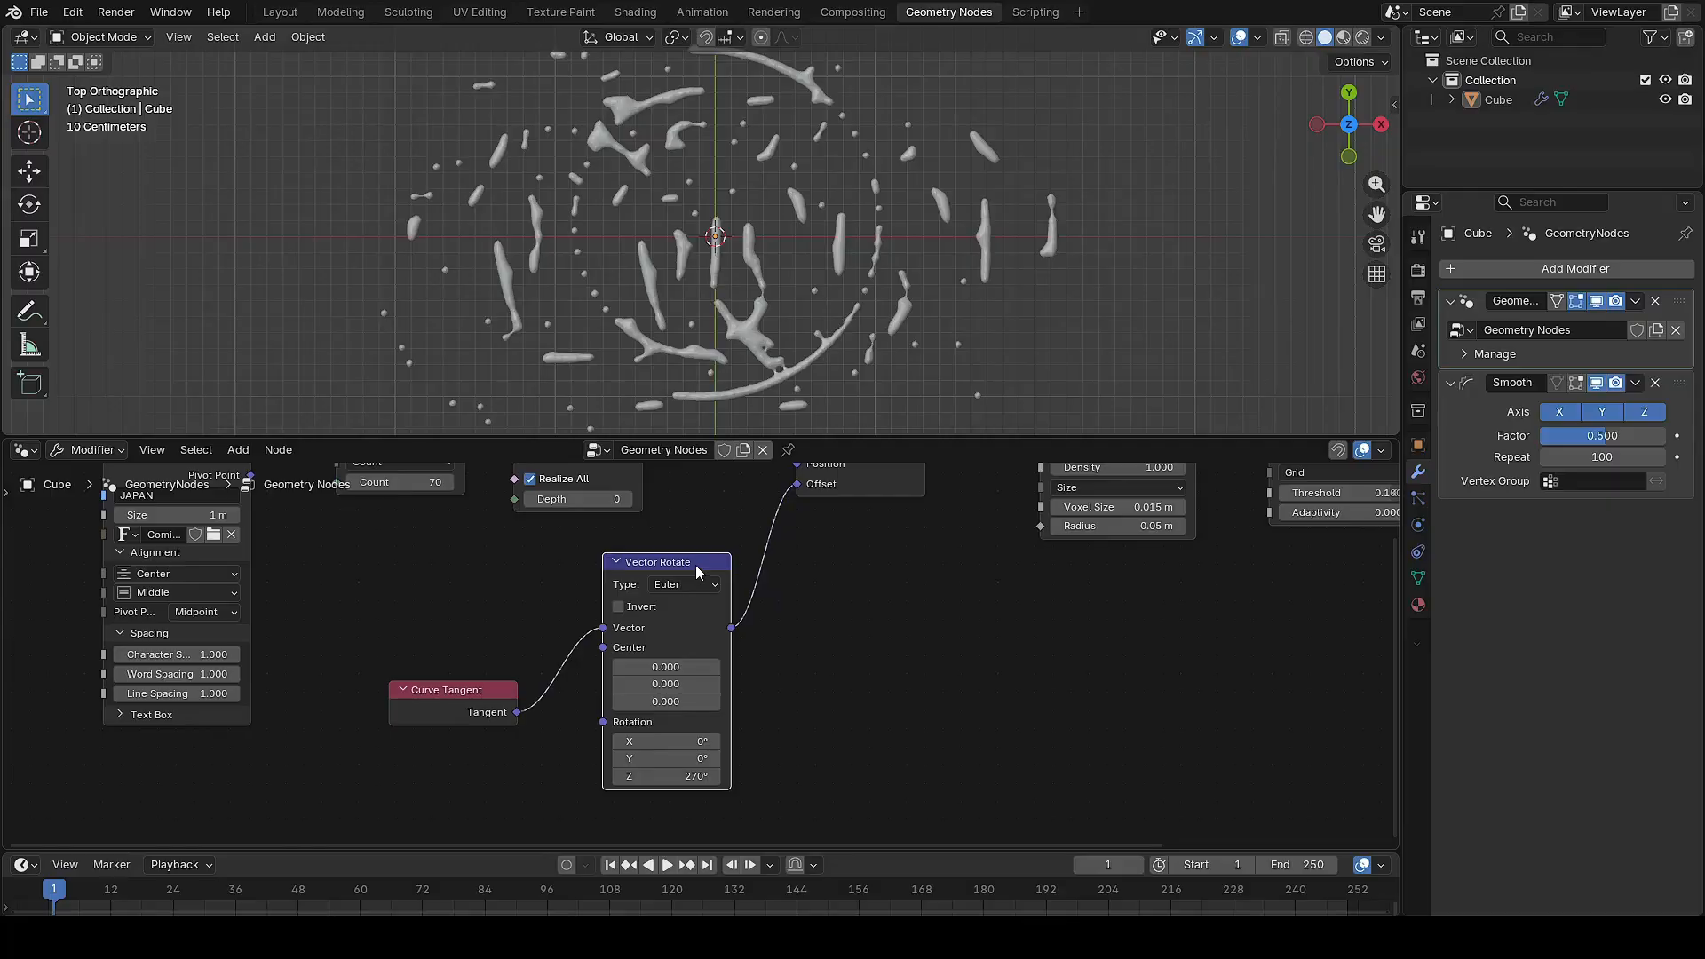
Insert a vector math Scale node between Vector Rotate and Set Position's Offset and set its scale to 0.05
{"action": "left_click_drag", "start_coordinate": [701, 564], "coordinate": [653, 599]}
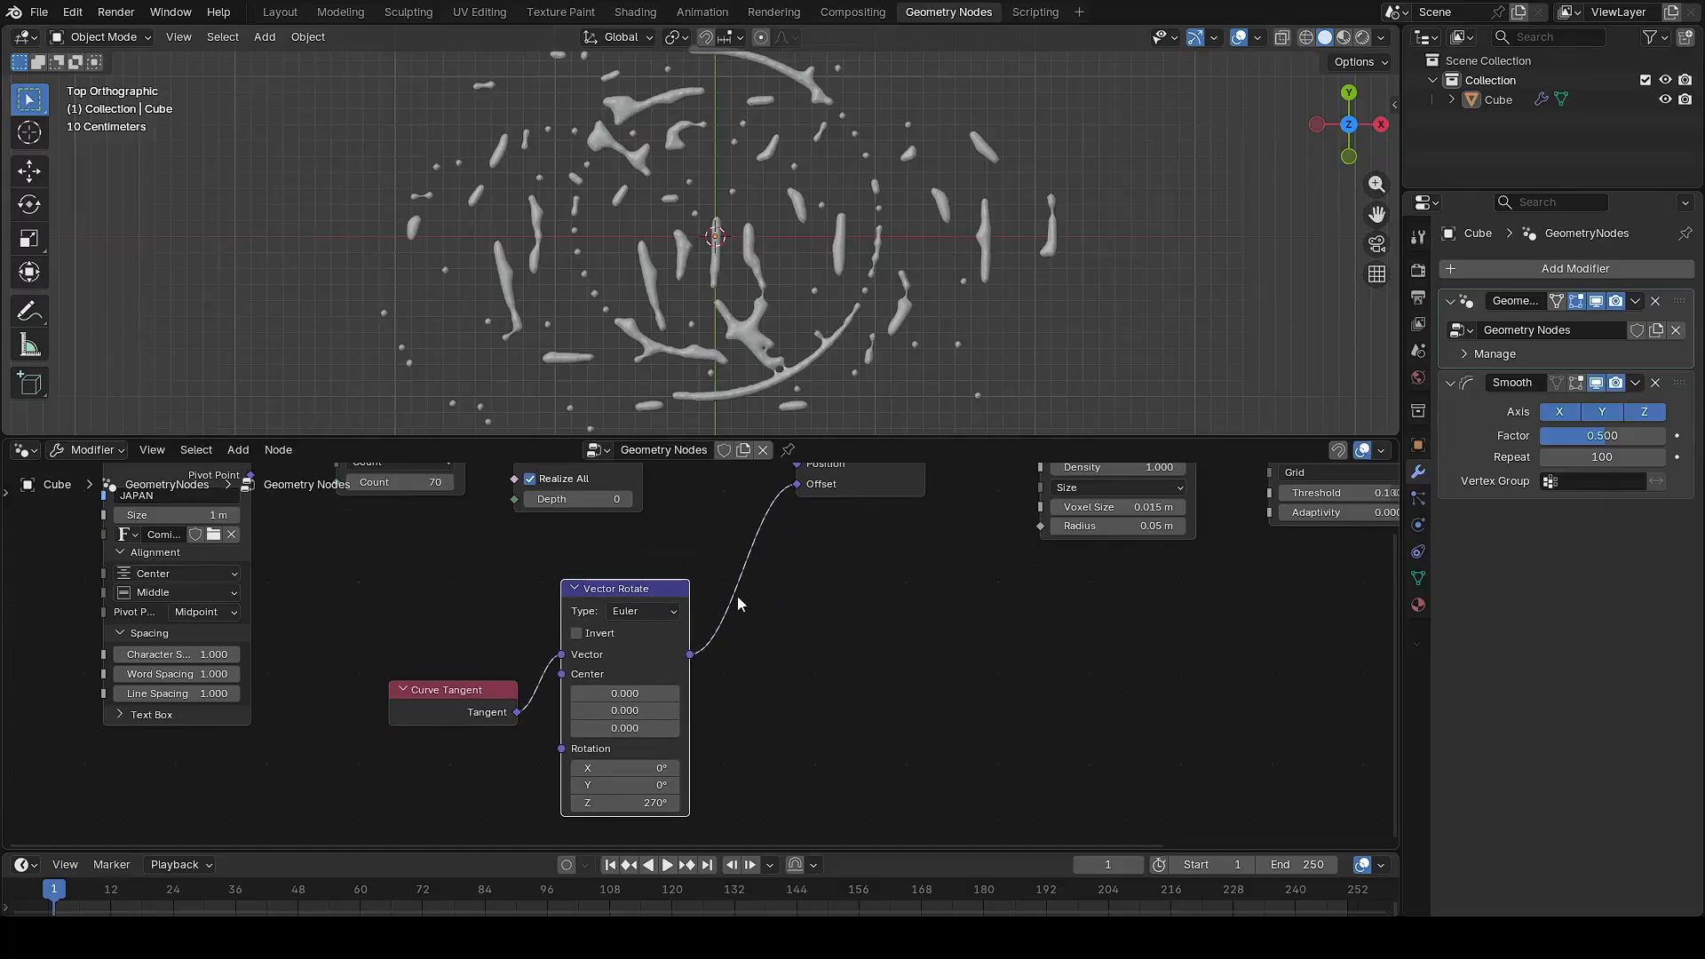
{"action": "key", "text": "shift+a"}
{"action": "type", "text": "scale"}
{"action": "key", "text": "Return"}
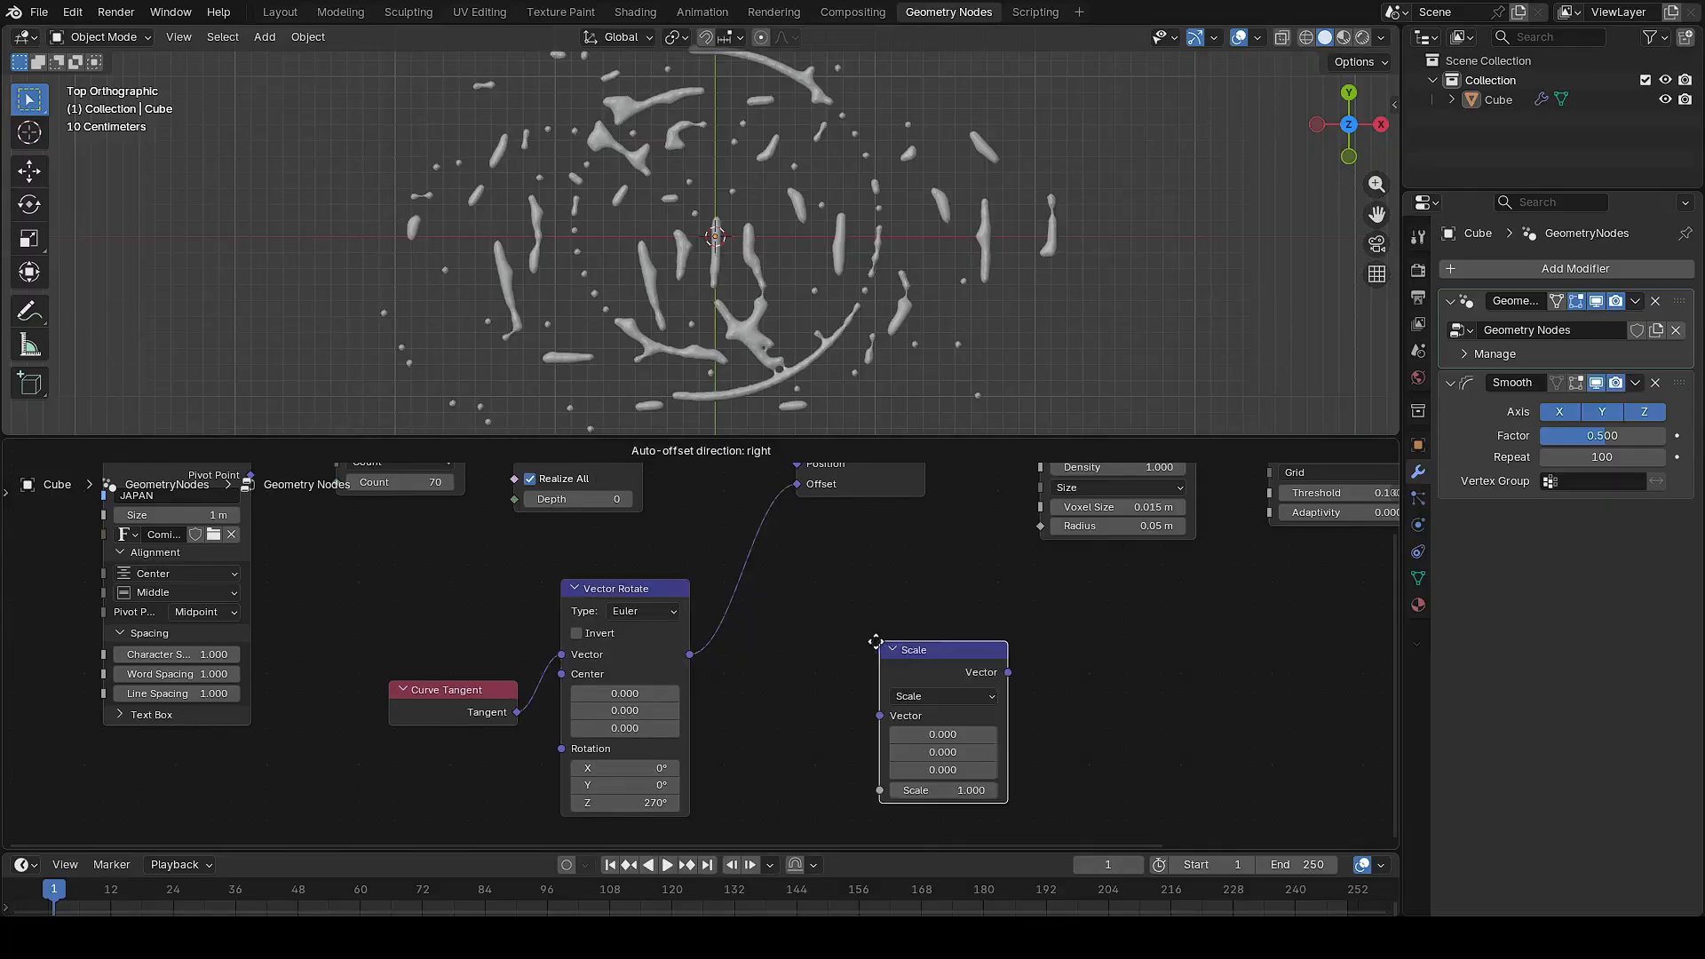
{"action": "left_click", "coordinate": [724, 560]}
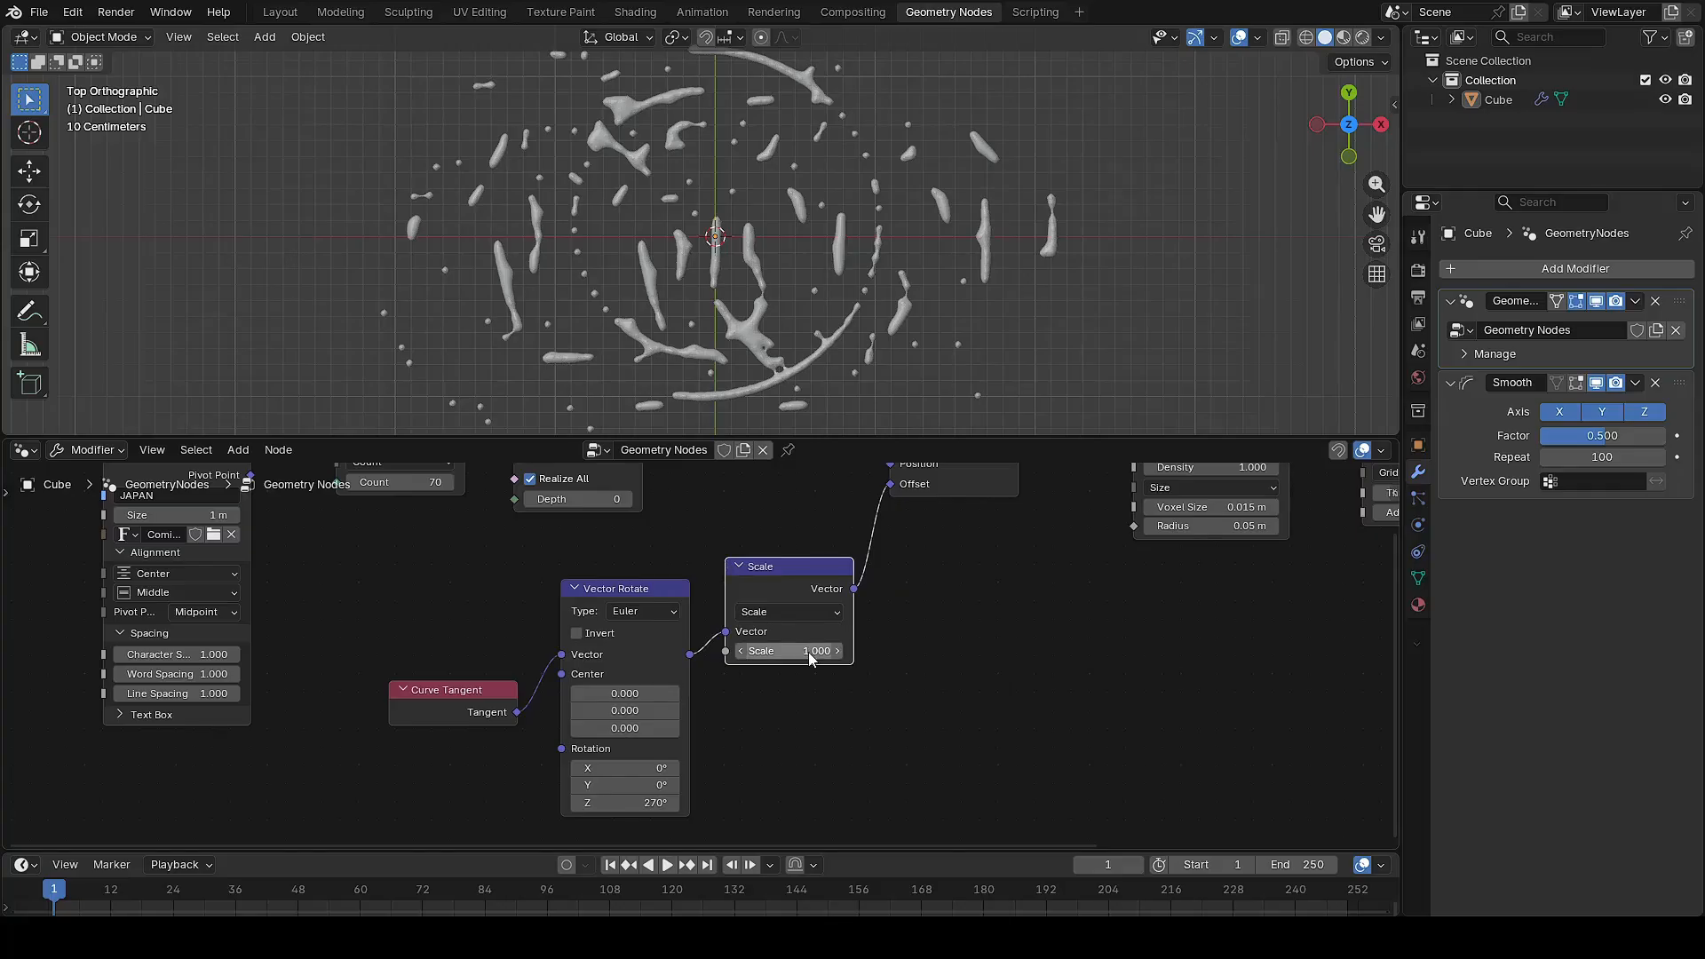
{"action": "left_click_drag", "start_coordinate": [810, 657], "coordinate": [684, 657]}
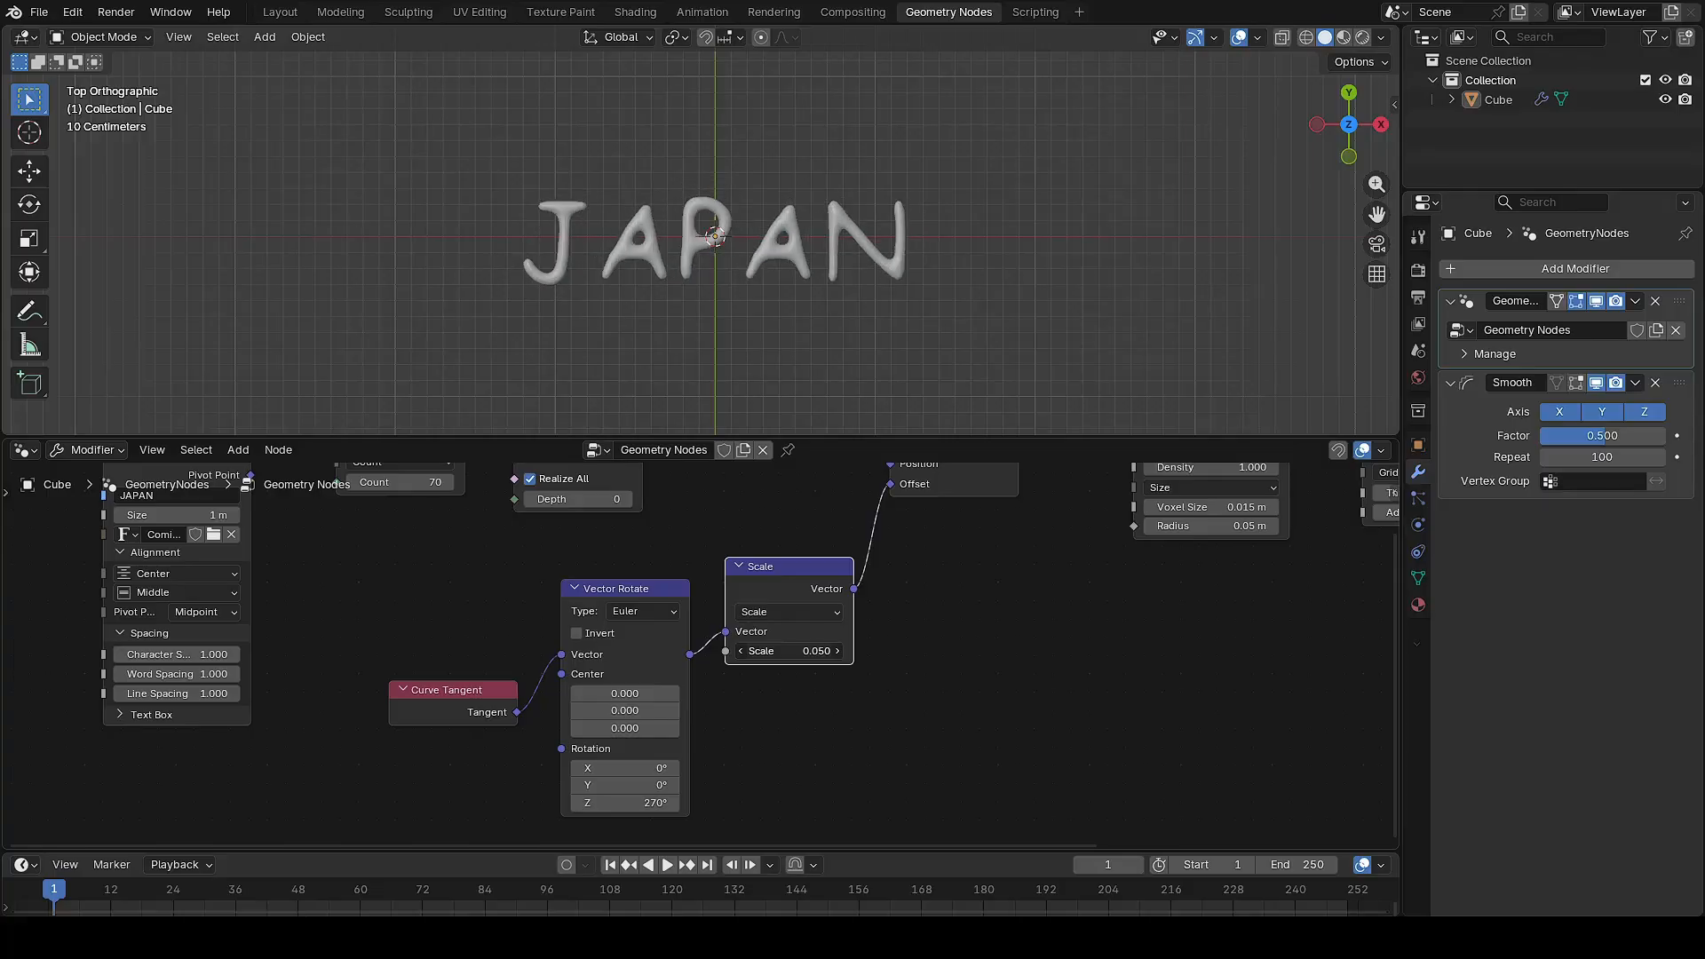
Set the Scale node's scale factor to 0.06
{"action": "scroll", "coordinate": [796, 563], "scroll_direction": "up", "scroll_amount": 2}
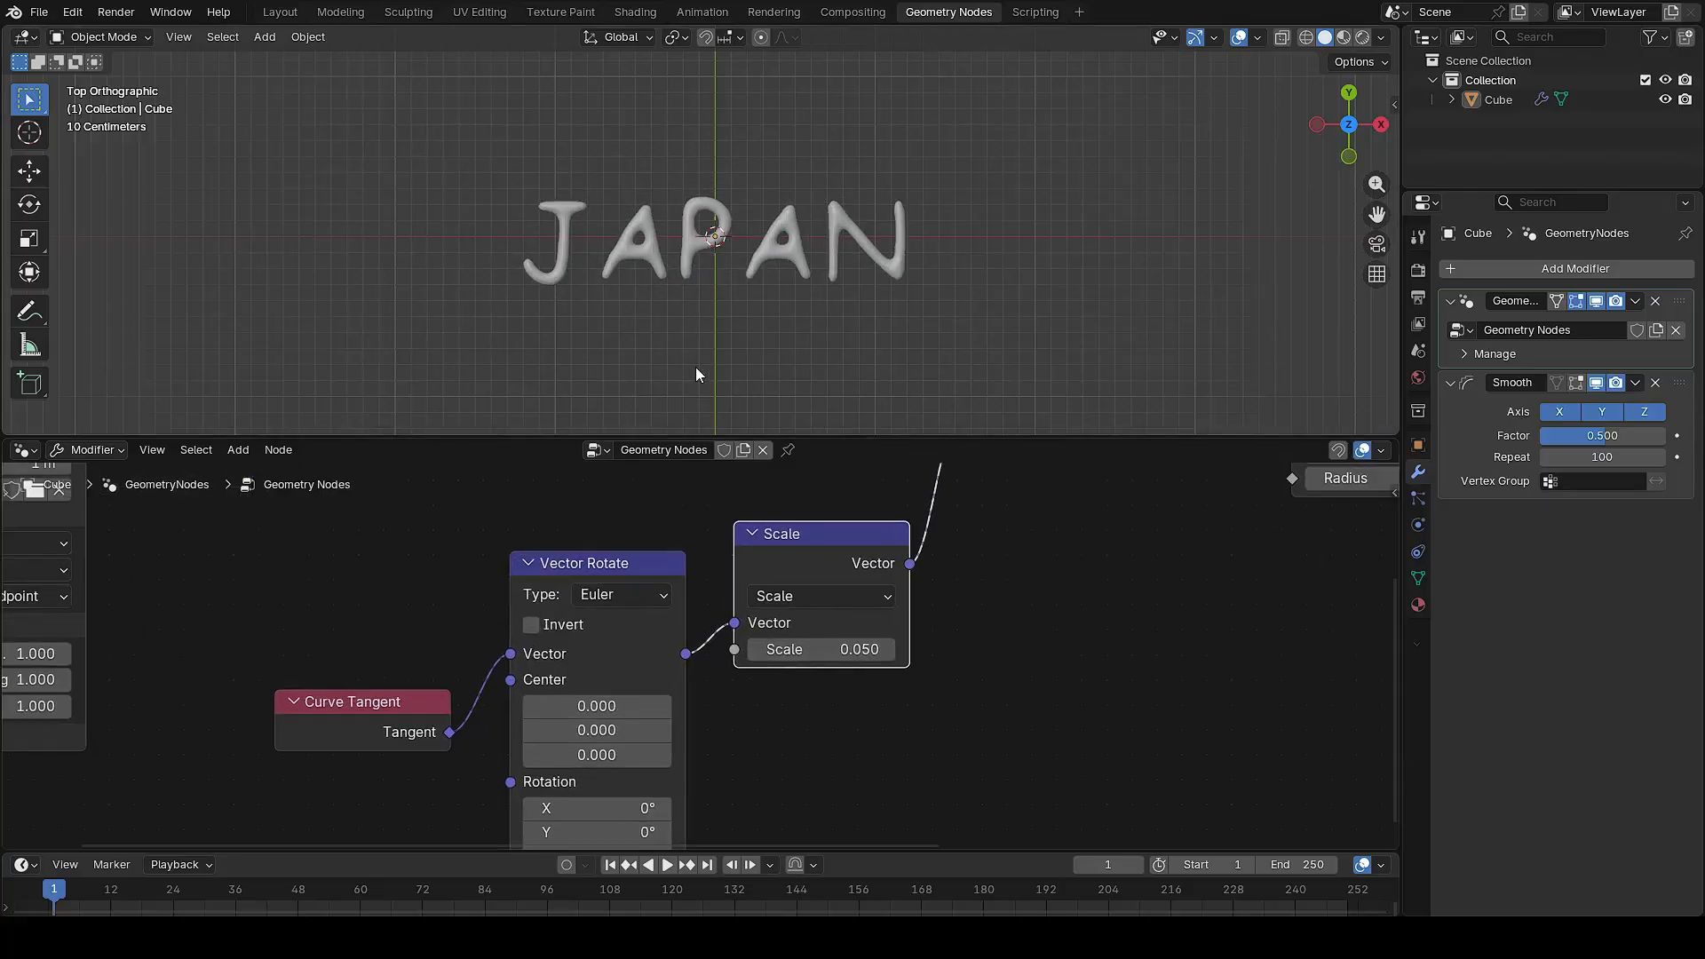
{"action": "left_click", "coordinate": [850, 651]}
{"action": "left_click", "coordinate": [794, 654]}
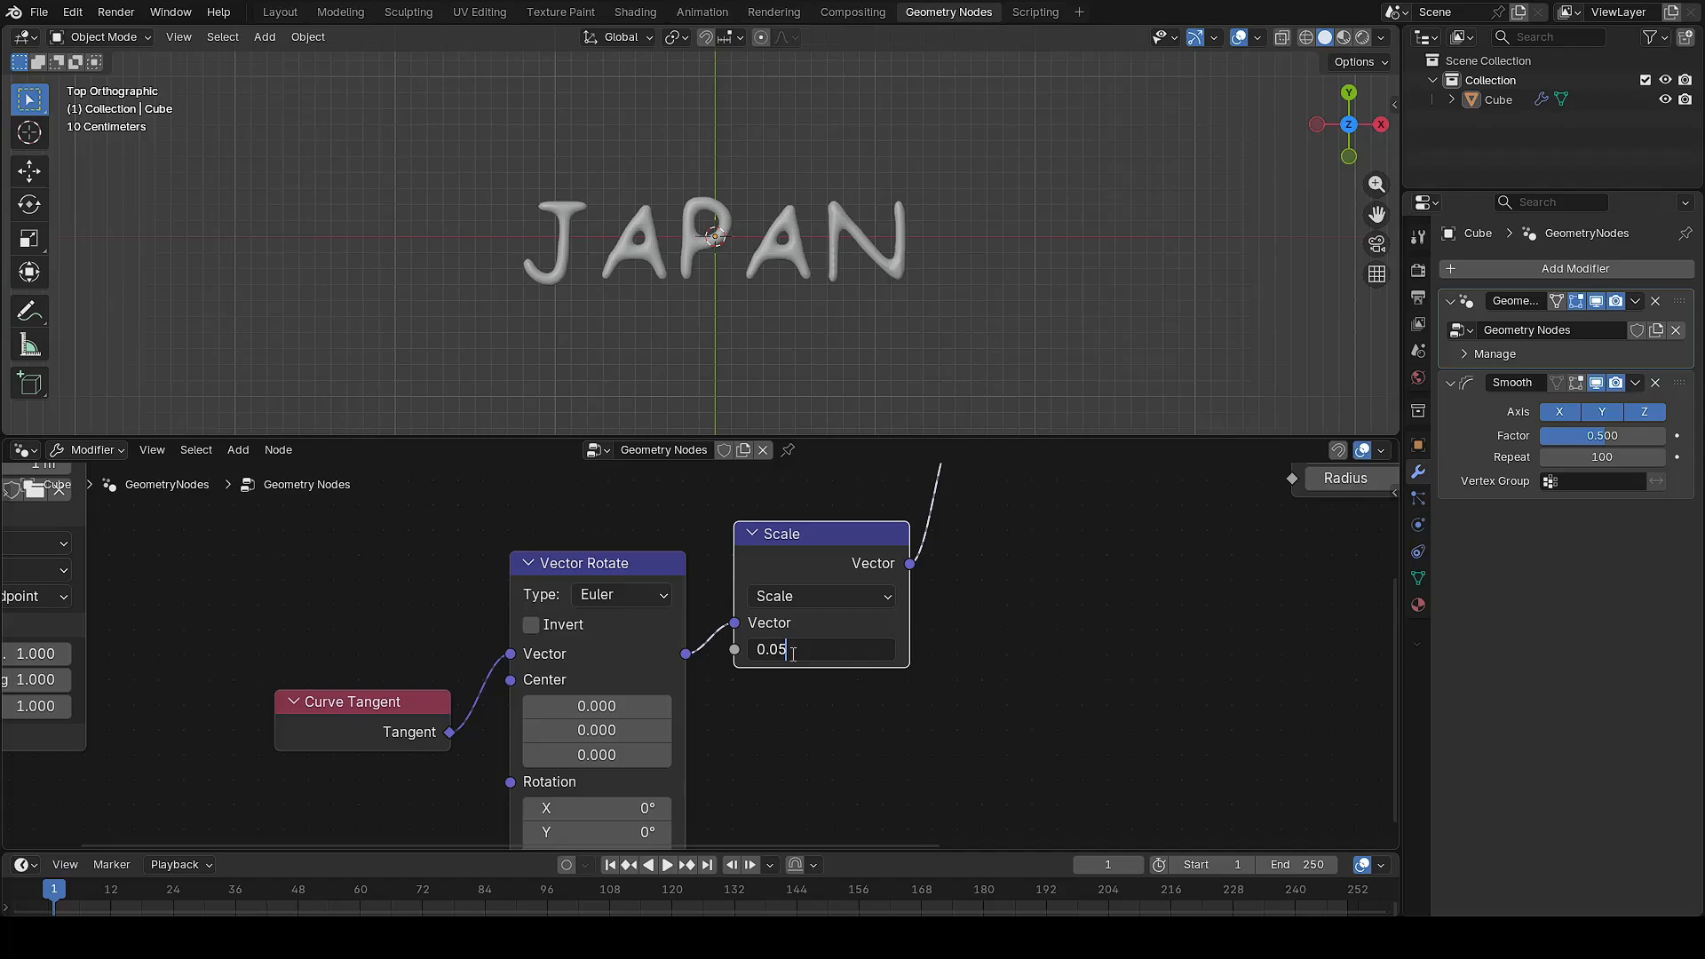
{"action": "key", "text": "BackSpace"}
{"action": "type", "text": "6"}
{"action": "key", "text": "Return"}
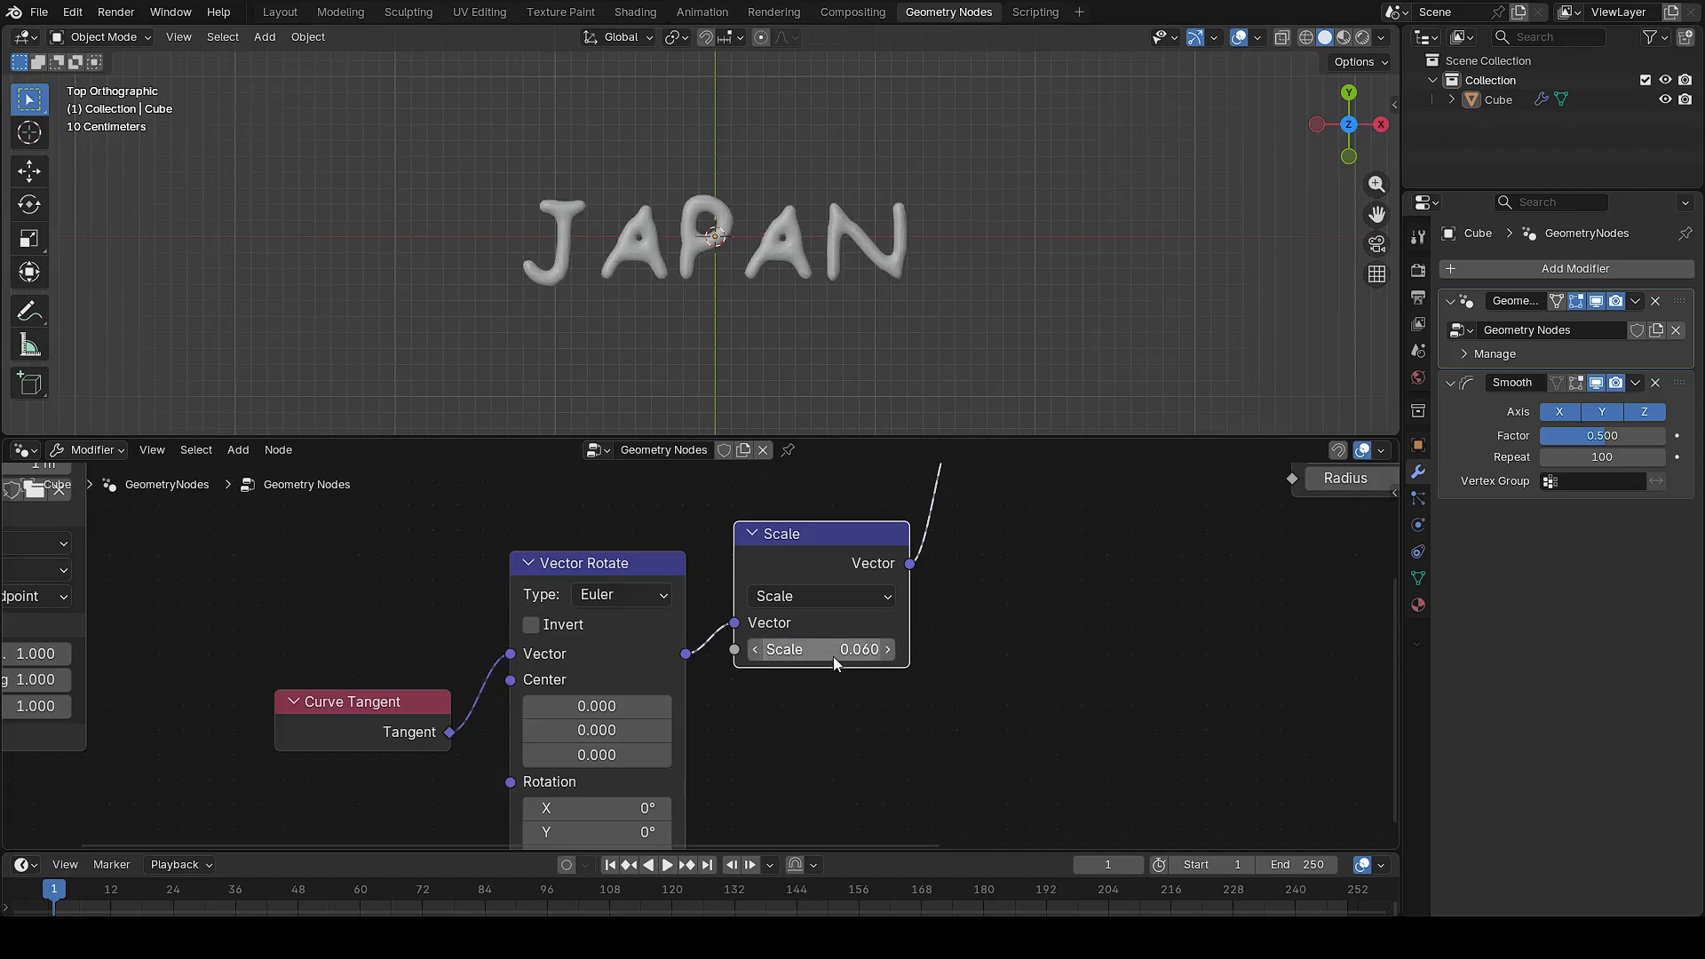
Set the Scale node's scale factor to 0.045
{"action": "left_click", "coordinate": [835, 654]}
{"action": "left_click", "coordinate": [804, 654]}
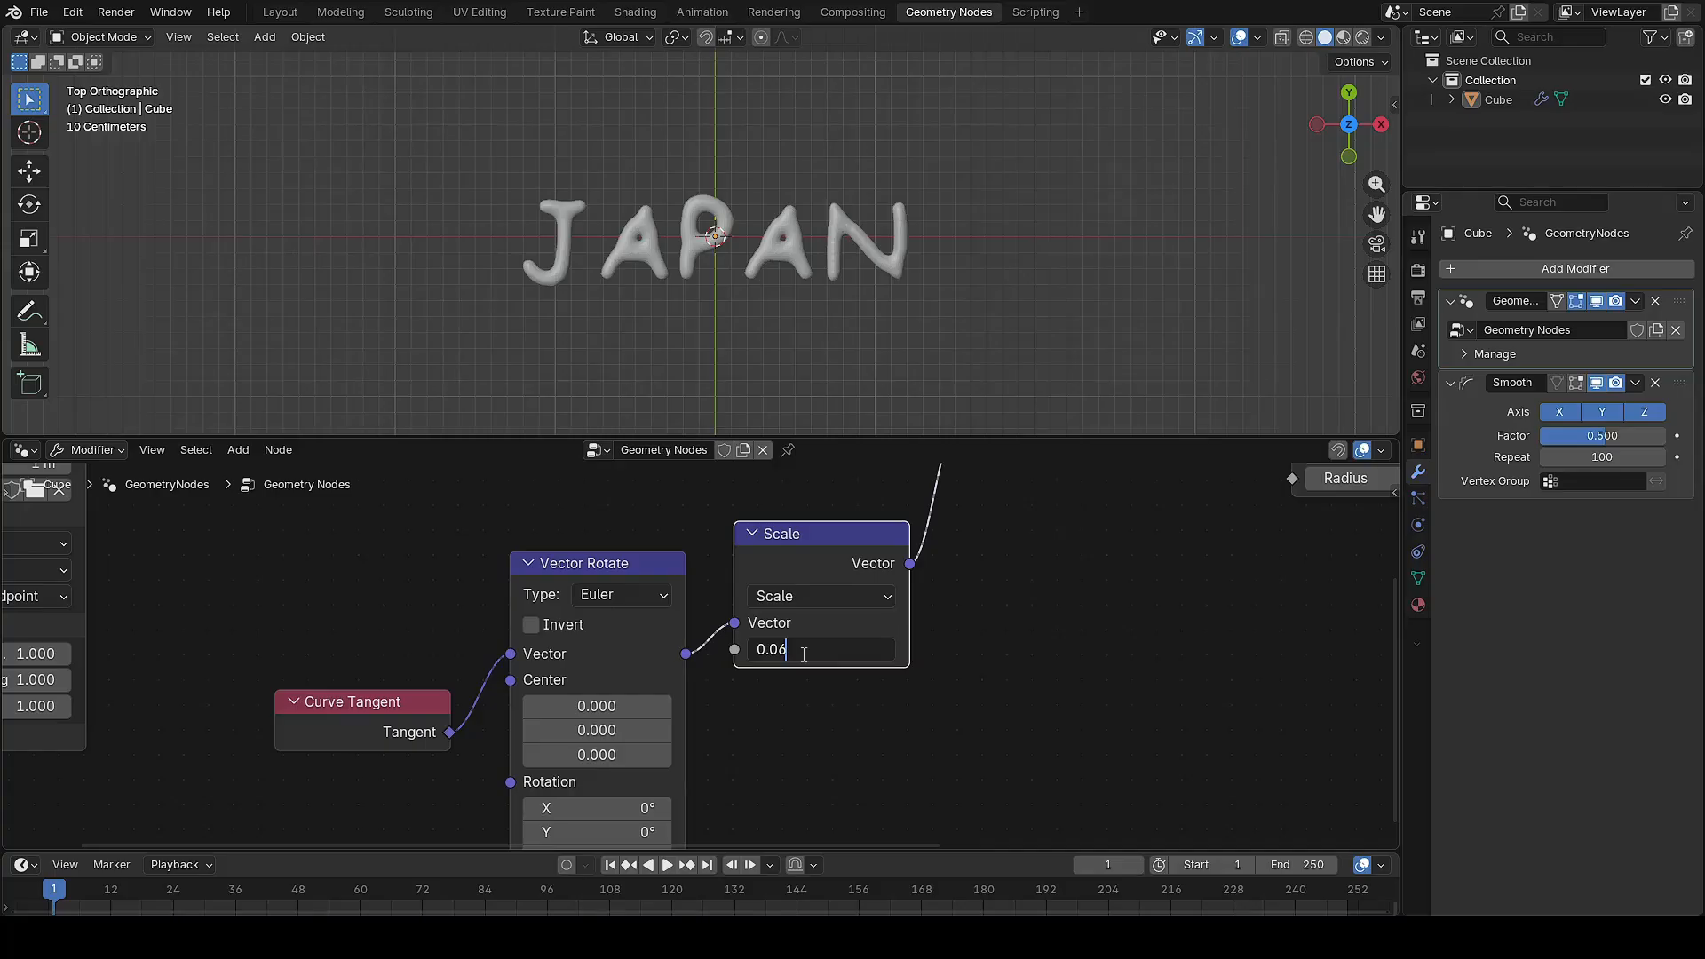
{"action": "key", "text": "BackSpace"}
{"action": "type", "text": "45"}
{"action": "key", "text": "Return"}
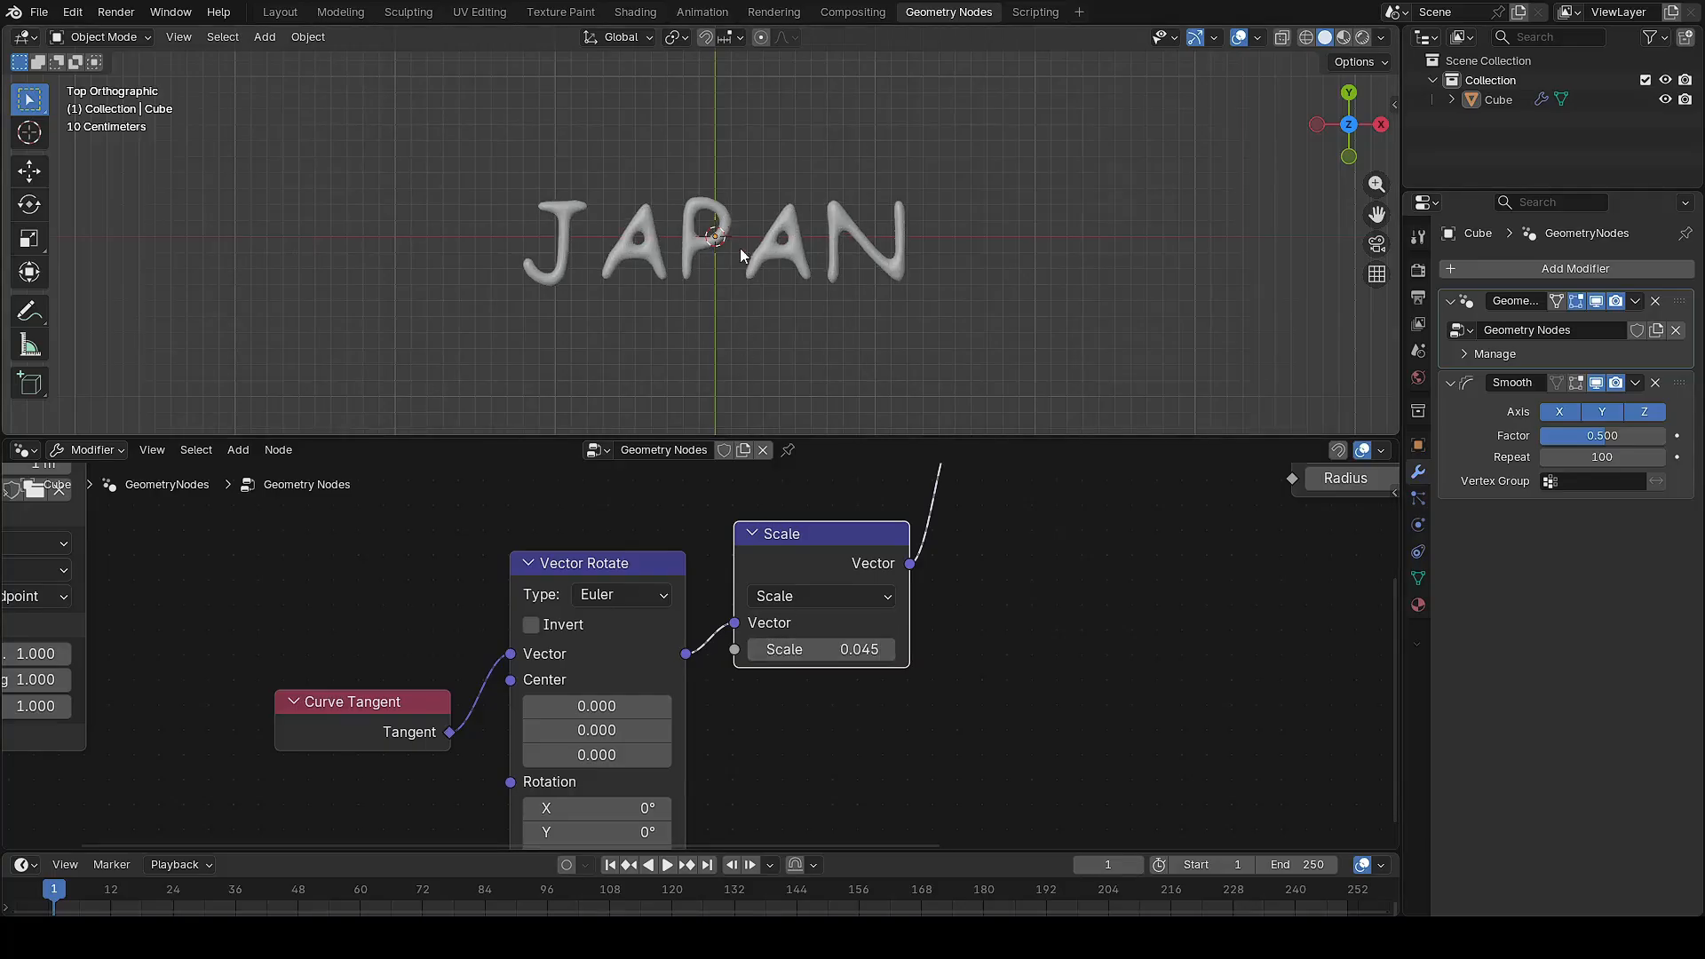
{"action": "scroll", "coordinate": [740, 250], "scroll_direction": "up", "scroll_amount": 4}
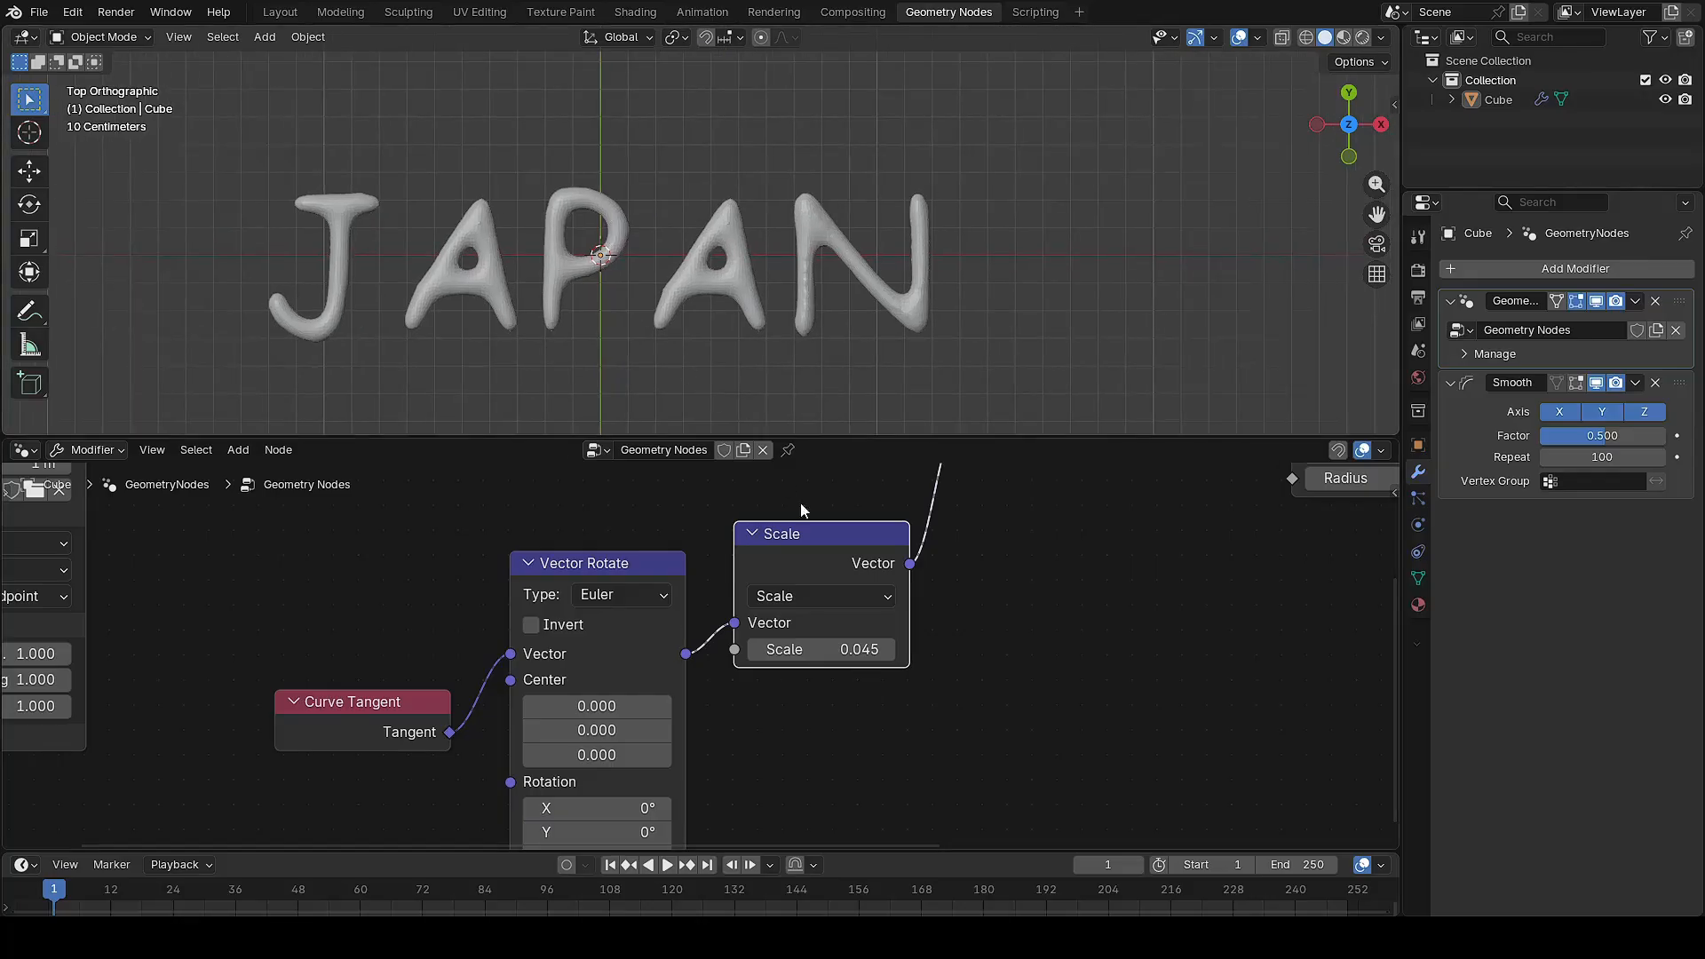
Insert a second Set Position node between Volume to Mesh and Group Output
{"action": "left_click", "coordinate": [979, 608]}
{"action": "scroll", "coordinate": [1027, 551], "scroll_direction": "down", "scroll_amount": 2}
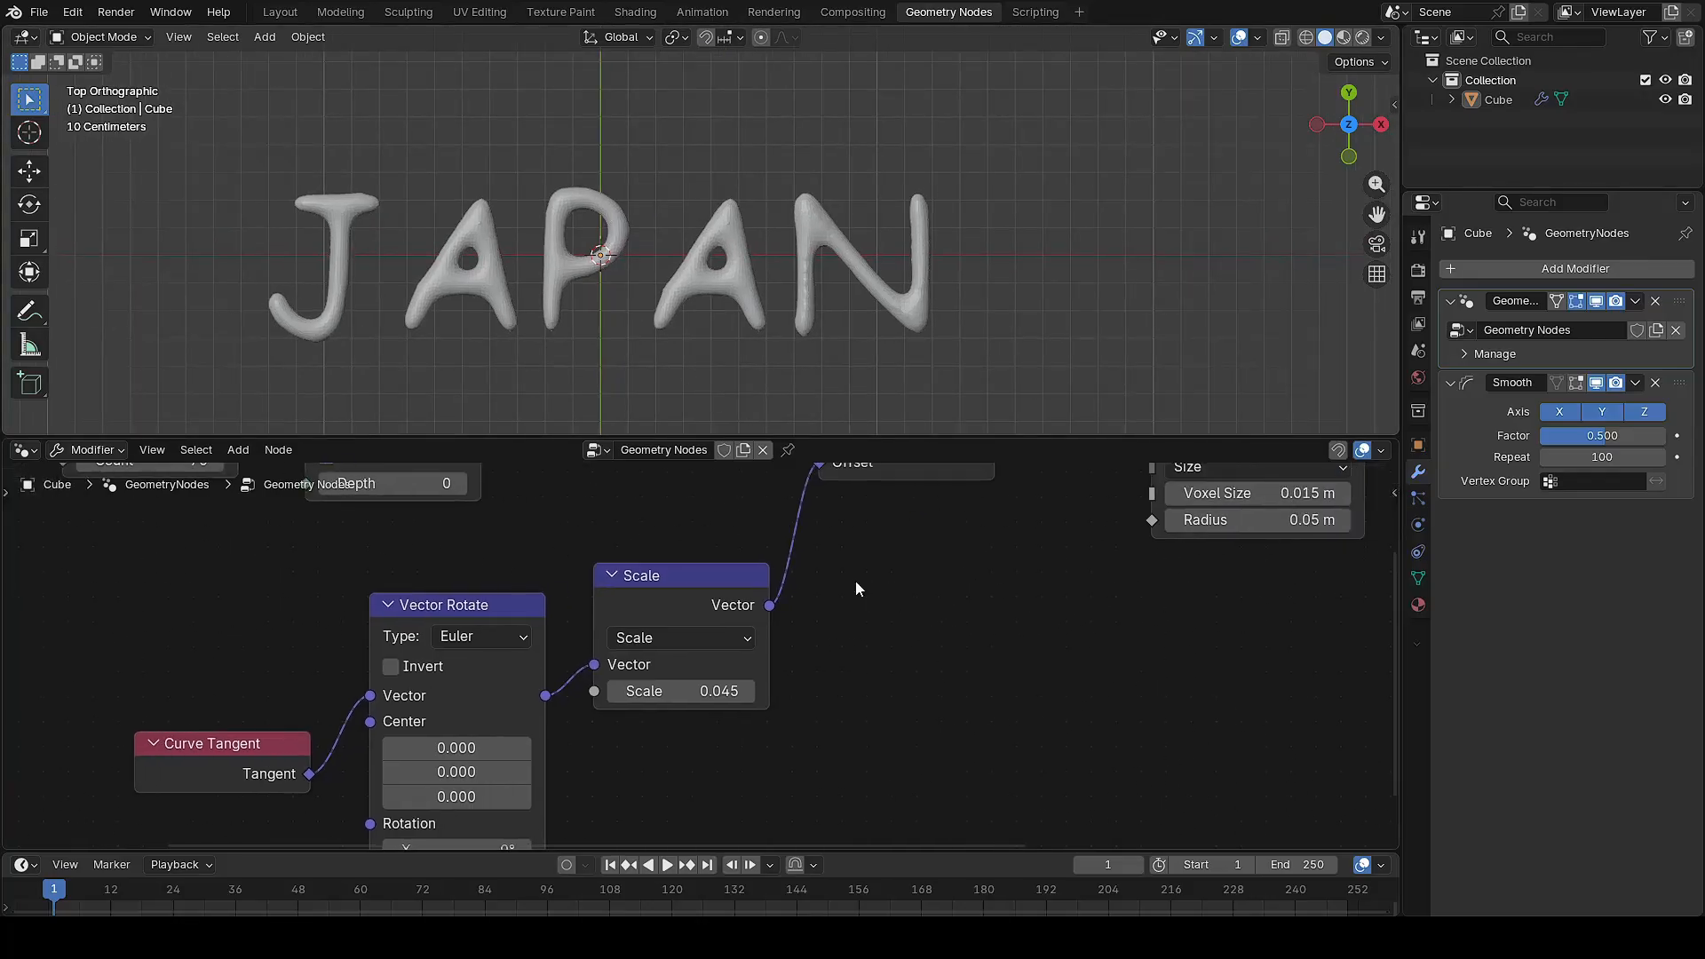
{"action": "scroll", "coordinate": [858, 584], "scroll_direction": "down", "scroll_amount": 4}
{"action": "middle_click_drag", "start_coordinate": [812, 634], "coordinate": [743, 655]}
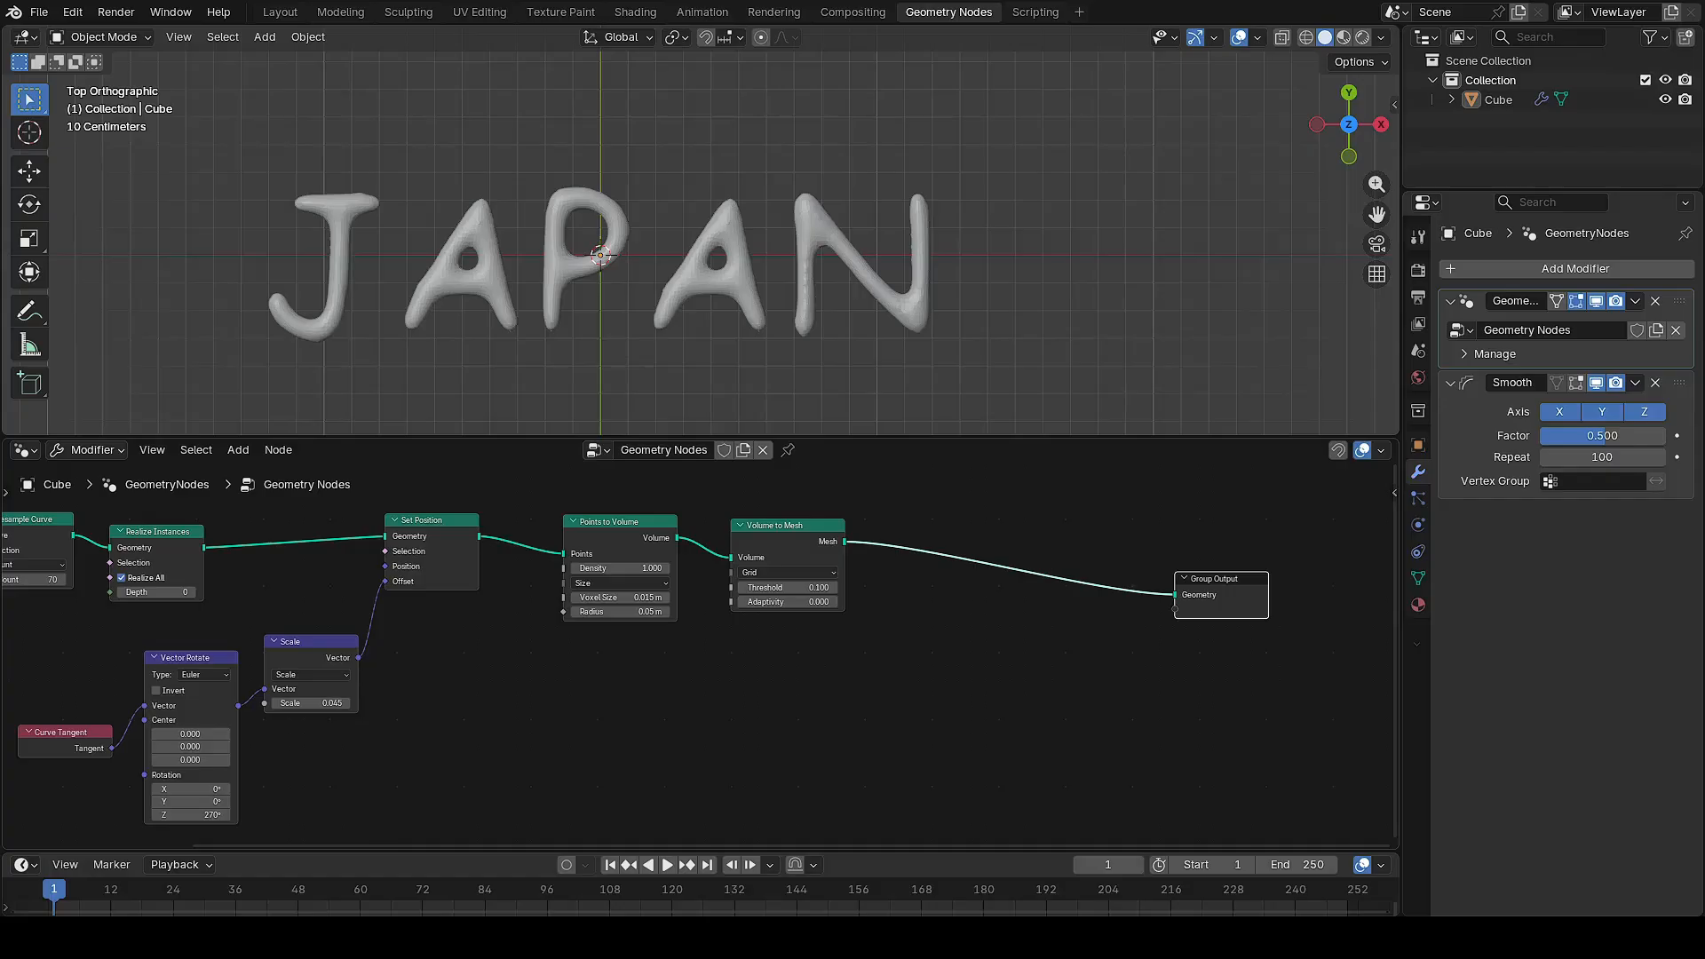
{"action": "key", "text": "shift+a"}
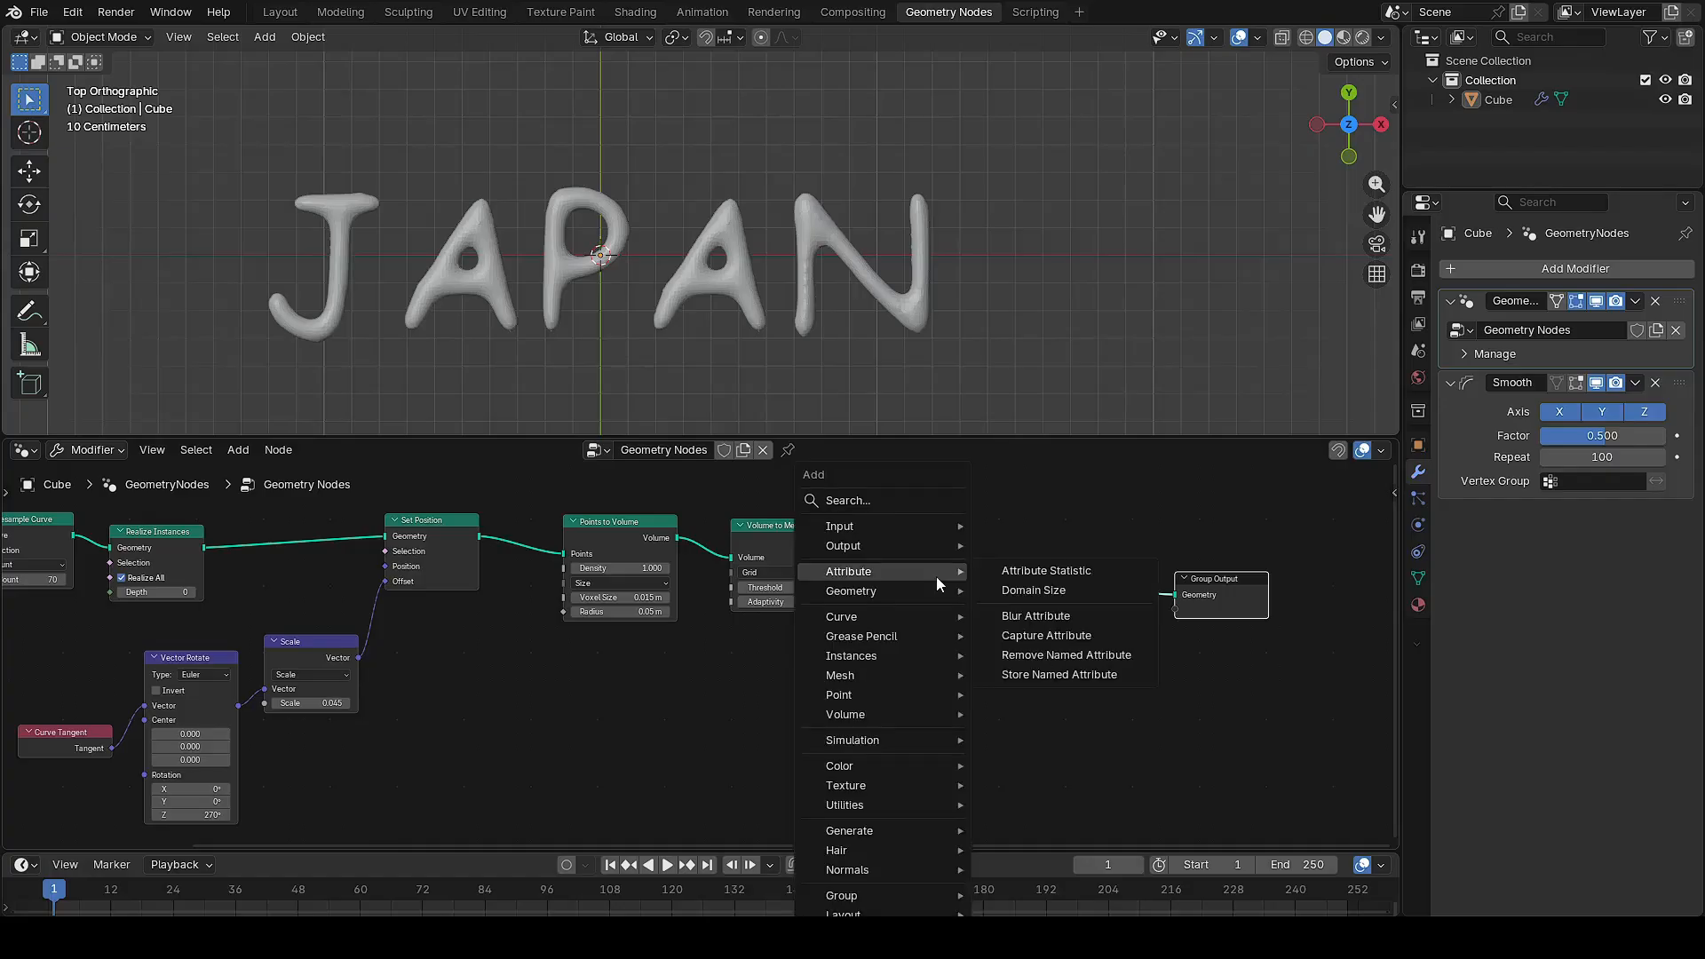
{"action": "type", "text": "set posi"}
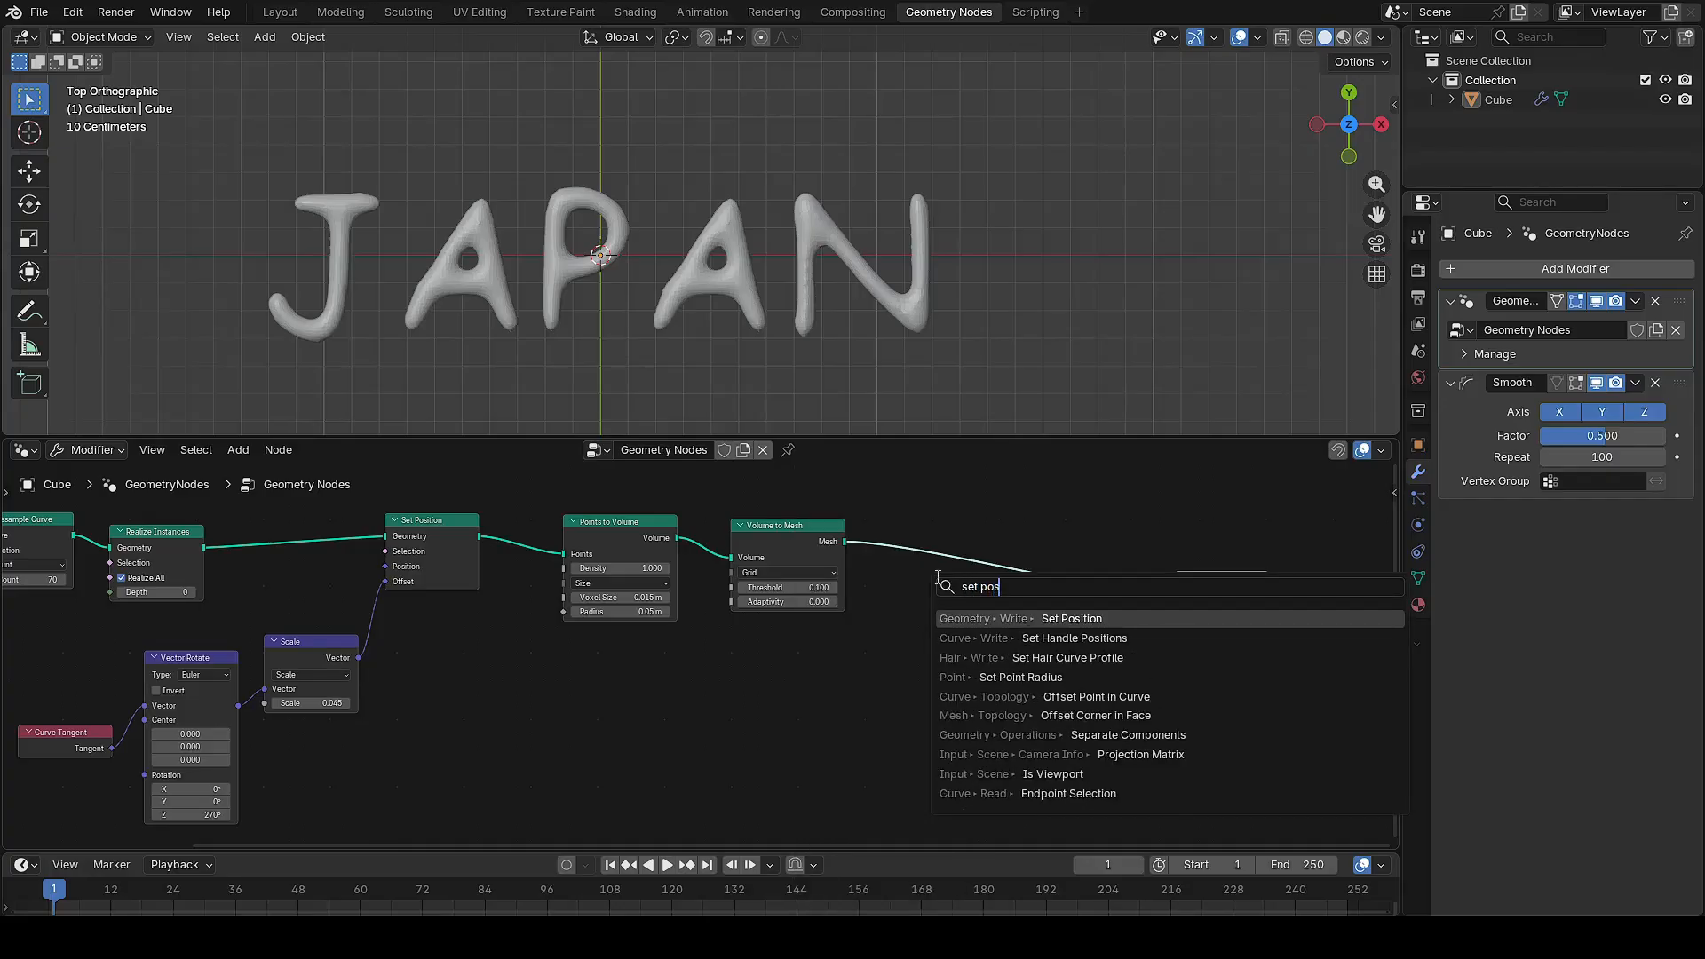
{"action": "left_click", "coordinate": [1034, 619]}
{"action": "left_click", "coordinate": [951, 544]}
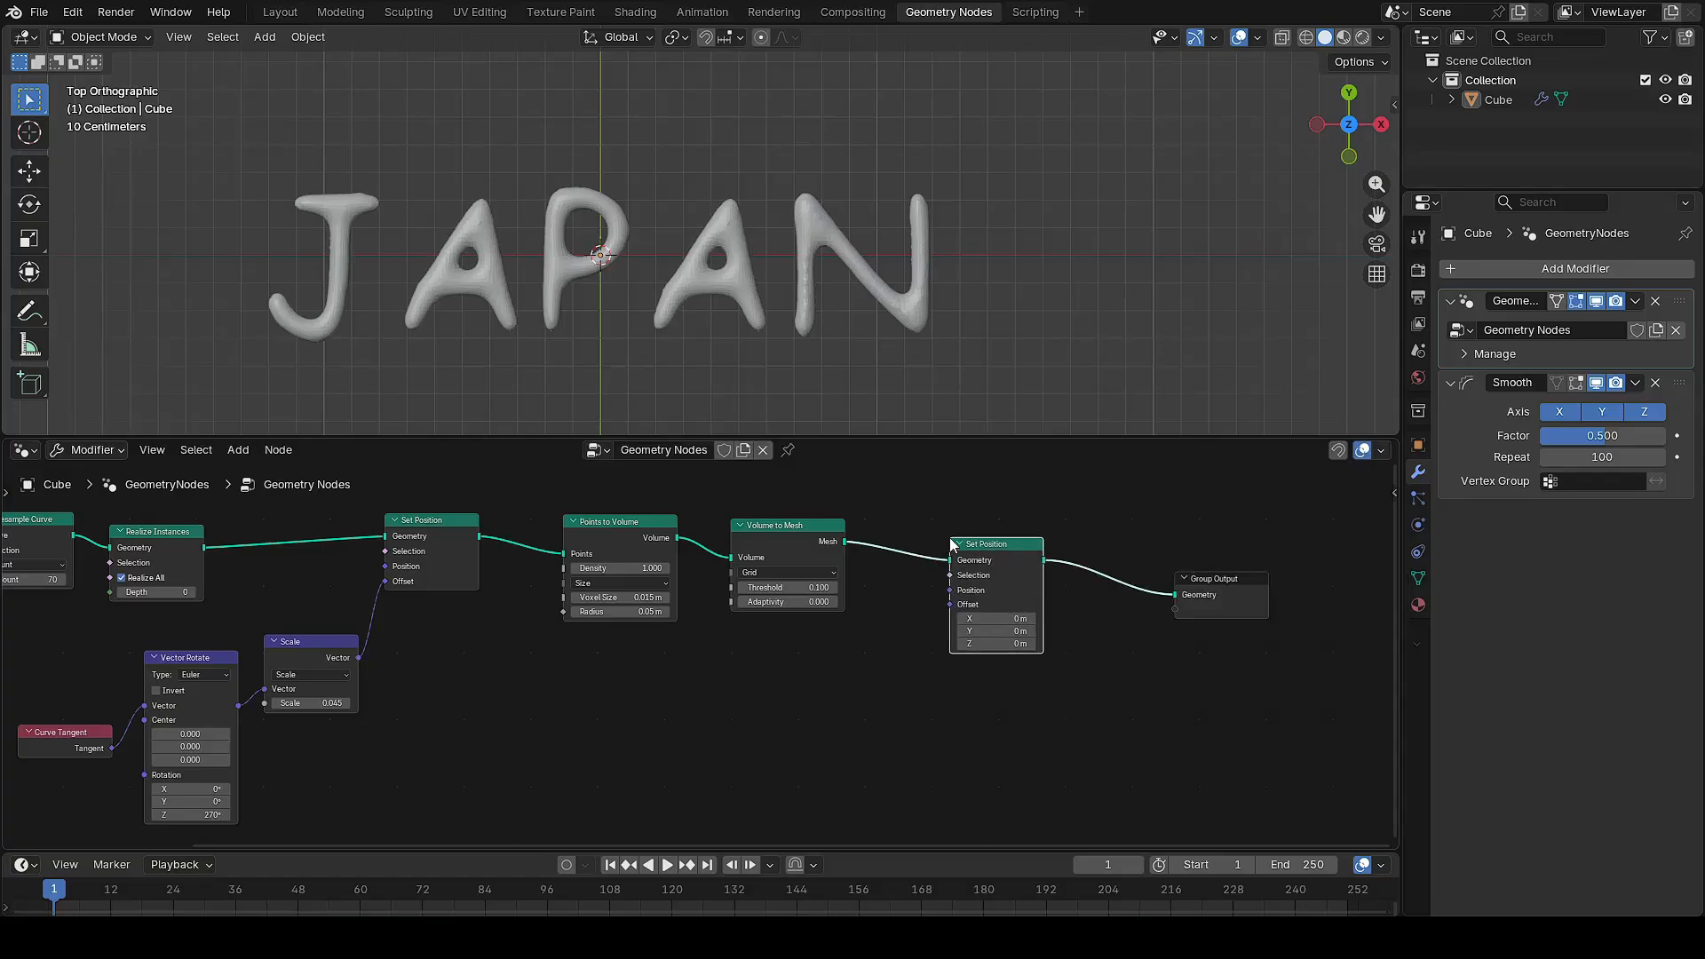
Connect a new Noise Texture's Factor to the second Set Position node's Offset and set the noise dimensions to 4D
{"action": "scroll", "coordinate": [977, 631], "scroll_direction": "up", "scroll_amount": 2}
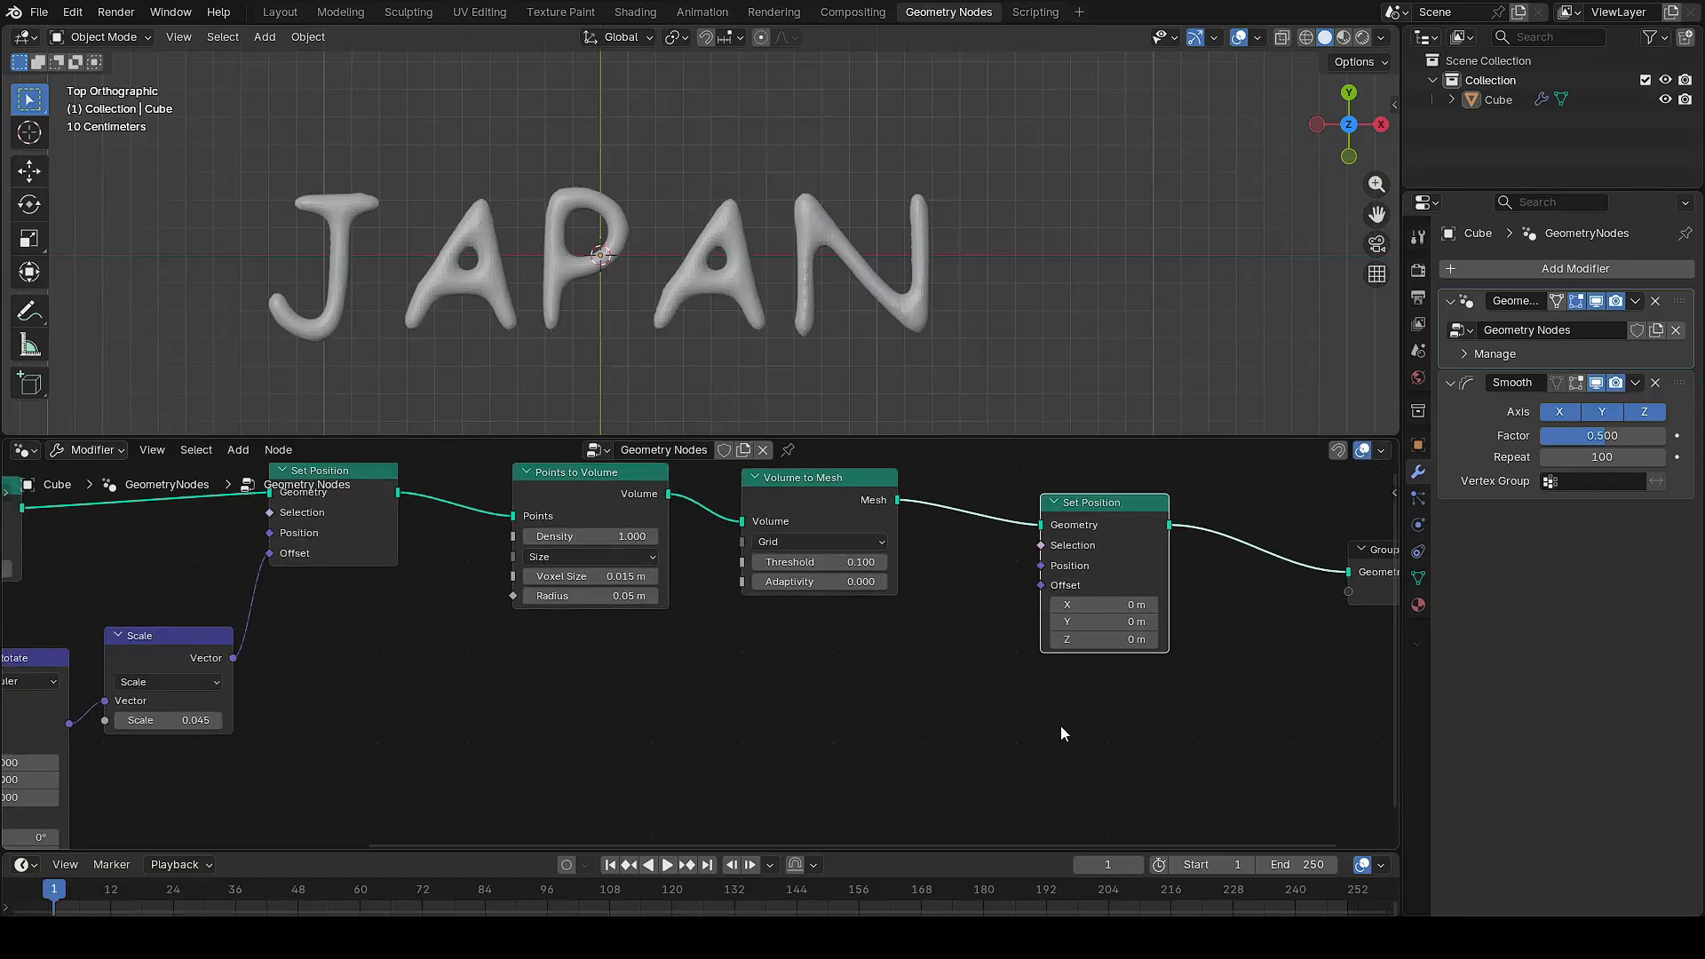
{"action": "left_click_drag", "start_coordinate": [1041, 585], "coordinate": [854, 725]}
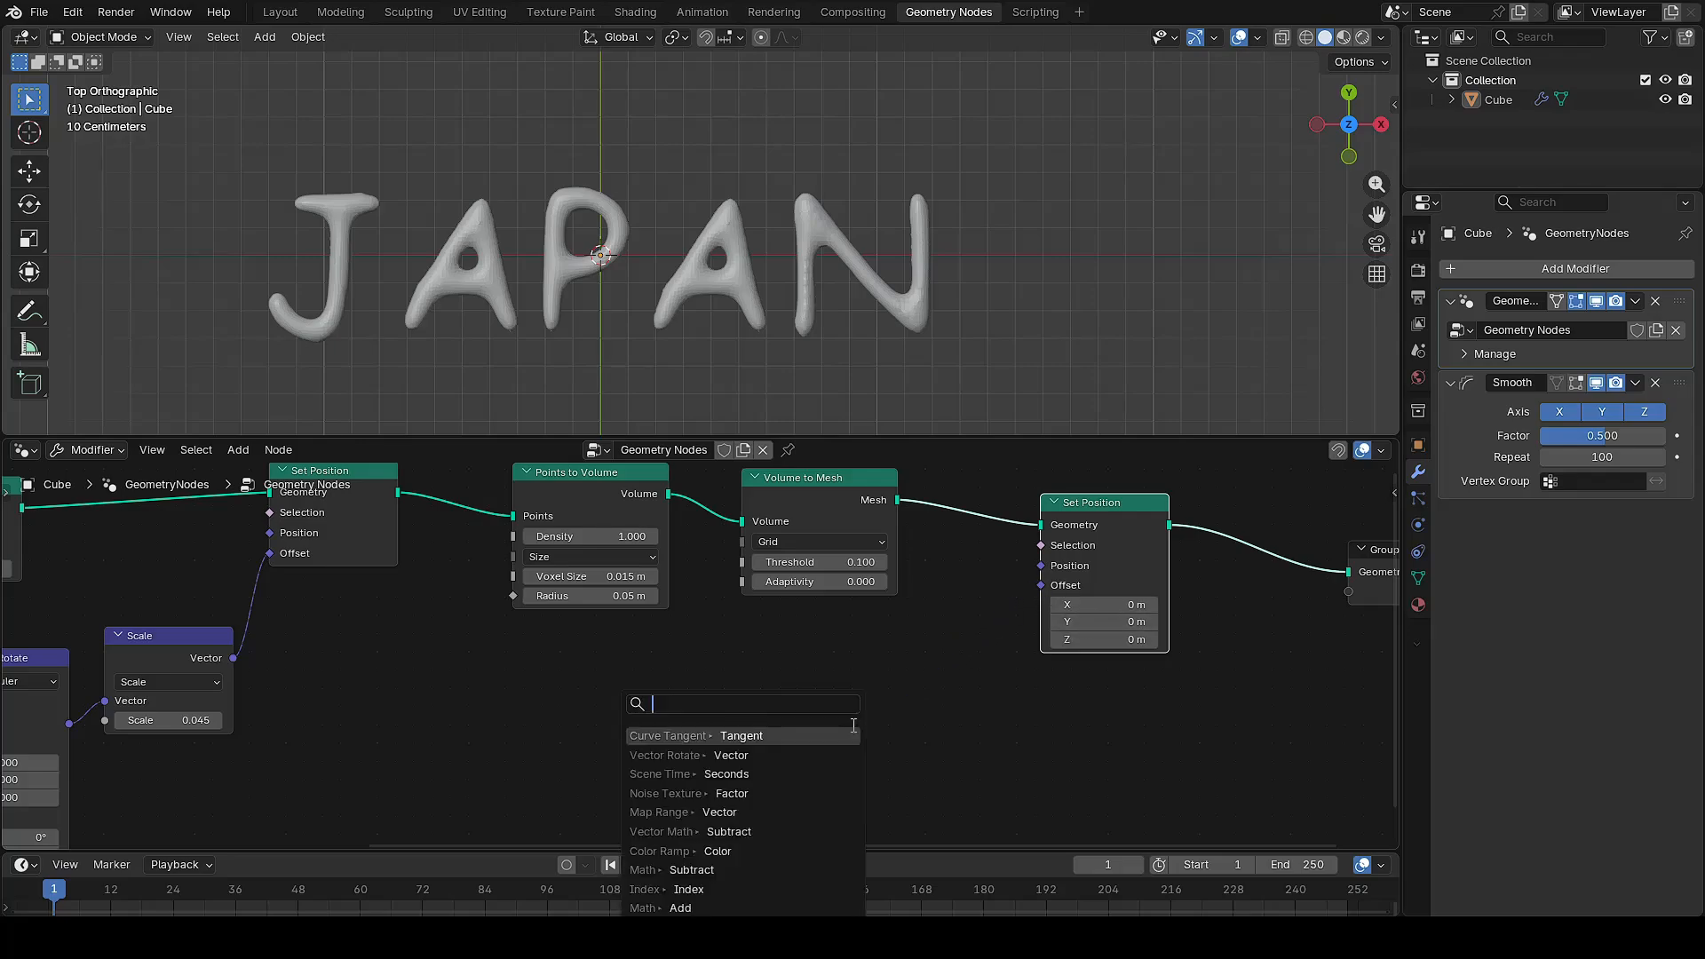
{"action": "type", "text": "noise"}
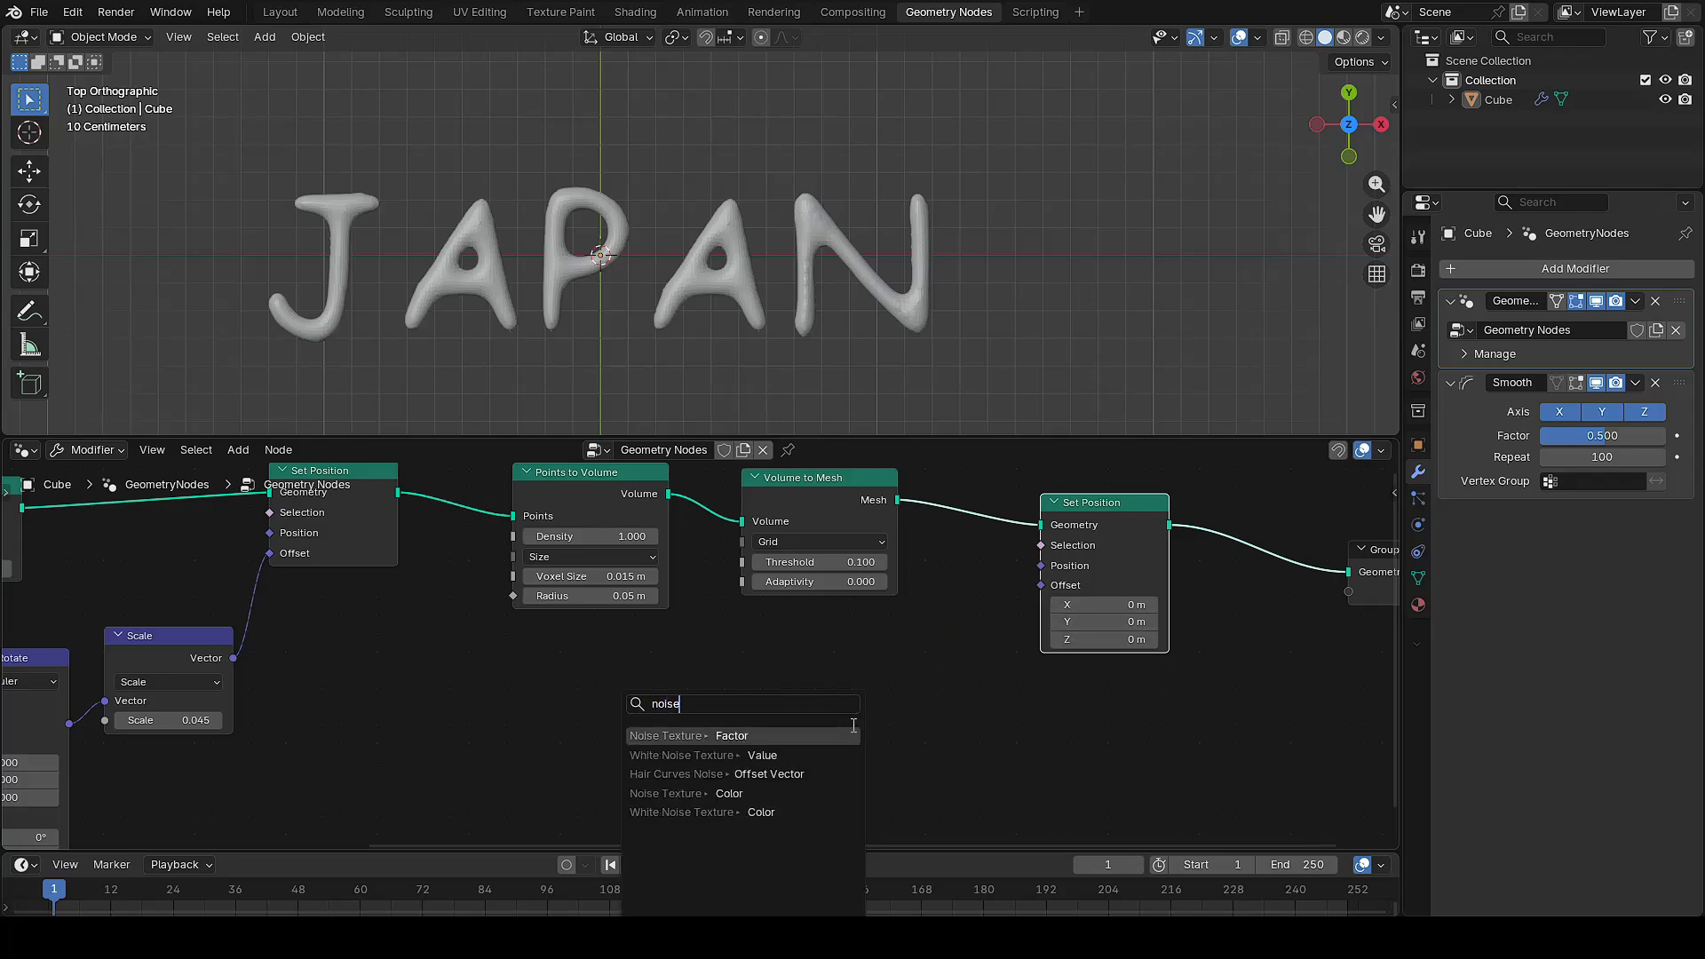
{"action": "key", "text": "Return"}
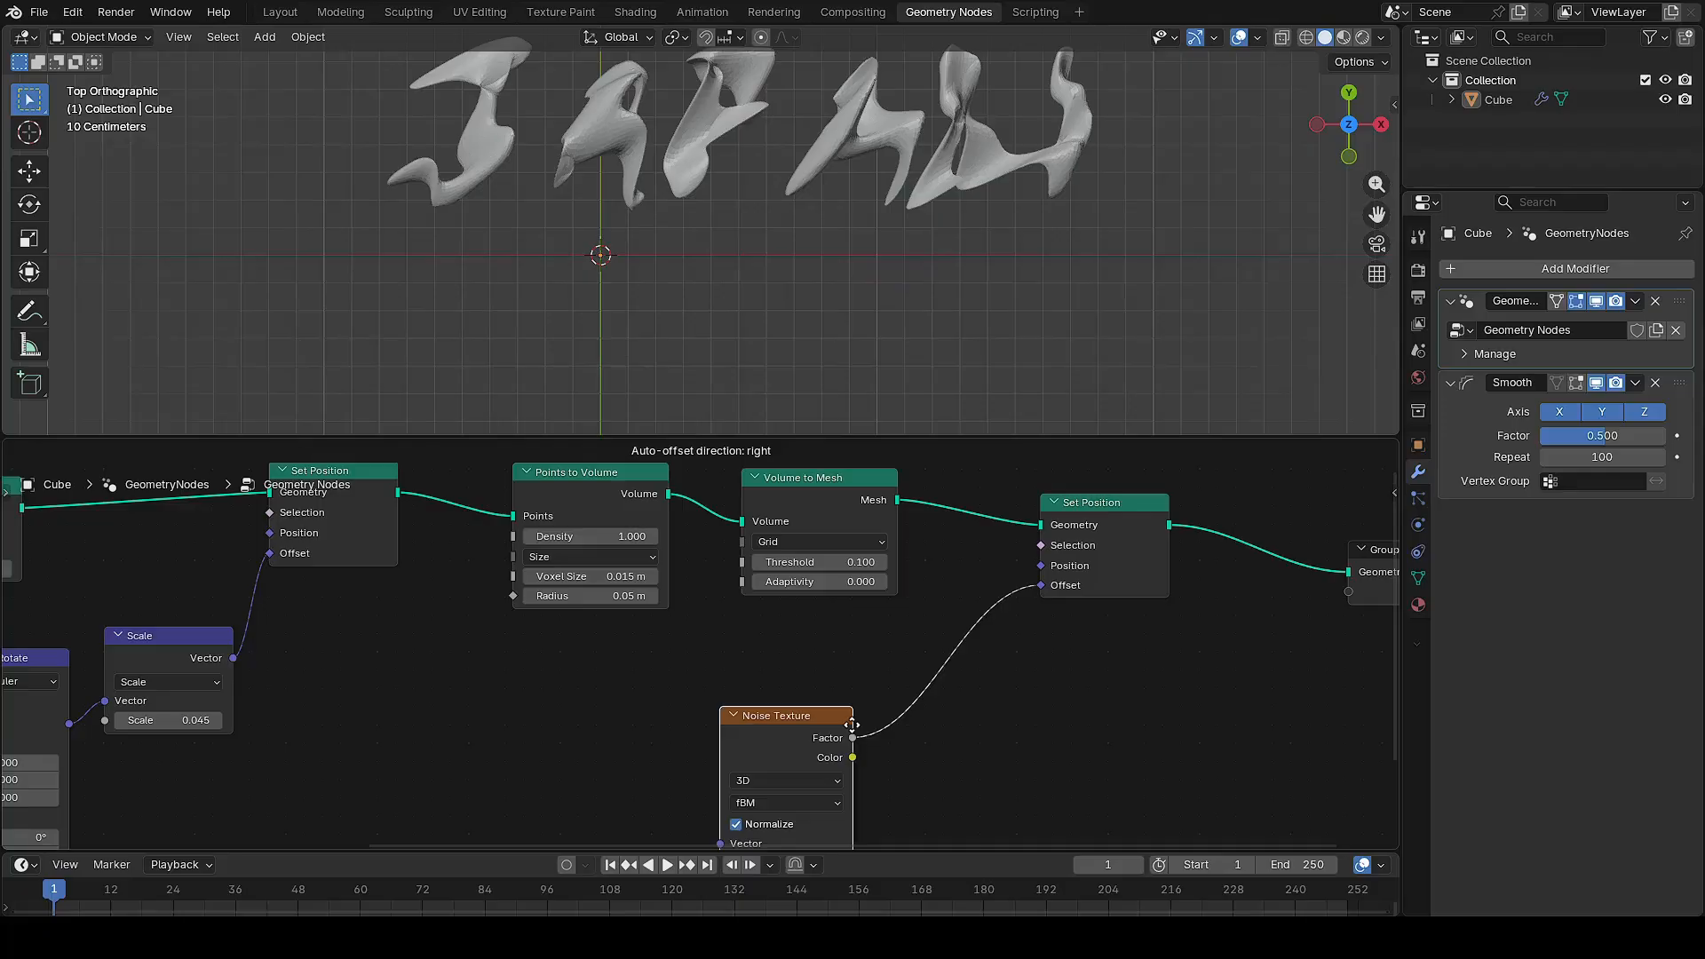
{"action": "left_click", "coordinate": [822, 741]}
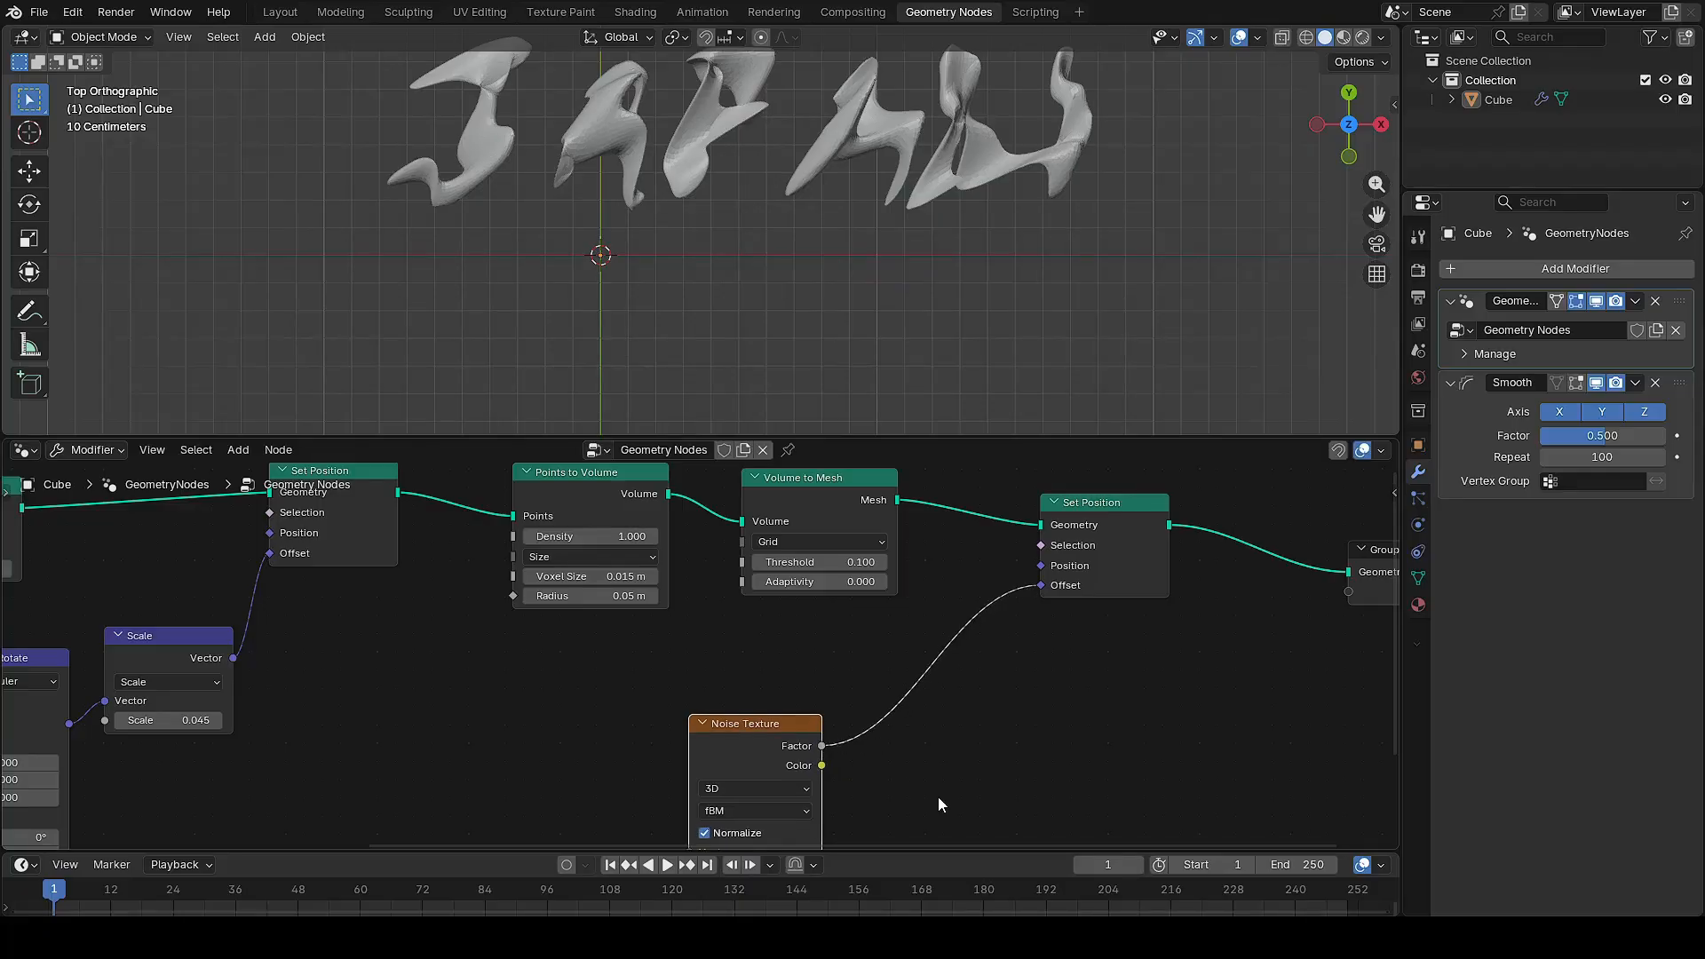
{"action": "middle_click_drag", "start_coordinate": [941, 804], "coordinate": [929, 651]}
{"action": "left_click", "coordinate": [749, 639]}
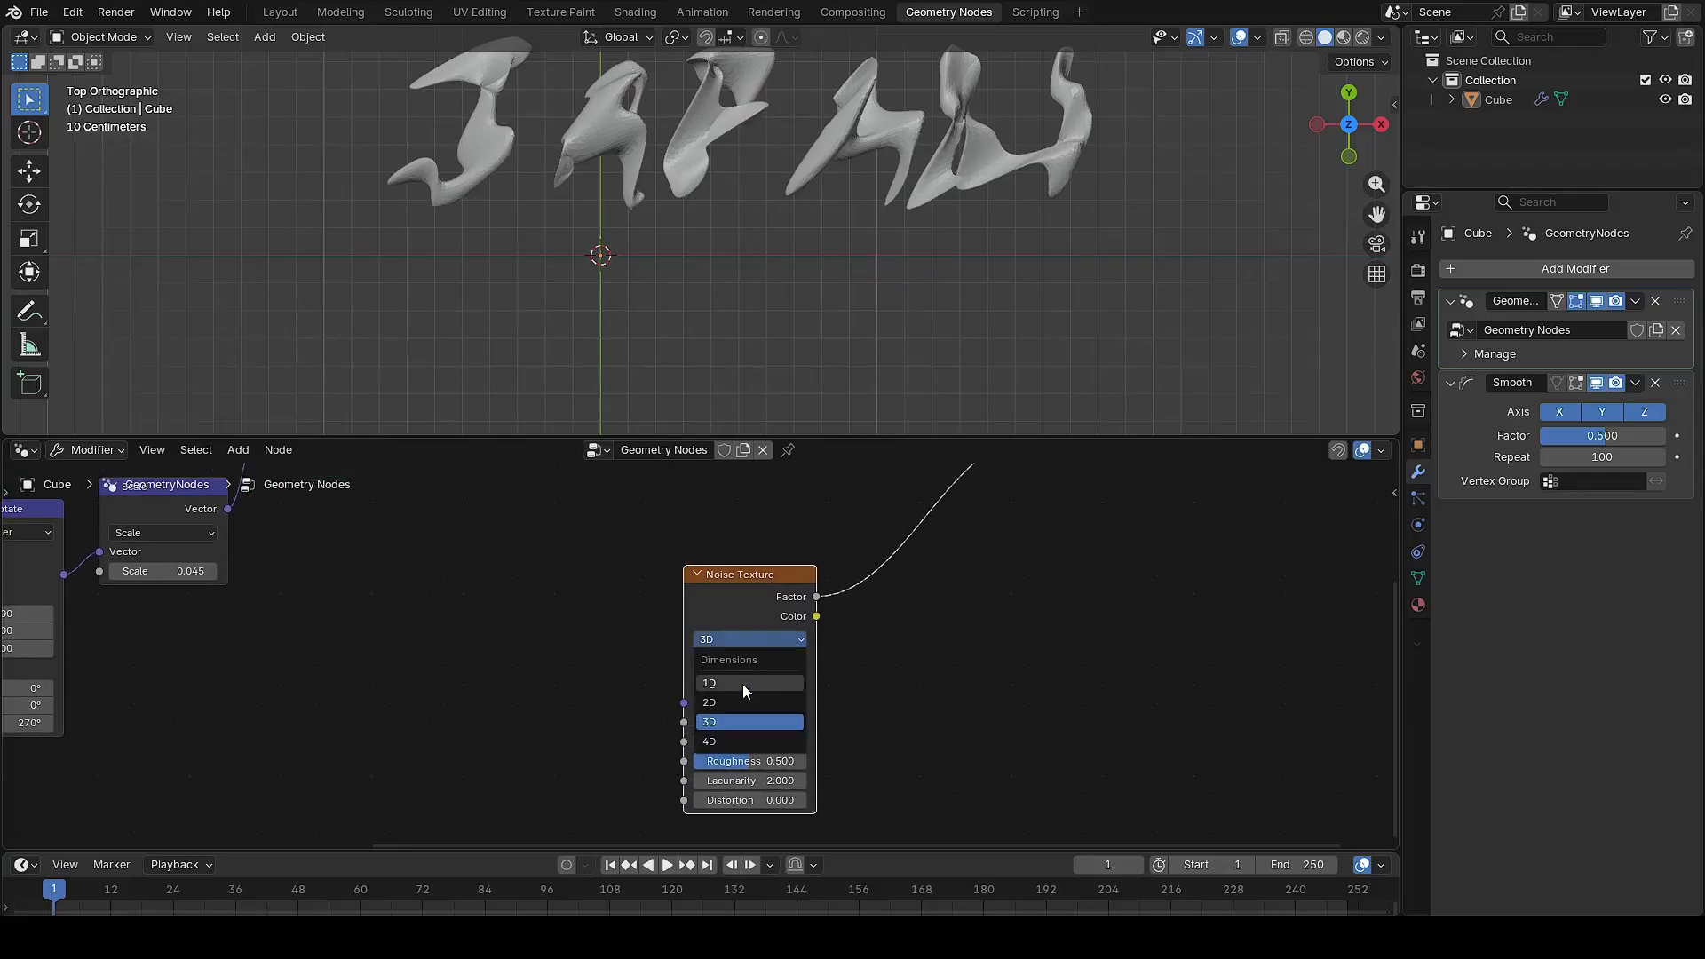
{"action": "left_click", "coordinate": [743, 740]}
Connect the Seconds output of a new Scene Time node to the Noise Texture's W input
{"action": "middle_click_drag", "start_coordinate": [935, 627], "coordinate": [973, 640]}
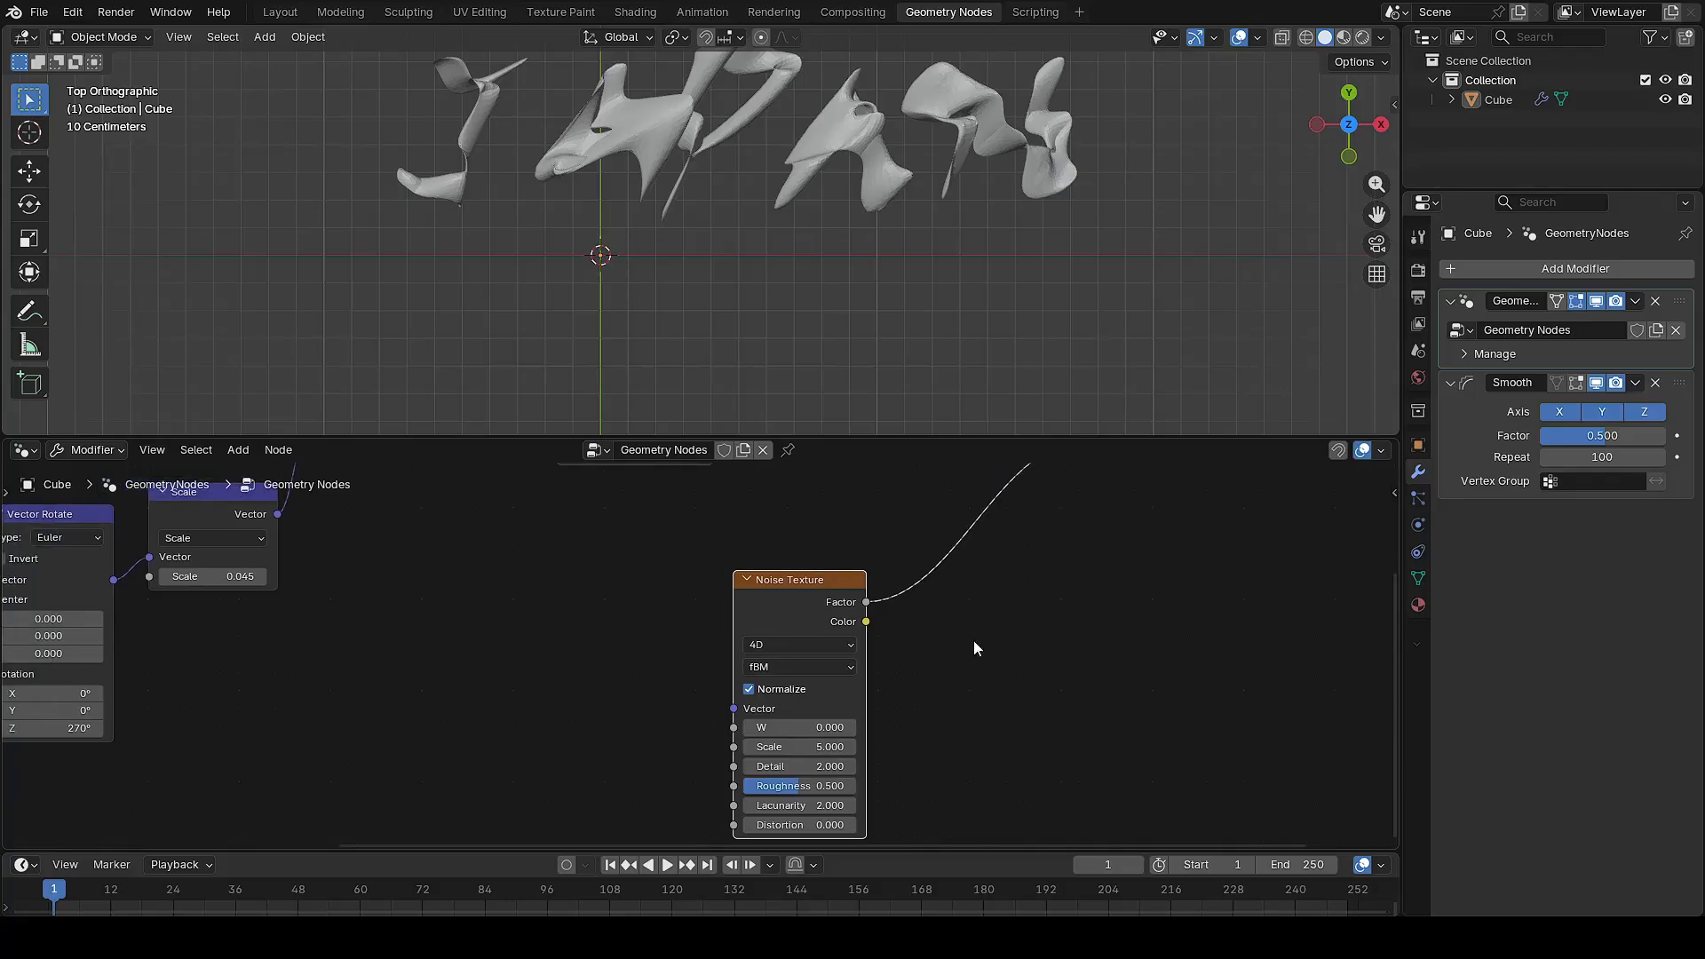
{"action": "left_click_drag", "start_coordinate": [733, 727], "coordinate": [653, 691]}
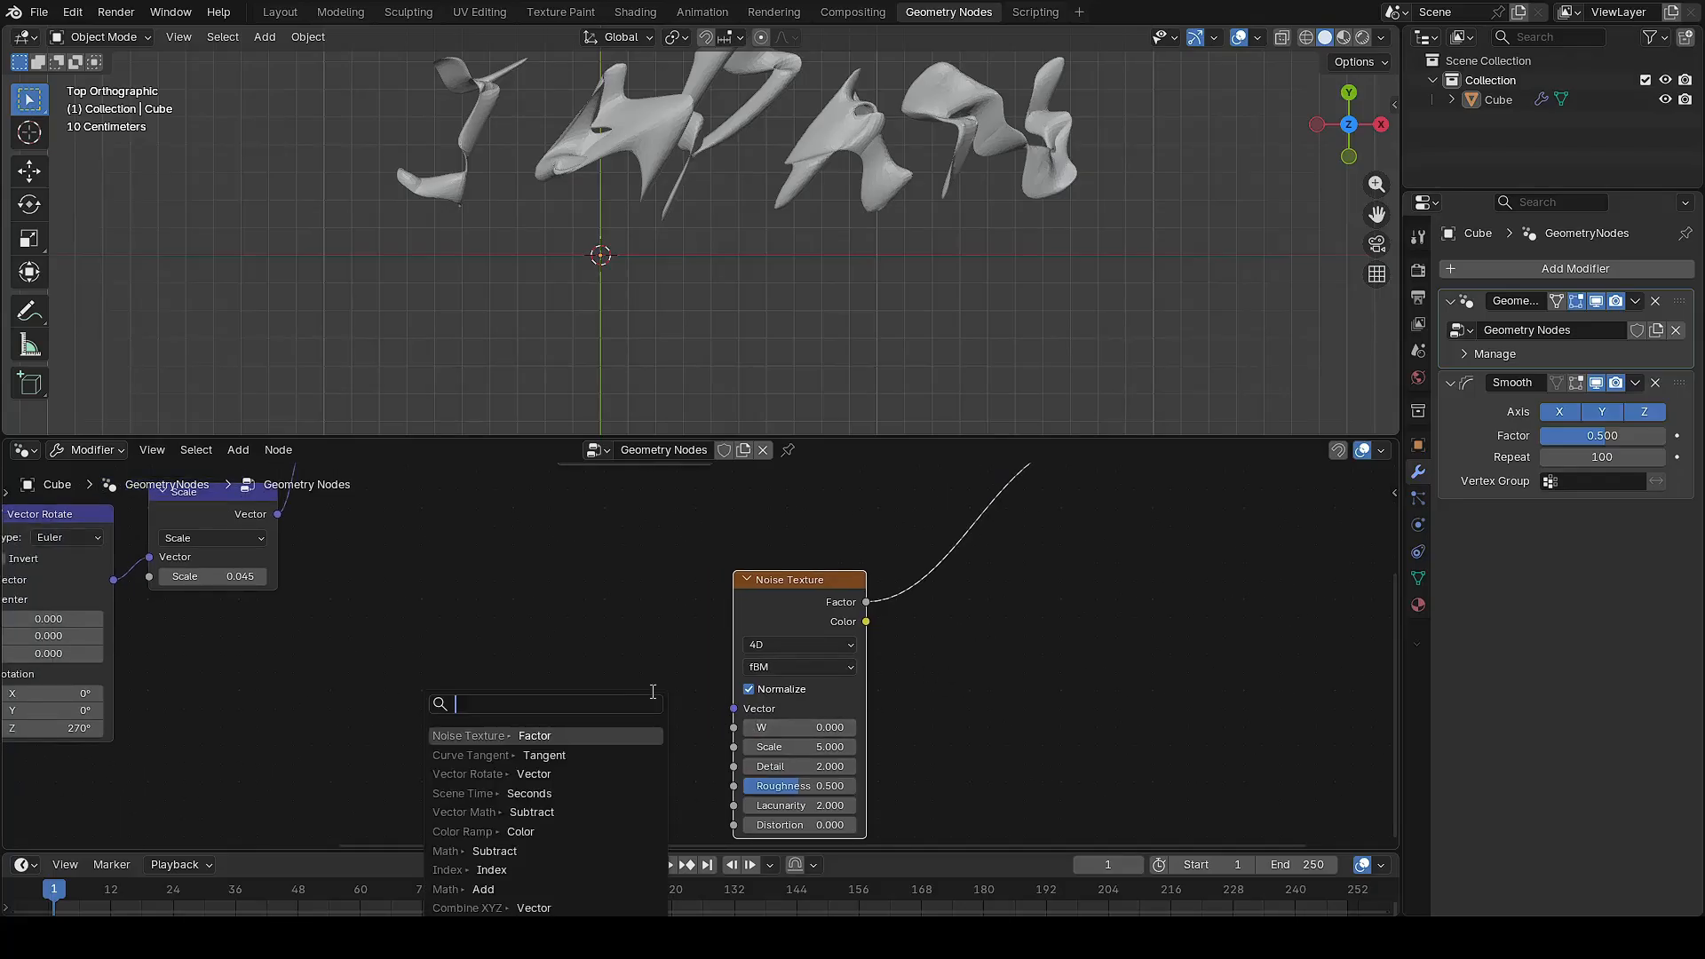
{"action": "type", "text": "scene"}
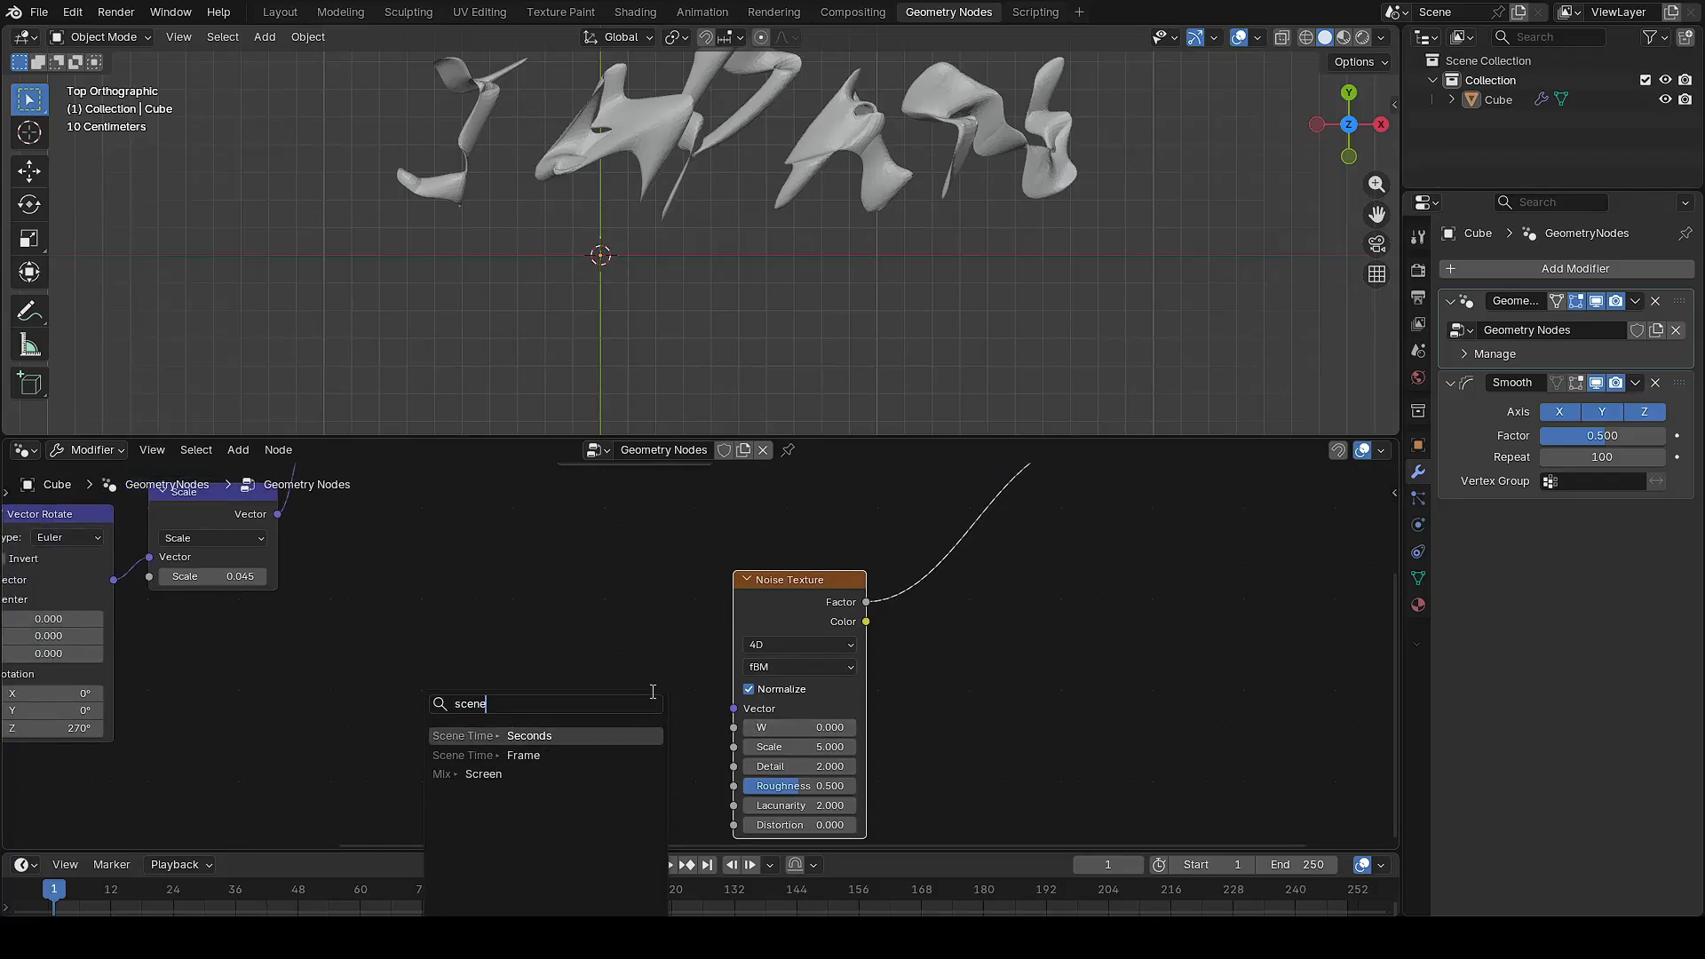
{"action": "key", "text": "Return"}
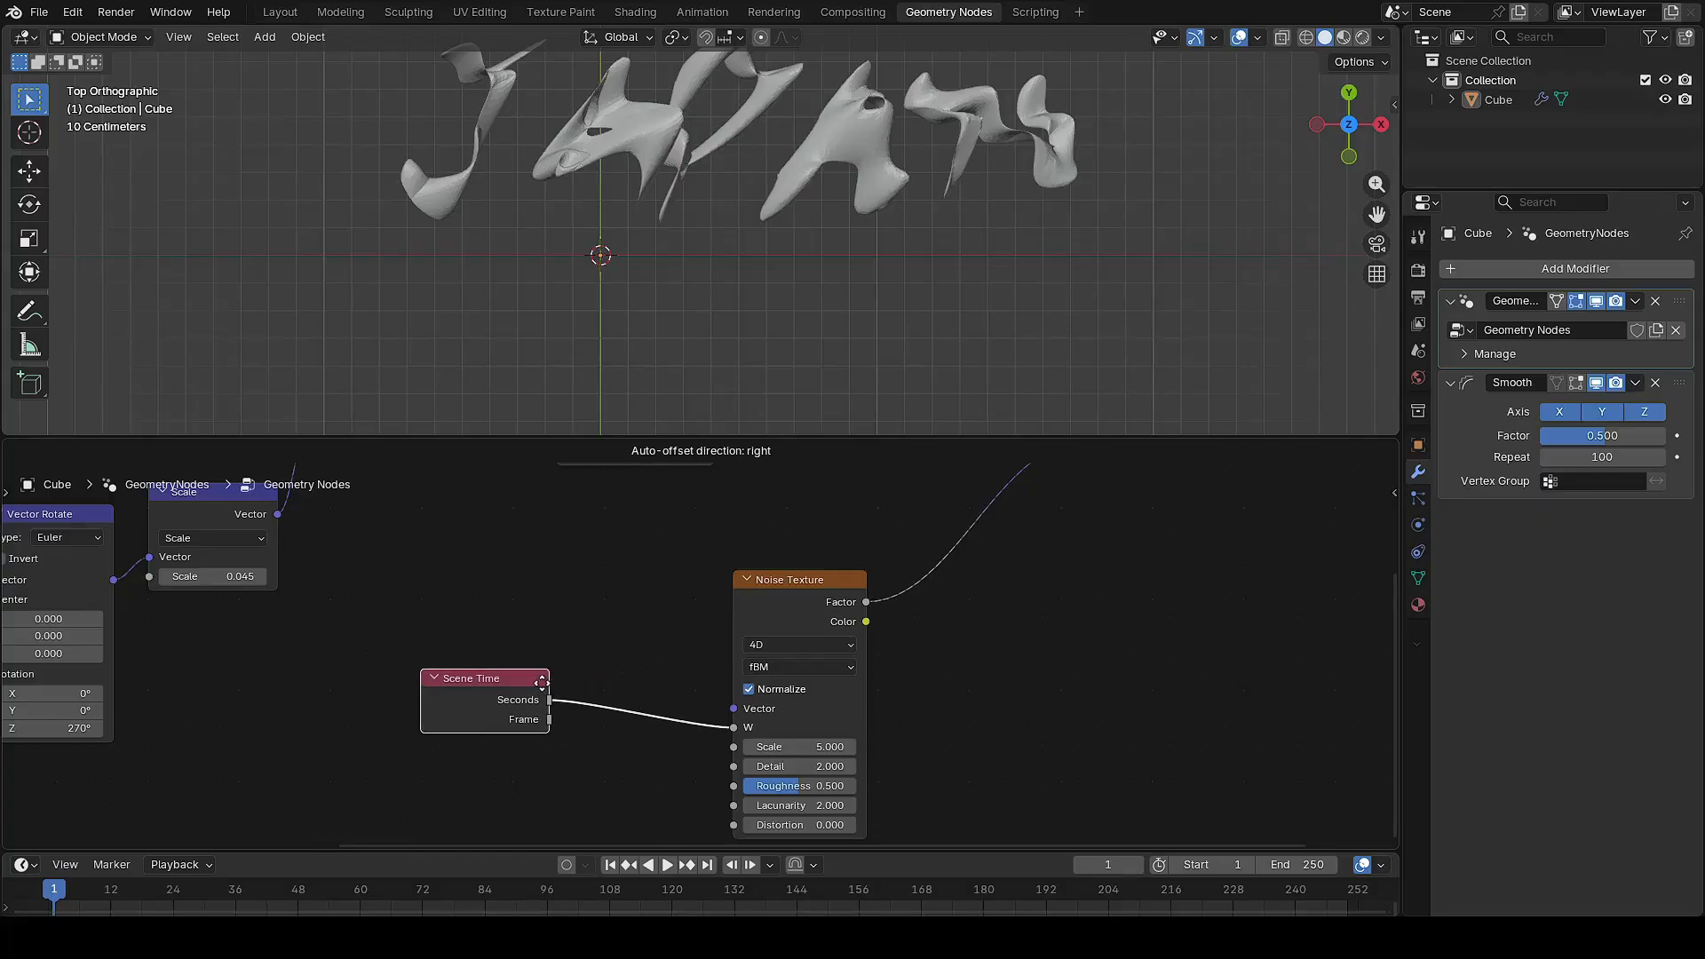
{"action": "left_click", "coordinate": [524, 683]}
Insert a math Multiply node between Scene Time and the Noise Texture's W and set its value to 1.2
{"action": "key", "text": "shift+a"}
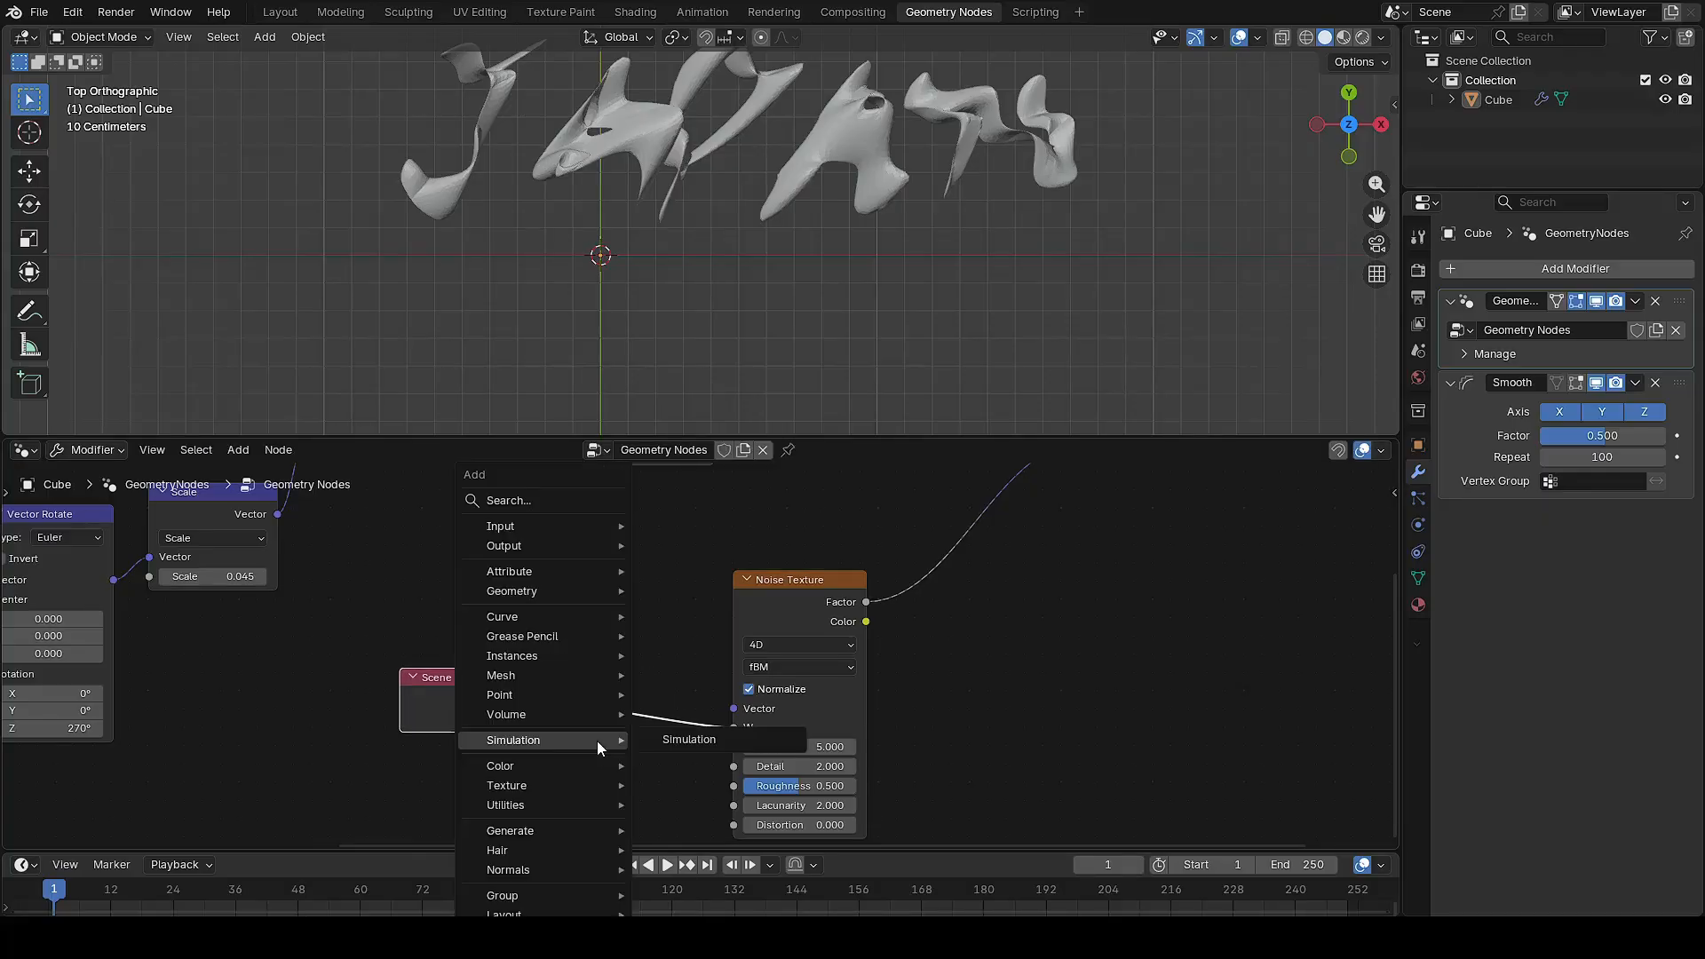
{"action": "type", "text": "mult"}
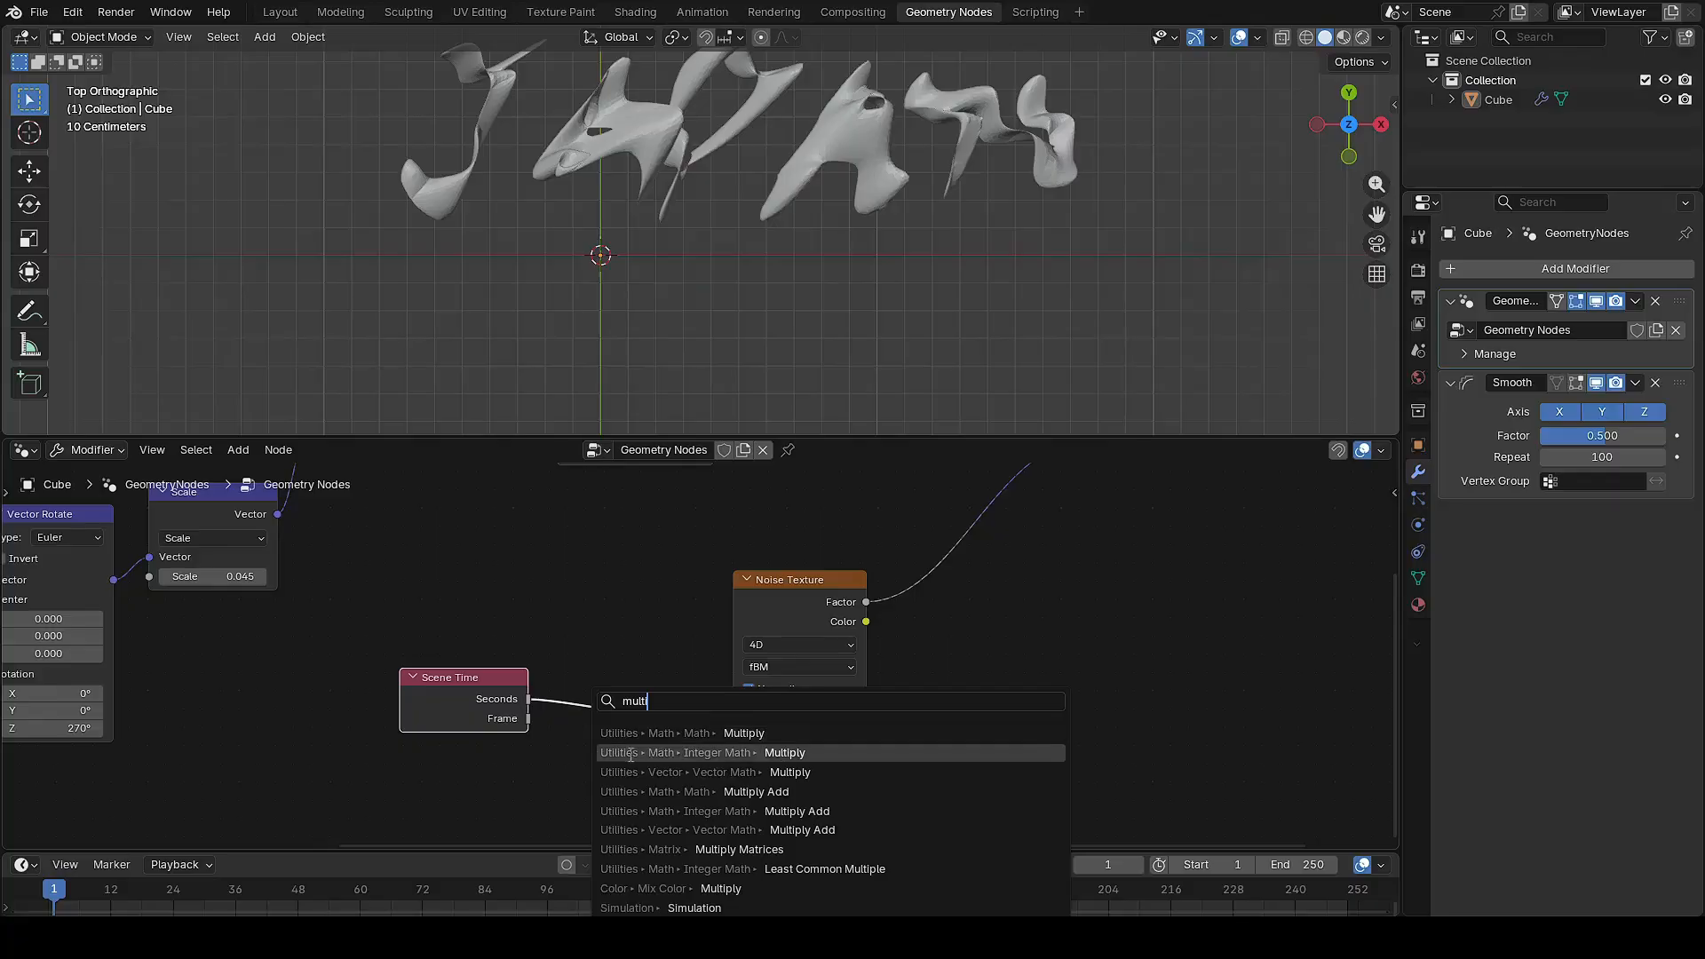
{"action": "left_click", "coordinate": [622, 733]}
{"action": "left_click", "coordinate": [573, 683]}
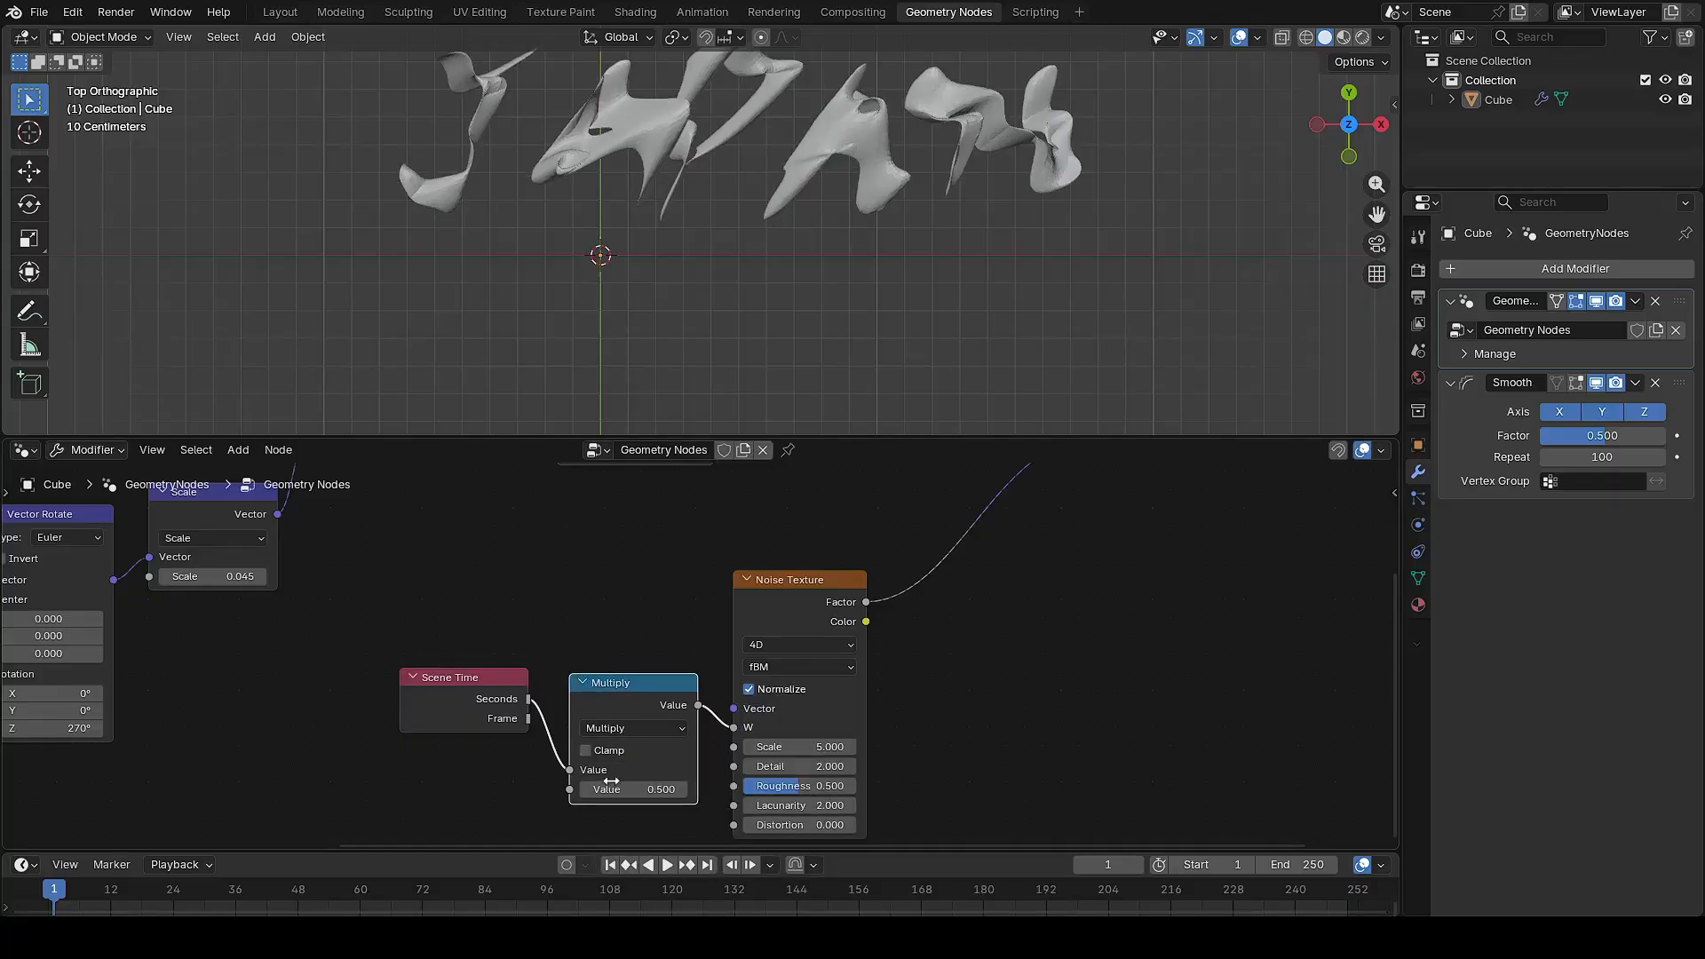
{"action": "left_click", "coordinate": [645, 790]}
{"action": "type", "text": "1.2"}
{"action": "key", "text": "Return"}
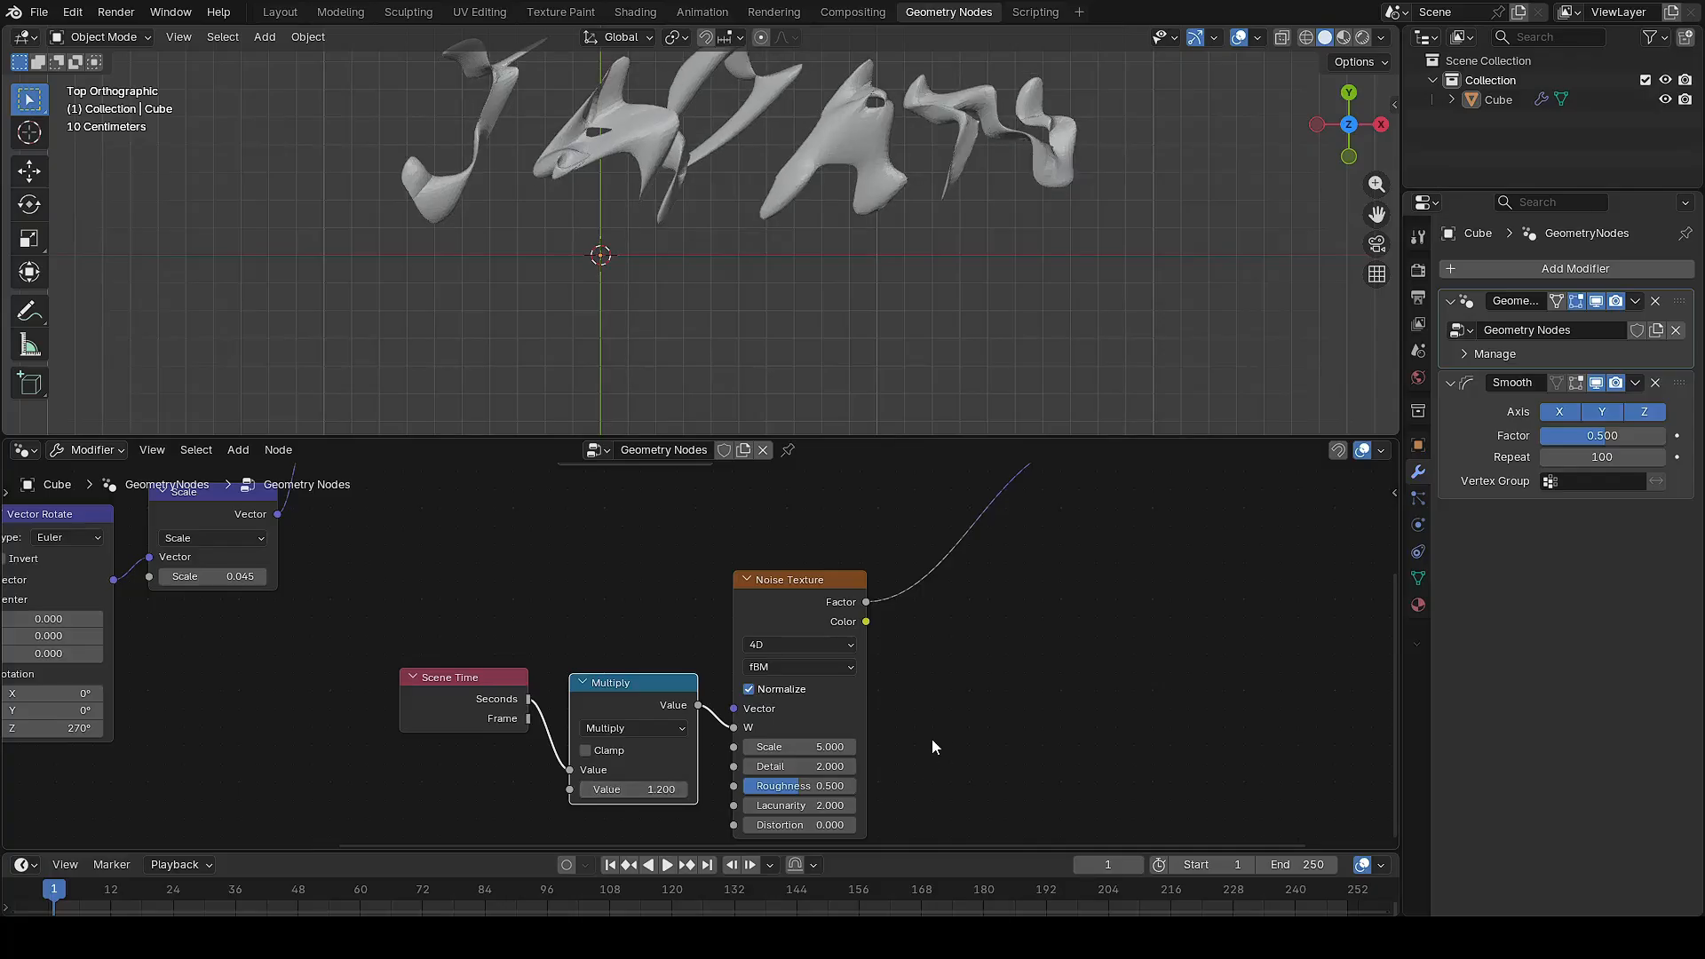
Insert a vector math Subtract node between the Noise Texture's Factor and the second Set Position node's Offset
{"action": "scroll", "coordinate": [932, 701], "scroll_direction": "down", "scroll_amount": 2}
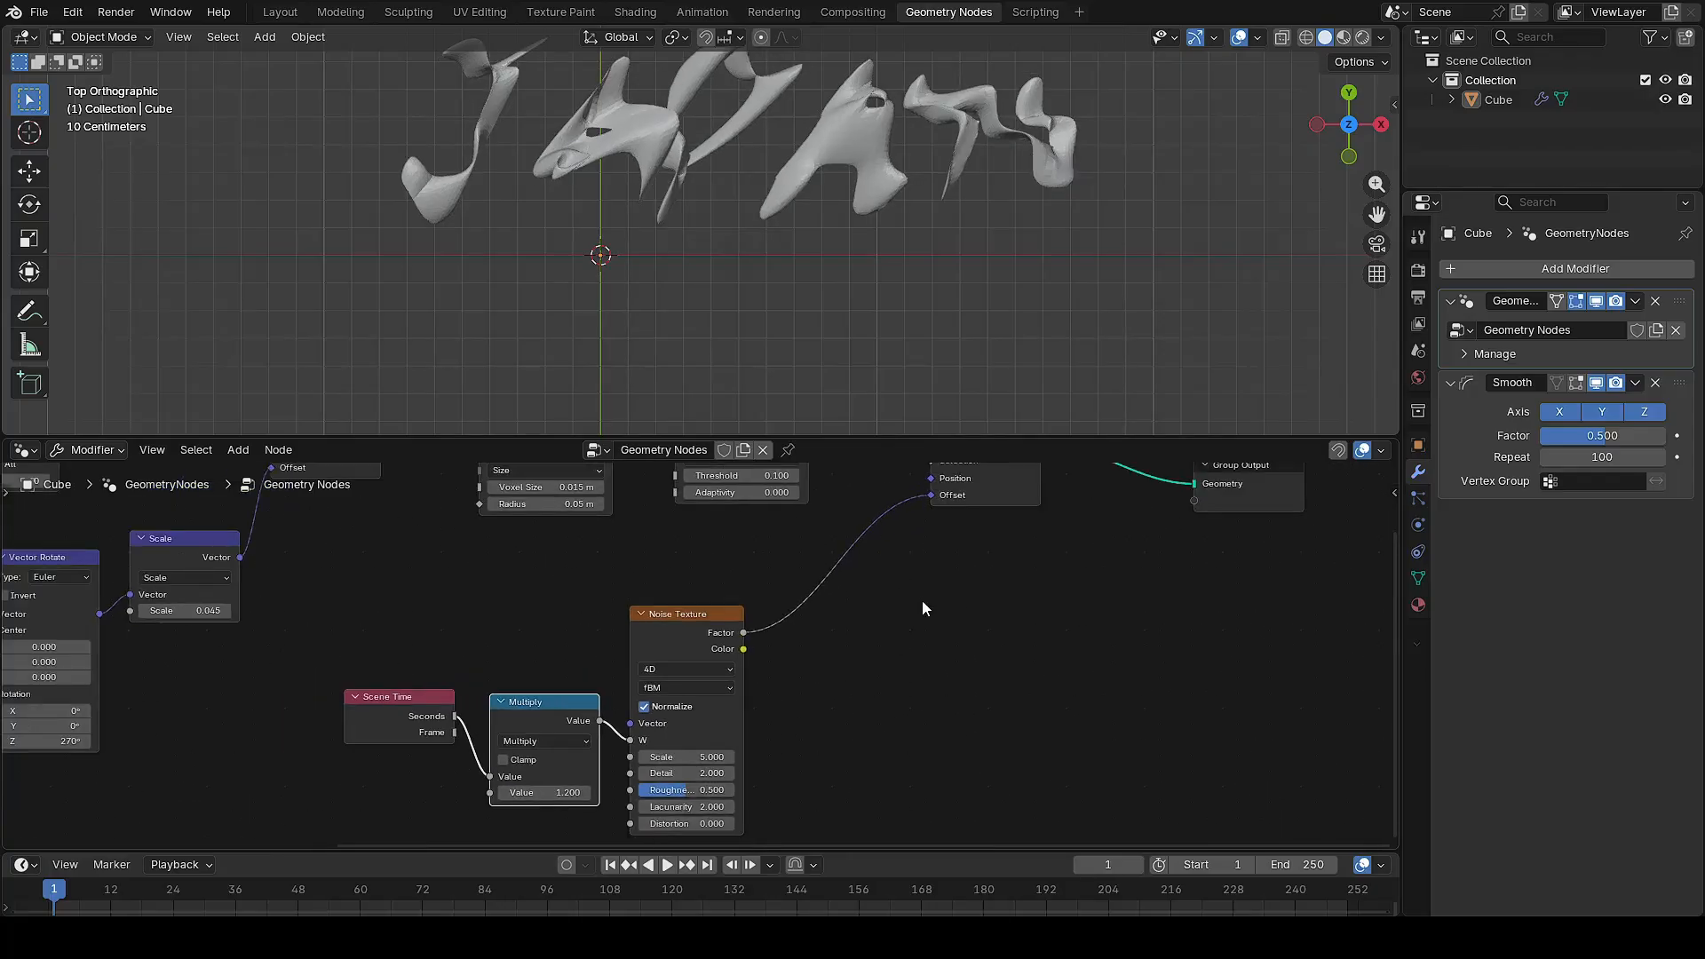
{"action": "middle_click_drag", "start_coordinate": [923, 588], "coordinate": [707, 755]}
{"action": "scroll", "coordinate": [702, 621], "scroll_direction": "up", "scroll_amount": 4}
{"action": "key", "text": "shift+a"}
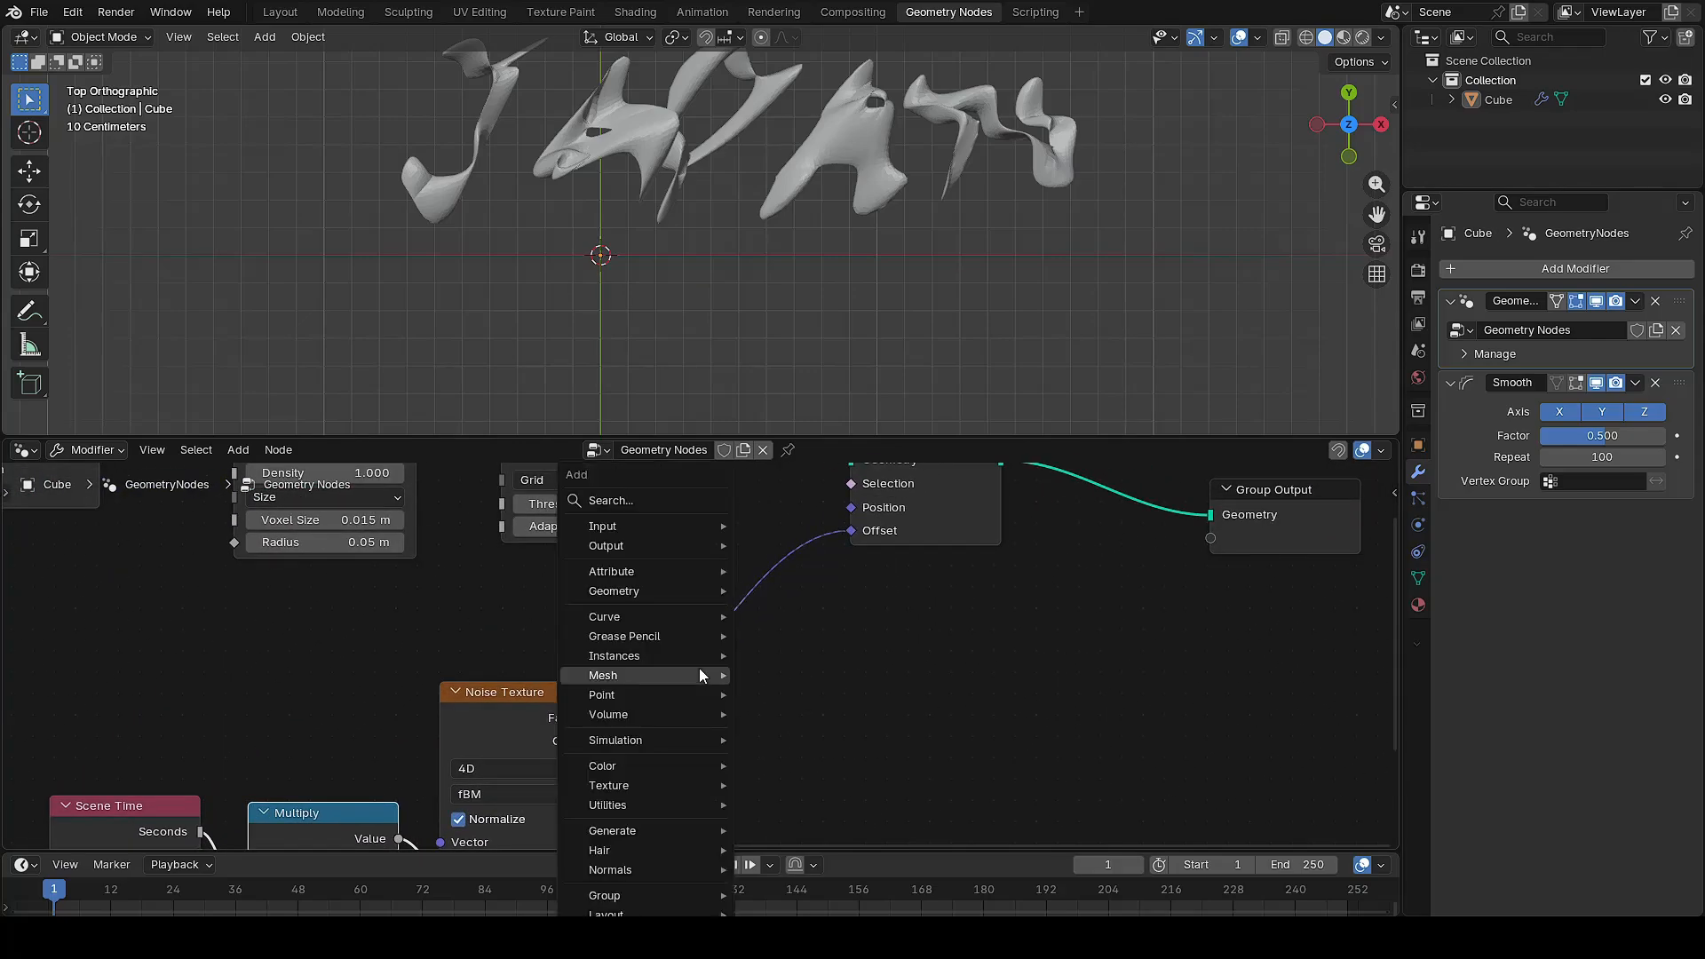
{"action": "type", "text": "subtr"}
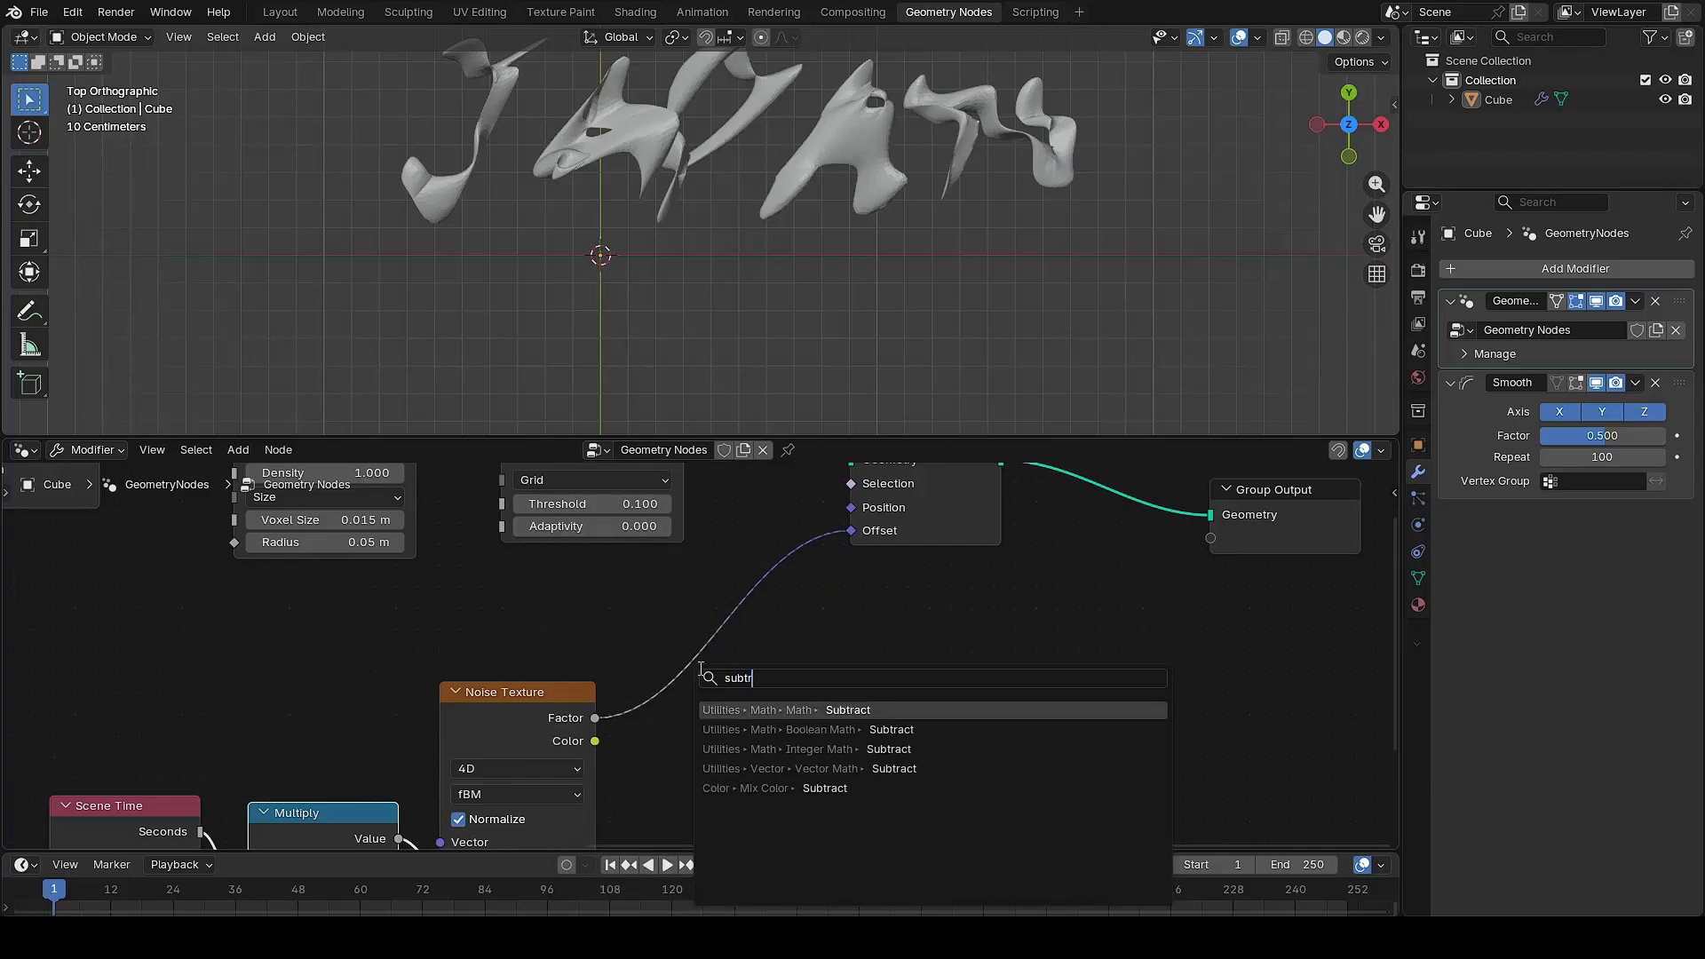
{"action": "type", "text": "act"}
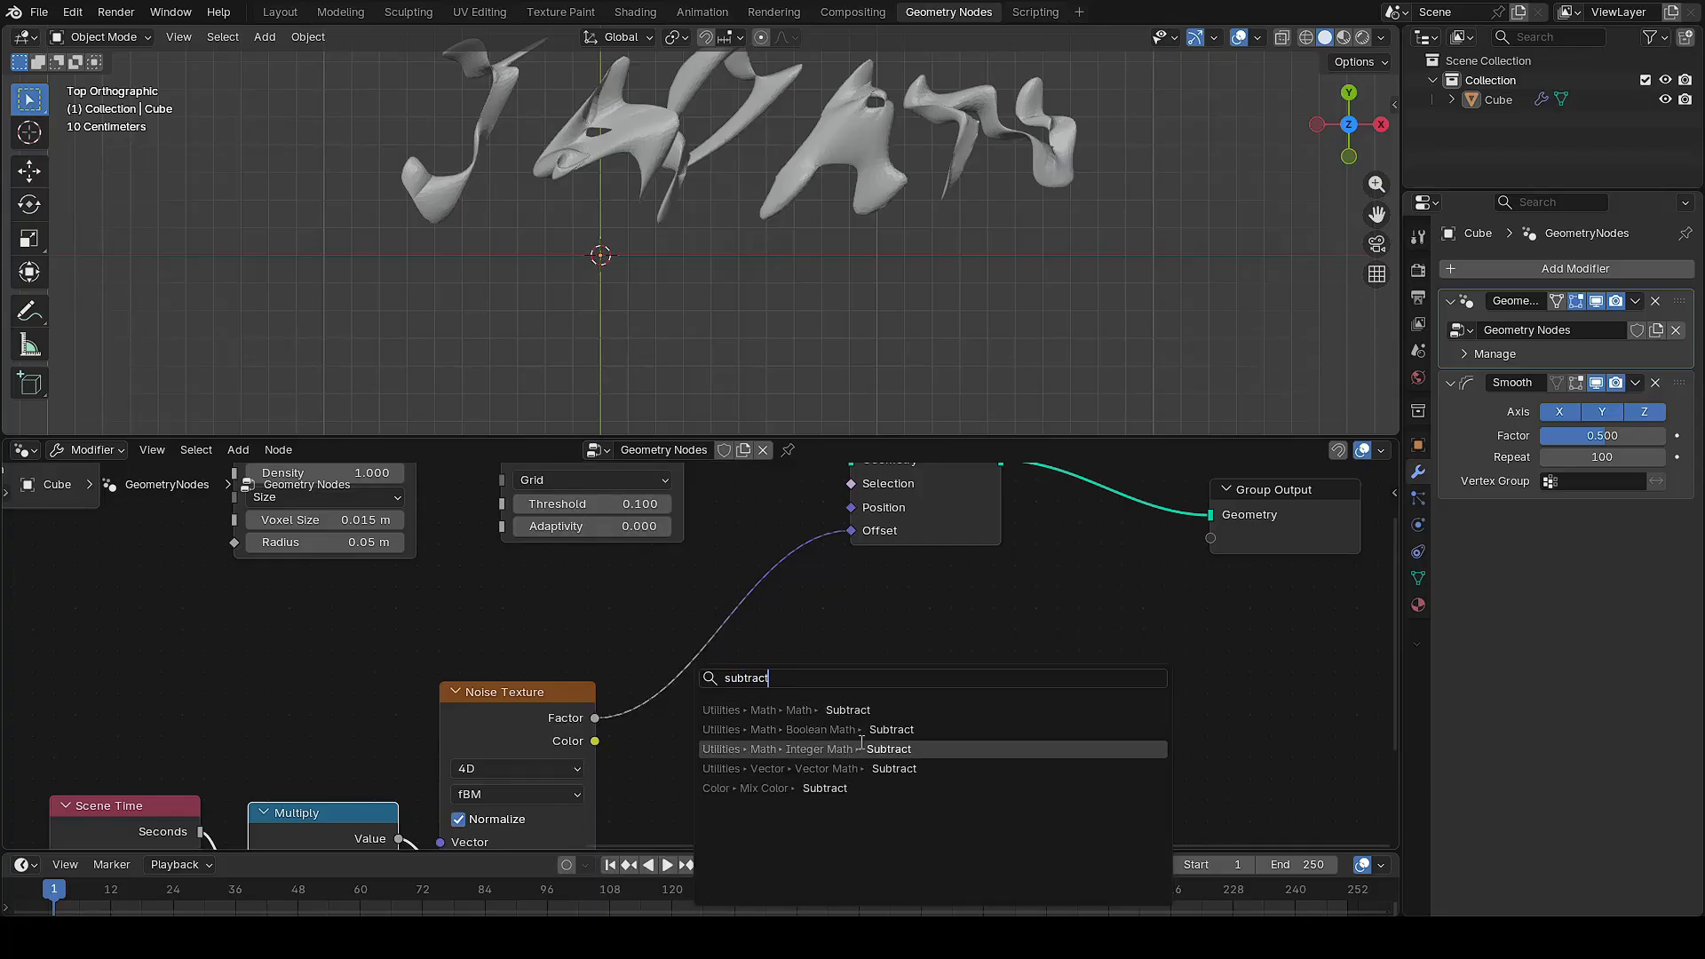
{"action": "left_click", "coordinate": [884, 768]}
{"action": "left_click", "coordinate": [701, 604]}
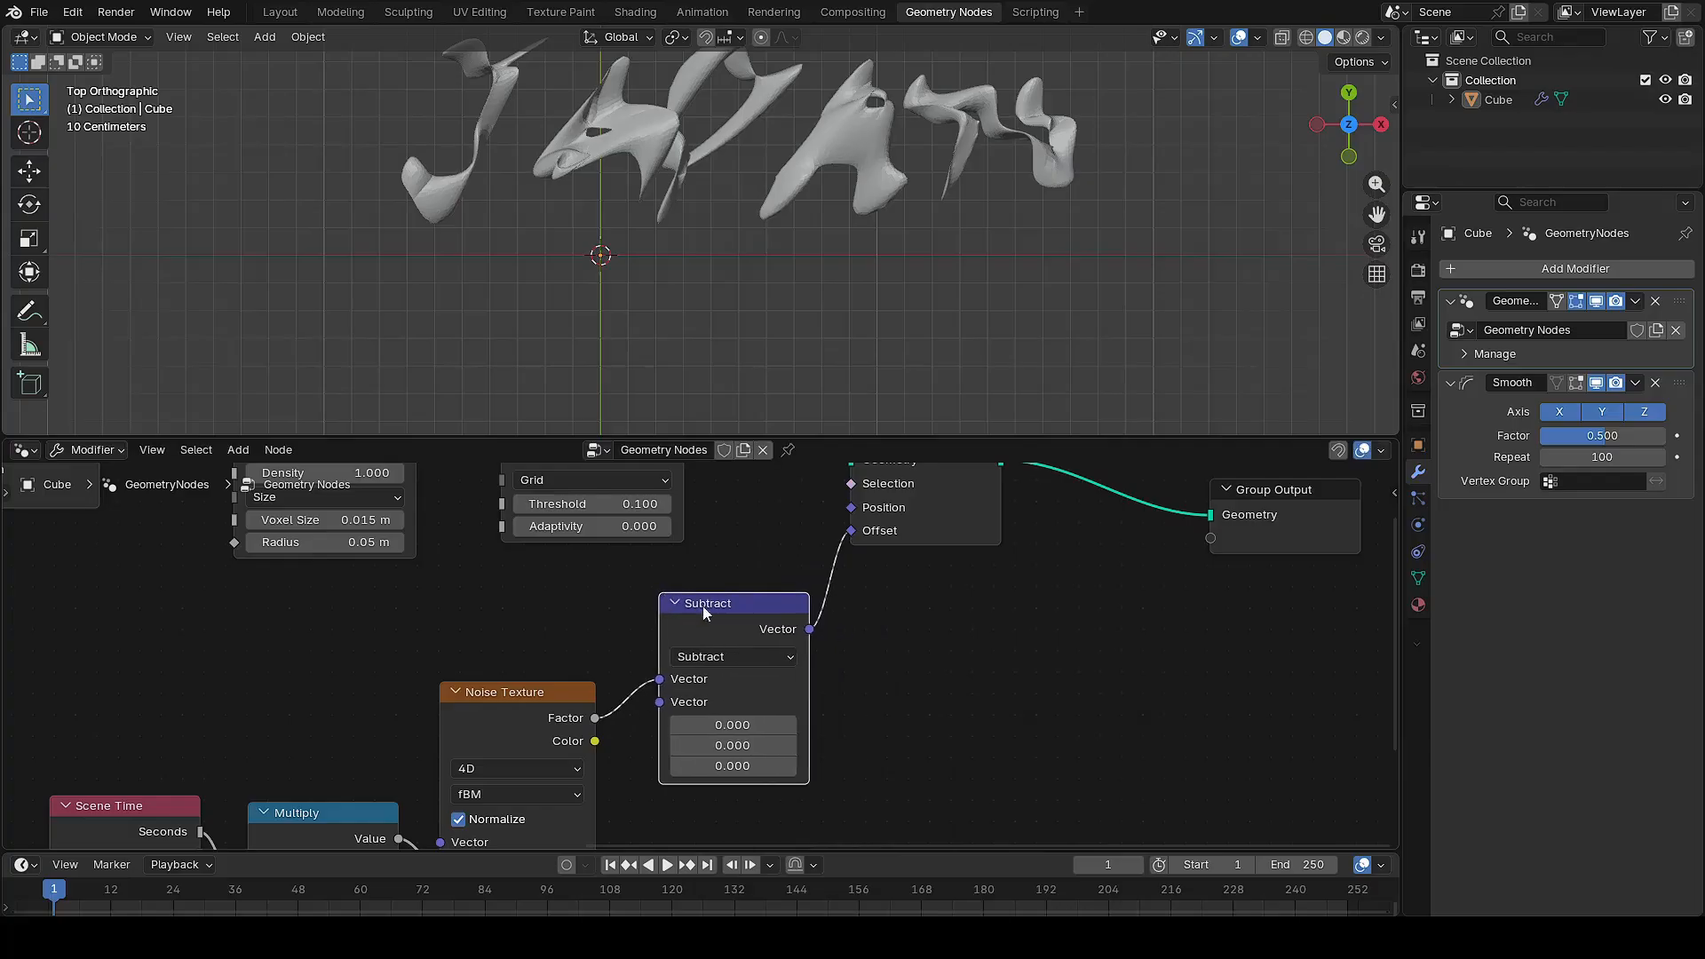
Set all three components of the Subtract node's second vector to 0.5
{"action": "left_click", "coordinate": [746, 725]}
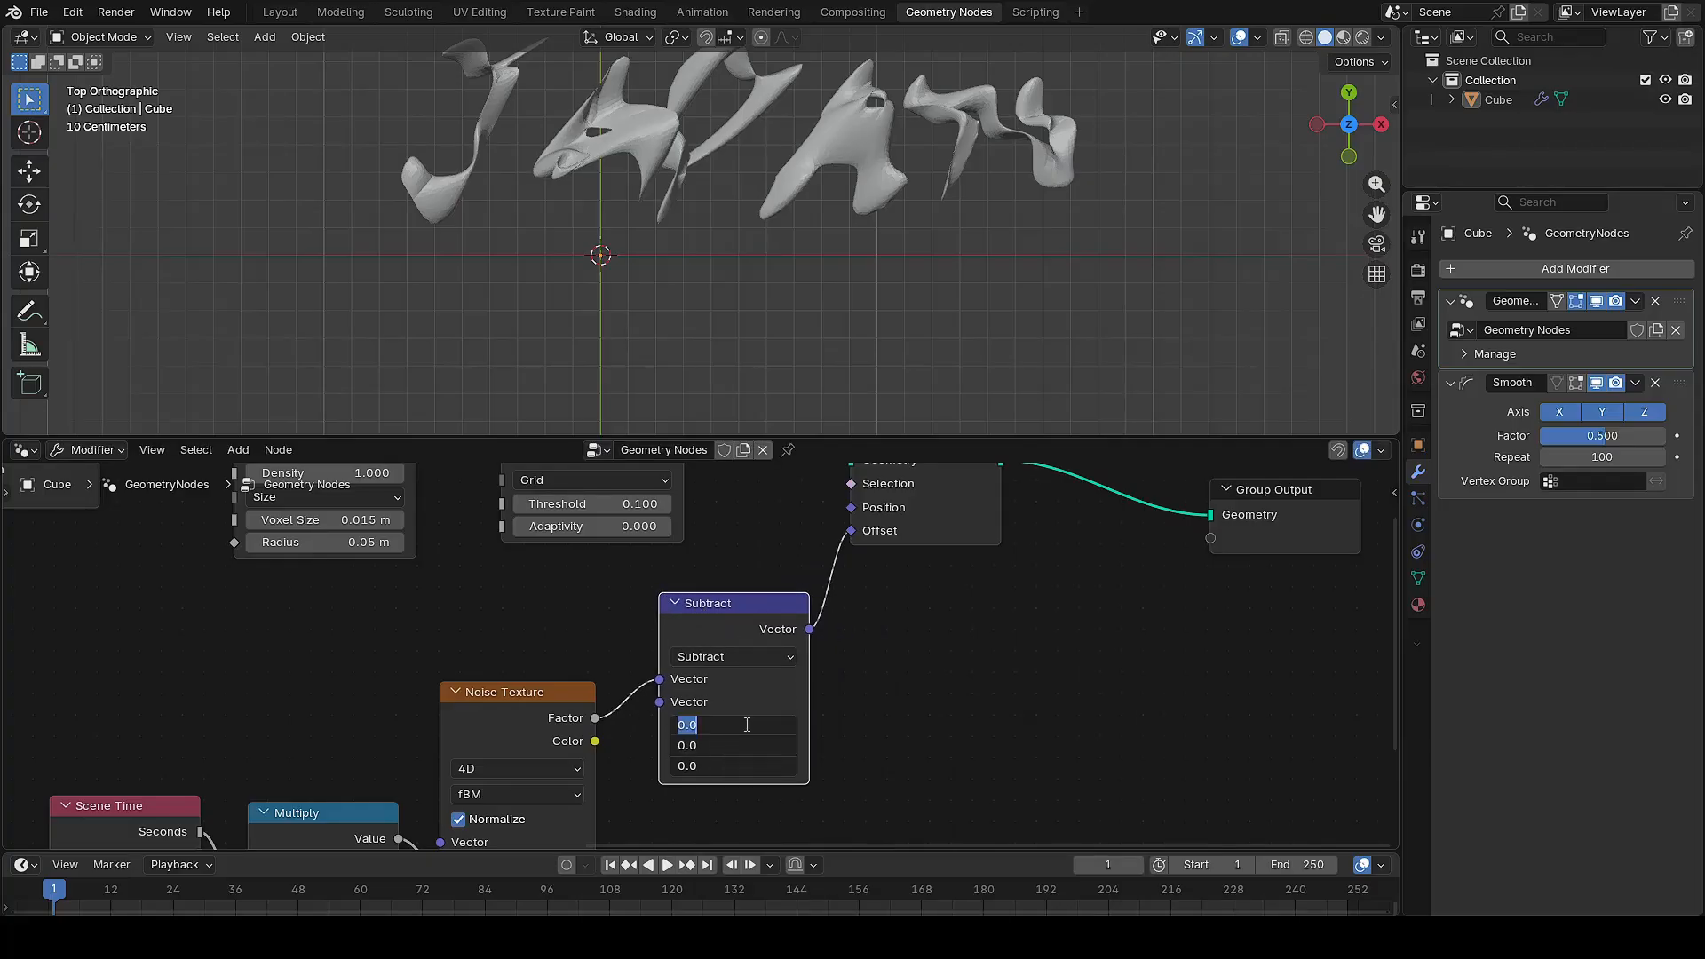
{"action": "type", "text": "0"}
{"action": "key", "text": "Return"}
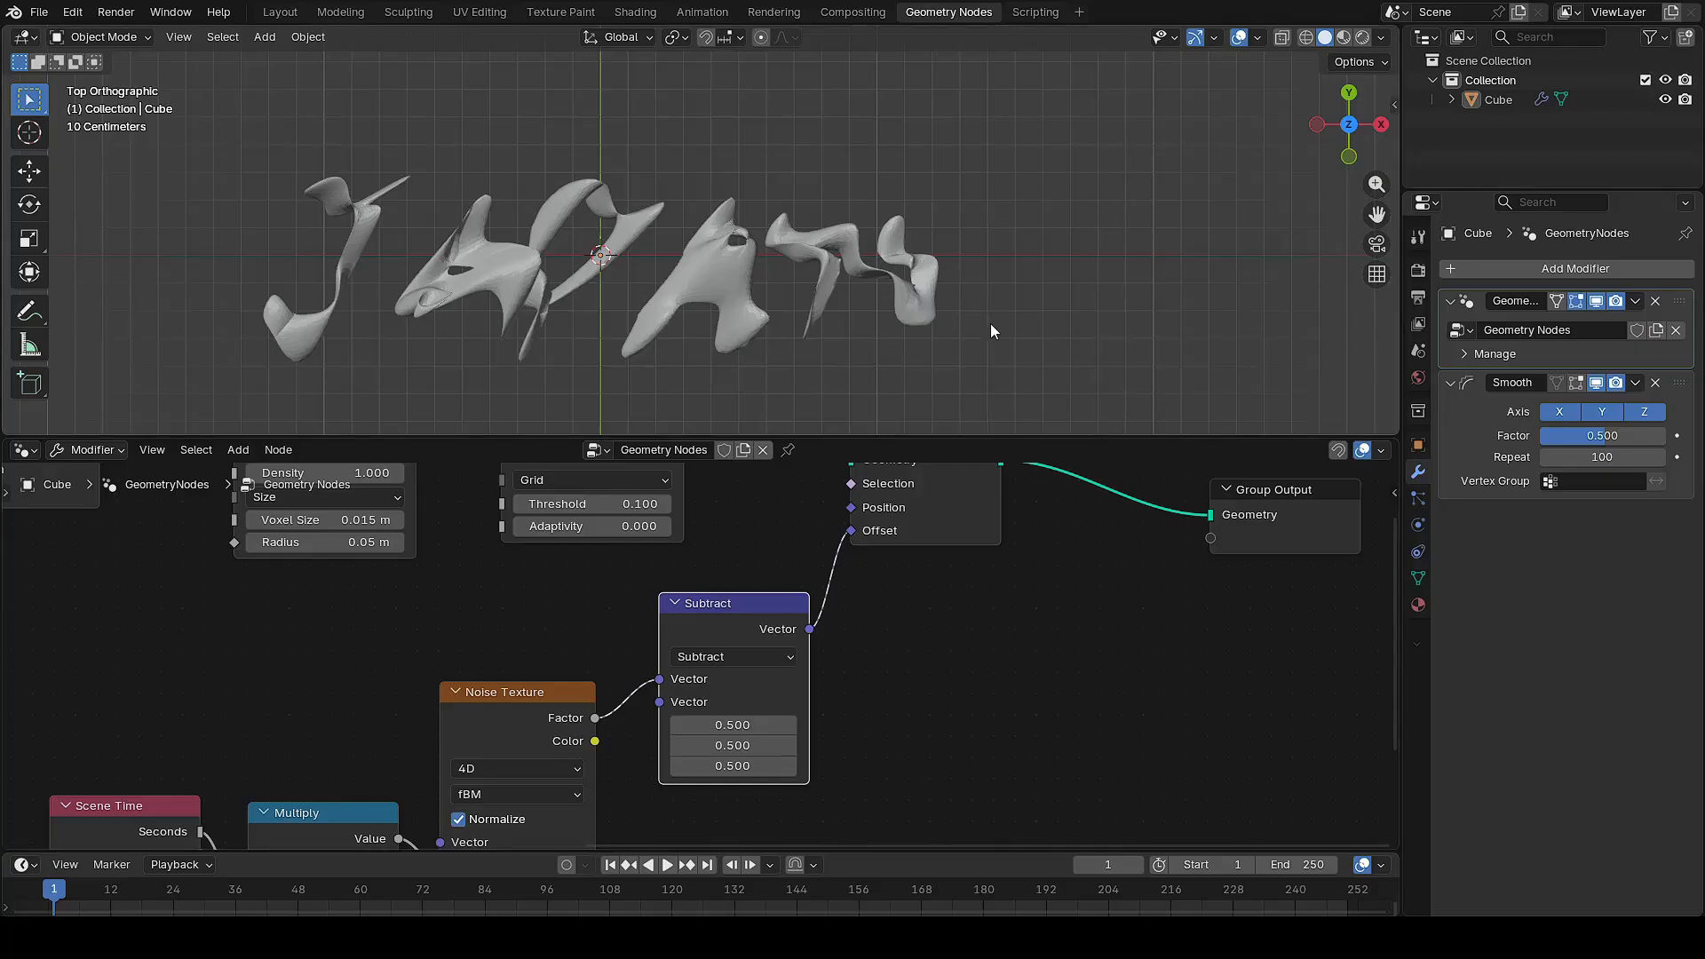
Try the 4D Noise Texture's Scale at 10.23 and at 2
{"action": "middle_click_drag", "start_coordinate": [896, 736], "coordinate": [960, 602]}
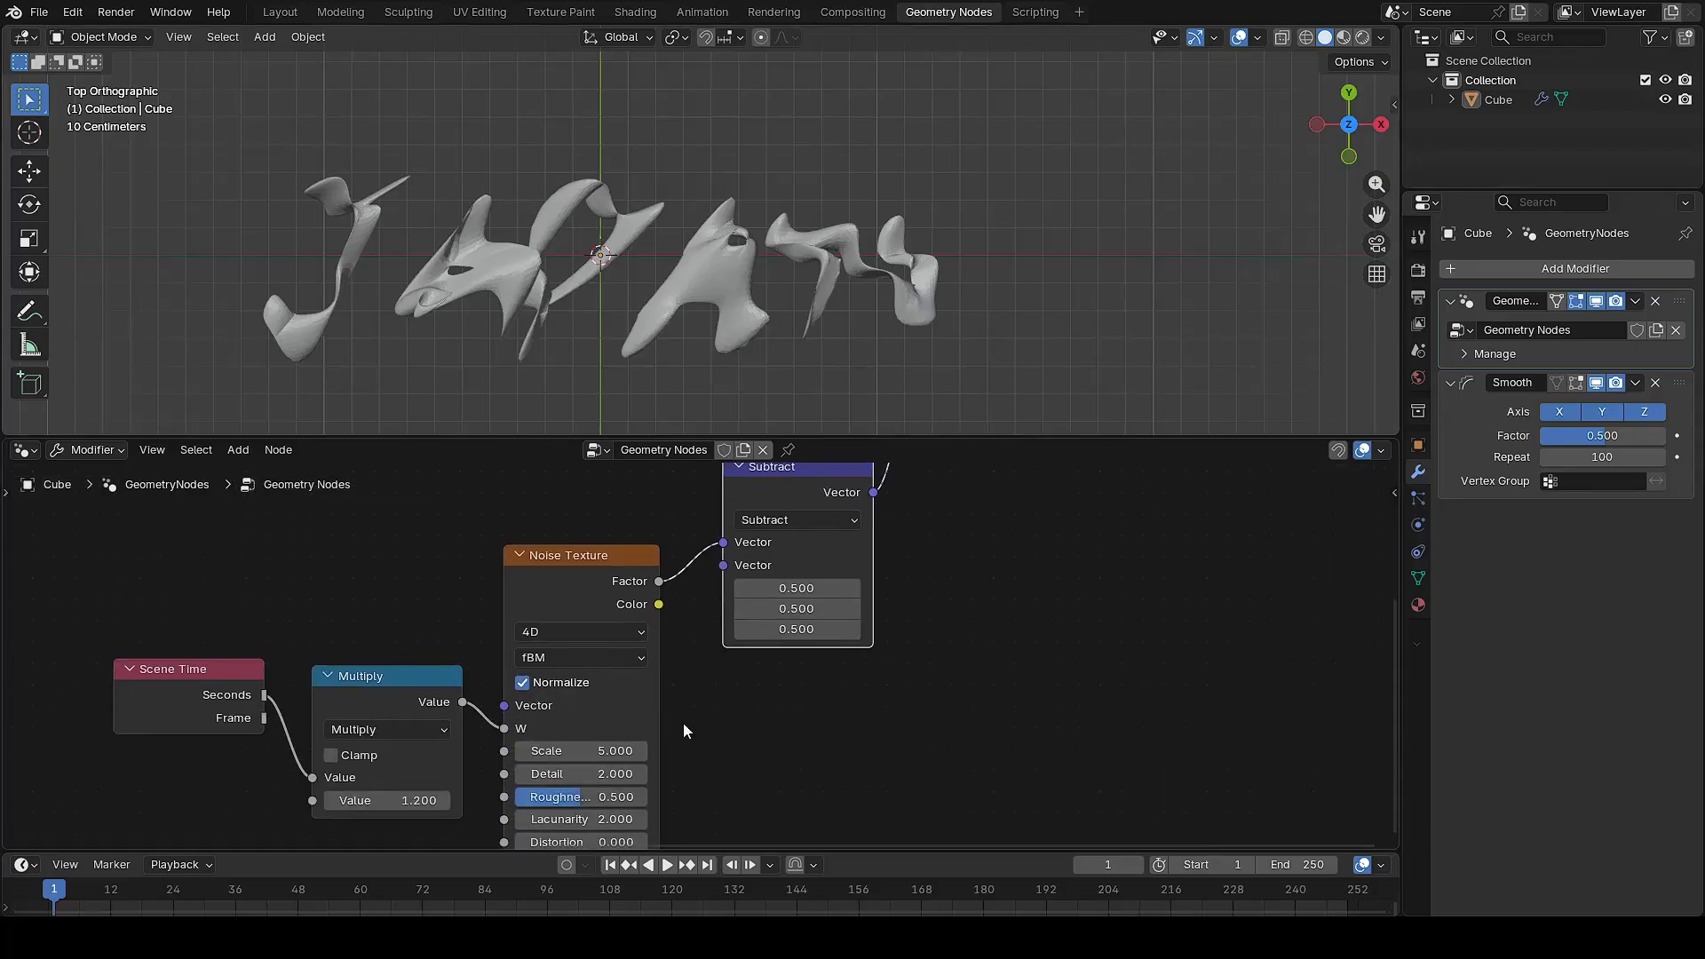
{"action": "left_click_drag", "start_coordinate": [579, 751], "coordinate": [701, 751]}
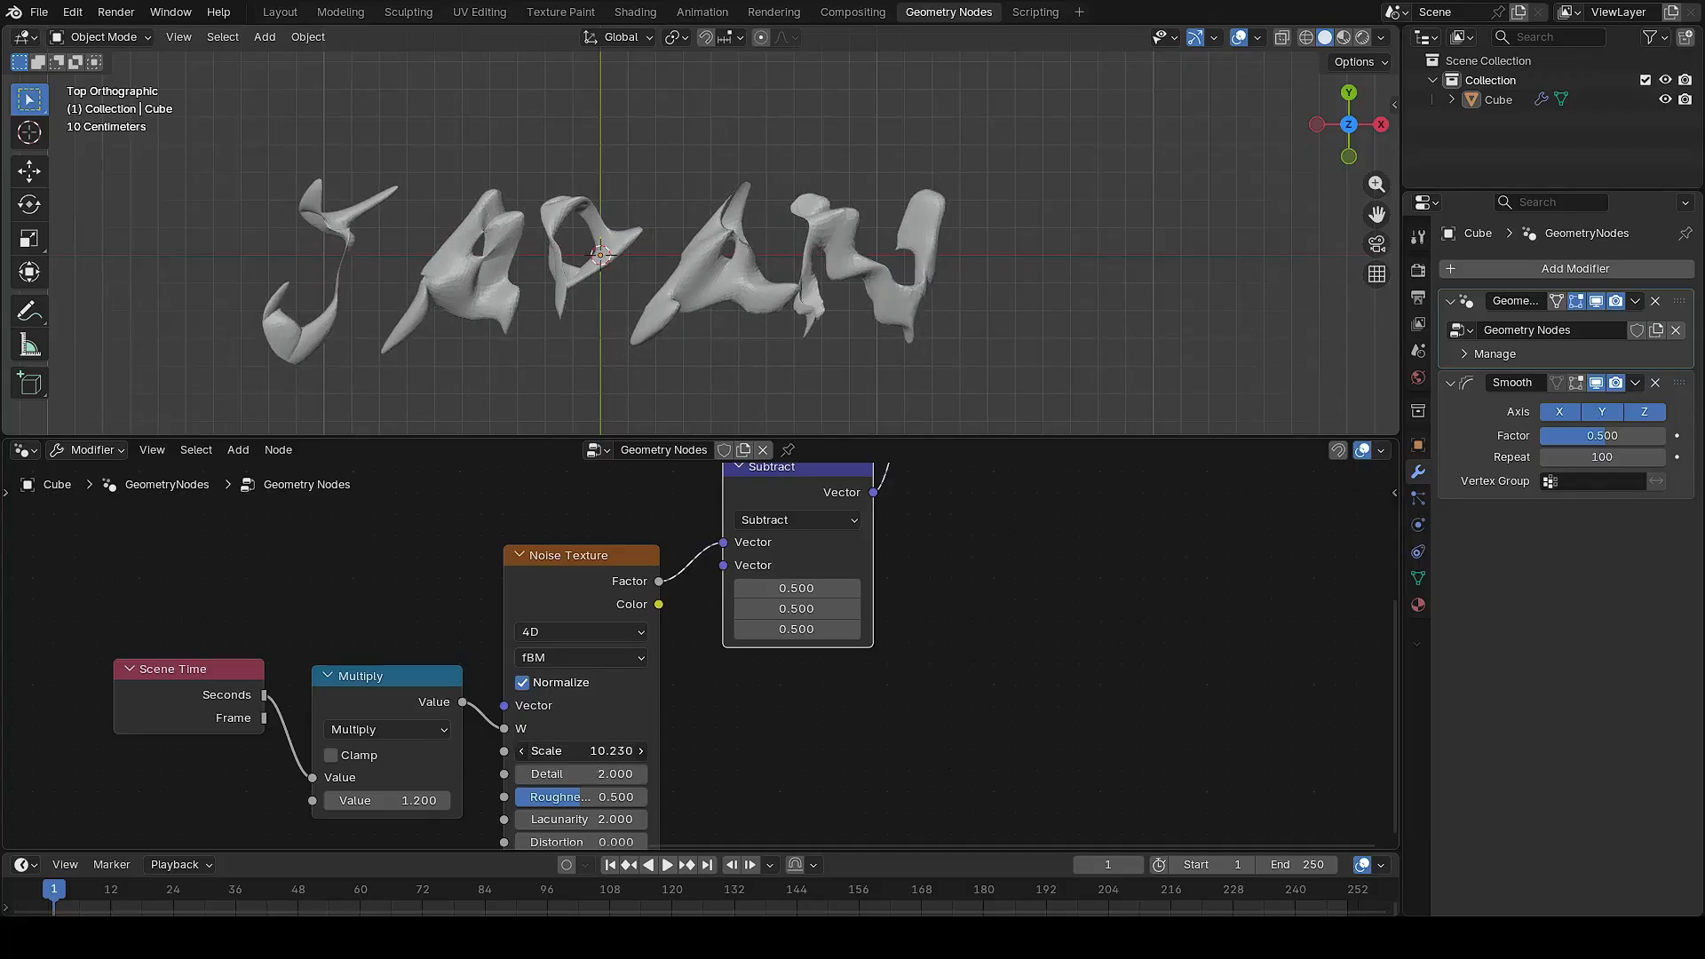
{"action": "left_click", "coordinate": [588, 759]}
{"action": "type", "text": "2"}
{"action": "key", "text": "Return"}
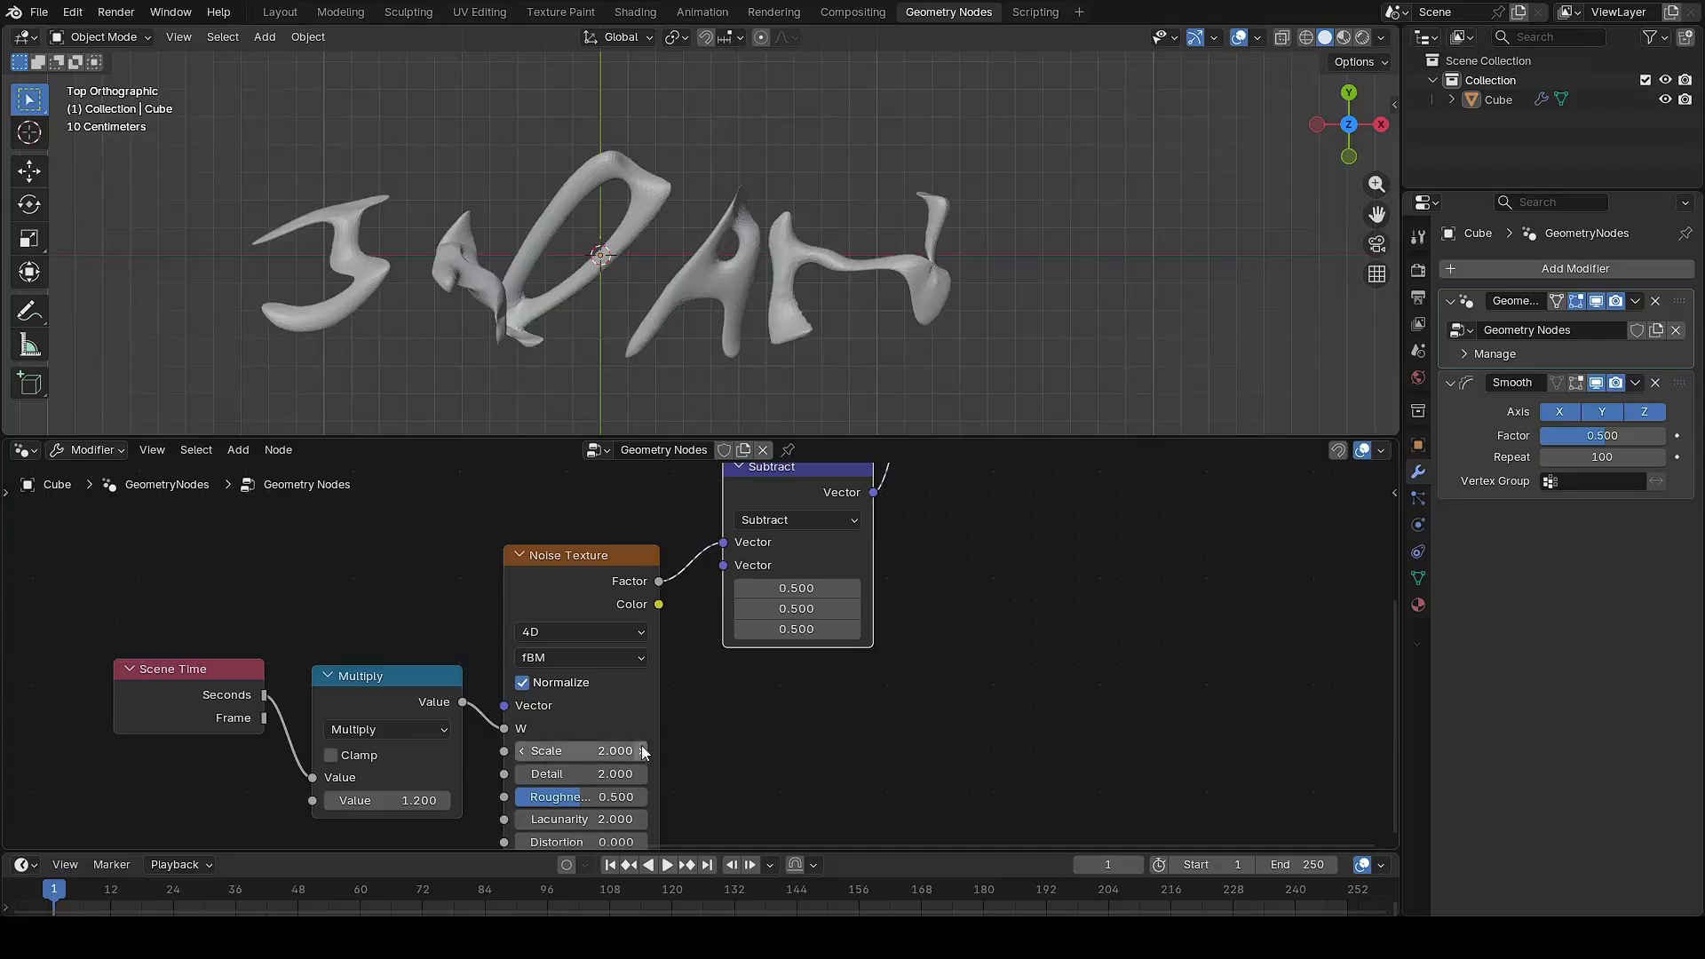
Lower the 4D Noise Texture's Scale to 0.48, preview the animation and return to the first frame
{"action": "left_click_drag", "start_coordinate": [611, 751], "coordinate": [457, 750]}
{"action": "scroll", "coordinate": [774, 770], "scroll_direction": "down", "scroll_amount": 1}
{"action": "middle_click_drag", "start_coordinate": [866, 765], "coordinate": [802, 851]}
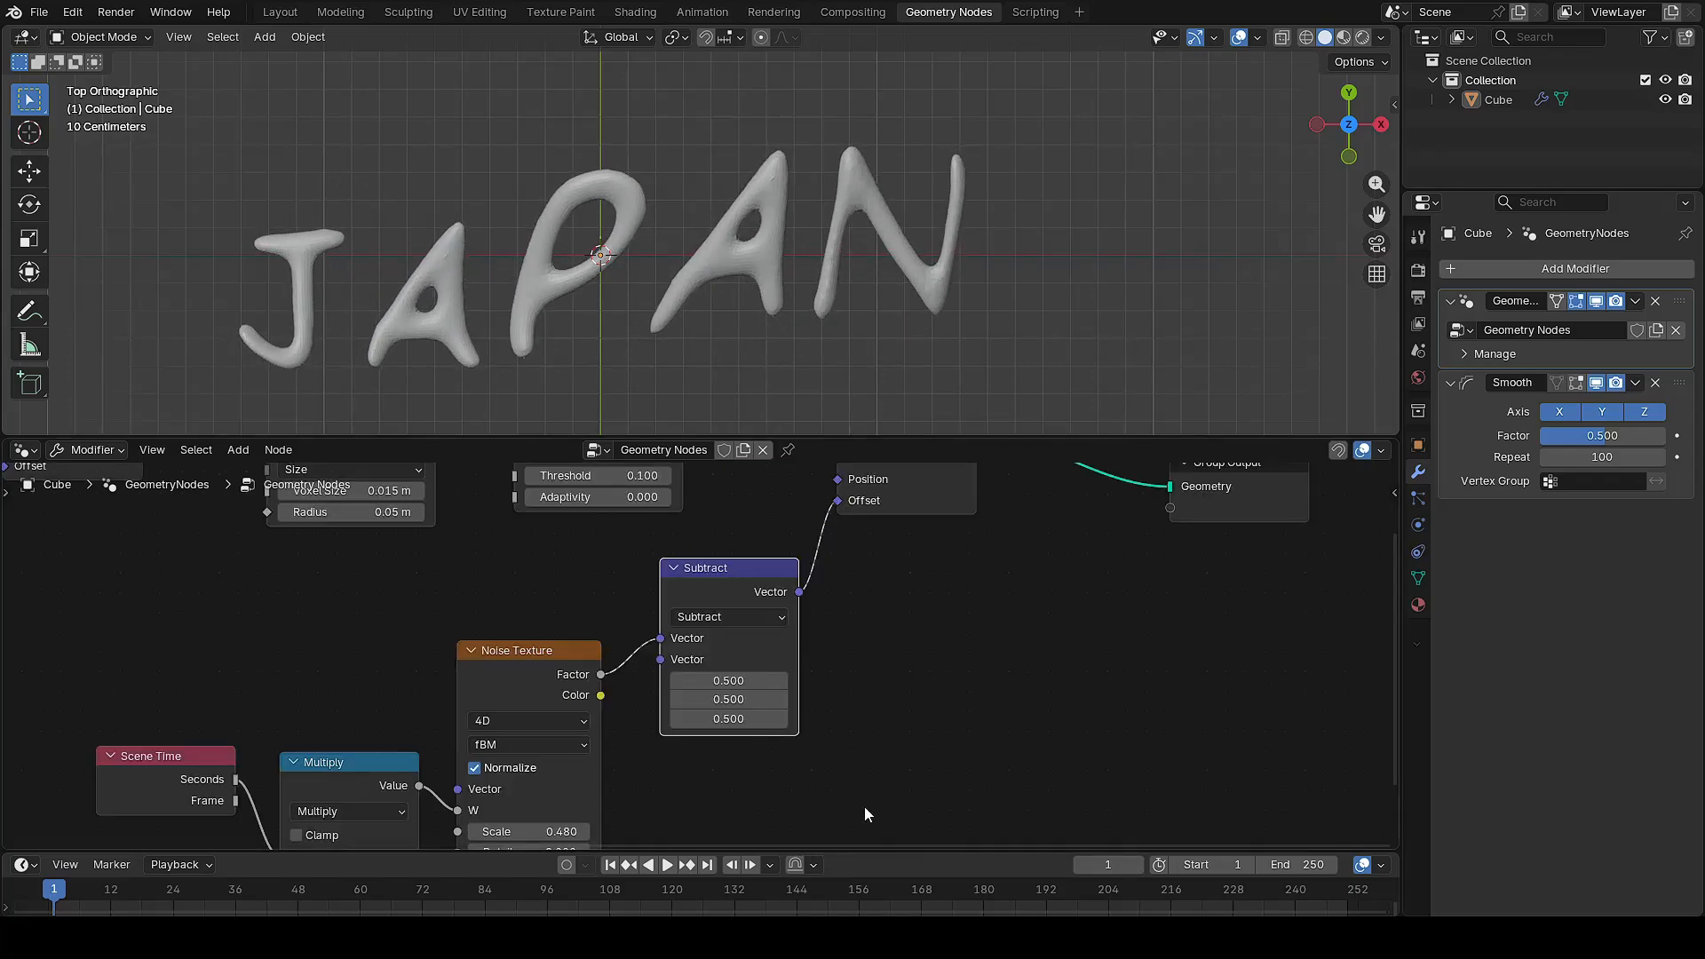
{"action": "left_click", "coordinate": [668, 866]}
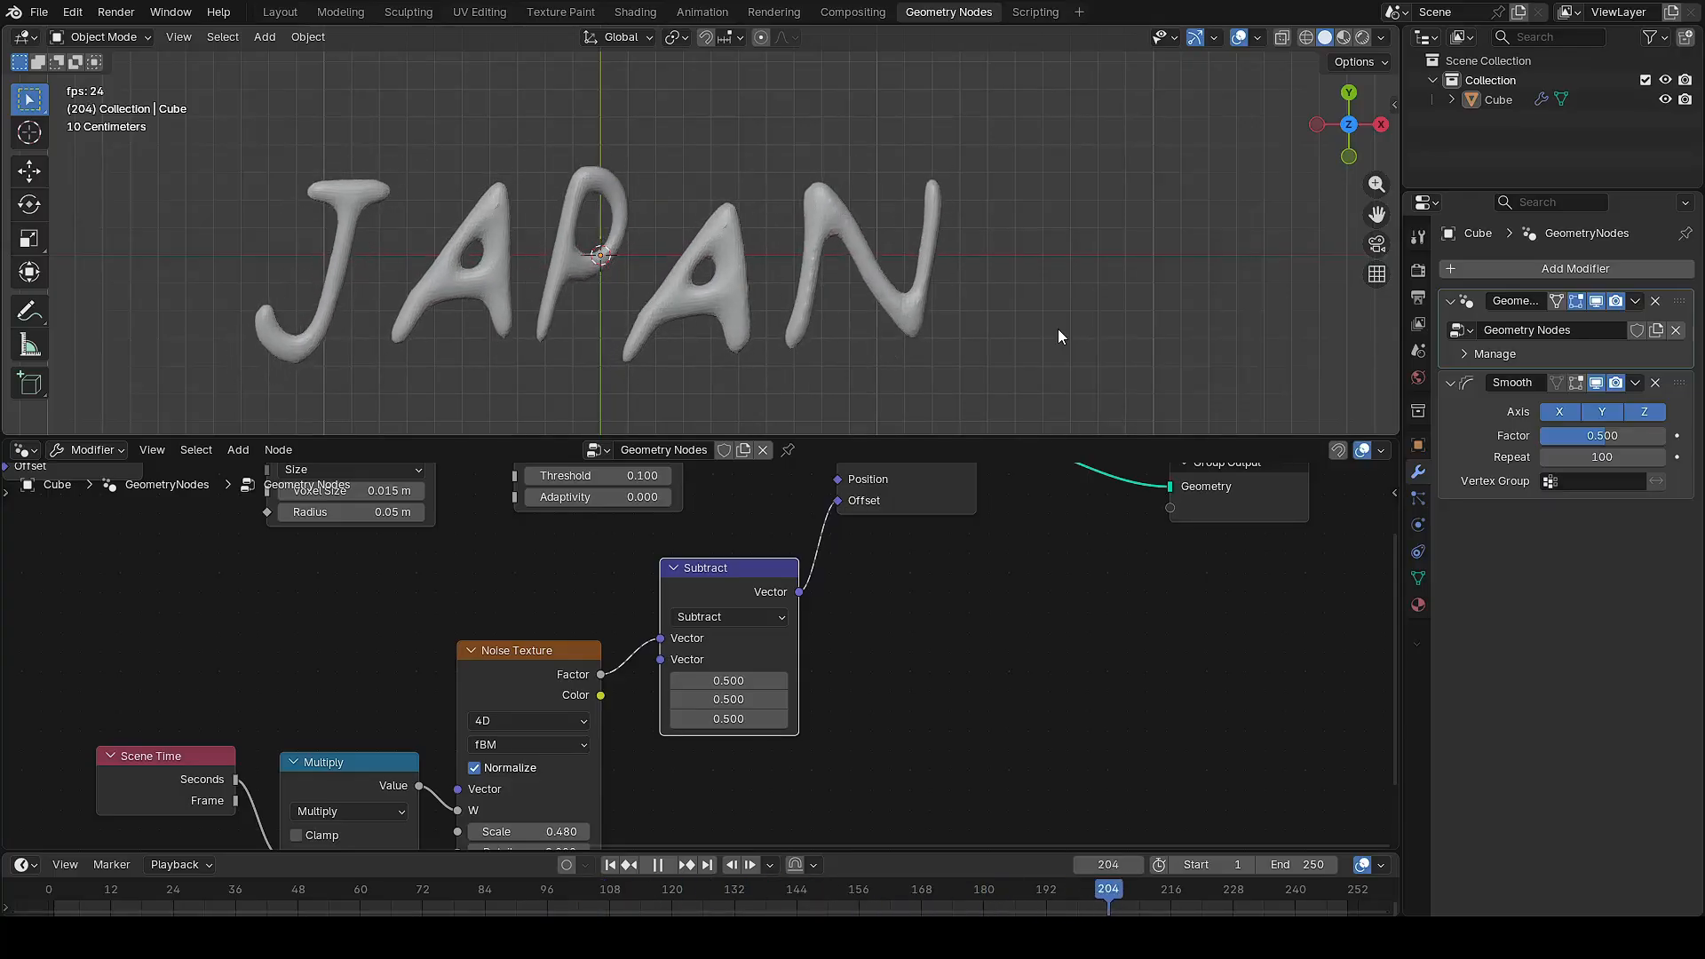
{"action": "key", "text": "space"}
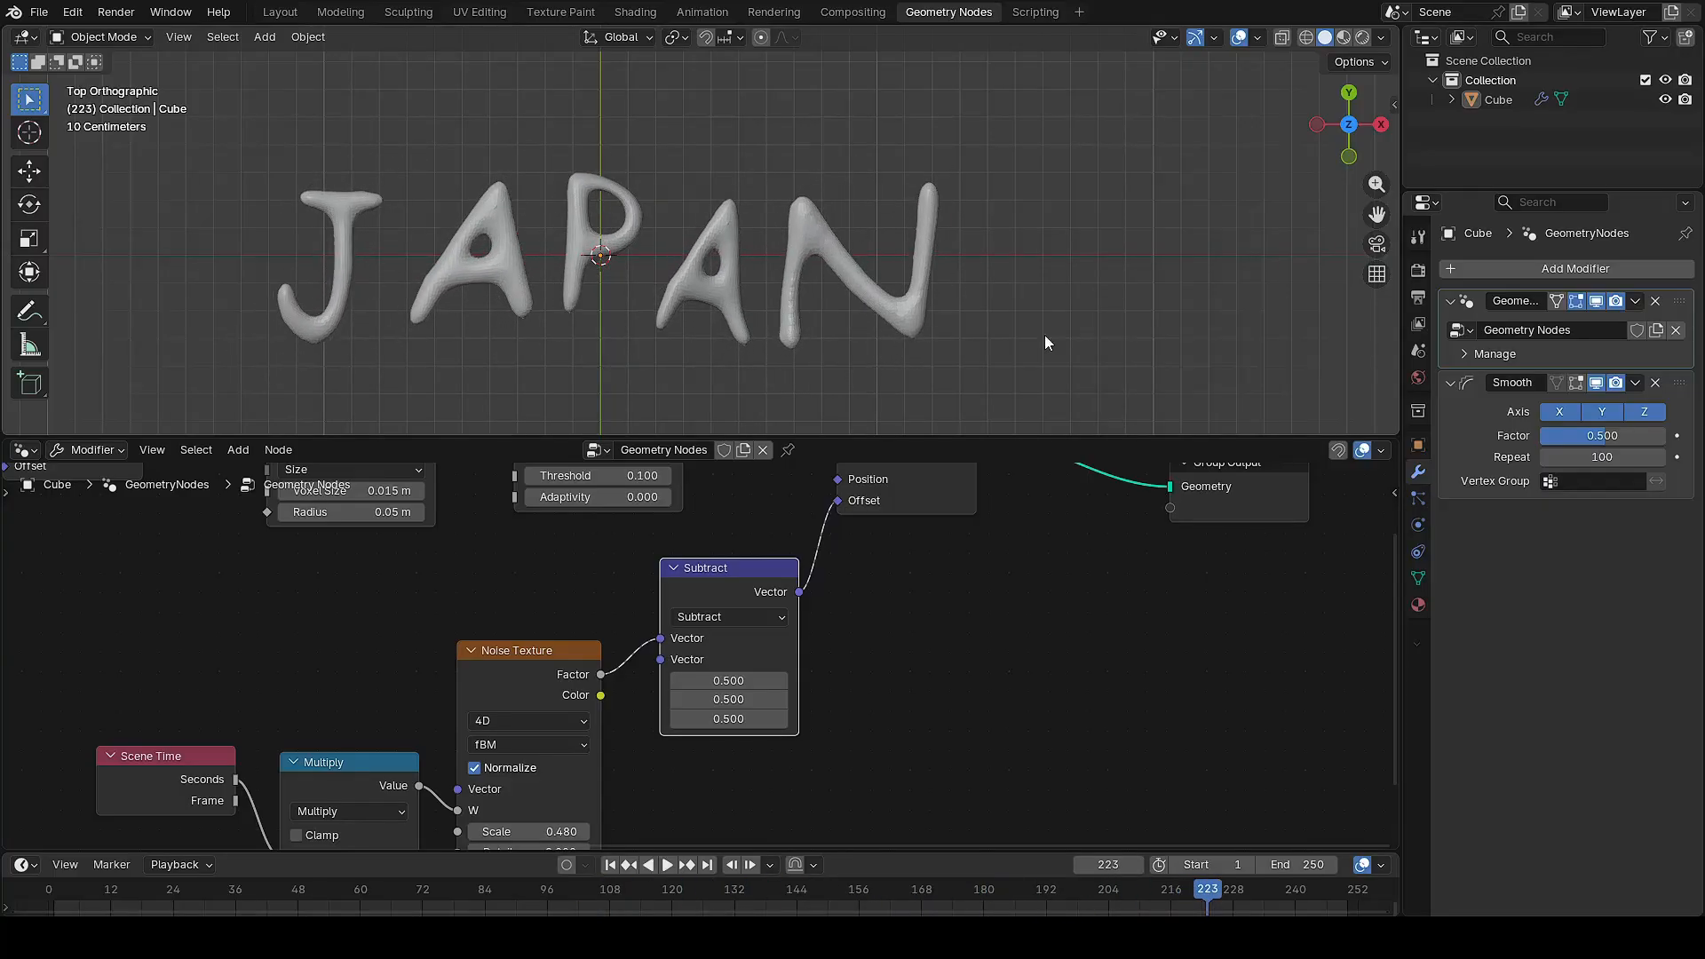
{"action": "left_click", "coordinate": [610, 866]}
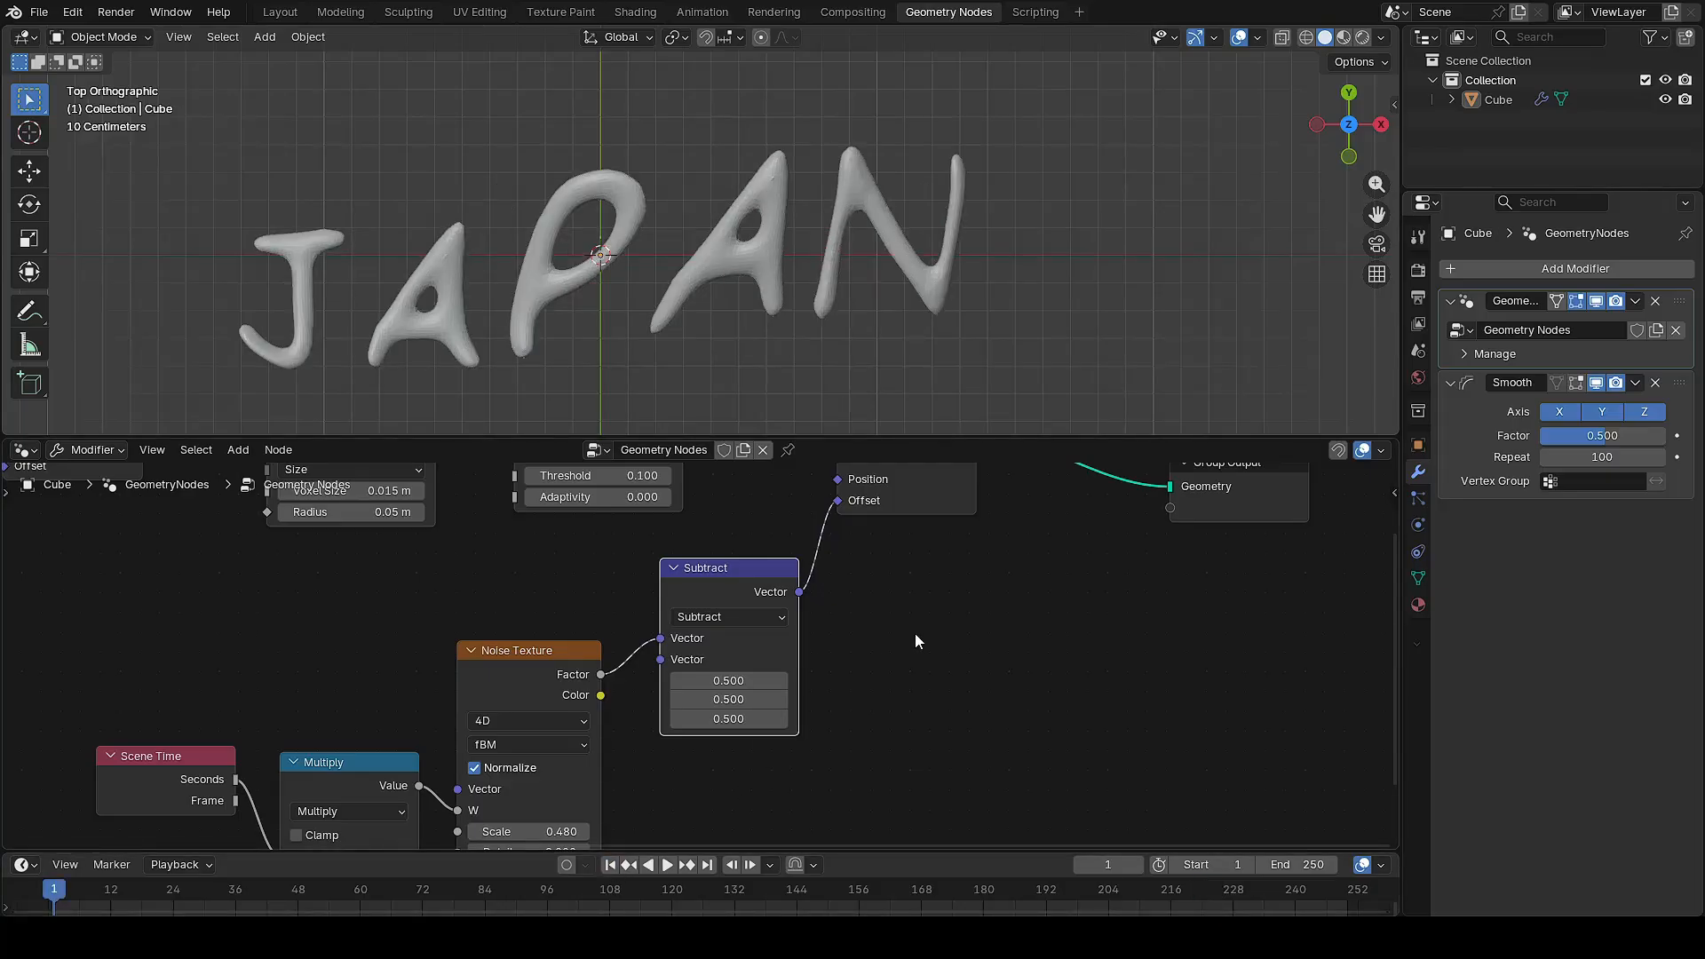
Insert a Set Shade Smooth node between the second Set Position node and the Group Output, and preview the animation
{"action": "middle_click_drag", "start_coordinate": [931, 640], "coordinate": [735, 768]}
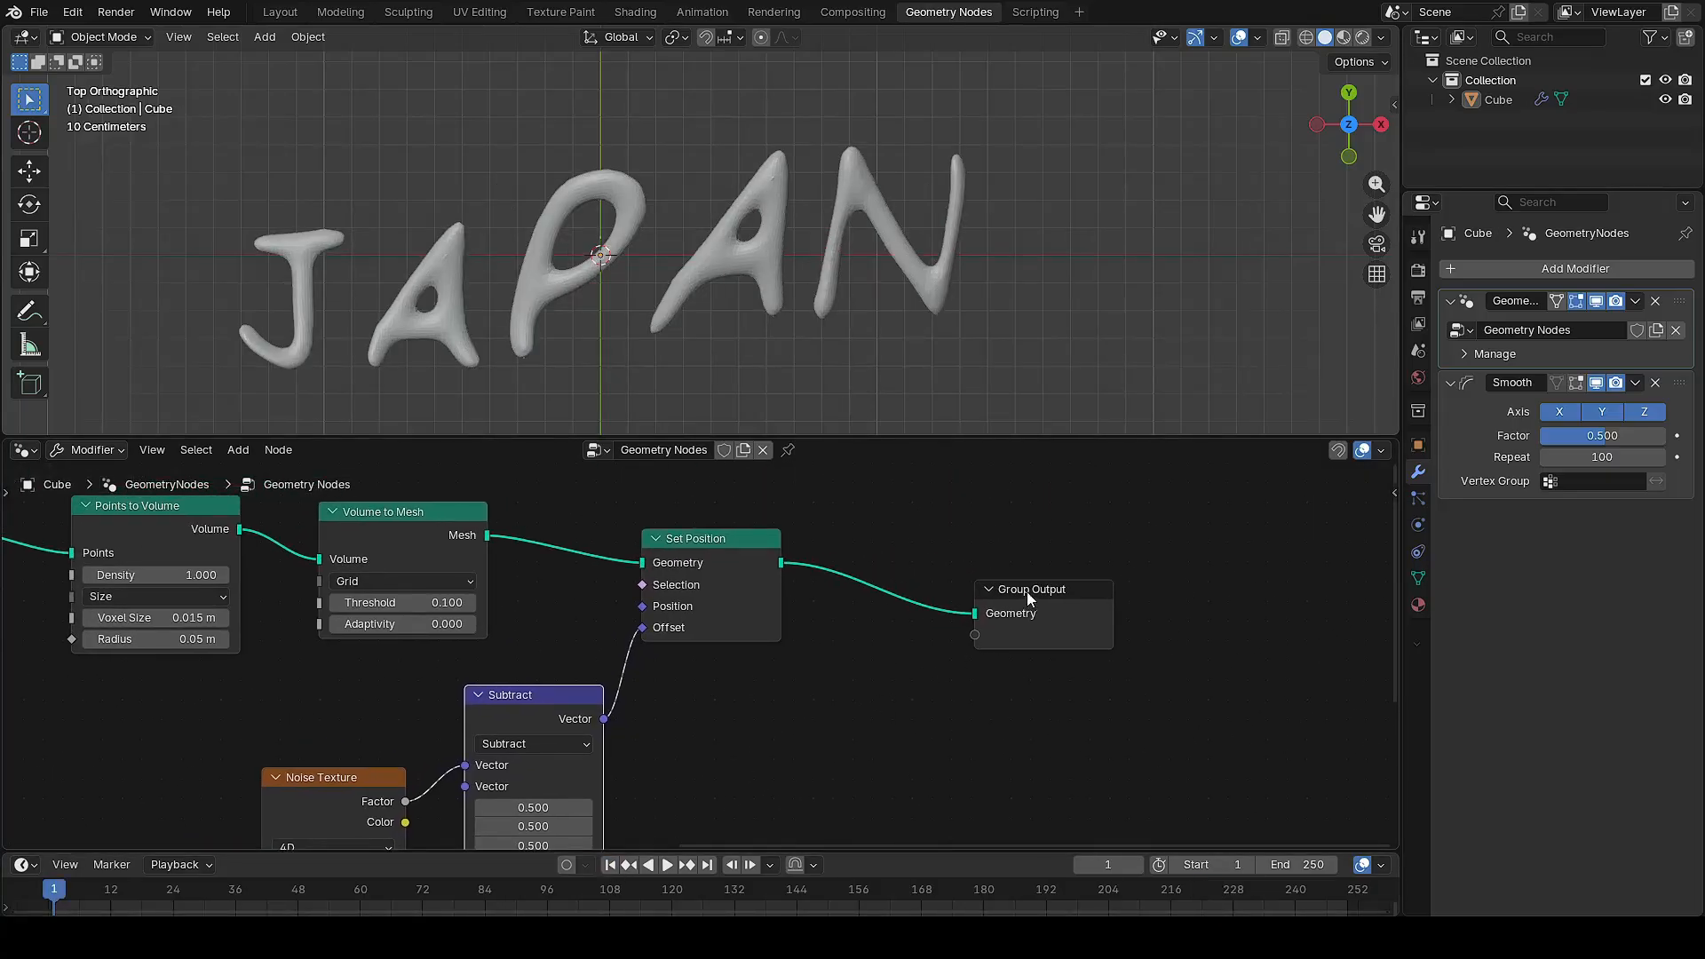
{"action": "left_click_drag", "start_coordinate": [1026, 590], "coordinate": [1174, 565]}
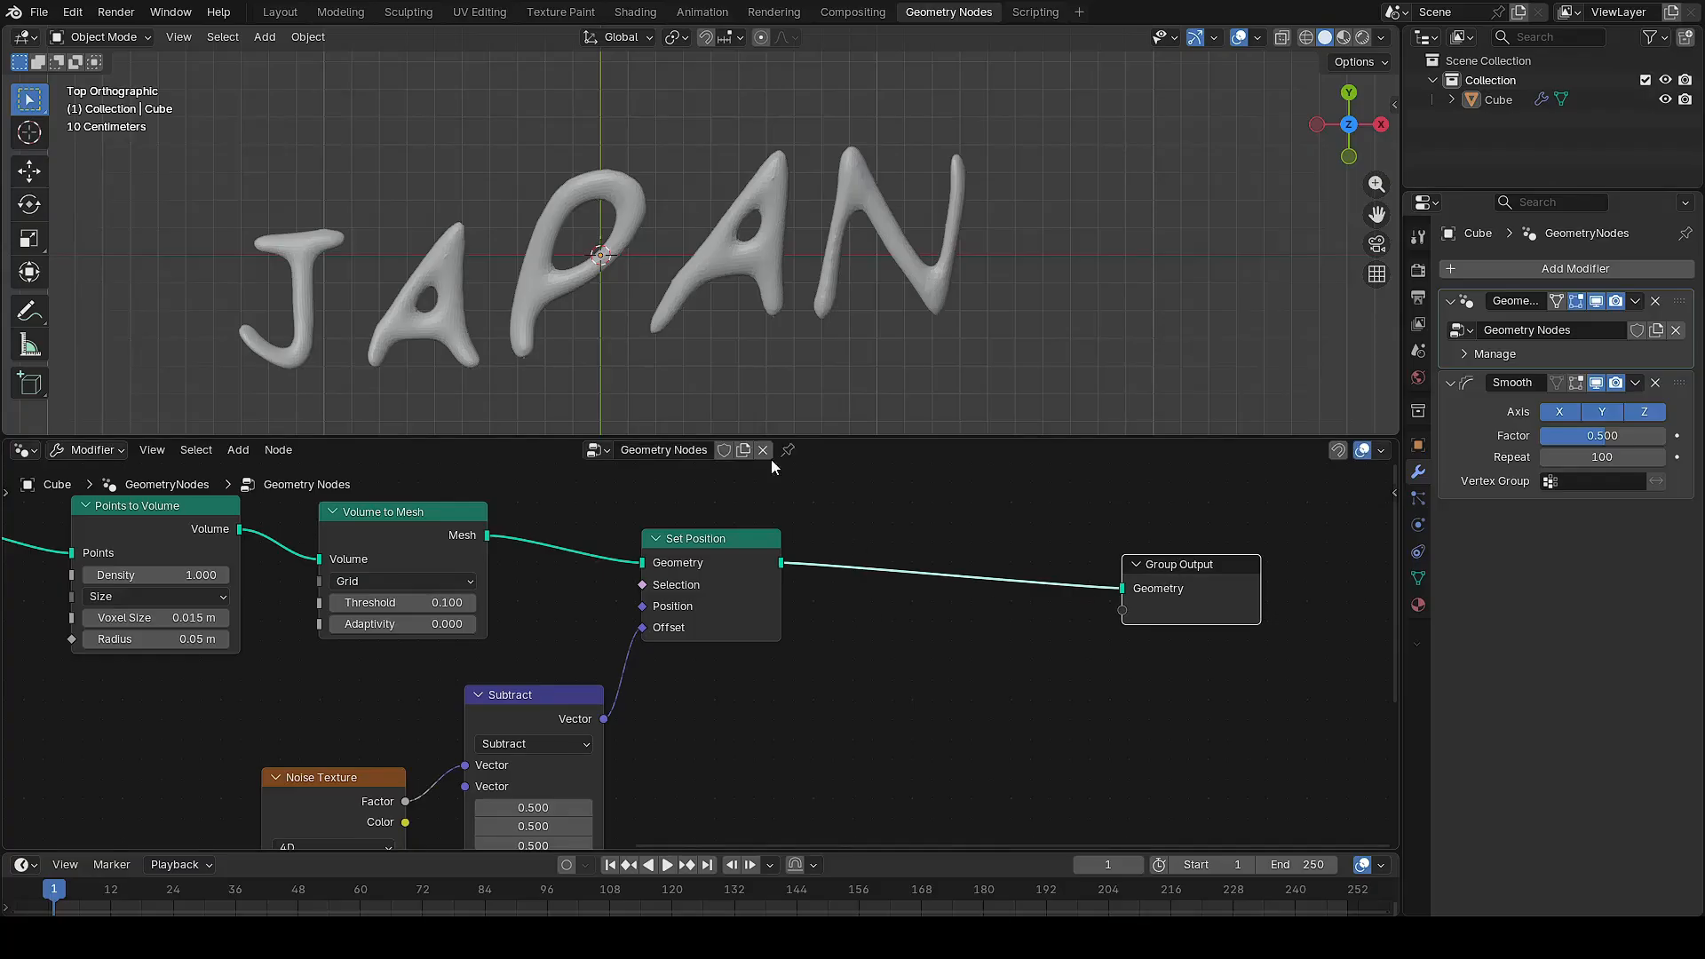
{"action": "scroll", "coordinate": [659, 313], "scroll_direction": "up", "scroll_amount": 2}
{"action": "middle_click_drag", "start_coordinate": [656, 331], "coordinate": [798, 298], "text": "shift"}
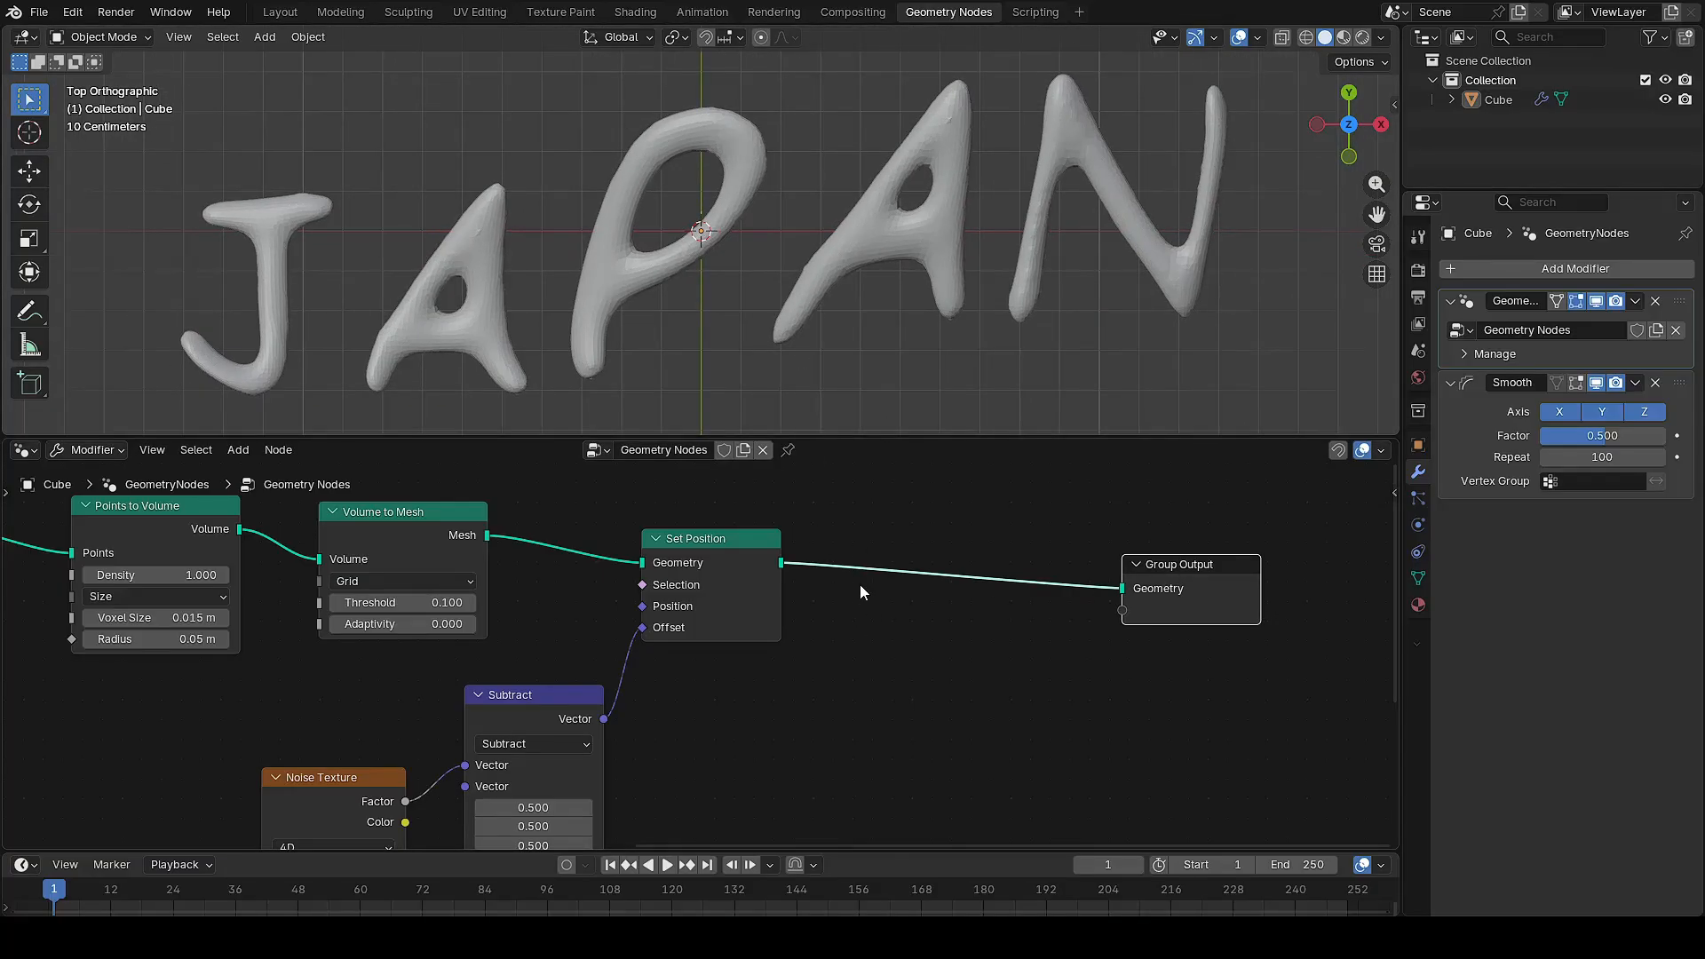
{"action": "key", "text": "shift+a"}
{"action": "type", "text": "set shade"}
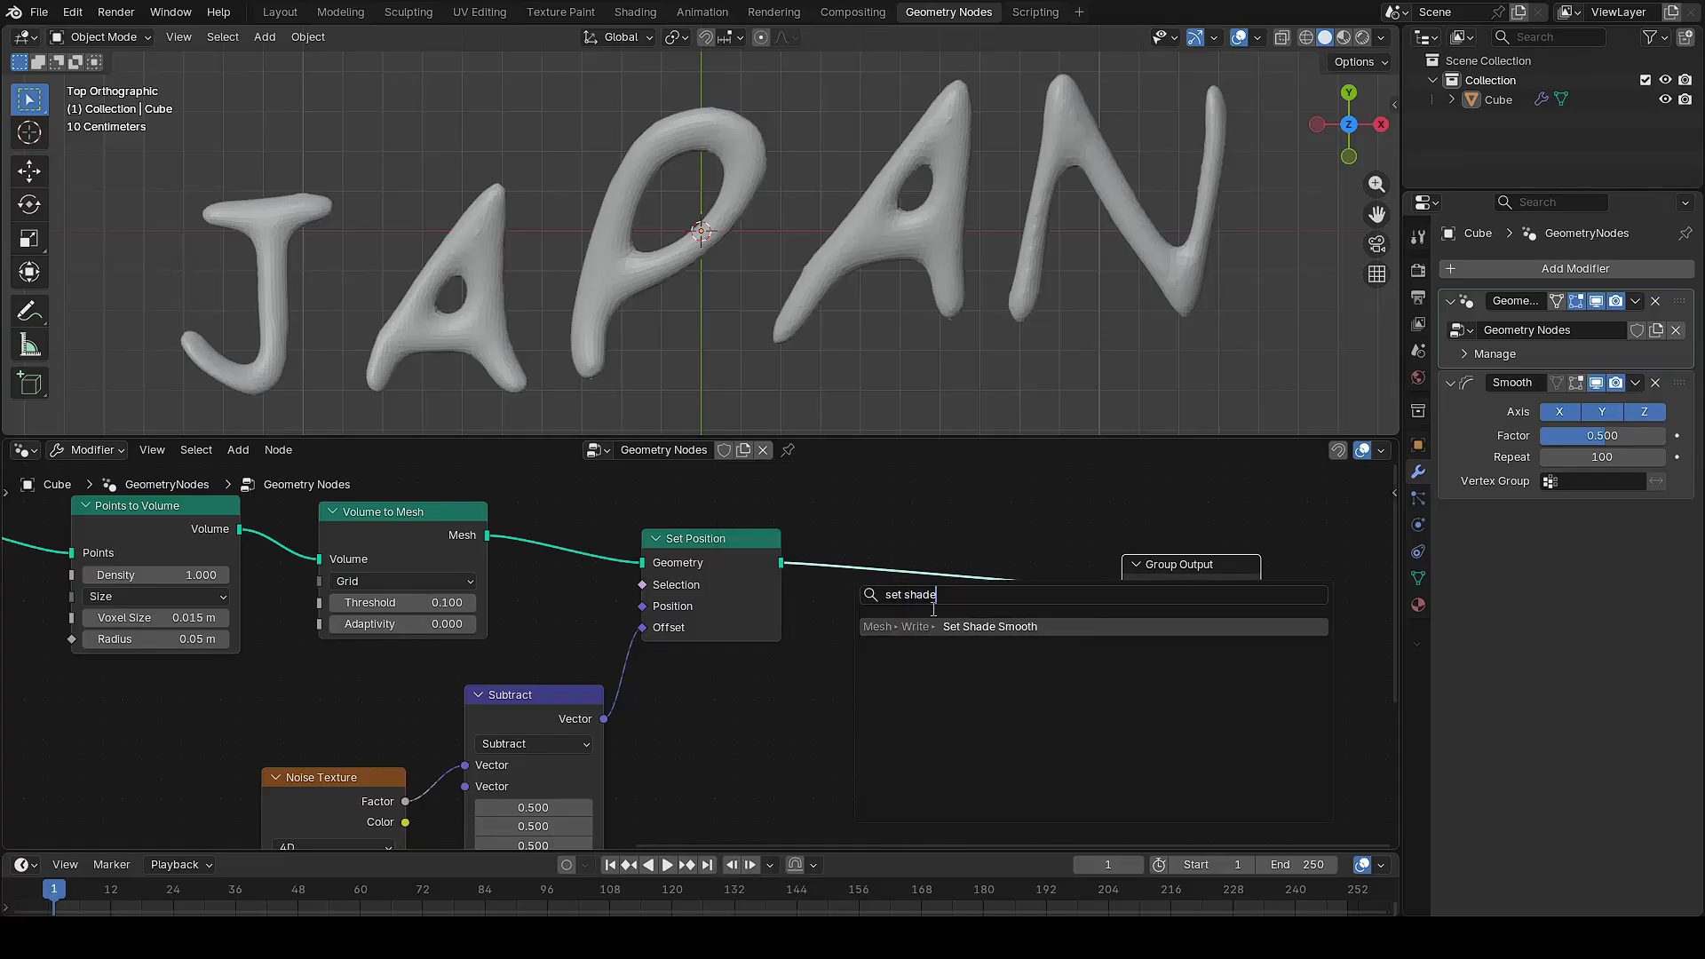
{"action": "key", "text": "Return"}
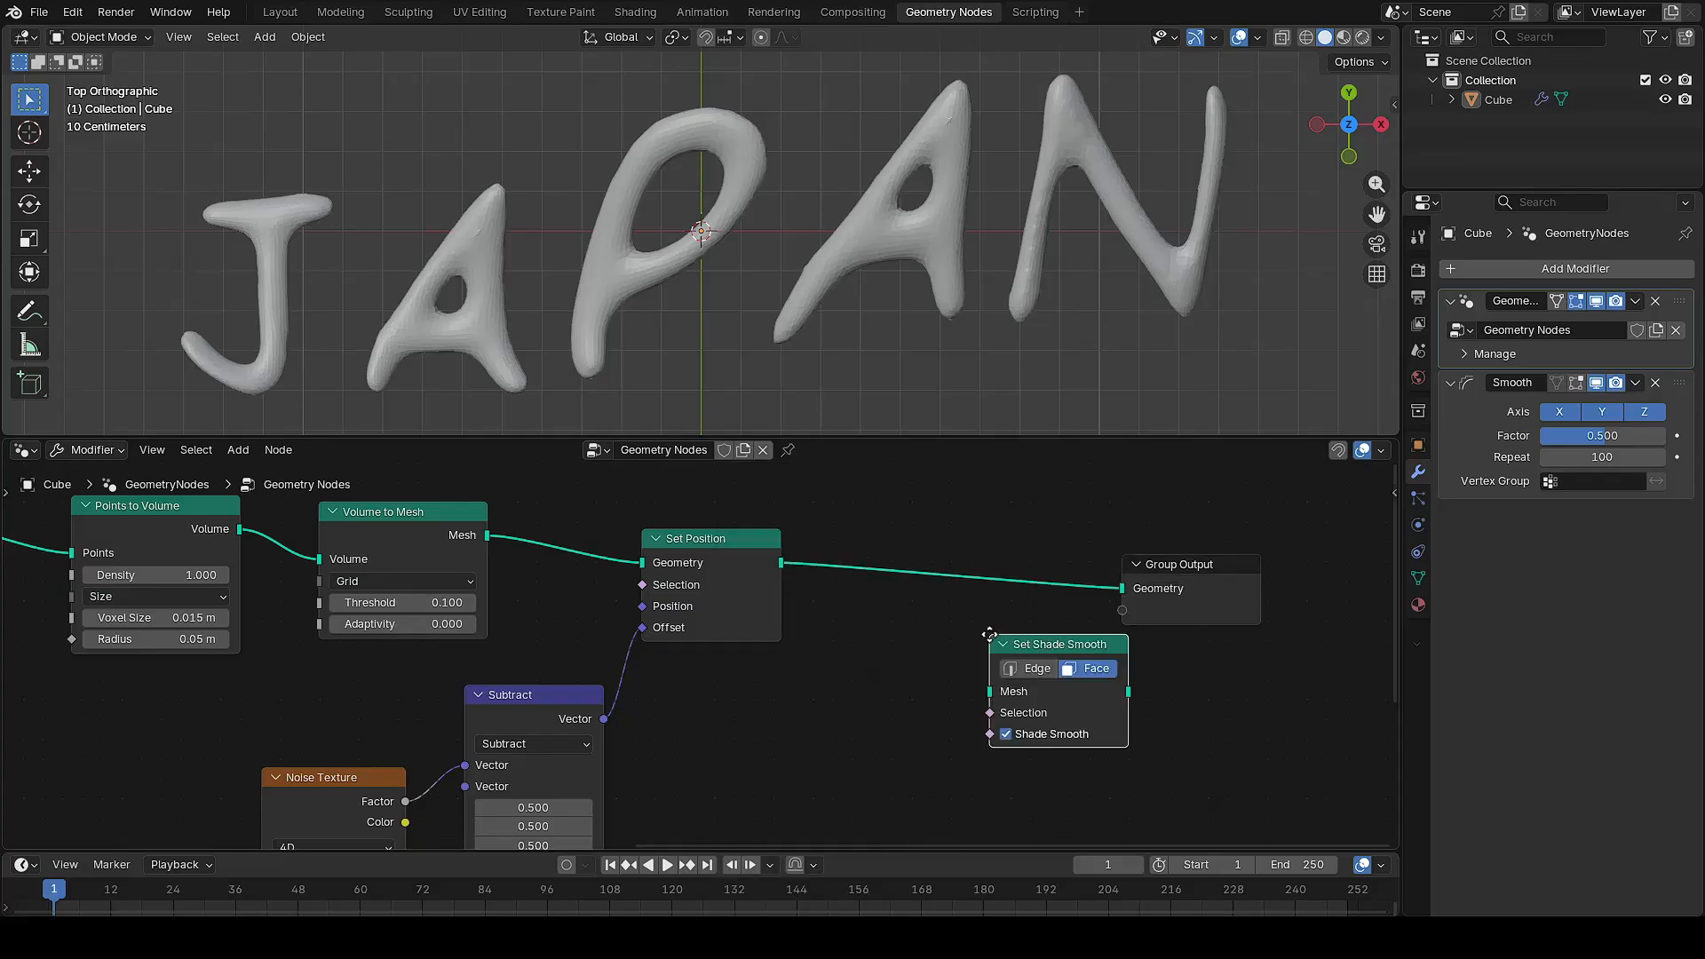
{"action": "left_click", "coordinate": [860, 562]}
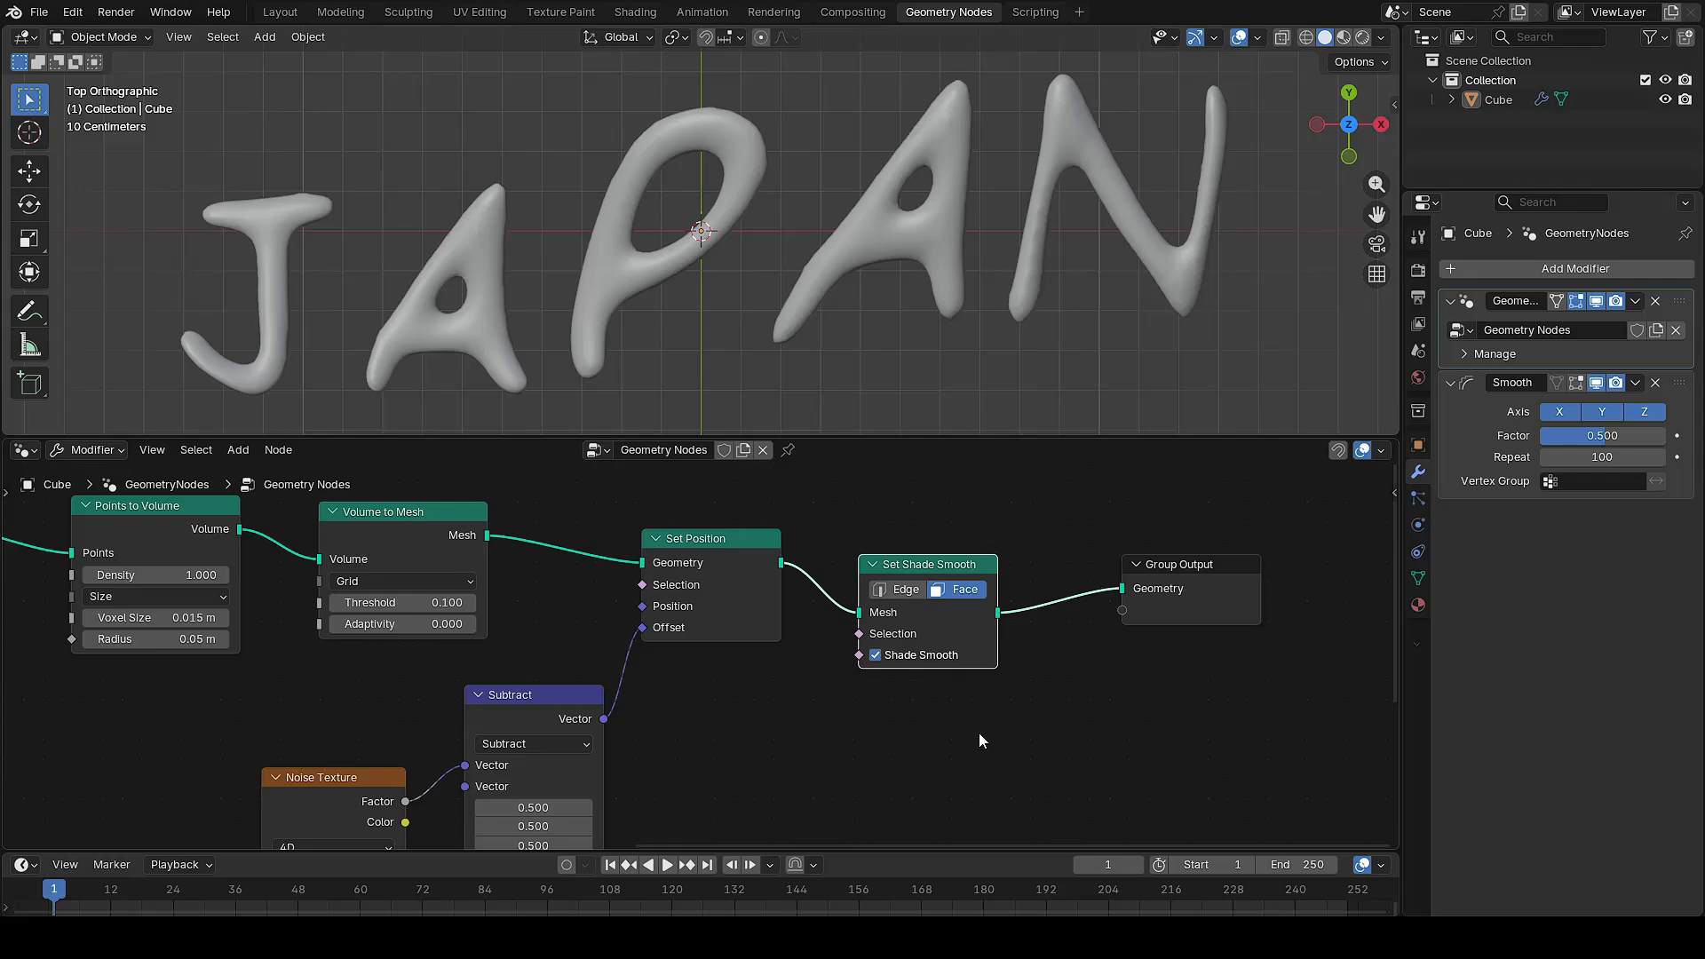
{"action": "key", "text": "space"}
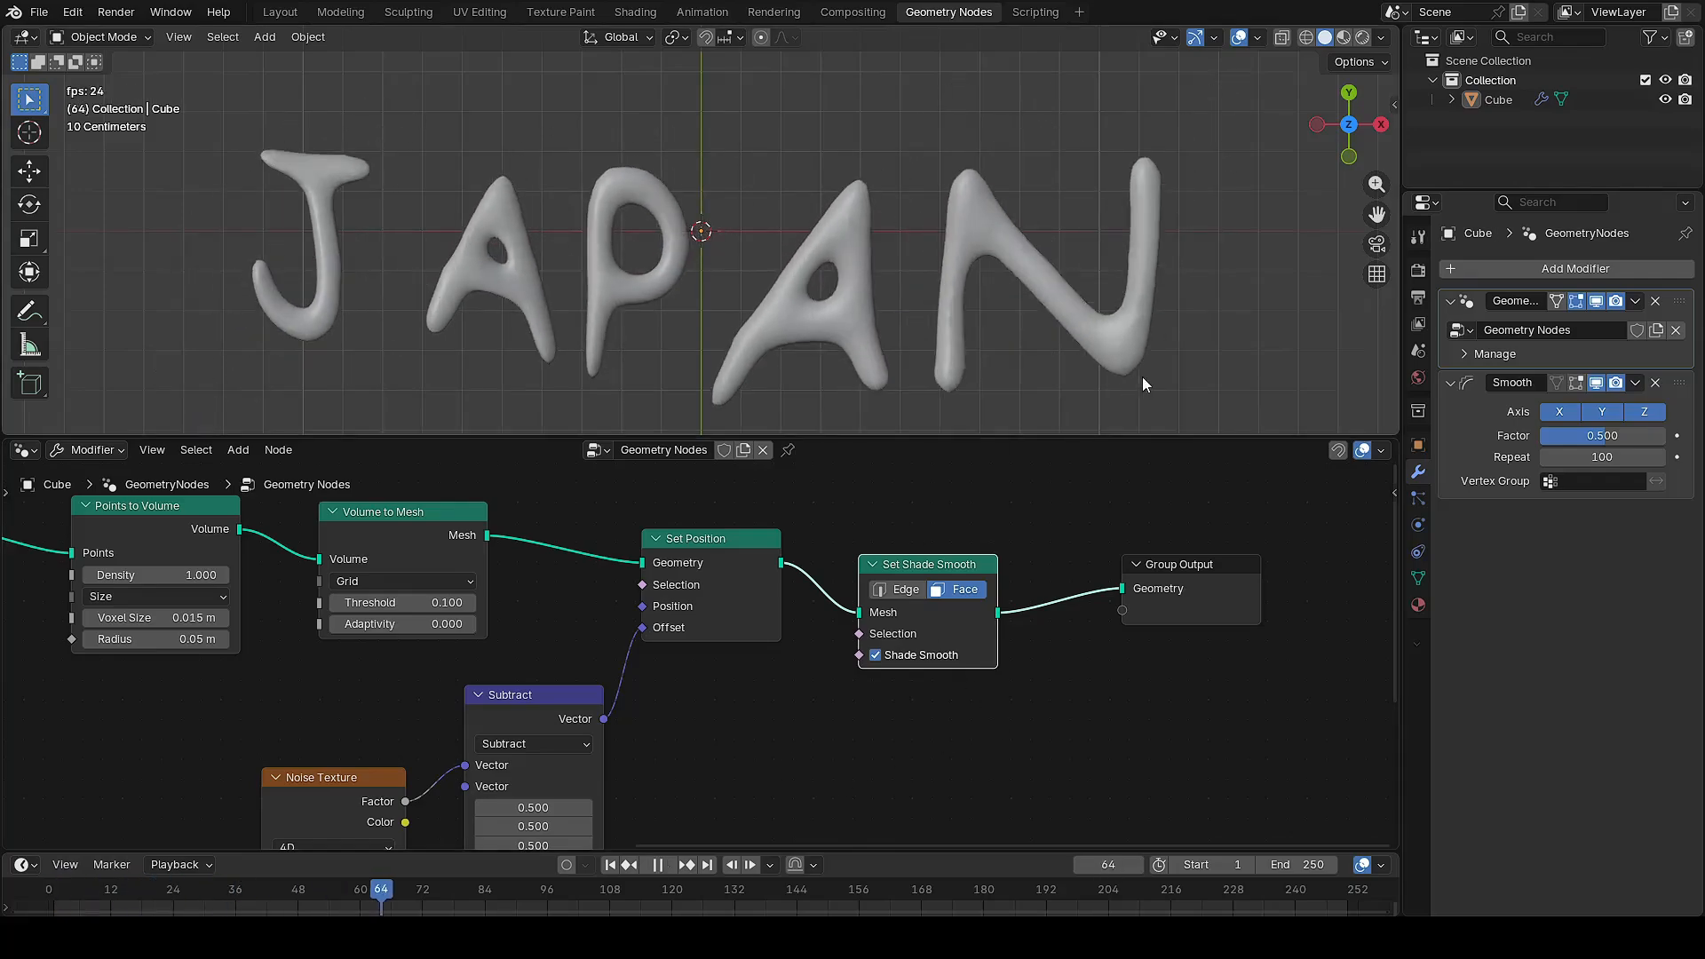
{"action": "key", "text": "space"}
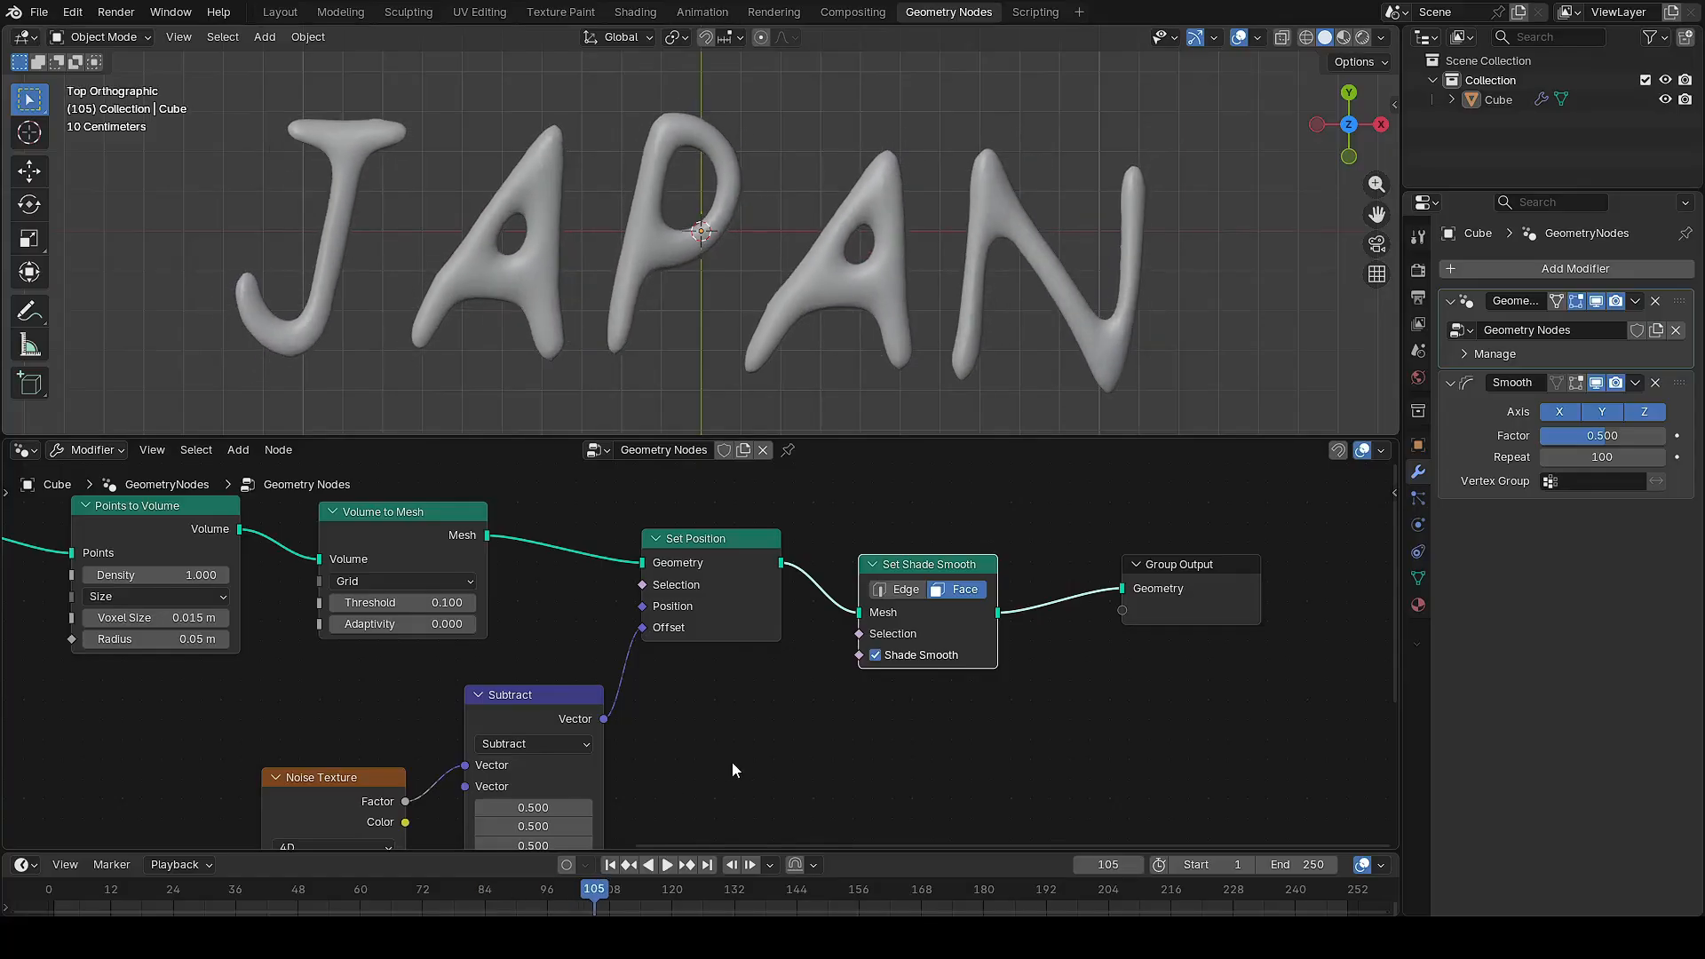
Try the 4D Noise Texture's Scale at 0.71 and preview the animation
{"action": "middle_click_drag", "start_coordinate": [702, 774], "coordinate": [837, 636]}
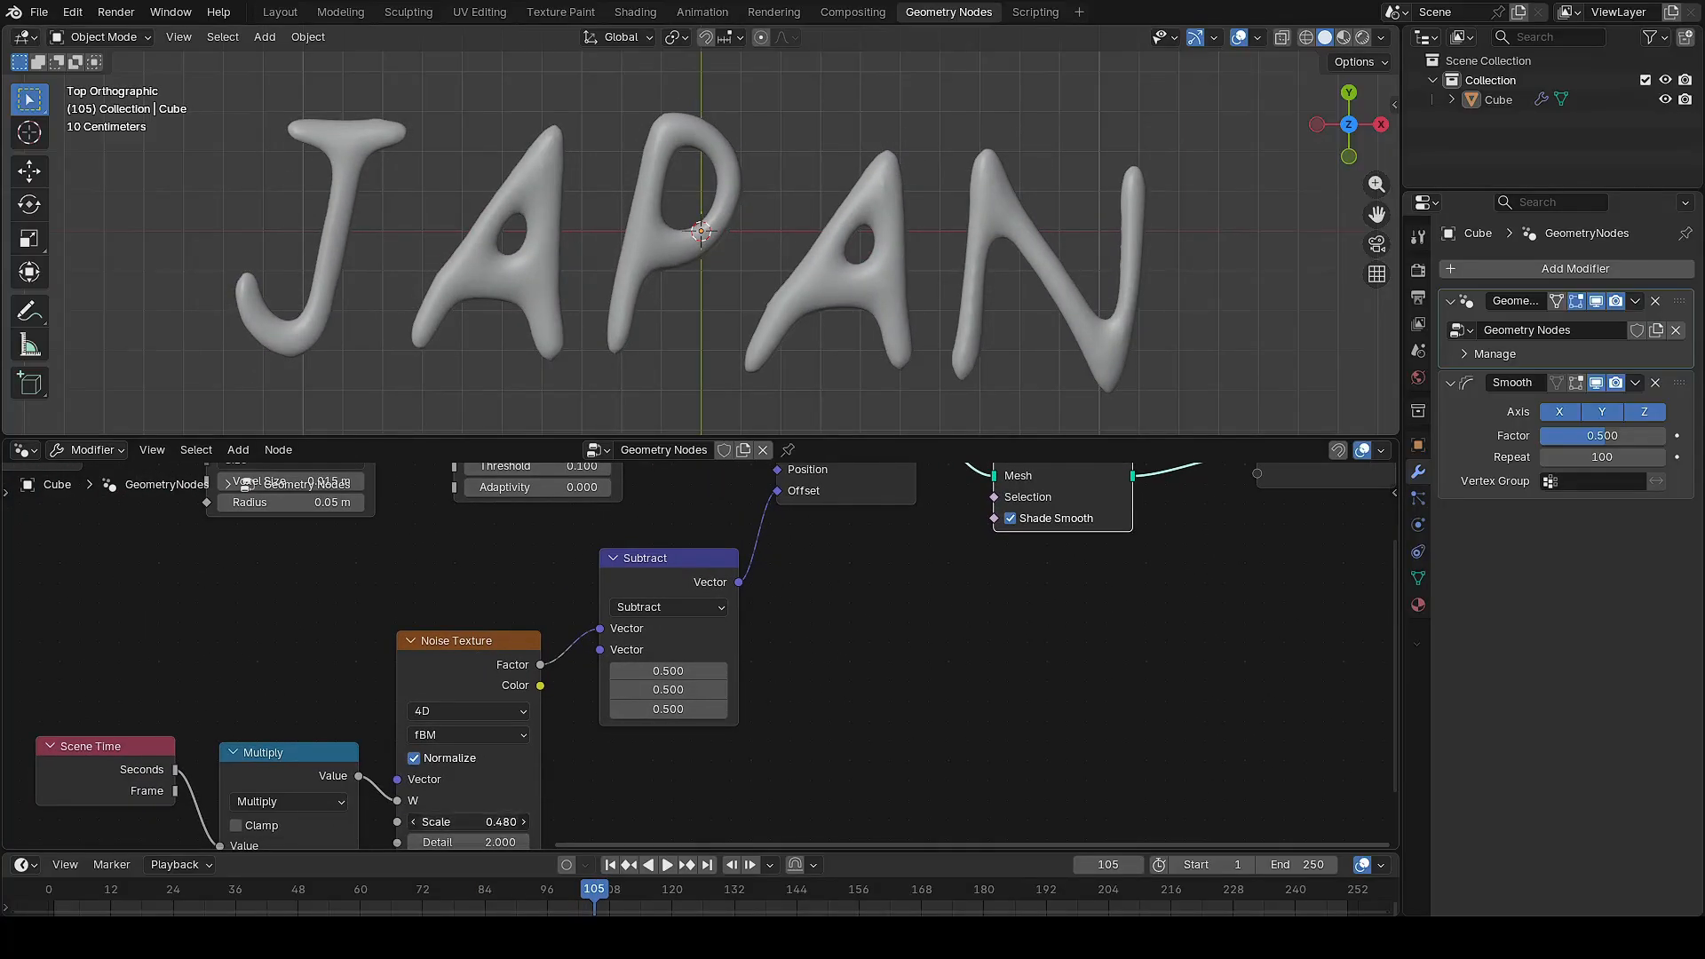
{"action": "mouse_move", "coordinate": [469, 822]}
{"action": "left_mouse_down"}
{"action": "mouse_move", "coordinate": [575, 822]}
{"action": "mouse_move", "coordinate": [490, 832]}
{"action": "left_mouse_up"}
{"action": "key", "text": "space"}
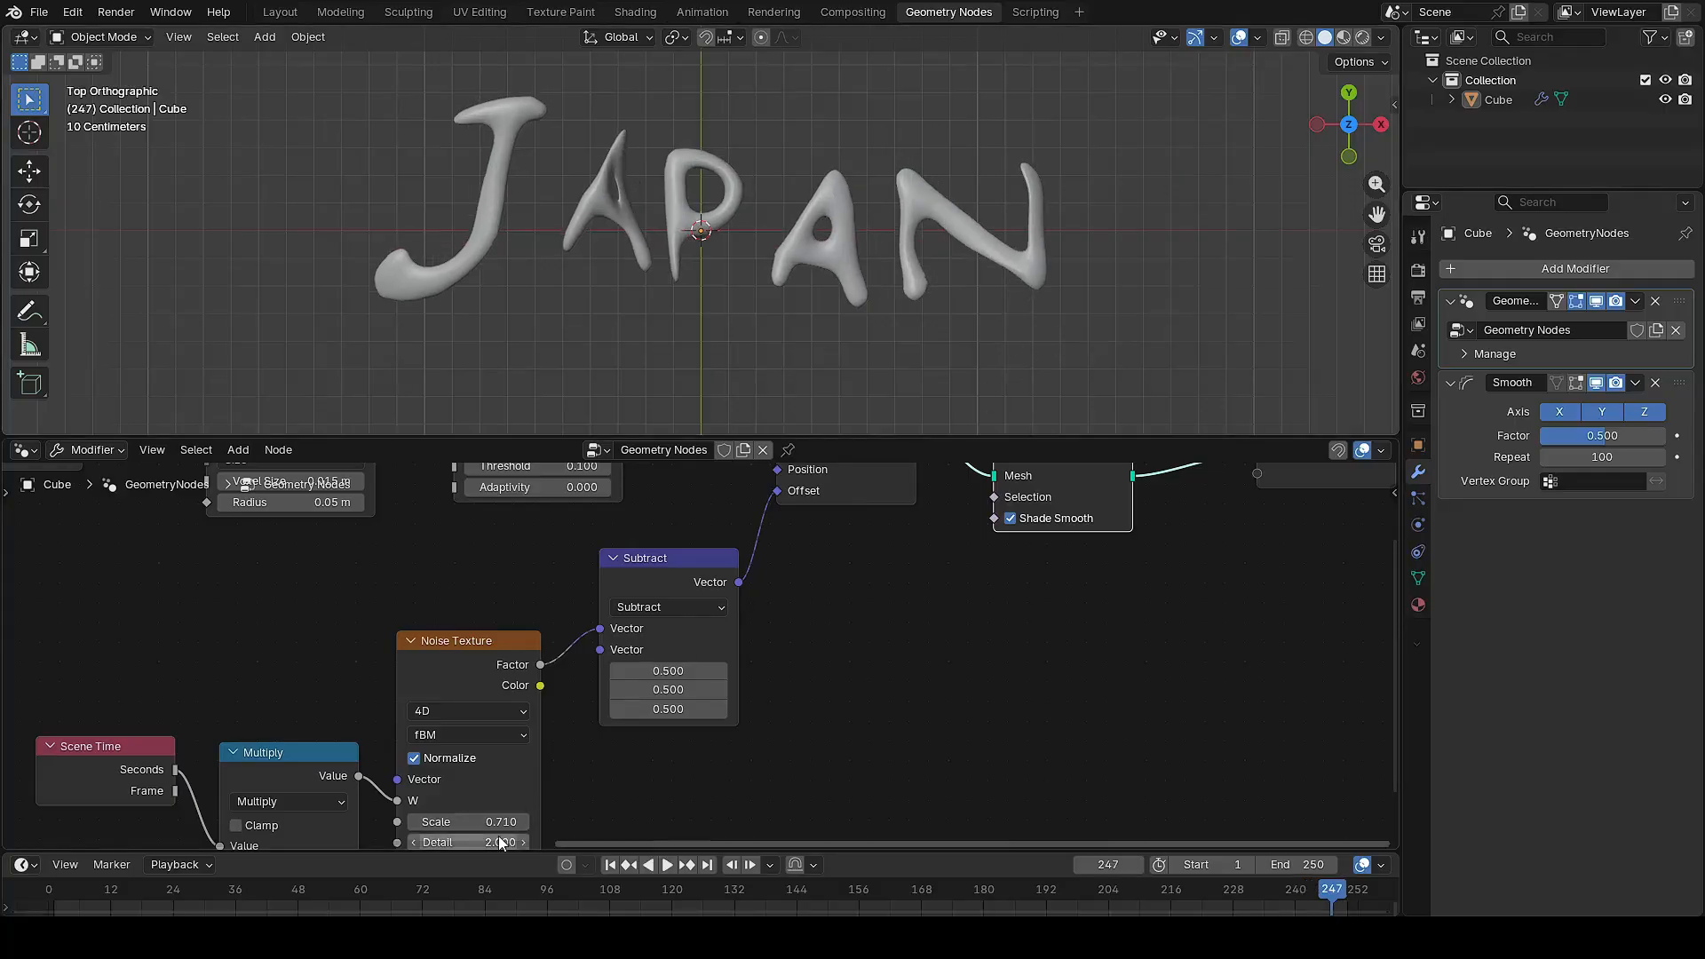
Set the 4D Noise Texture's Scale to 0.38 and play the animation
{"action": "left_click", "coordinate": [414, 821]}
{"action": "left_click_drag", "start_coordinate": [468, 821], "coordinate": [446, 822]}
{"action": "key", "text": "space"}
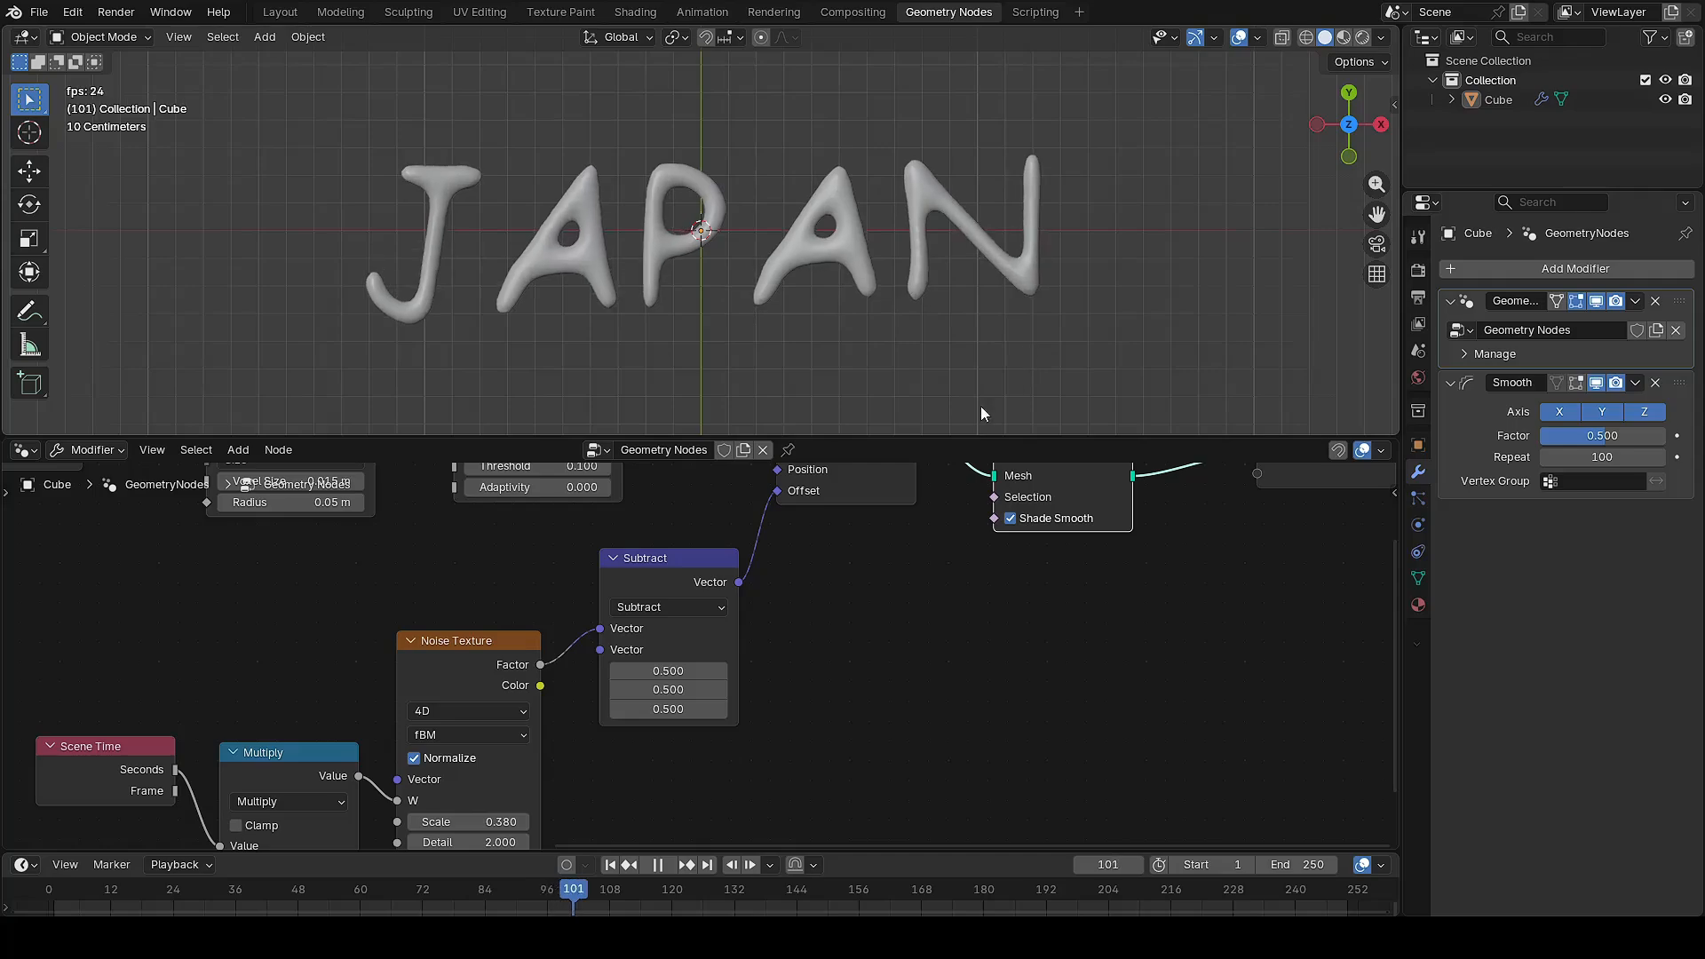
Try a Character Spacing of 1.31 on the String to Curves node and restore it to 1
{"action": "scroll", "coordinate": [185, 704], "scroll_direction": "down", "scroll_amount": 3}
{"action": "middle_click_drag", "start_coordinate": [174, 716], "coordinate": [651, 611]}
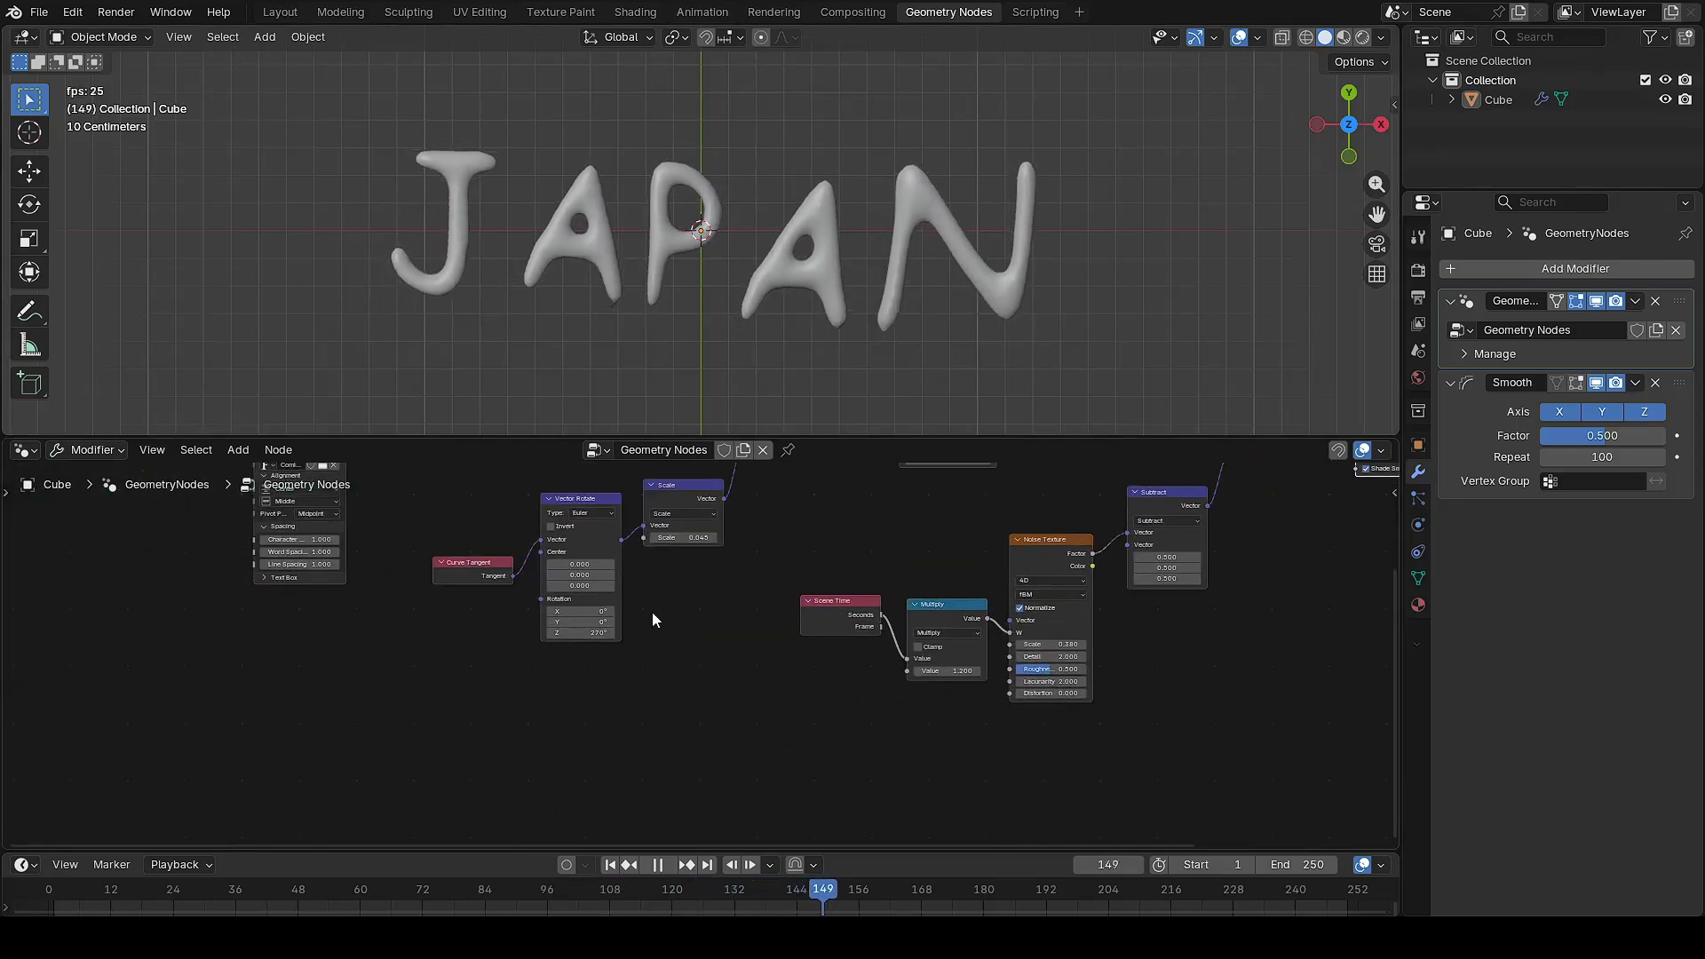
{"action": "scroll", "coordinate": [225, 577], "scroll_direction": "up", "scroll_amount": 5}
{"action": "middle_click_drag", "start_coordinate": [228, 567], "coordinate": [442, 738]}
{"action": "scroll", "coordinate": [312, 709], "scroll_direction": "up", "scroll_amount": 3}
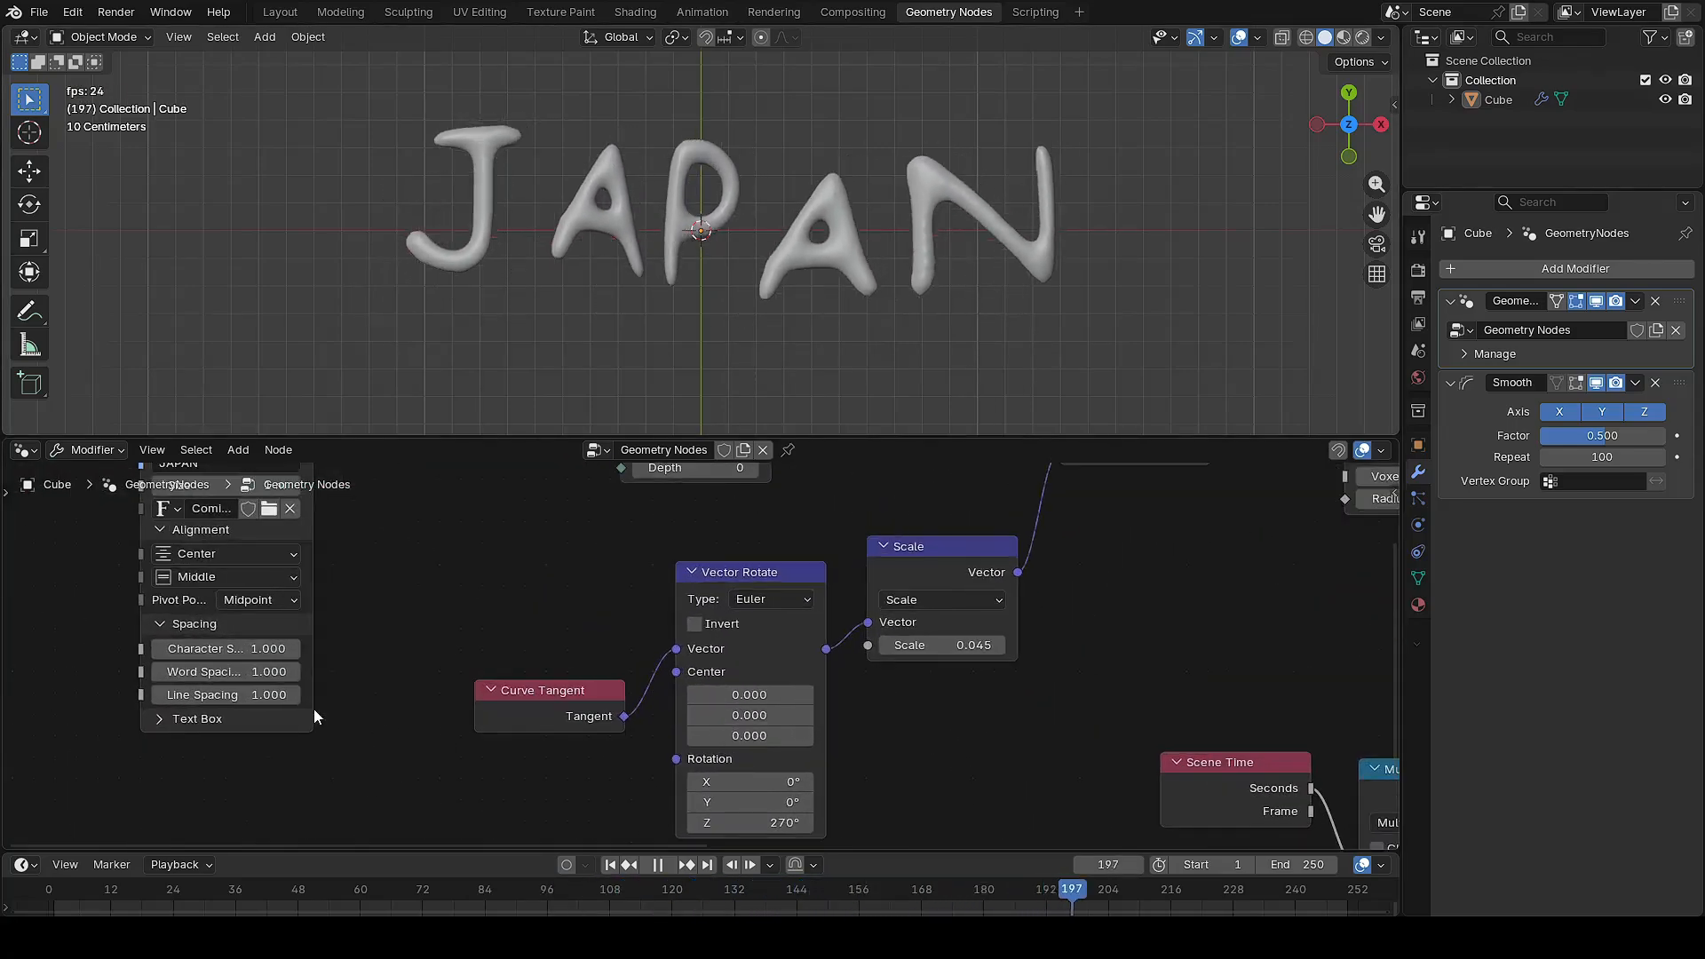
{"action": "middle_click_drag", "start_coordinate": [364, 678], "coordinate": [452, 701]}
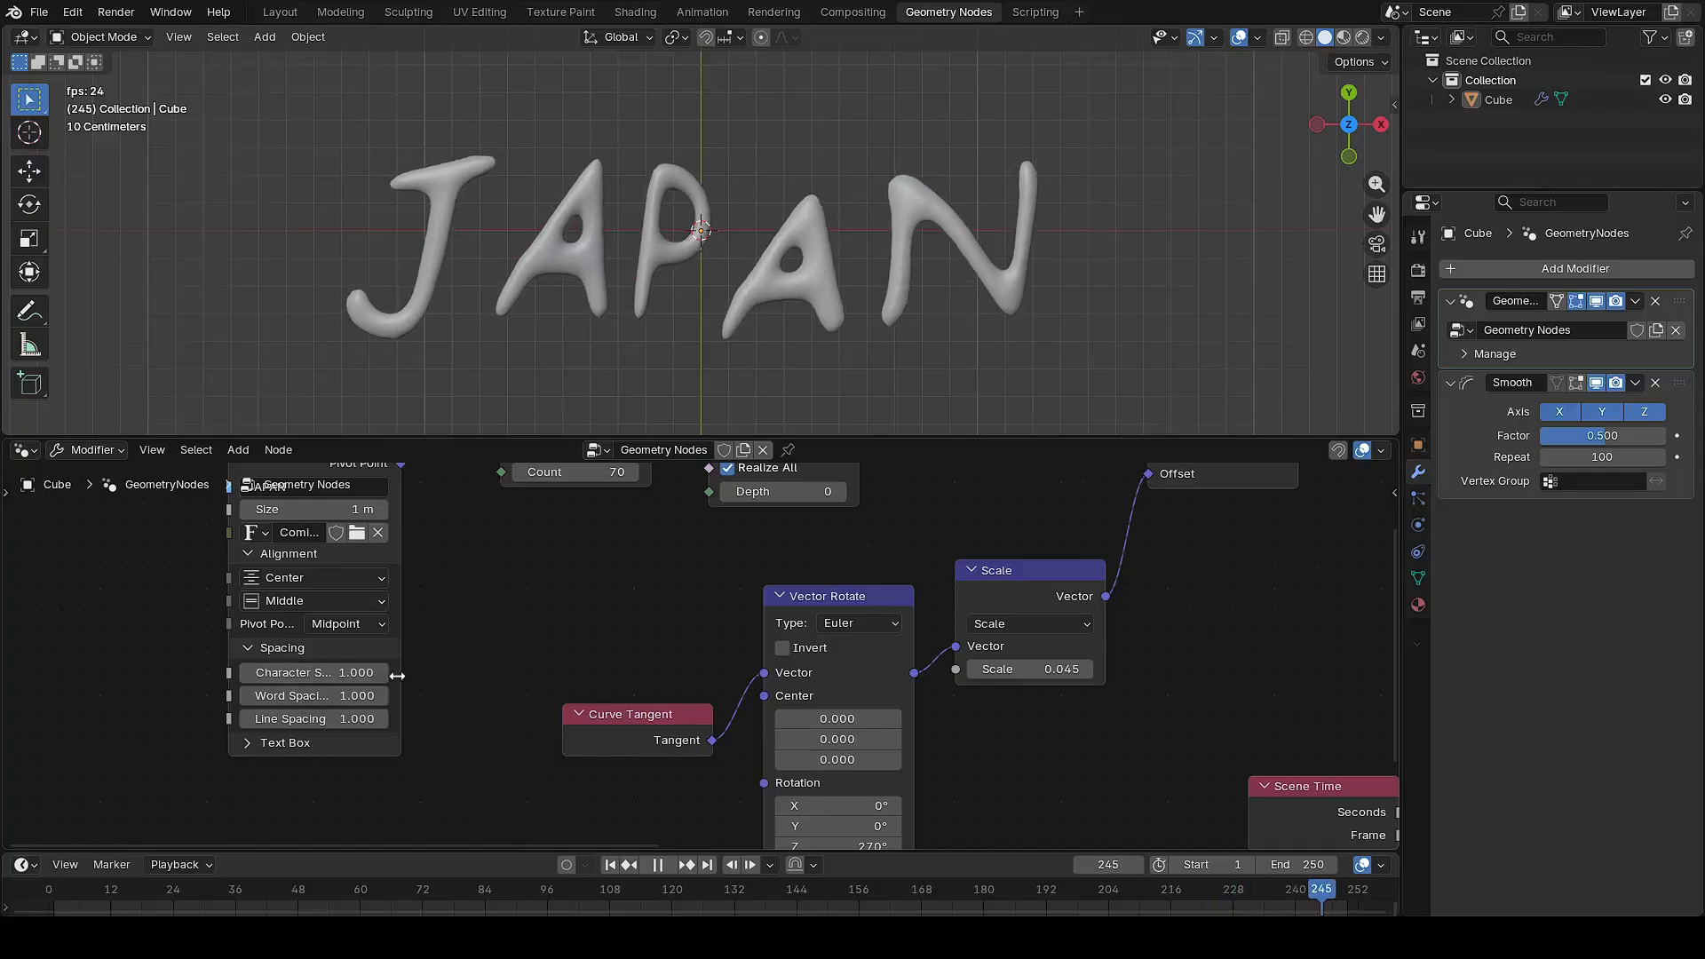
{"action": "mouse_move", "coordinate": [400, 679]}
{"action": "left_mouse_down"}
{"action": "mouse_move", "coordinate": [457, 679]}
{"action": "mouse_move", "coordinate": [211, 672]}
{"action": "mouse_move", "coordinate": [515, 672]}
{"action": "mouse_move", "coordinate": [383, 673]}
{"action": "left_mouse_up"}
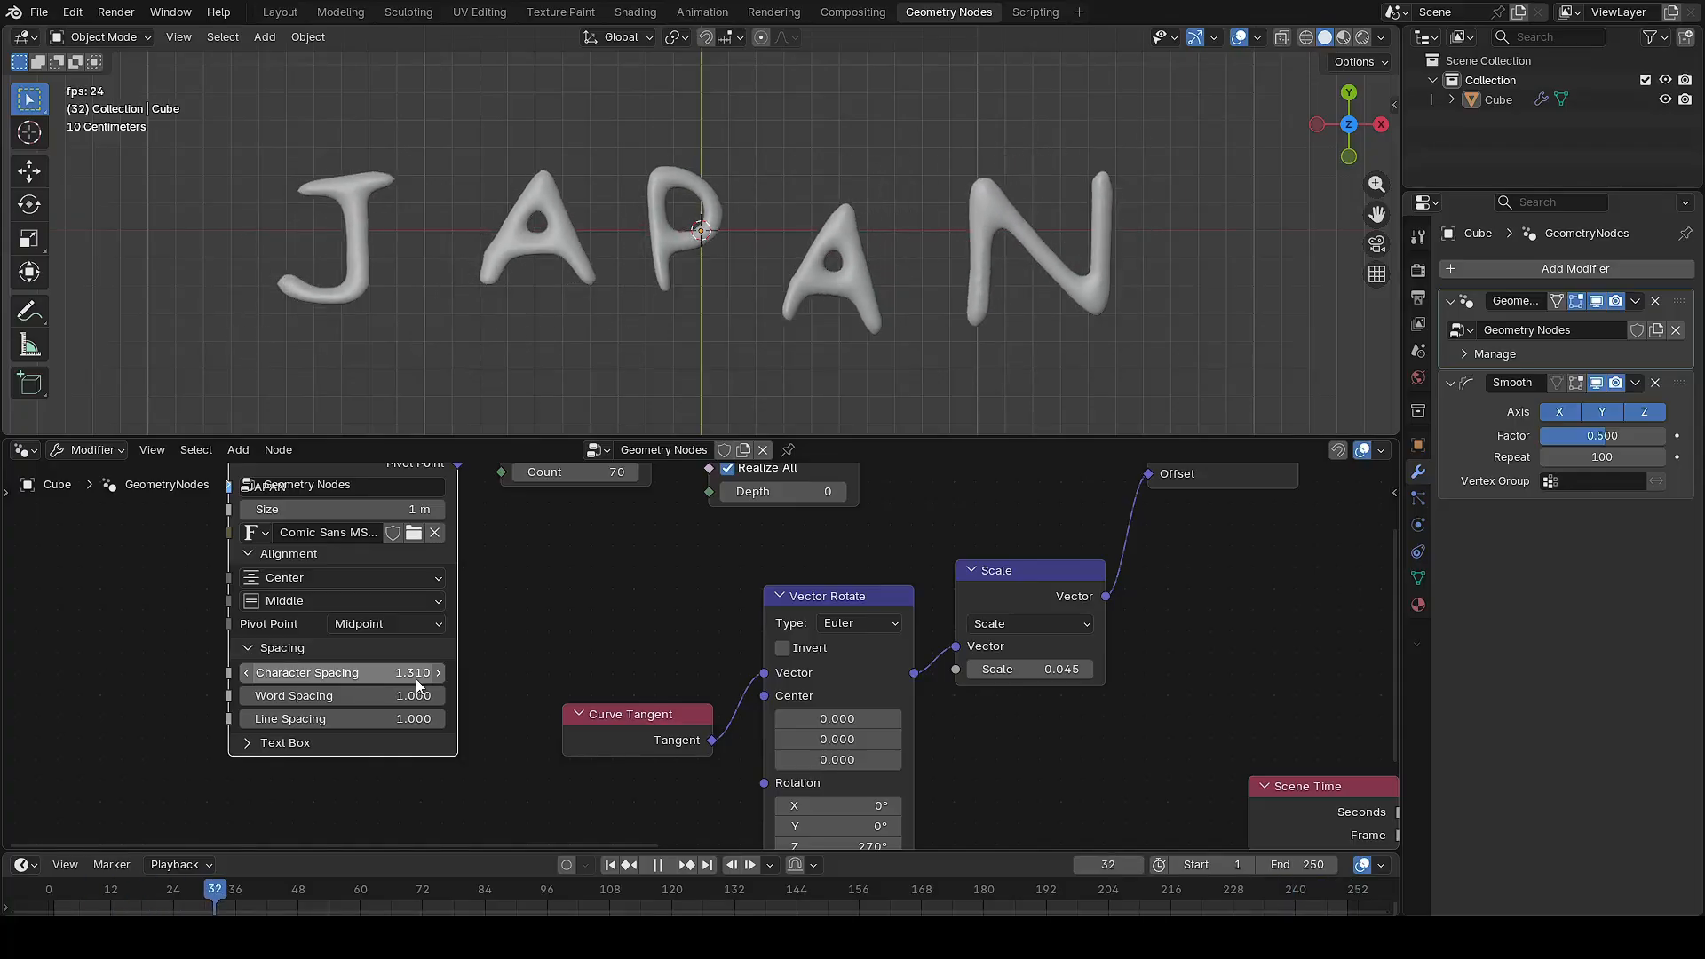
{"action": "left_click", "coordinate": [383, 672]}
{"action": "type", "text": "1"}
{"action": "key", "text": "Return"}
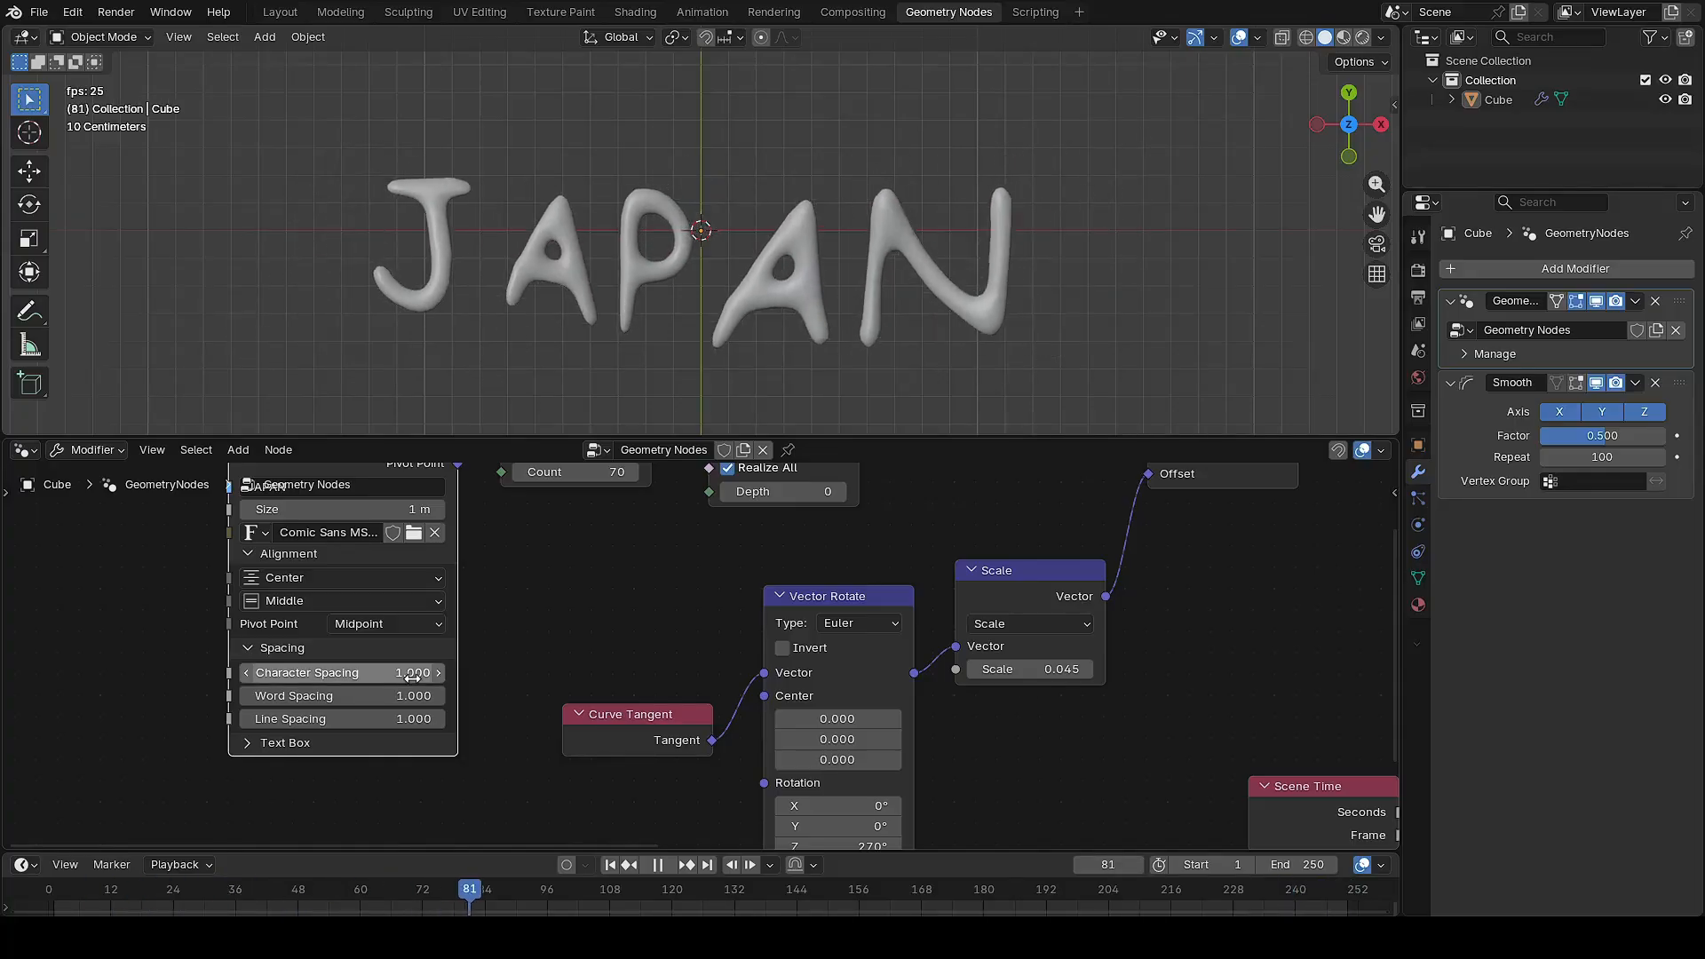
Stop the animation playback and return to the first frame
{"action": "scroll", "coordinate": [787, 723], "scroll_direction": "down", "scroll_amount": 1}
{"action": "scroll", "coordinate": [797, 723], "scroll_direction": "down", "scroll_amount": 4}
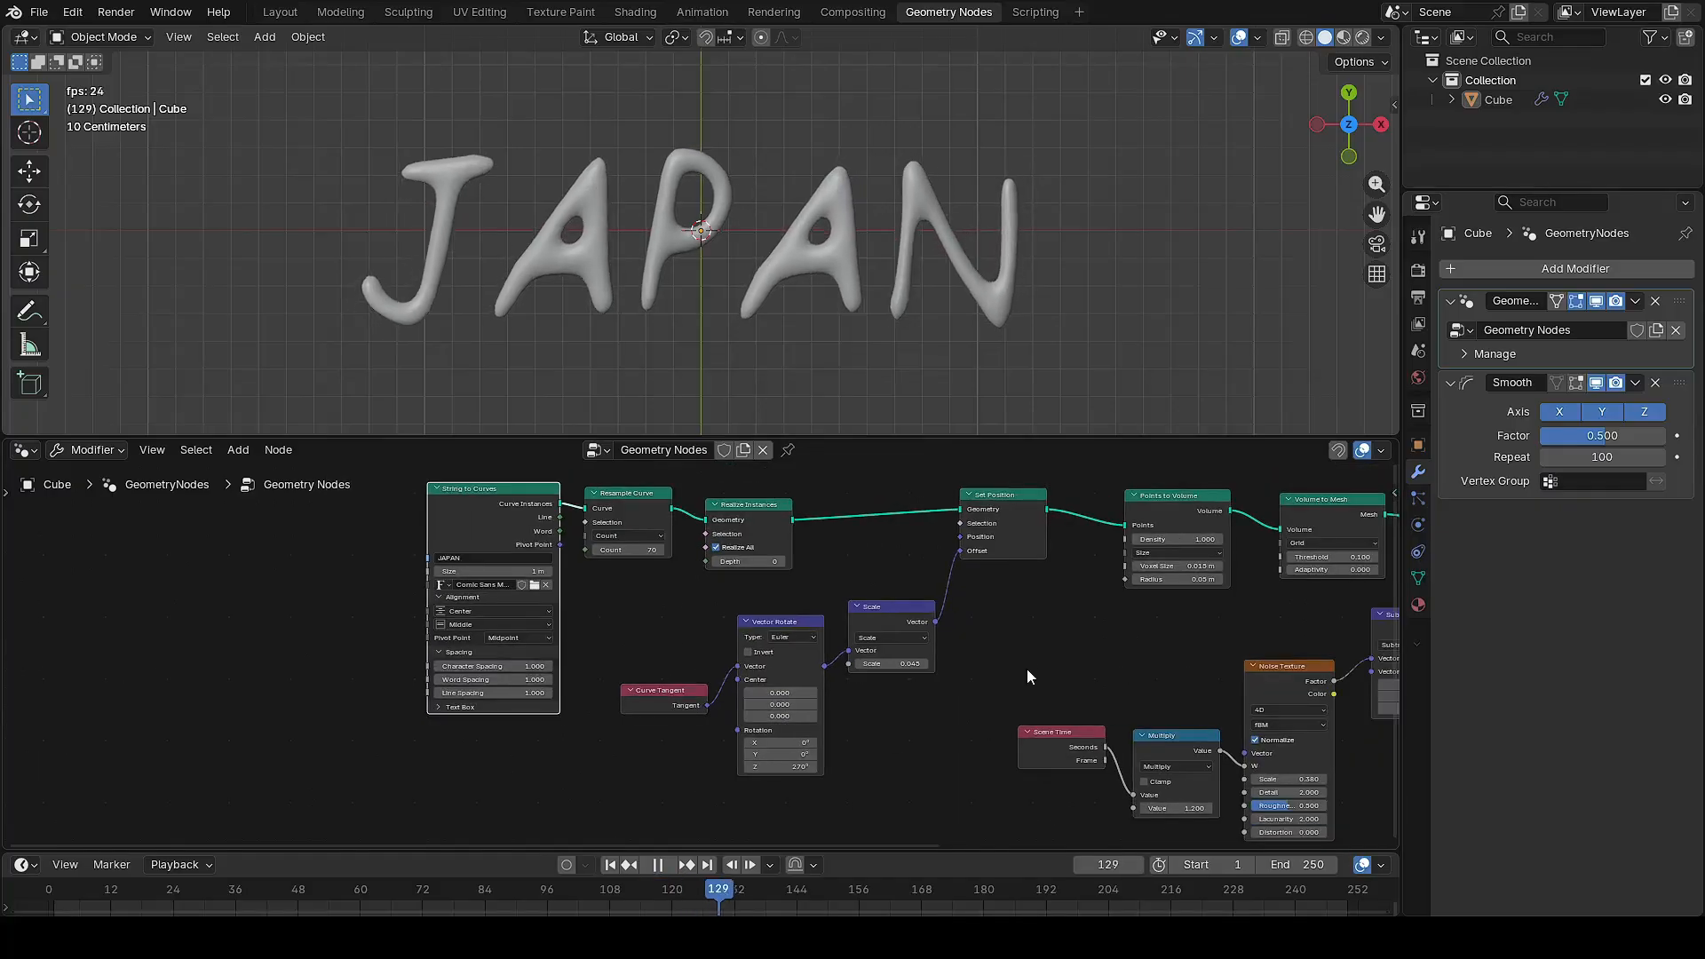
{"action": "middle_click_drag", "start_coordinate": [1027, 670], "coordinate": [308, 650]}
{"action": "middle_click_drag", "start_coordinate": [860, 745], "coordinate": [753, 774]}
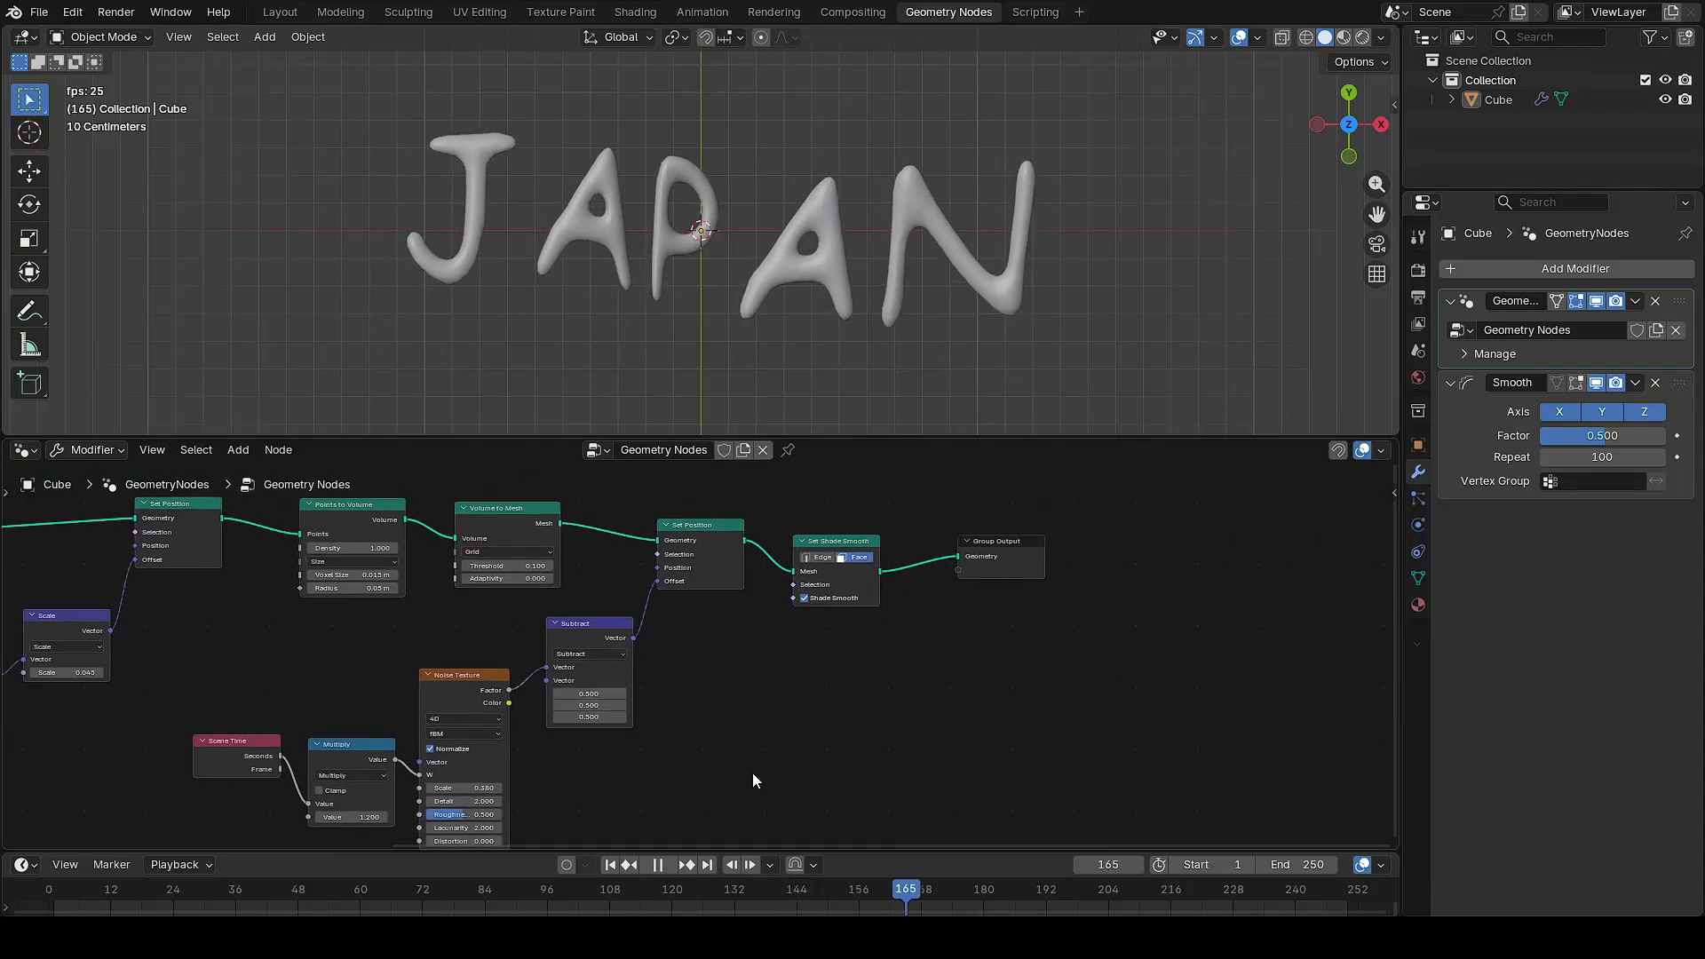
{"action": "left_click", "coordinate": [656, 866]}
{"action": "left_click", "coordinate": [610, 866]}
Move the Group Output node farther away and insert a Set Material node between it and Set Shade Smooth
{"action": "middle_click_drag", "start_coordinate": [842, 691], "coordinate": [711, 690]}
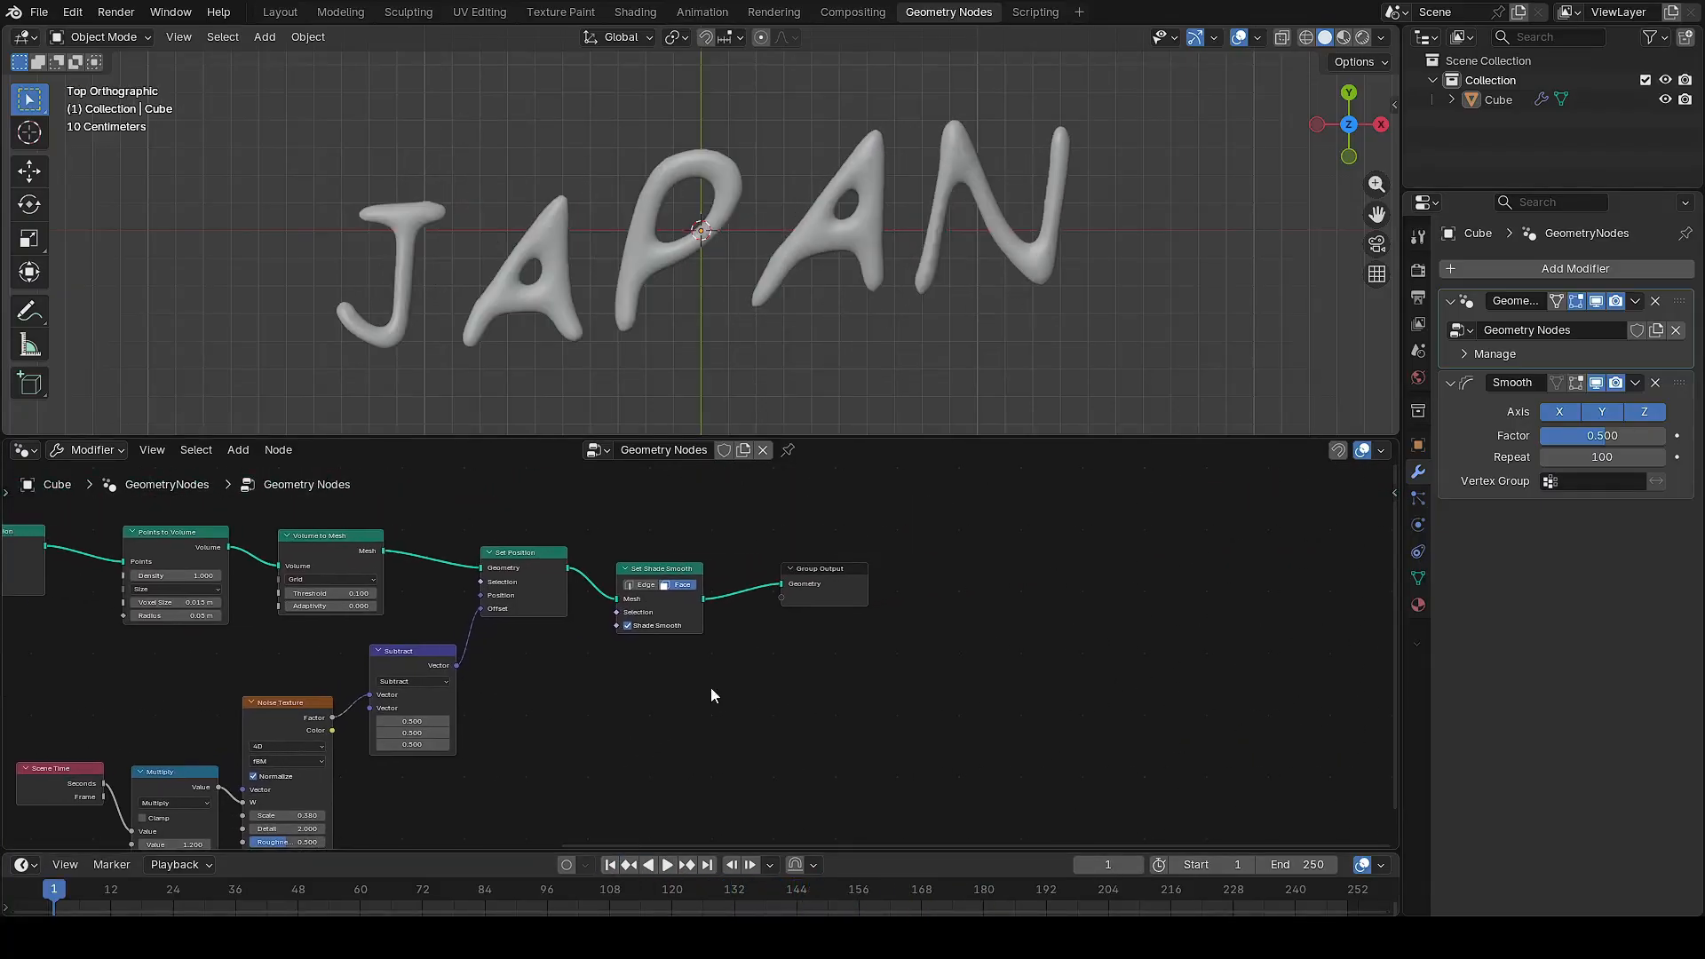
{"action": "left_click_drag", "start_coordinate": [833, 572], "coordinate": [1004, 591]}
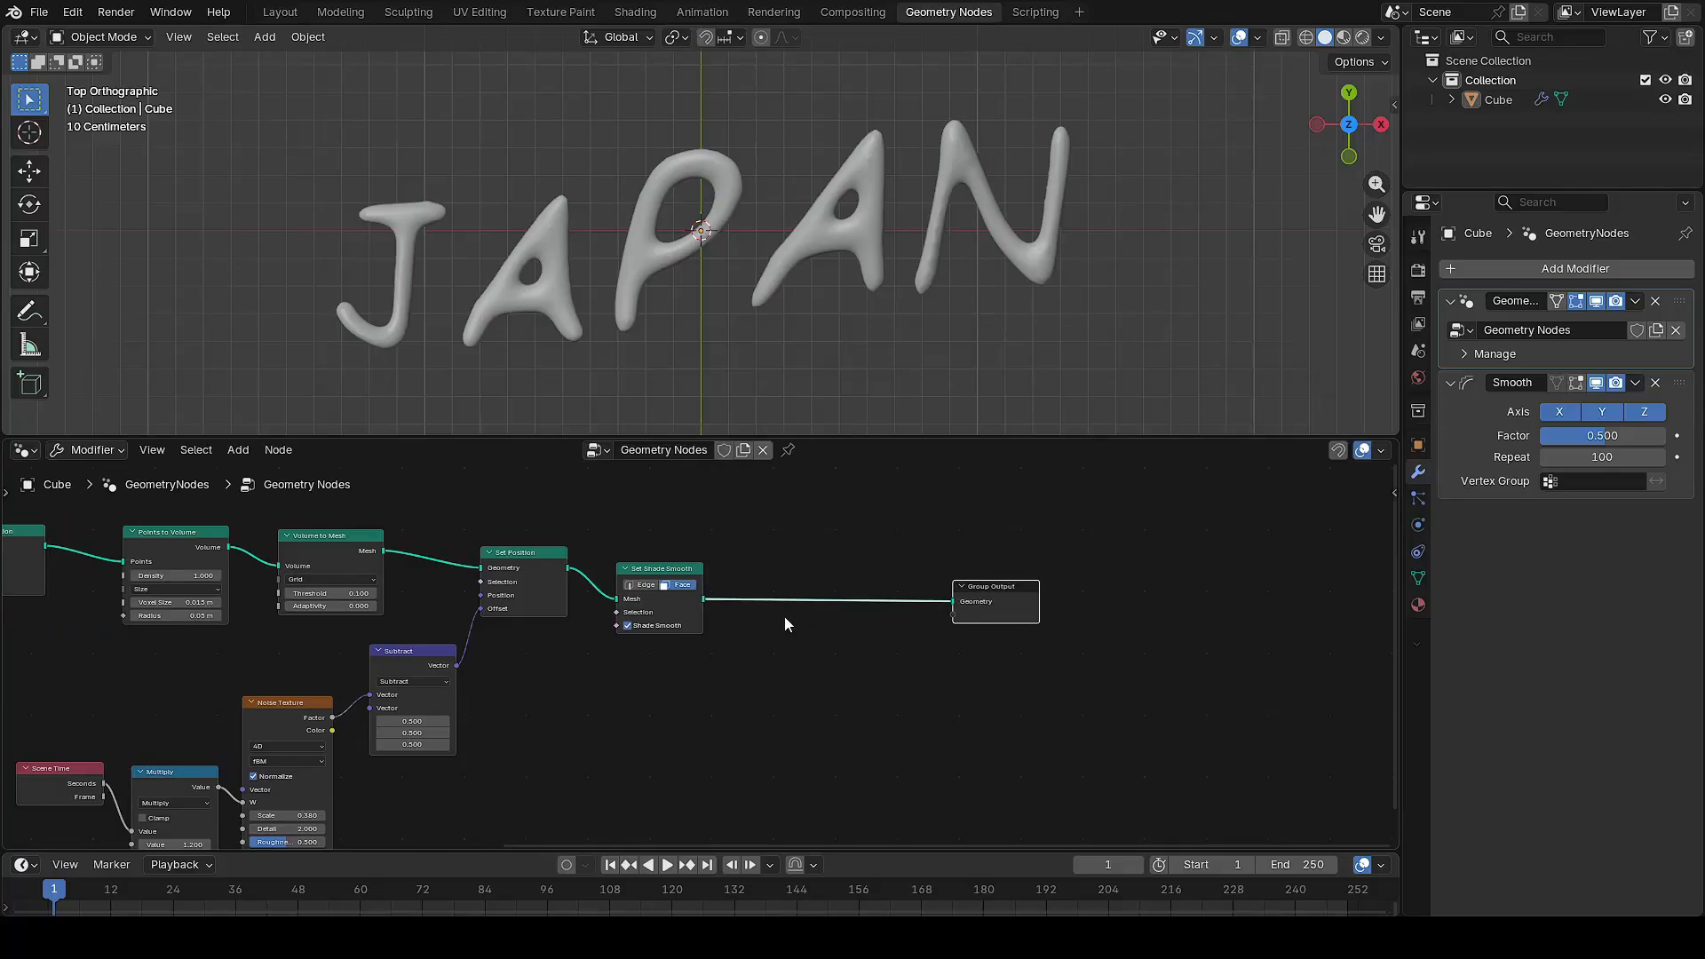
{"action": "key", "text": "shift+a"}
{"action": "type", "text": "s"}
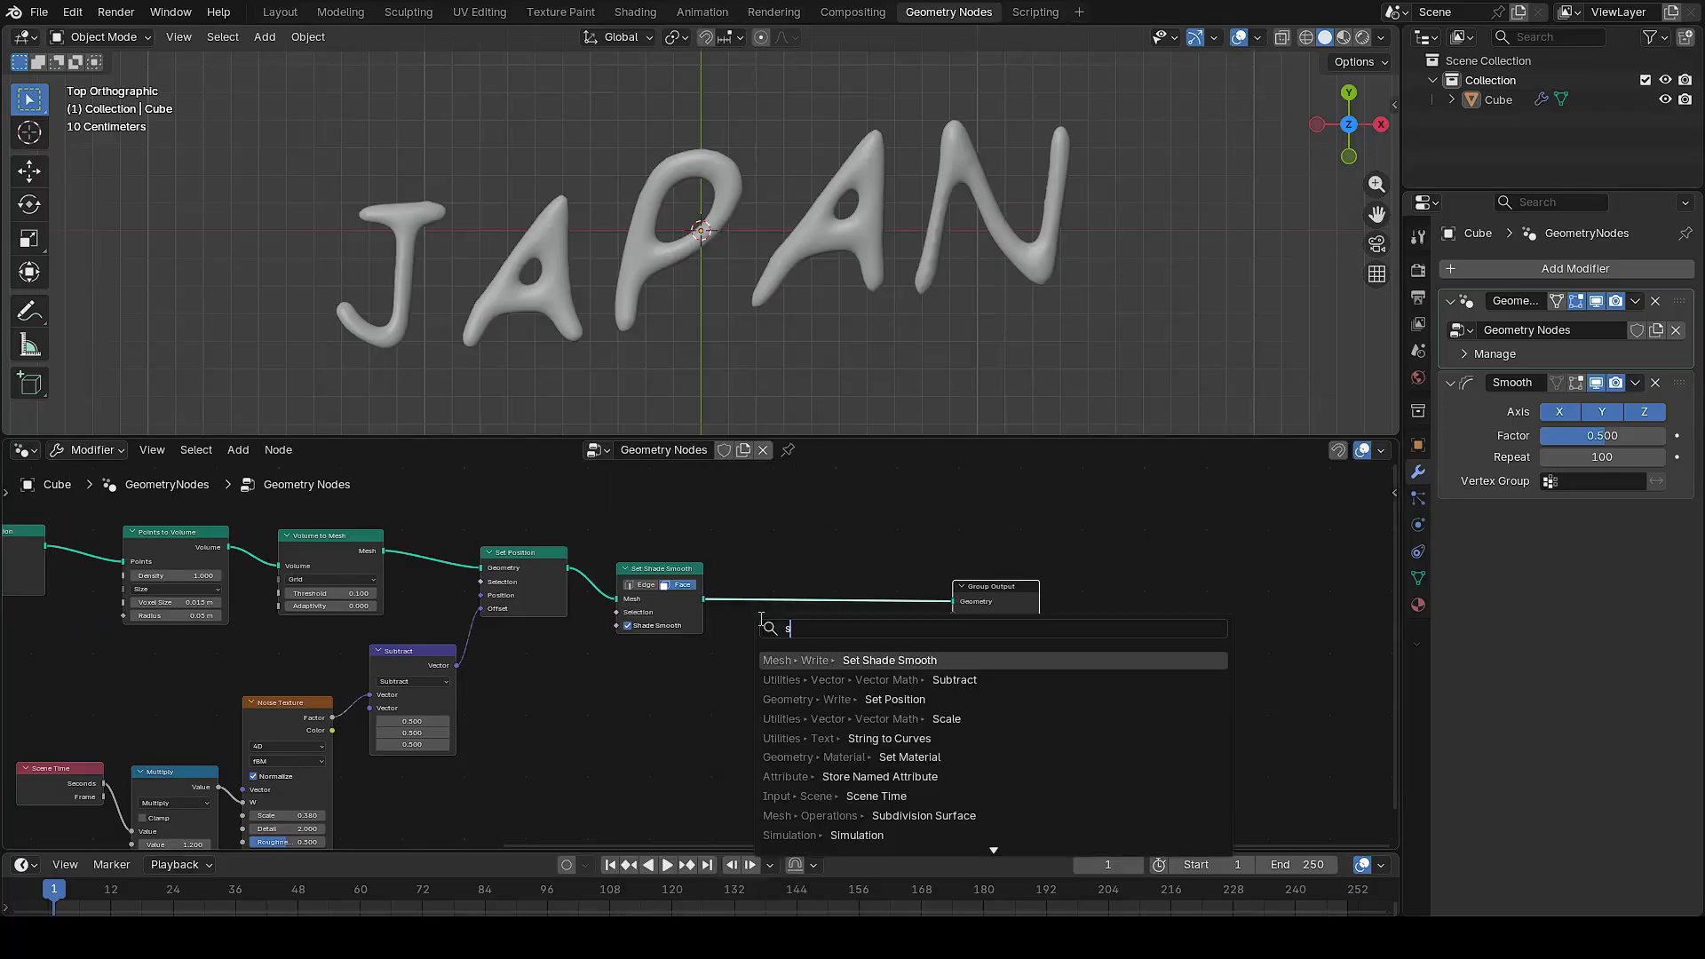
{"action": "type", "text": "et mater"}
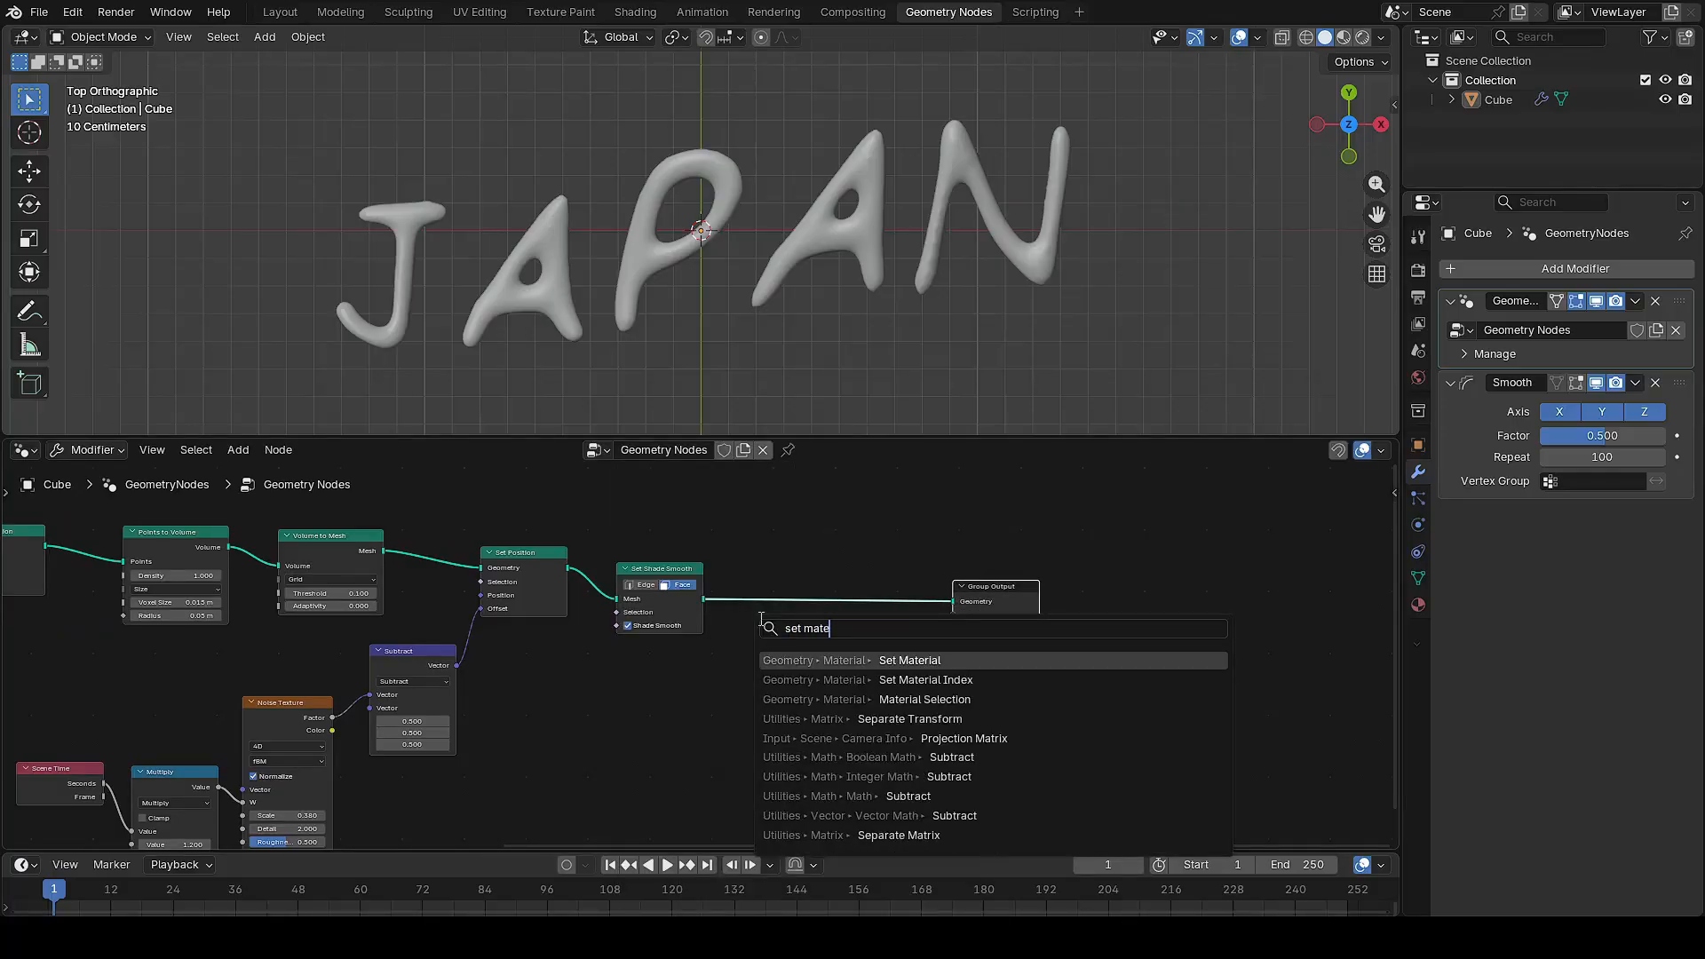
{"action": "left_click", "coordinate": [917, 661]}
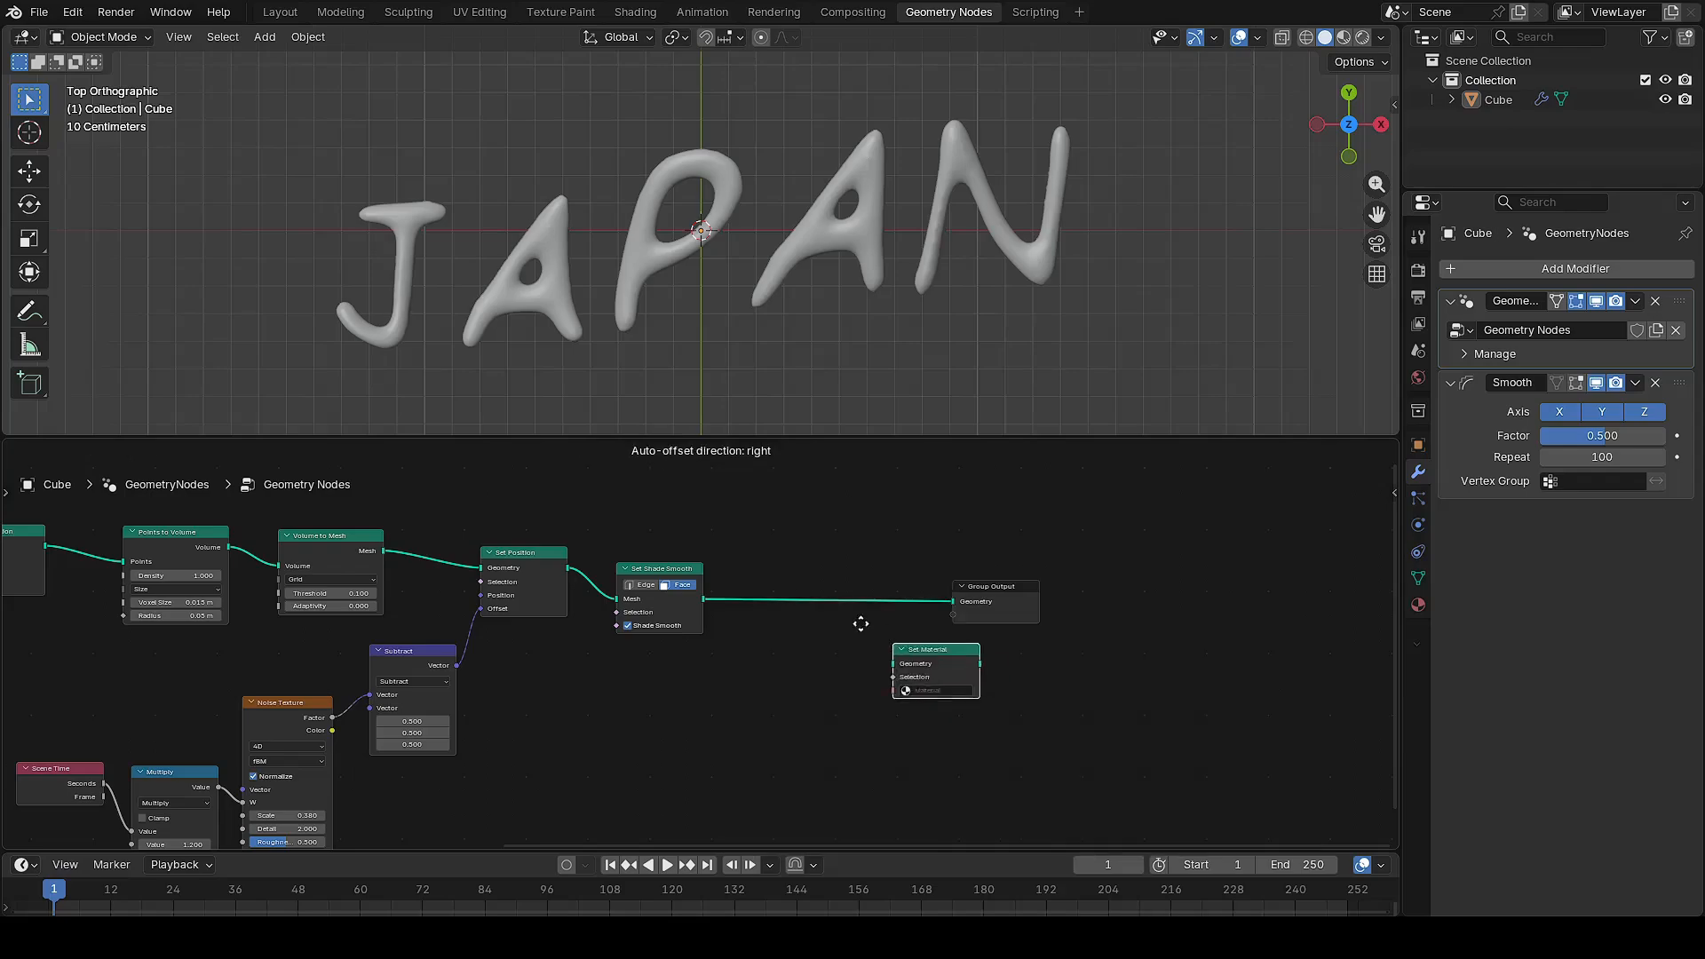
{"action": "left_click", "coordinate": [781, 579]}
{"action": "scroll", "coordinate": [818, 642], "scroll_direction": "up", "scroll_amount": 6}
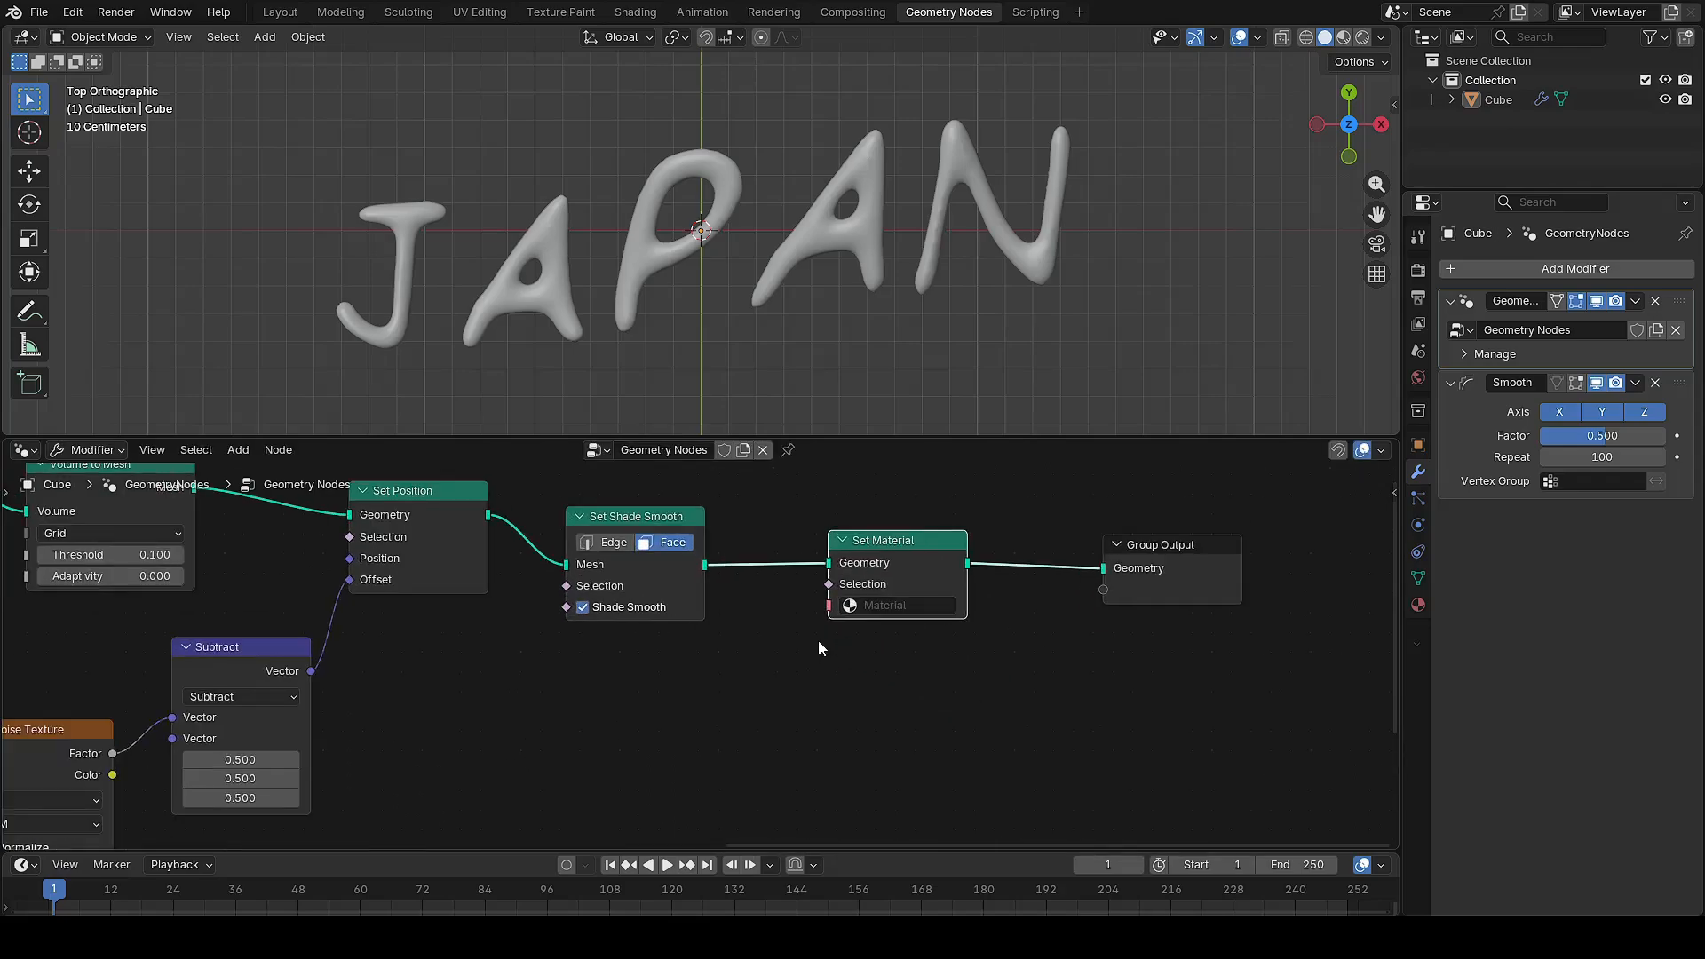
Rename the cube's existing material to text-material
{"action": "middle_click_drag", "start_coordinate": [1367, 689], "coordinate": [1231, 717]}
{"action": "left_click", "coordinate": [1416, 605]}
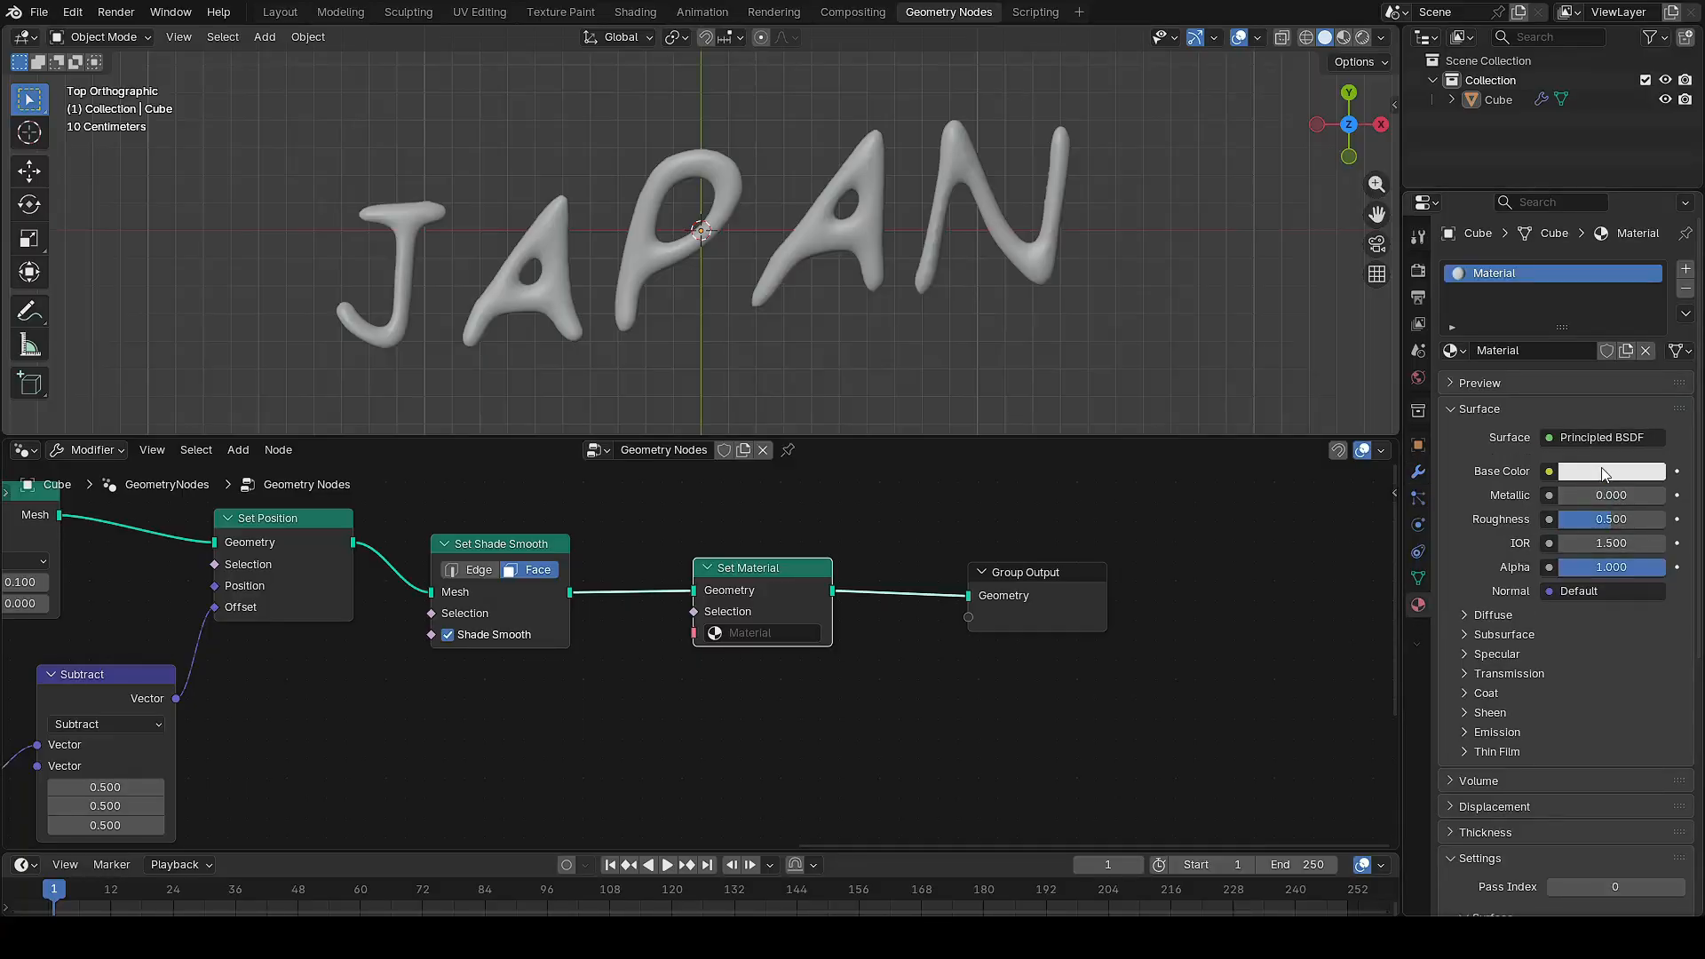
{"action": "double_click", "coordinate": [1553, 351]}
{"action": "type", "text": "text-ma"}
{"action": "key", "text": "Return"}
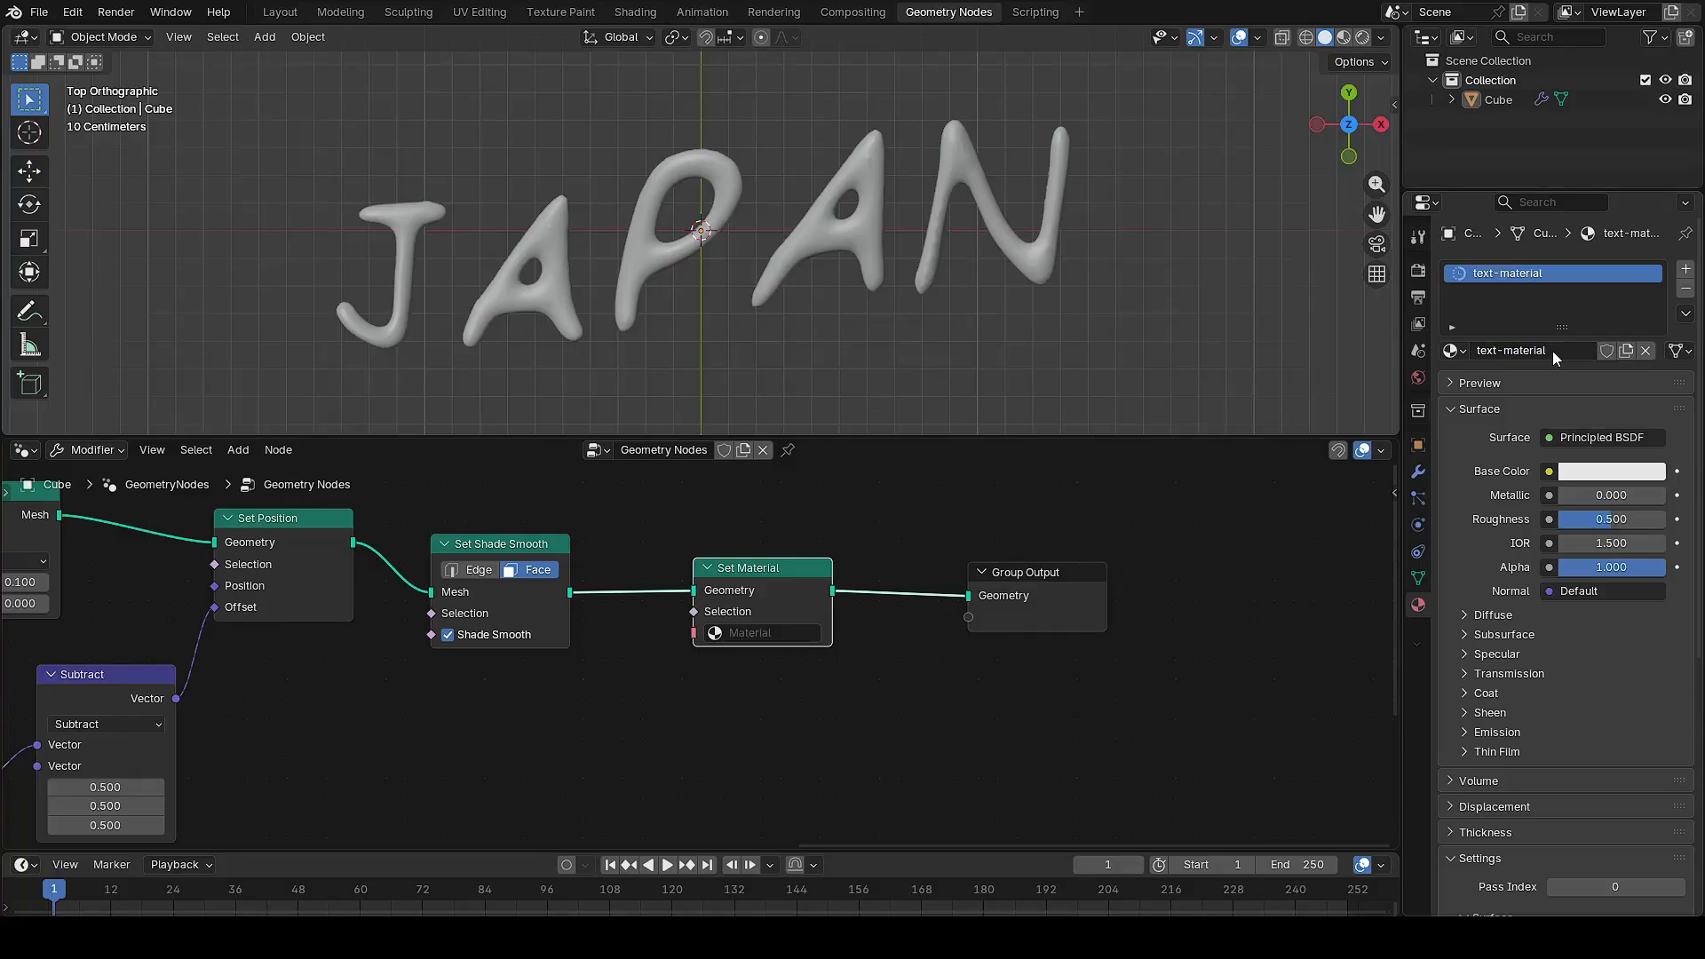
Give text-material a saturated pinkish-red base color
{"action": "left_click", "coordinate": [1627, 476]}
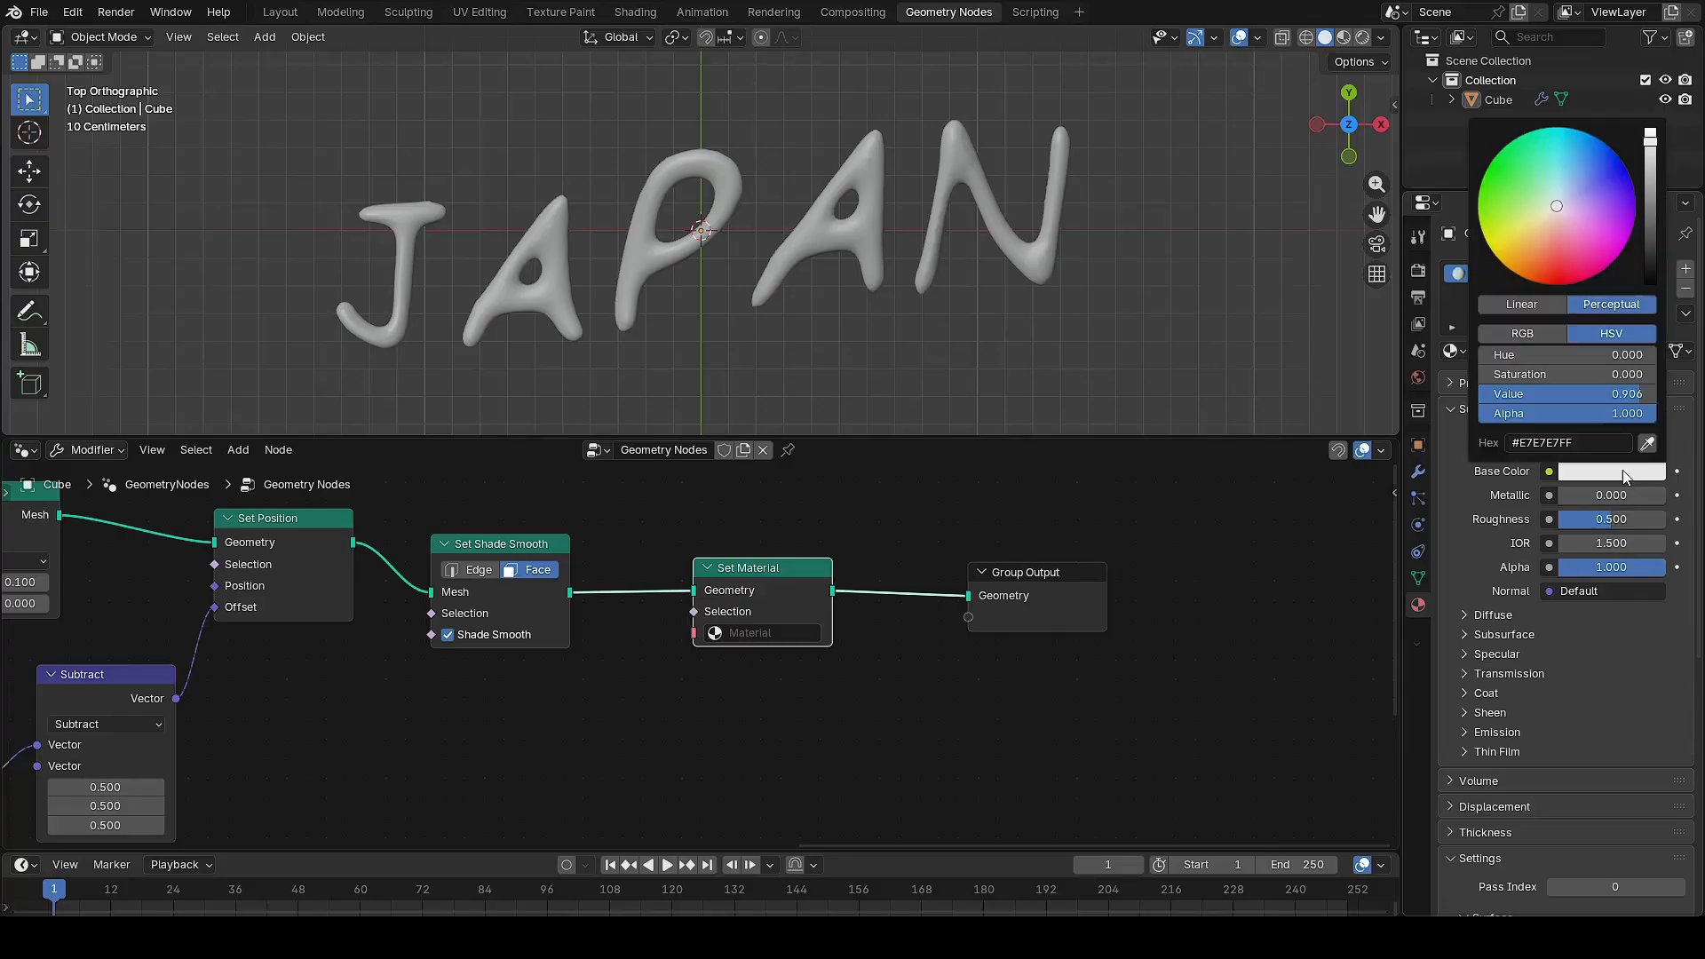
{"action": "left_click", "coordinate": [1586, 264]}
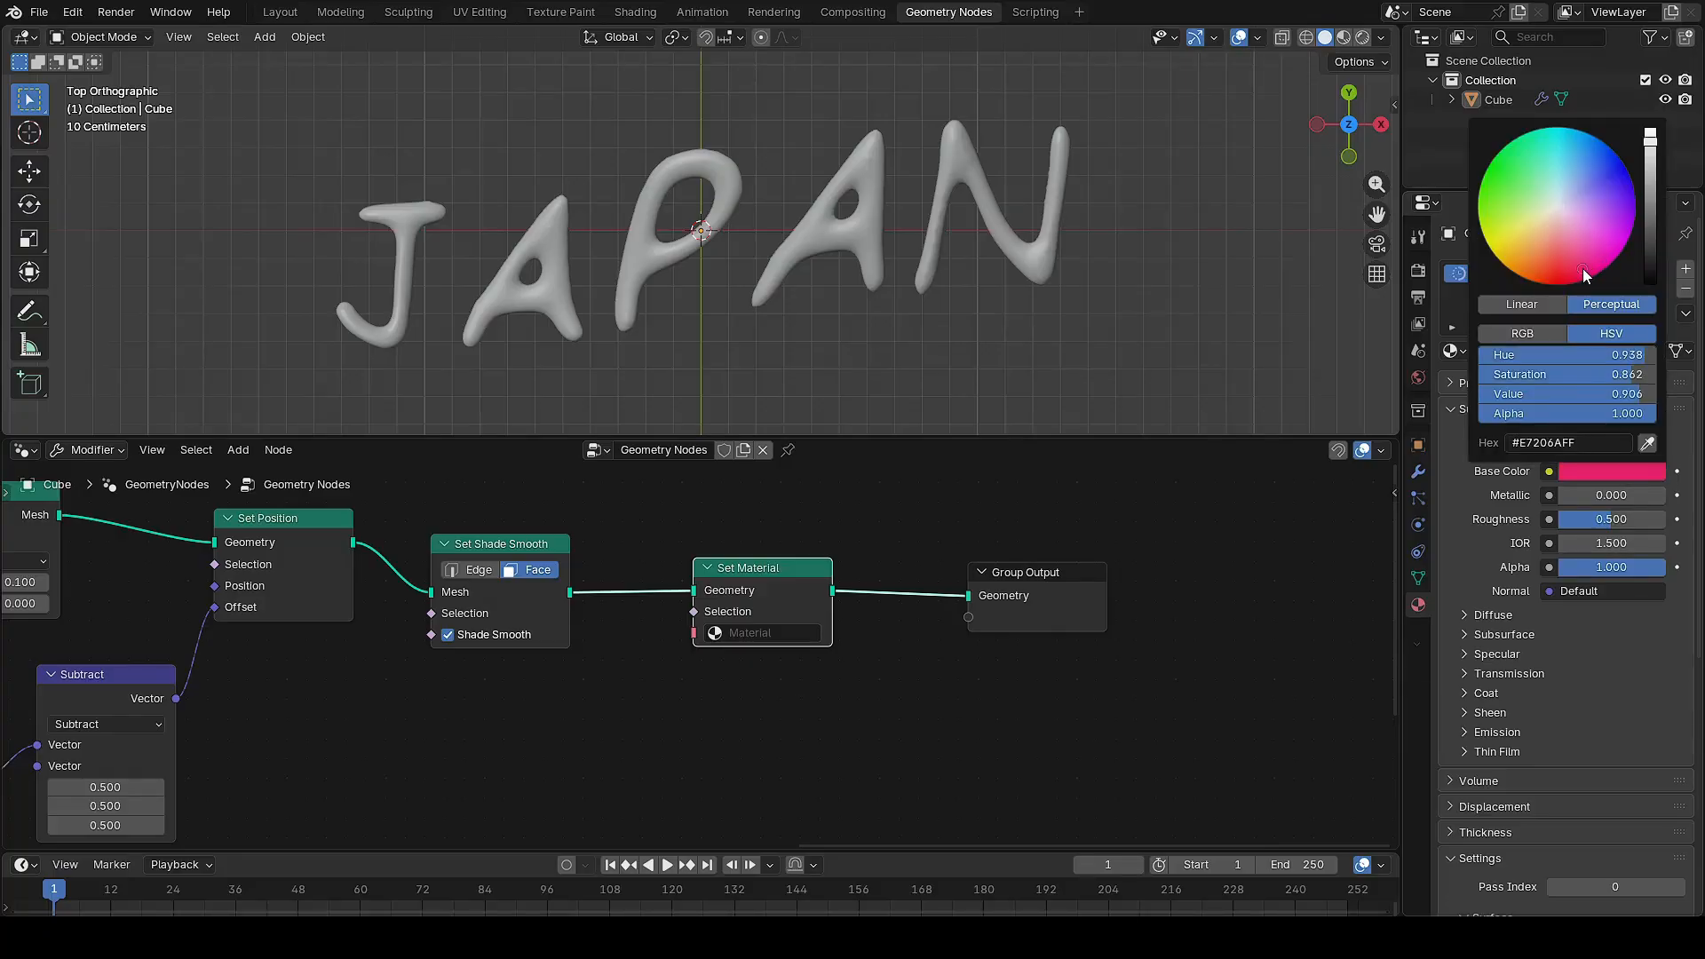
{"action": "left_click_drag", "start_coordinate": [1582, 268], "coordinate": [1574, 265]}
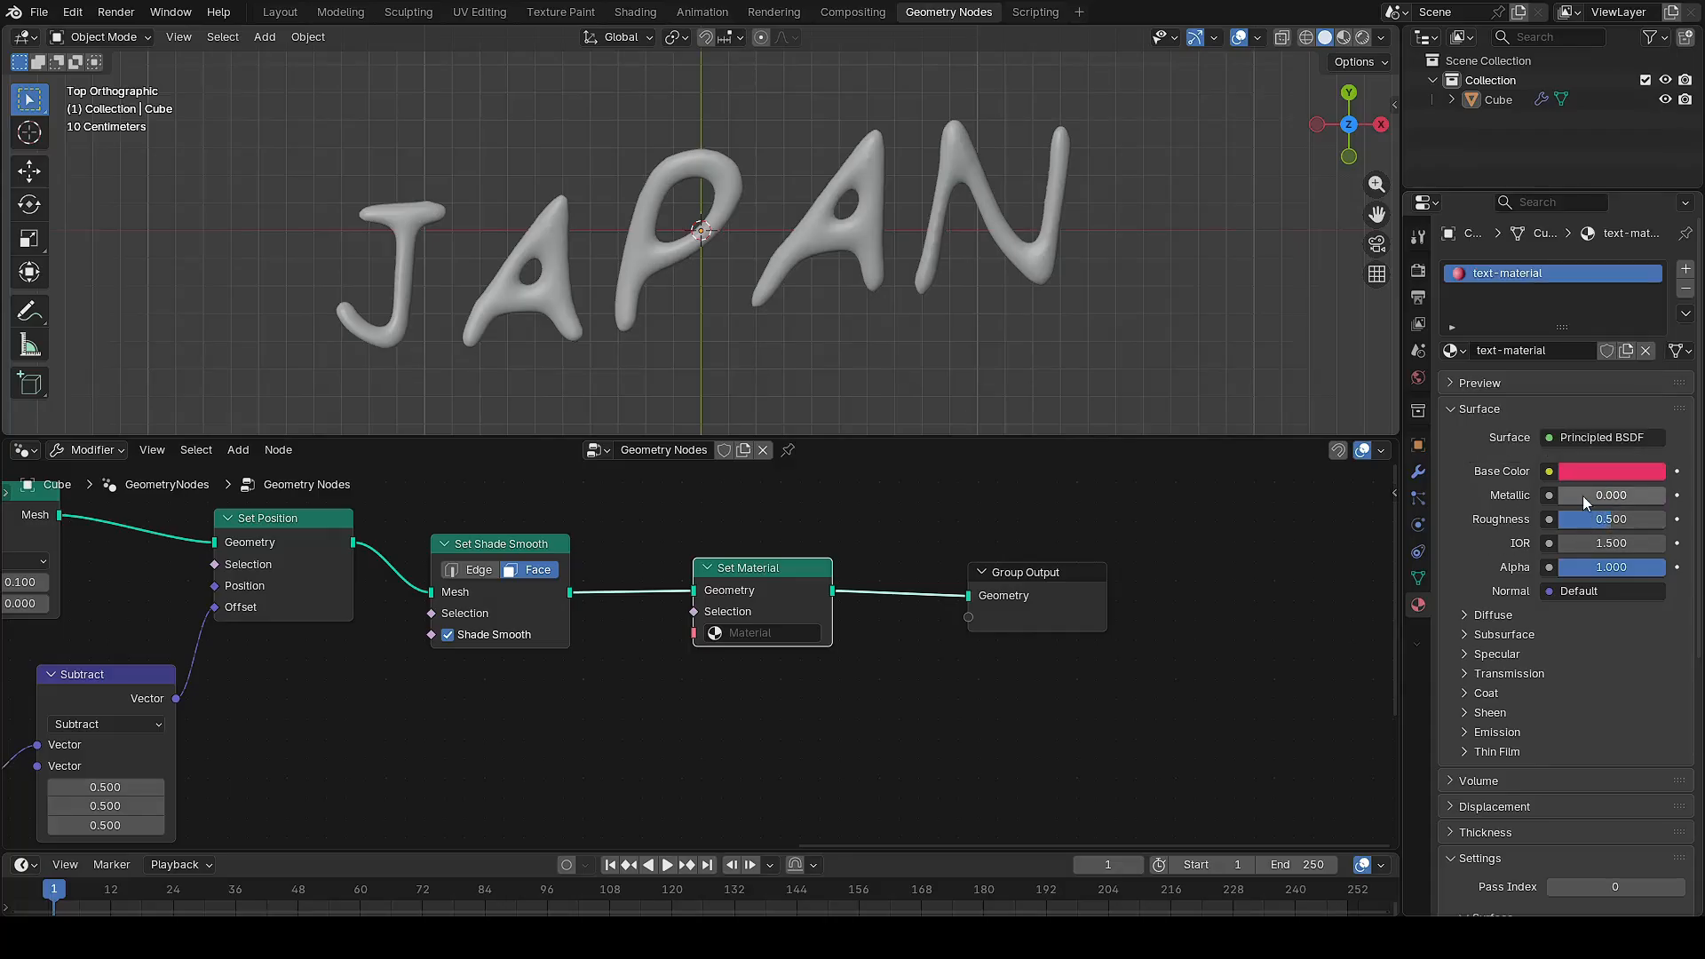
Set text-material's Roughness to 0.852 and its Subsurface Weight to 1.000
{"action": "left_click", "coordinate": [1602, 515]}
{"action": "type", "text": "1"}
{"action": "key", "text": "Return"}
{"action": "mouse_move", "coordinate": [1655, 523]}
{"action": "left_mouse_down"}
{"action": "mouse_move", "coordinate": [1636, 523]}
{"action": "mouse_move", "coordinate": [1655, 525]}
{"action": "left_mouse_up"}
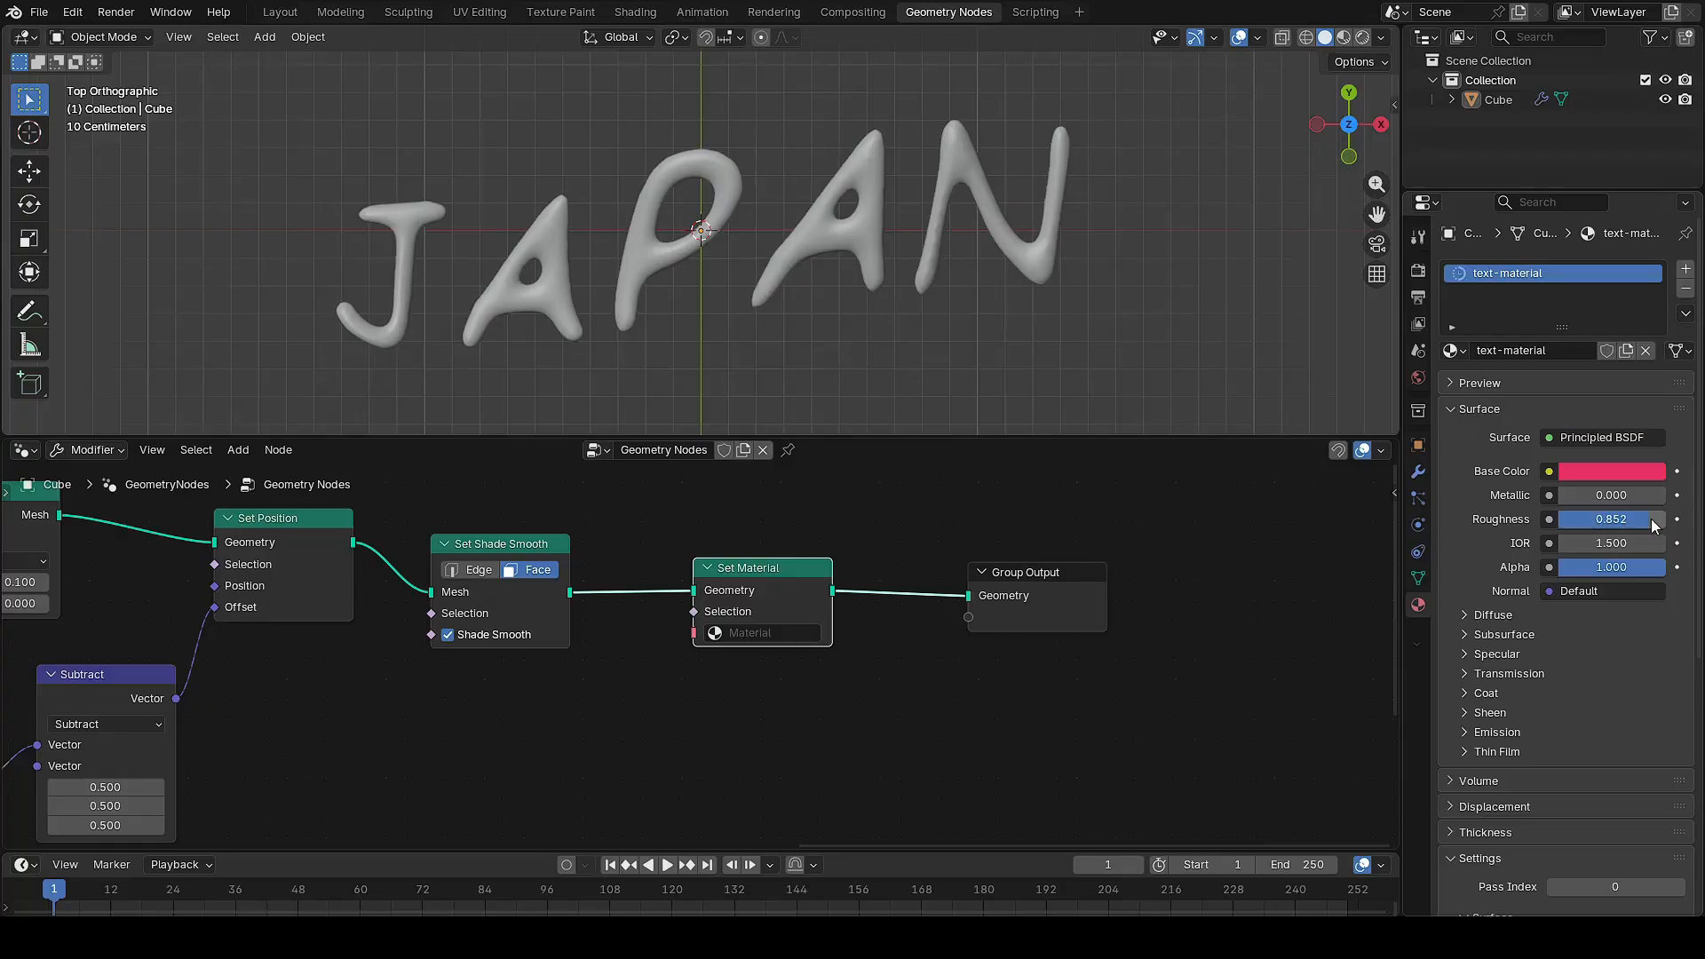
{"action": "left_click", "coordinate": [1467, 635]}
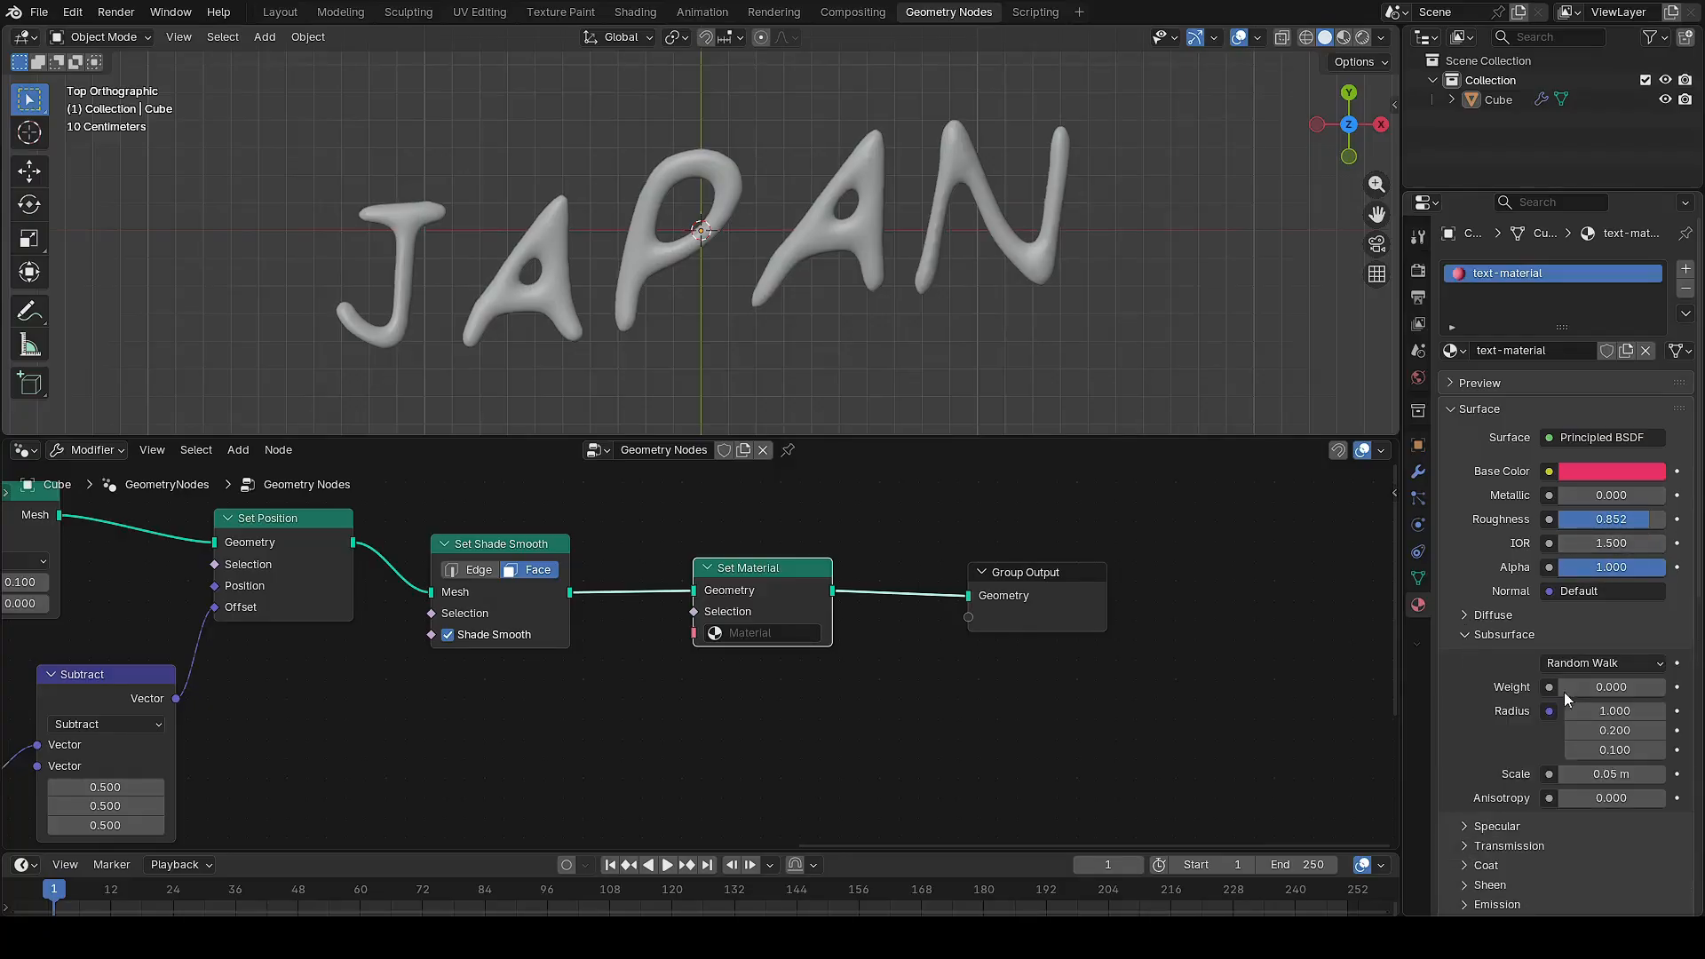
{"action": "left_click_drag", "start_coordinate": [1596, 694], "coordinate": [1670, 689]}
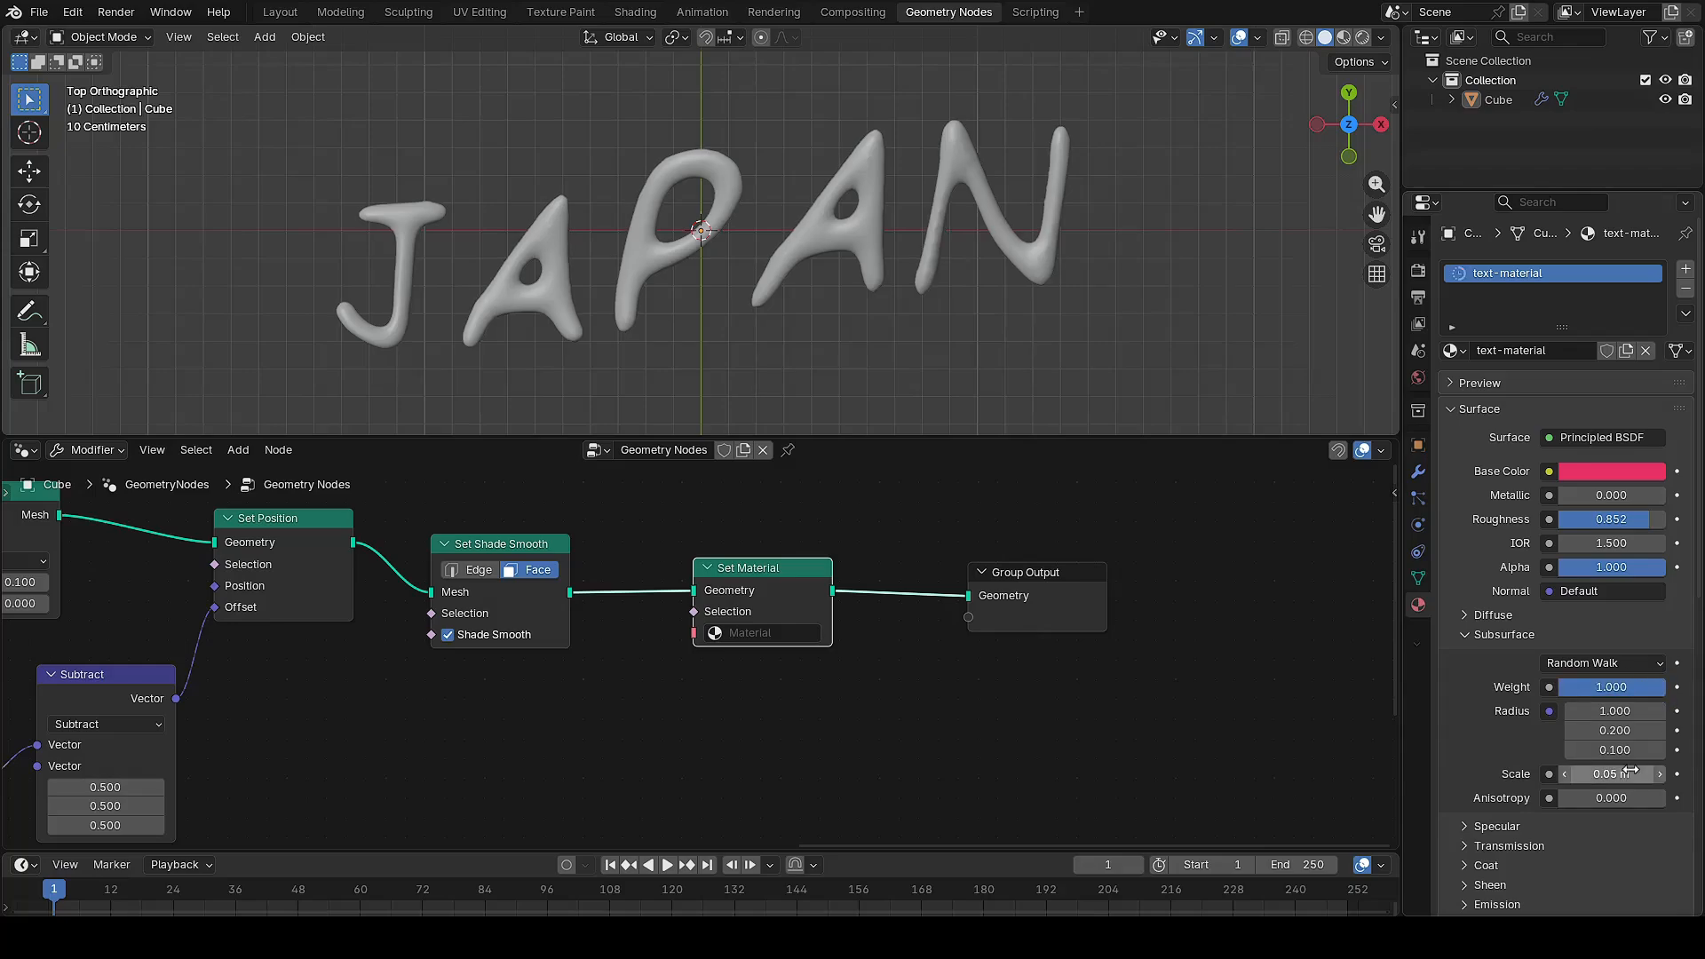
Switch the 3D viewport to rendered shading and add a Sun light to the scene
{"action": "left_click", "coordinate": [1363, 38]}
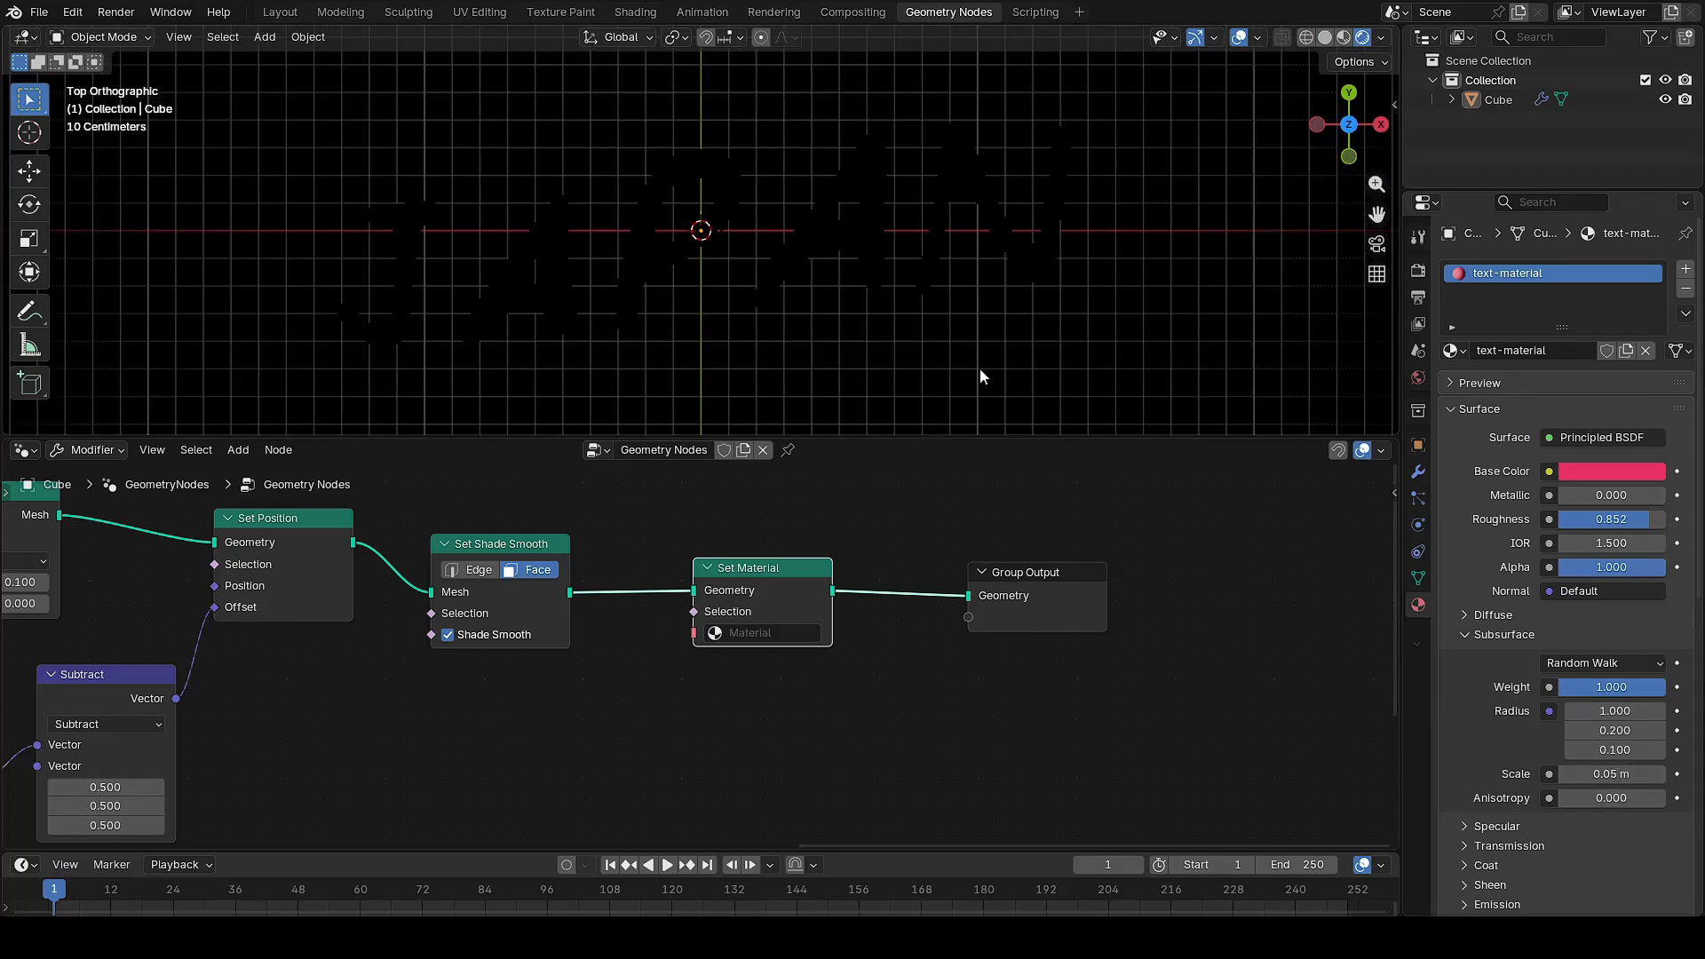
{"action": "middle_click_drag", "start_coordinate": [981, 373], "coordinate": [1099, 337]}
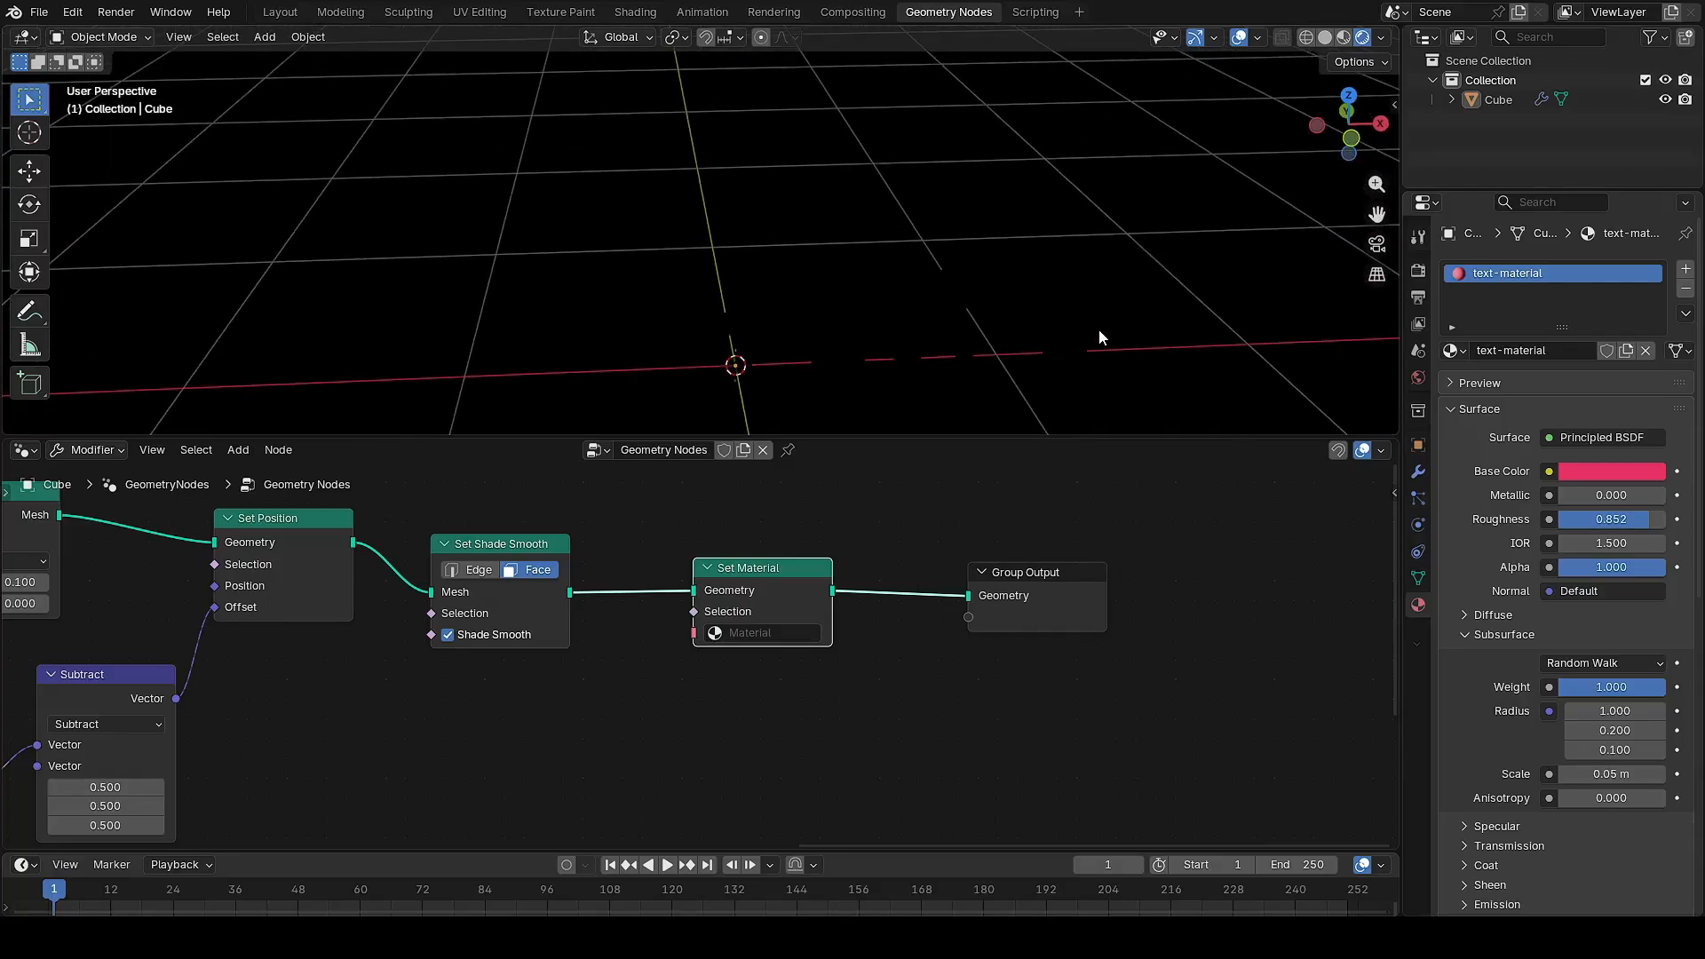
{"action": "key", "text": "shift+a"}
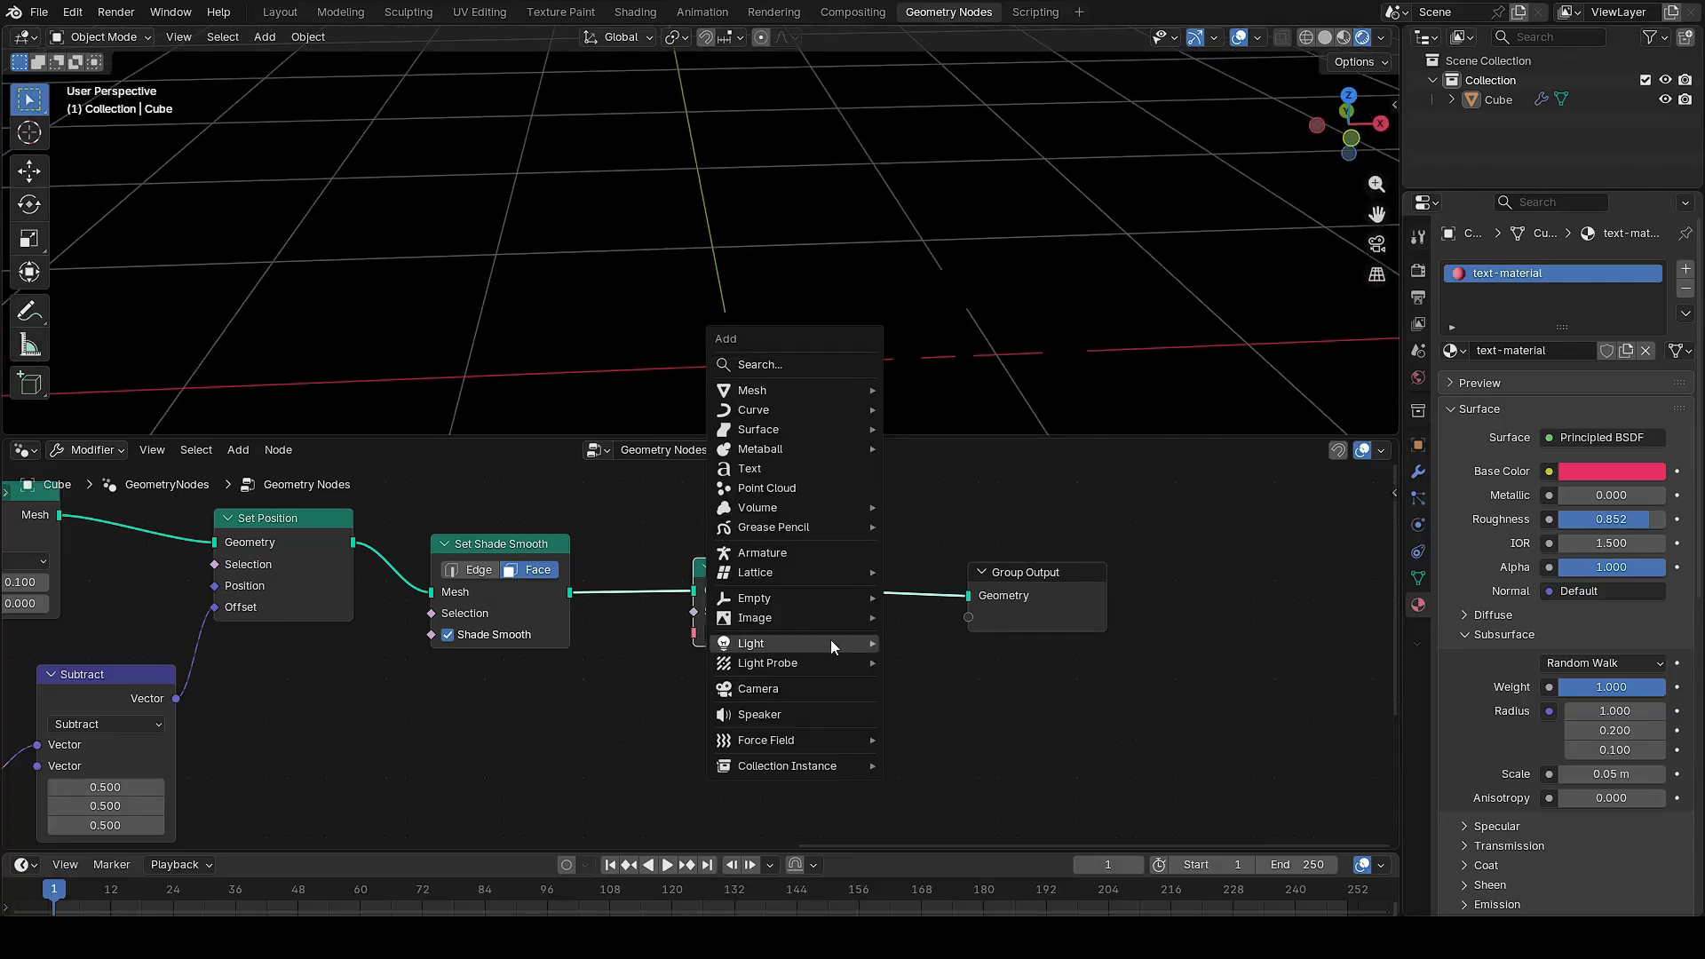
{"action": "mouse_move", "coordinate": [856, 643]}
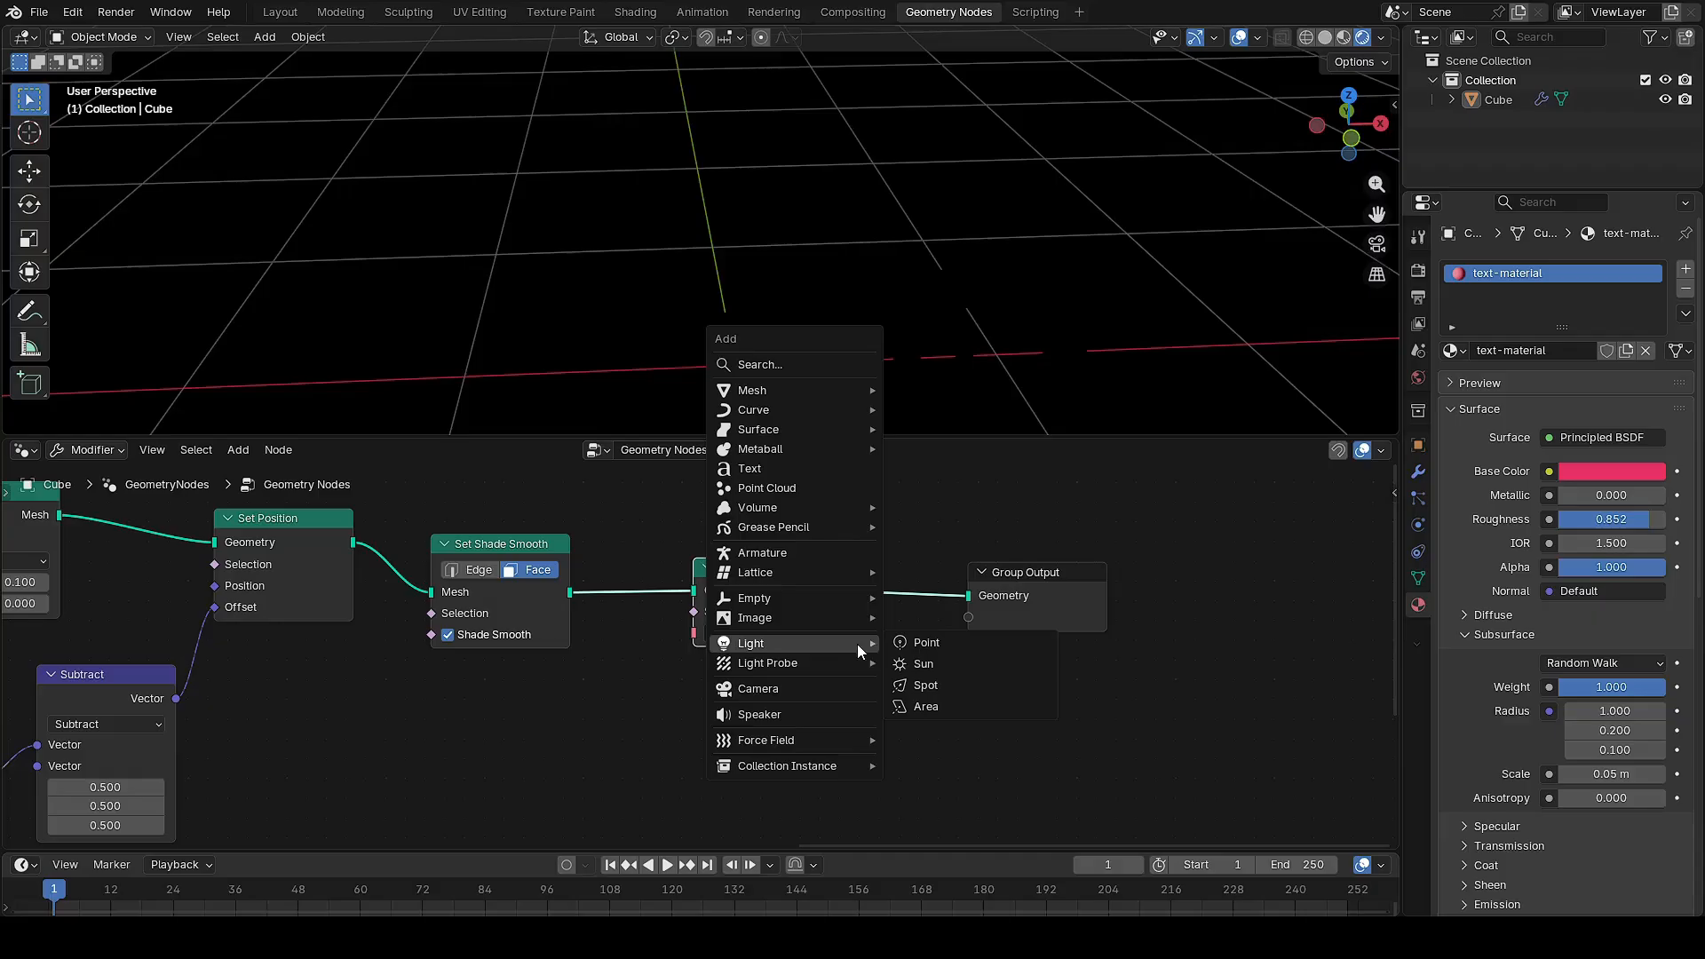
{"action": "left_click", "coordinate": [941, 659]}
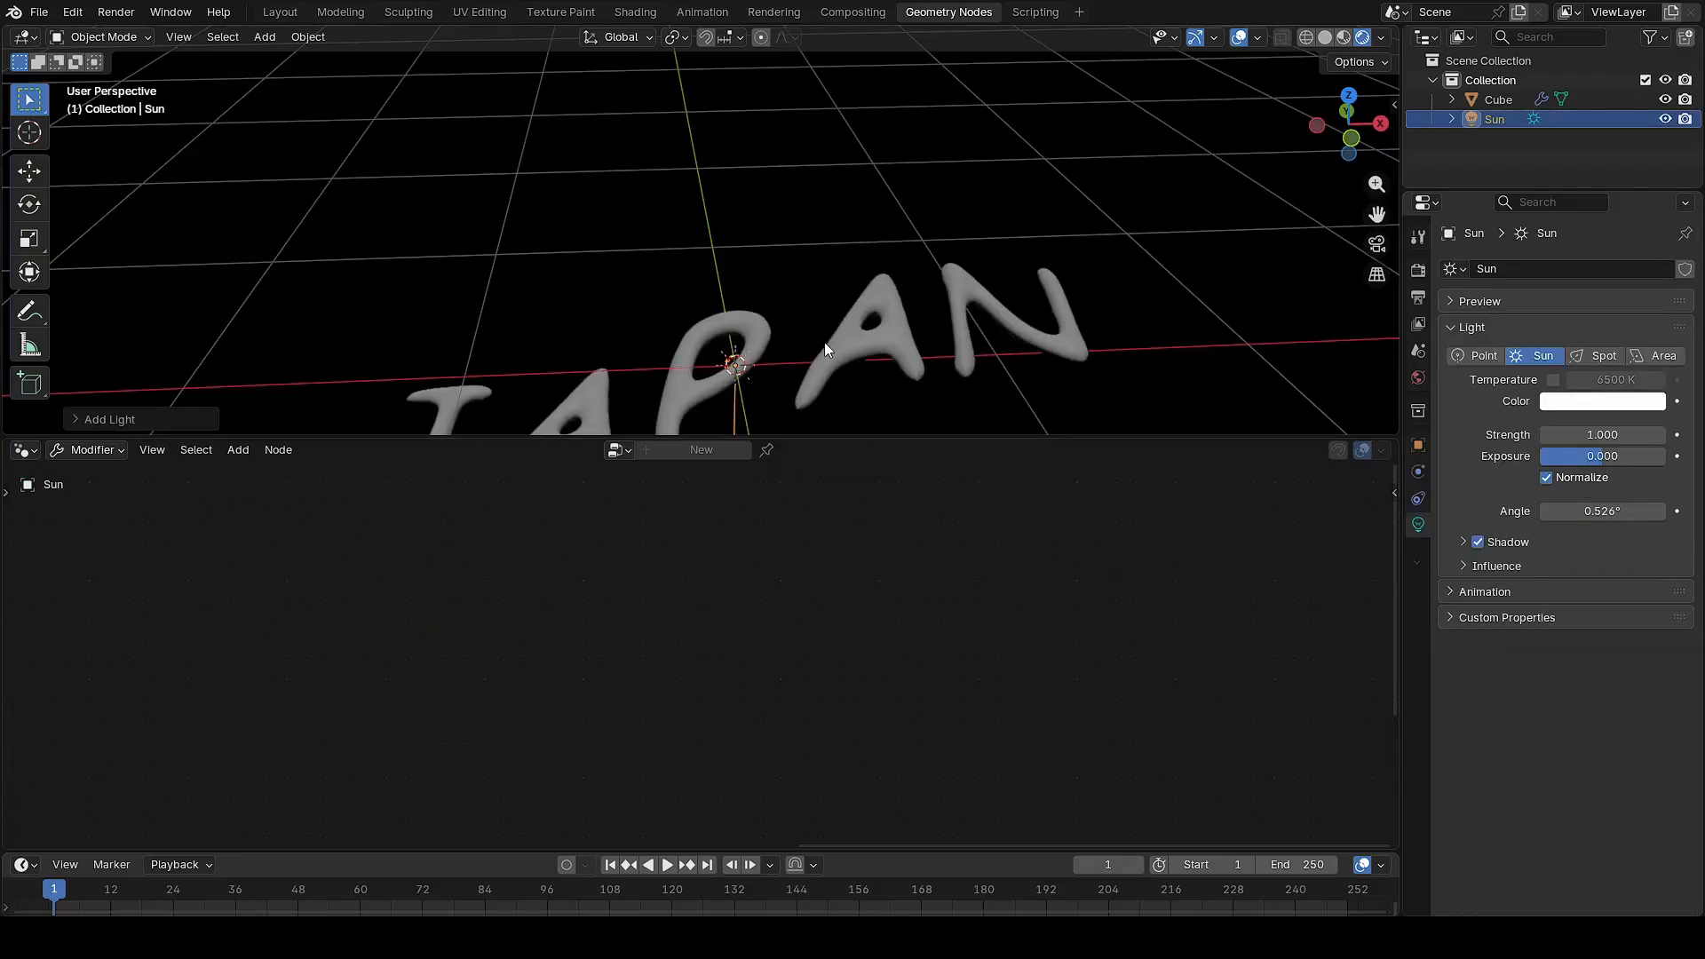
Raise the Sun light along the Z axis in two moves until it sits well above the text
{"action": "key", "text": "g"}
{"action": "key", "text": "z"}
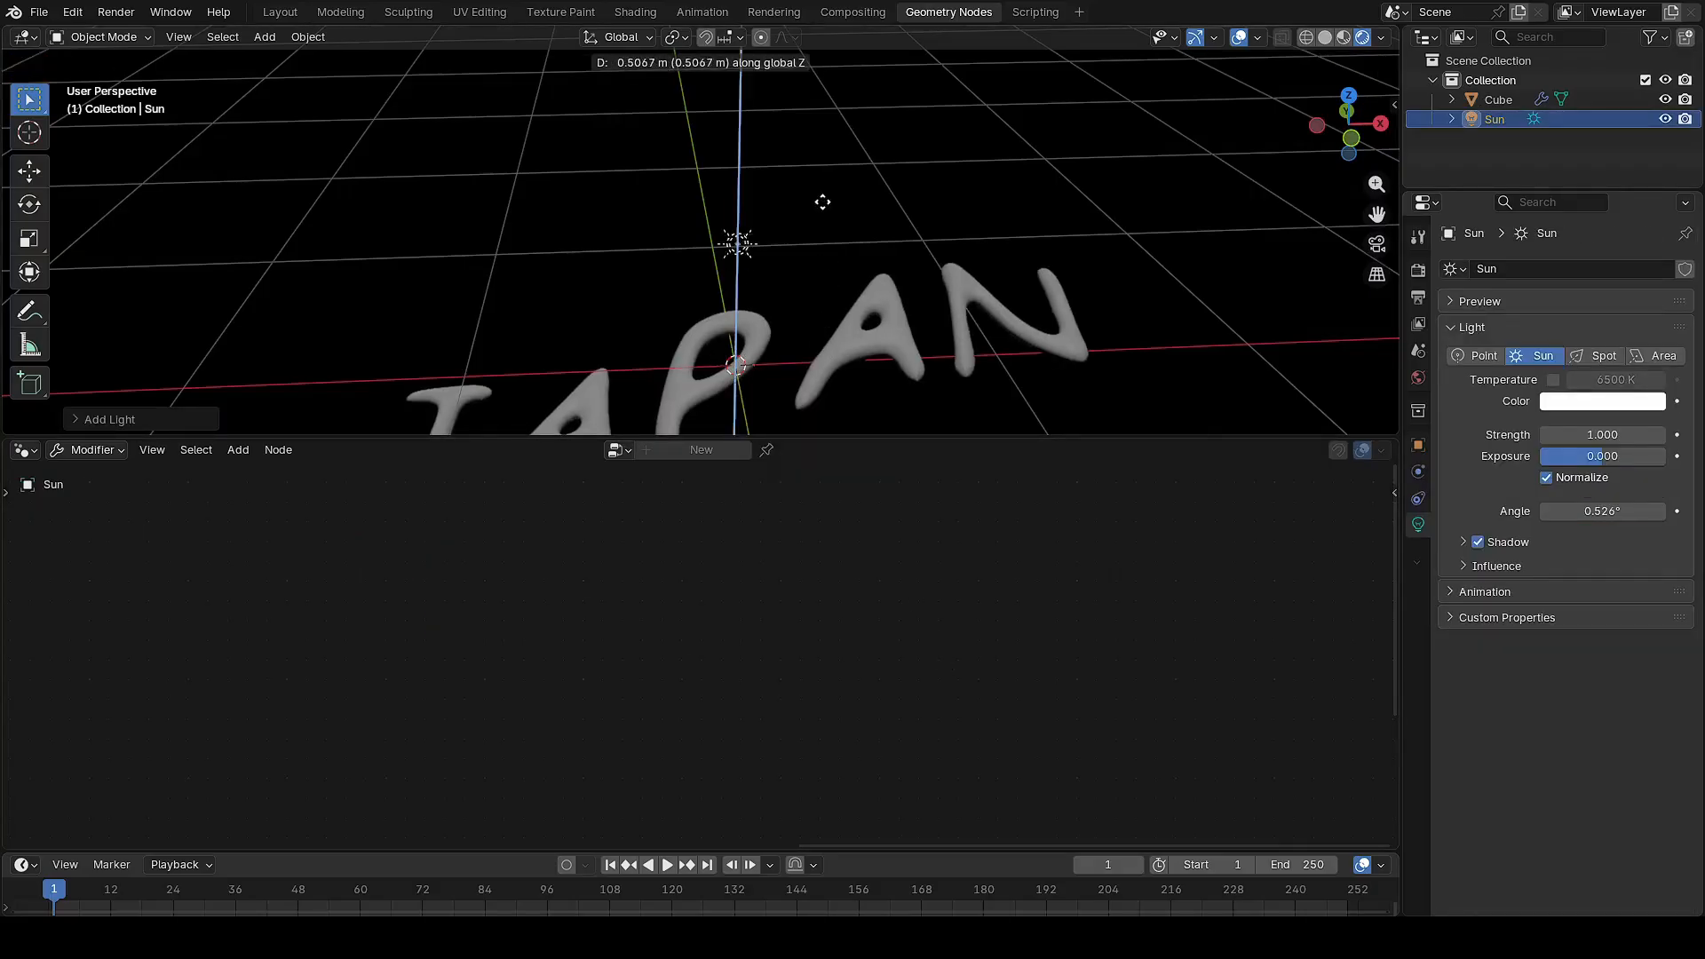
{"action": "left_click", "coordinate": [840, 167]}
{"action": "scroll", "coordinate": [849, 211], "scroll_direction": "down", "scroll_amount": 4}
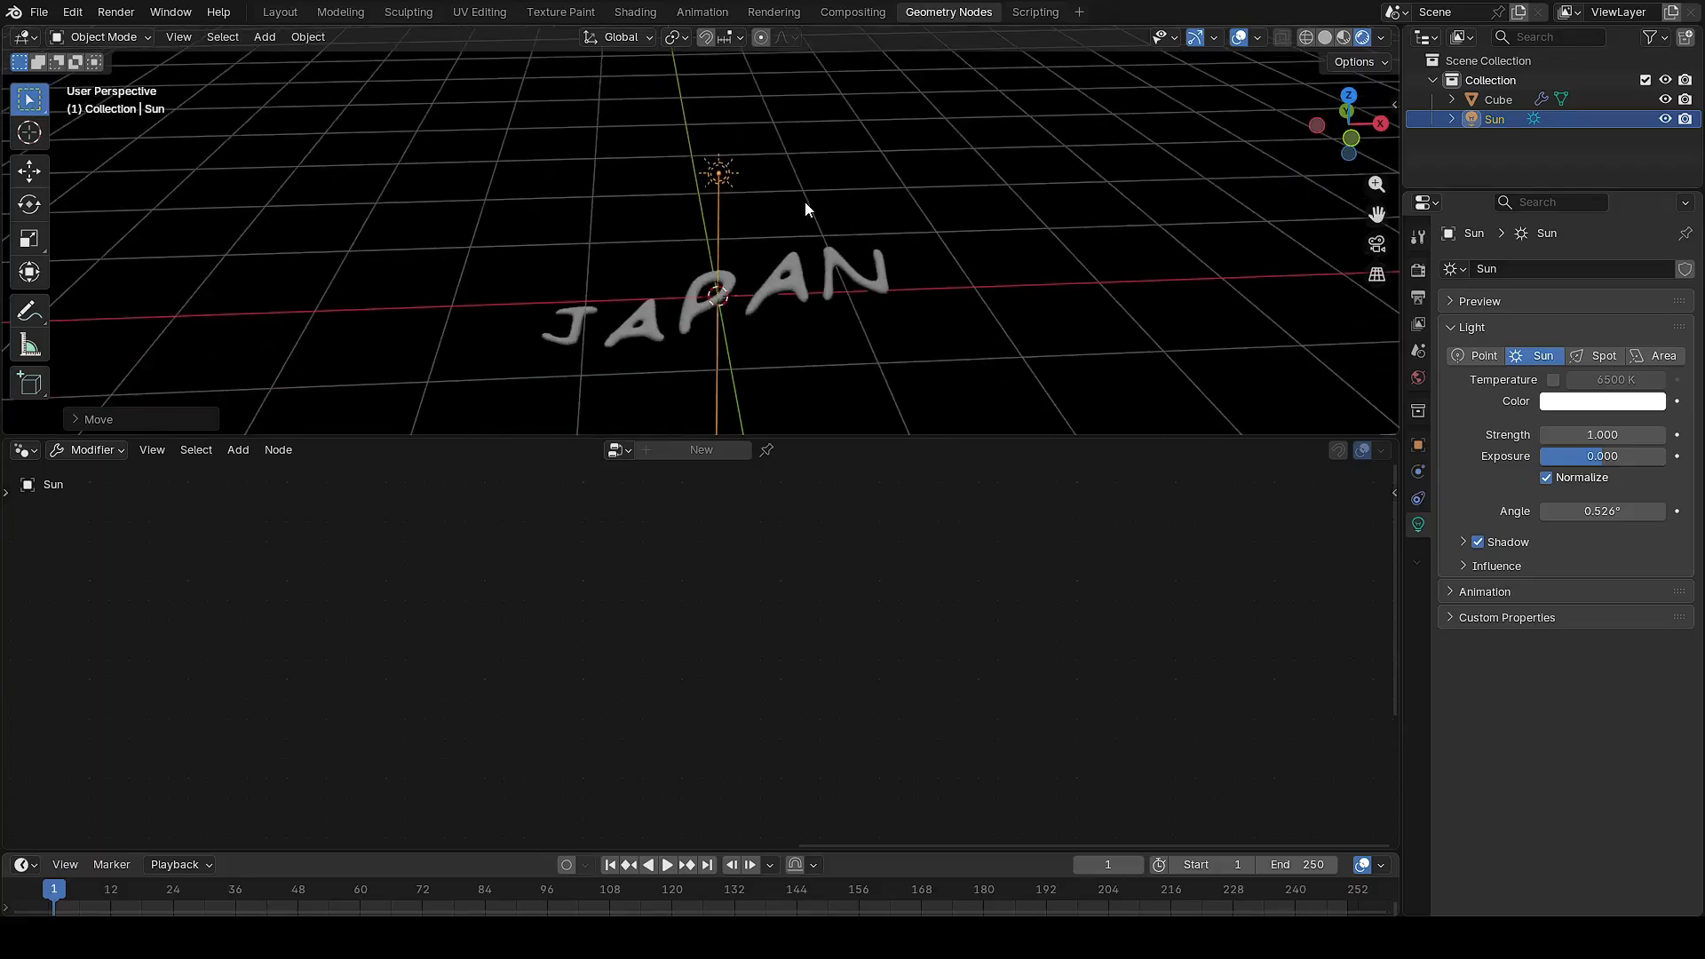
{"action": "key", "text": "g"}
{"action": "key", "text": "z"}
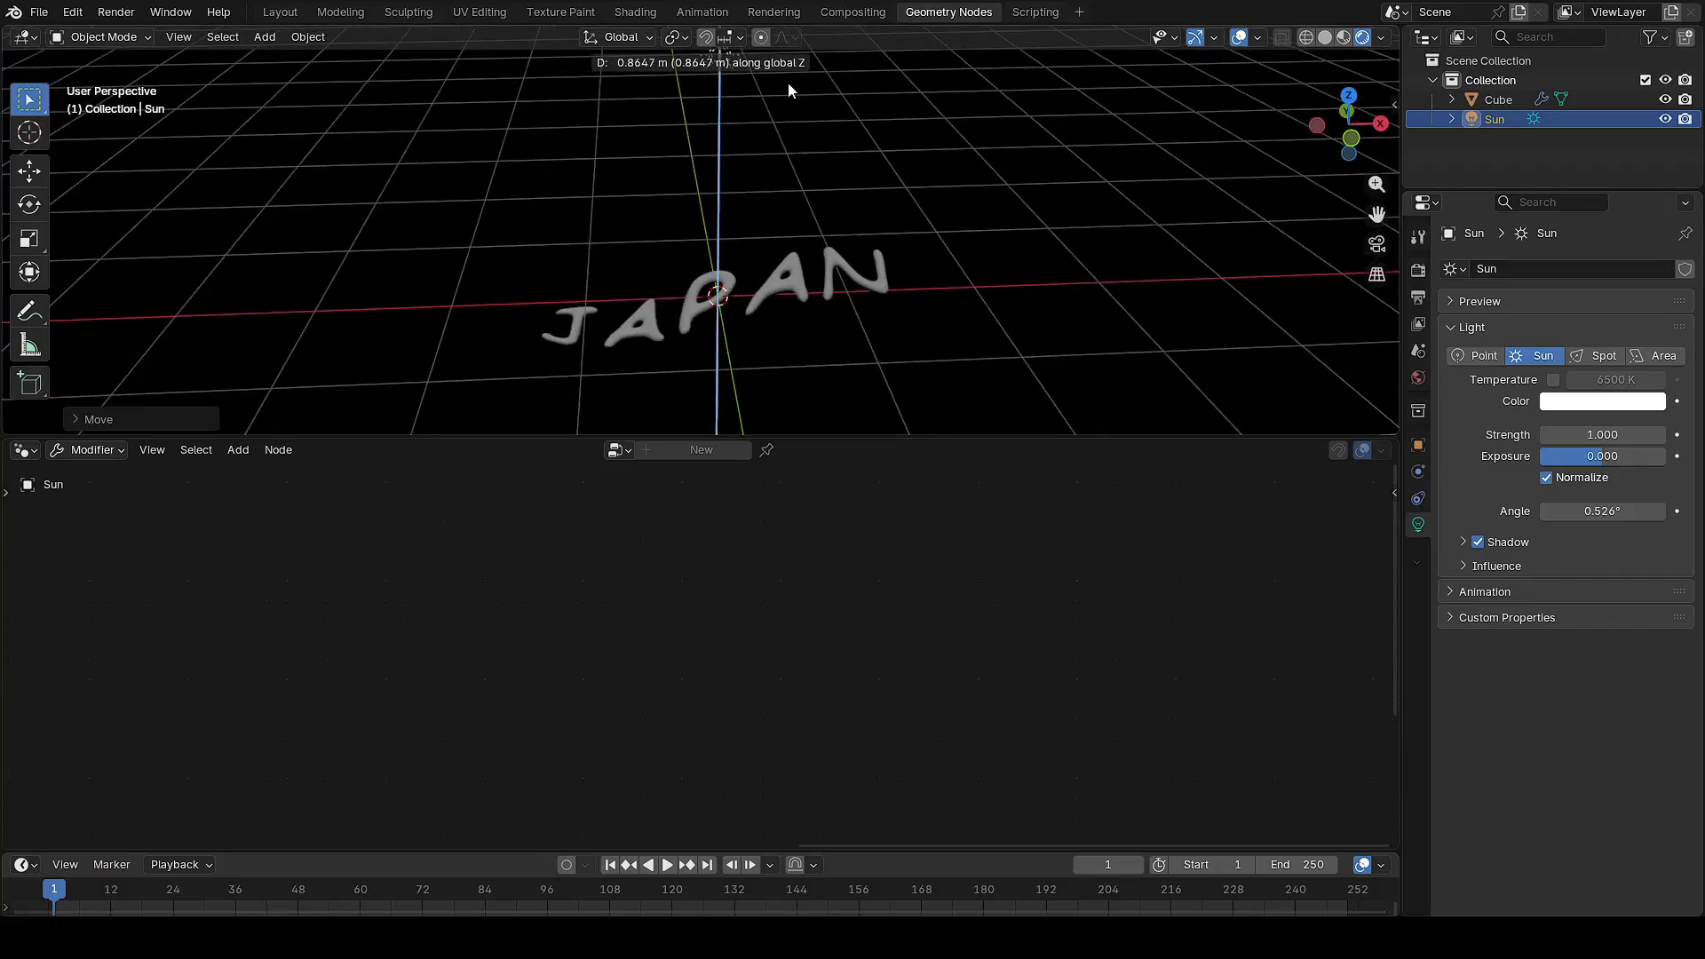
{"action": "left_click", "coordinate": [793, 80]}
Change the scene's render engine to Cycles
{"action": "left_click", "coordinate": [1418, 271]}
{"action": "left_click", "coordinate": [1567, 275]}
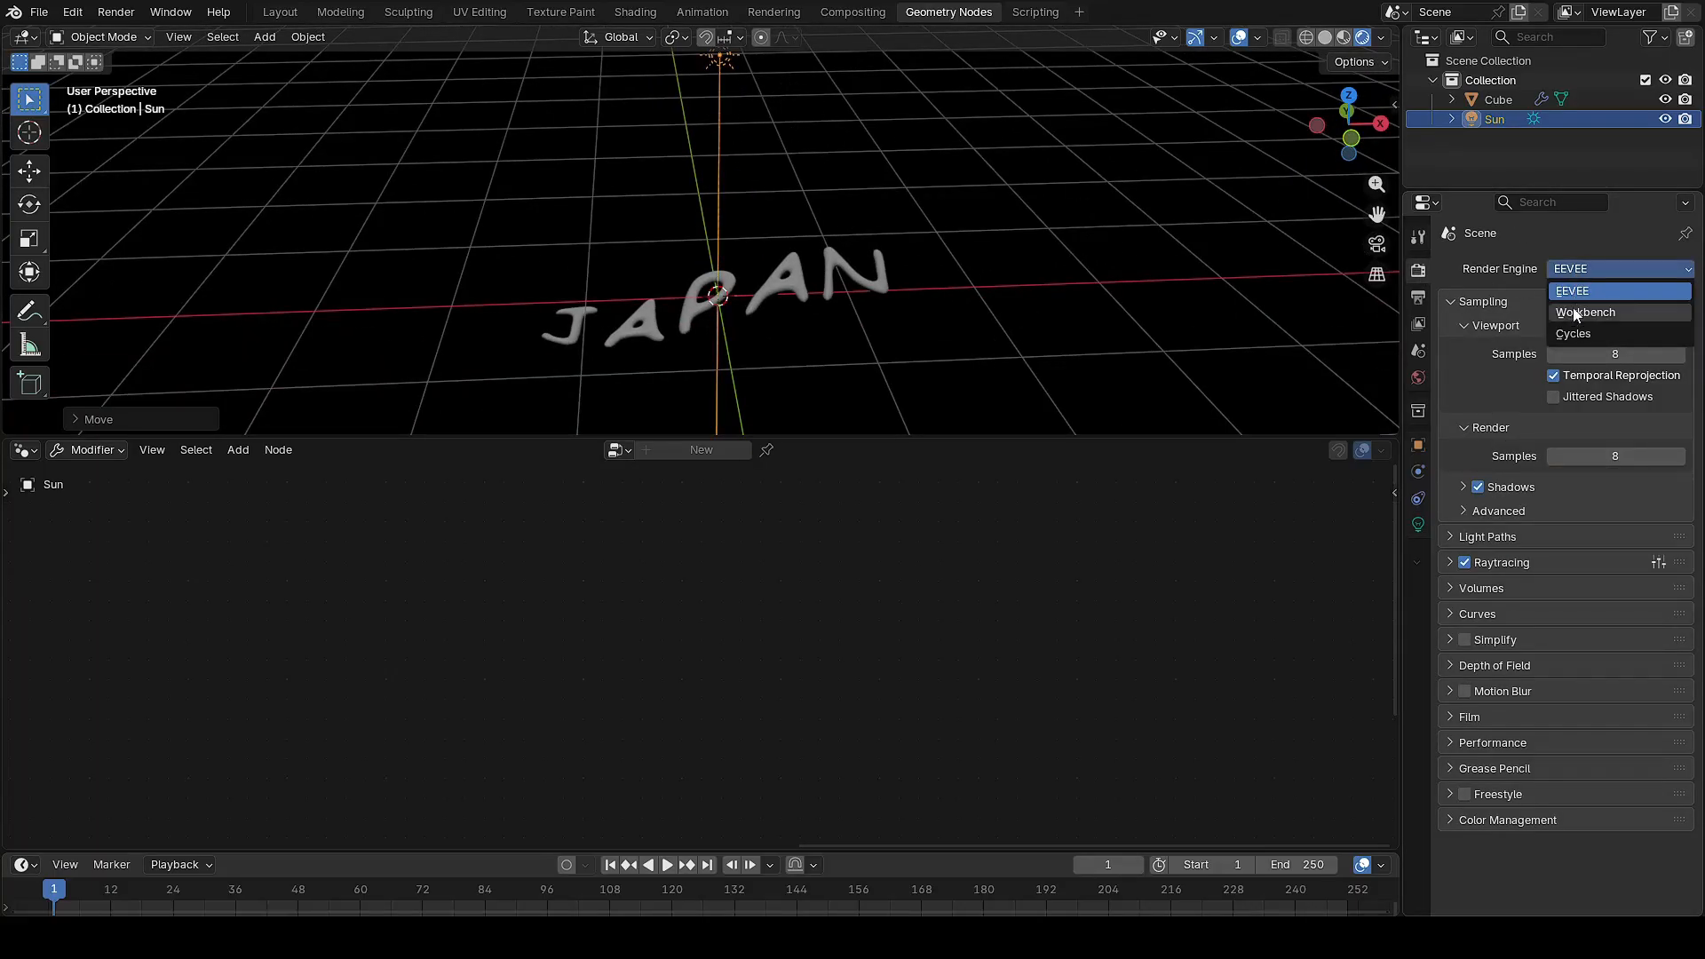
{"action": "left_click", "coordinate": [1574, 330]}
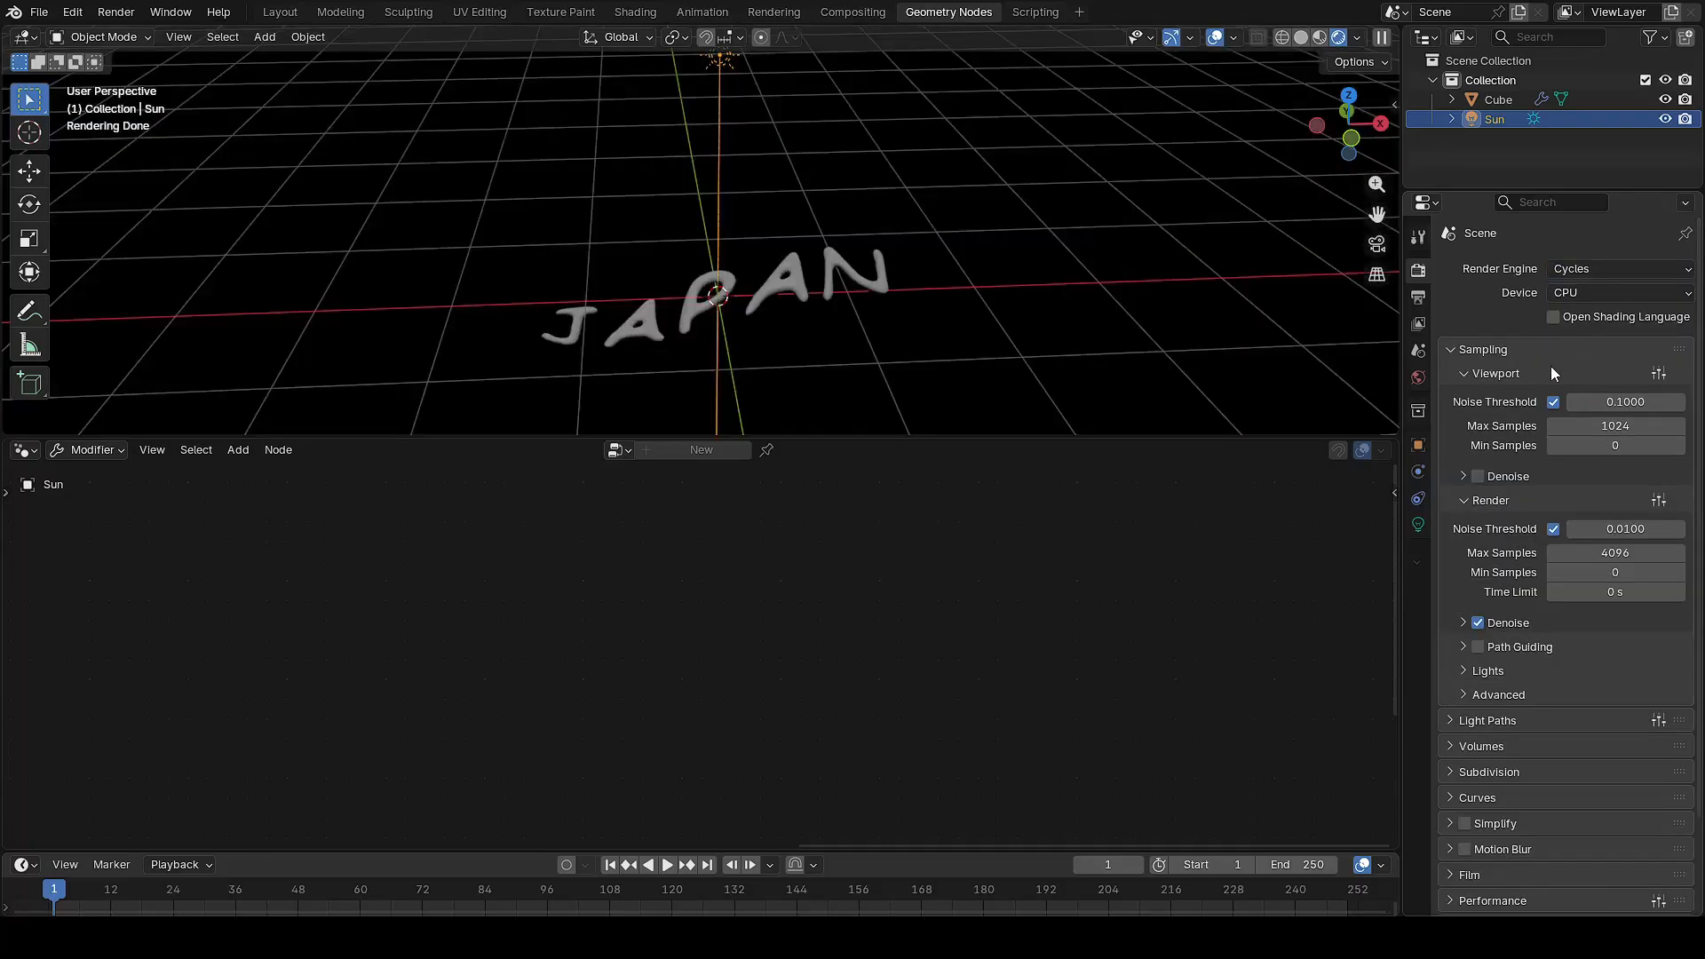
Set the Cycles Max Samples to 4 for both viewport and render, and enable viewport denoising
{"action": "left_click", "coordinate": [1612, 430]}
{"action": "type", "text": "4"}
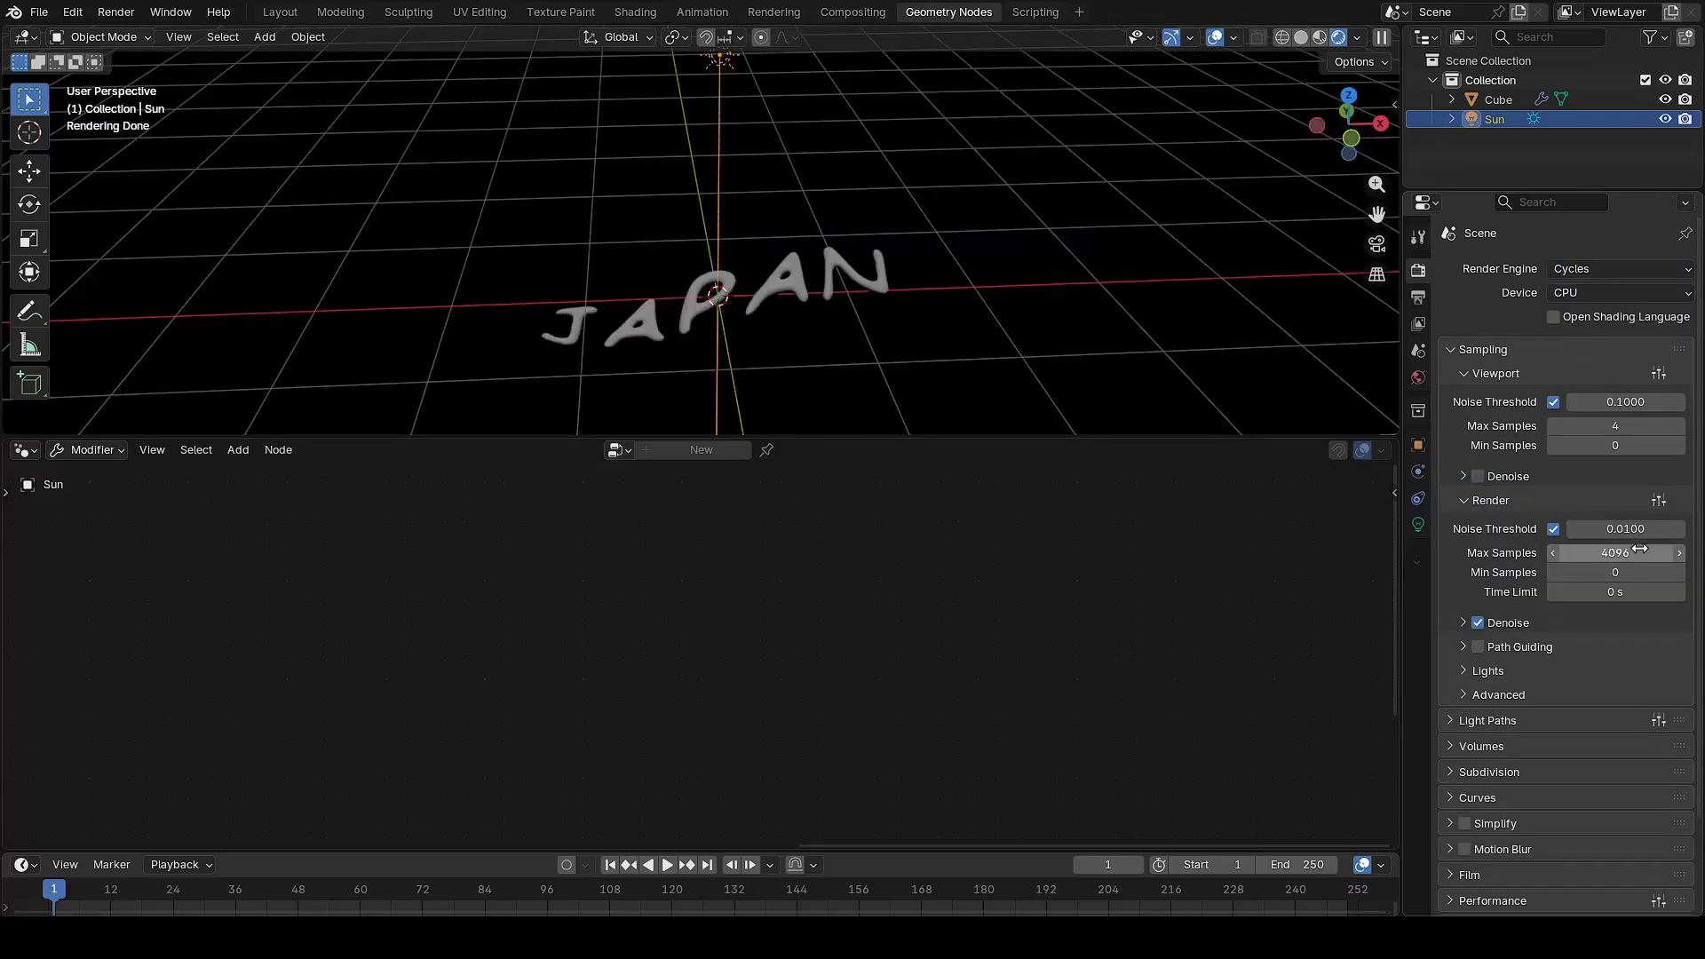
{"action": "left_click", "coordinate": [1639, 552]}
{"action": "type", "text": "4"}
{"action": "key", "text": "Return"}
{"action": "left_click", "coordinate": [1477, 477]}
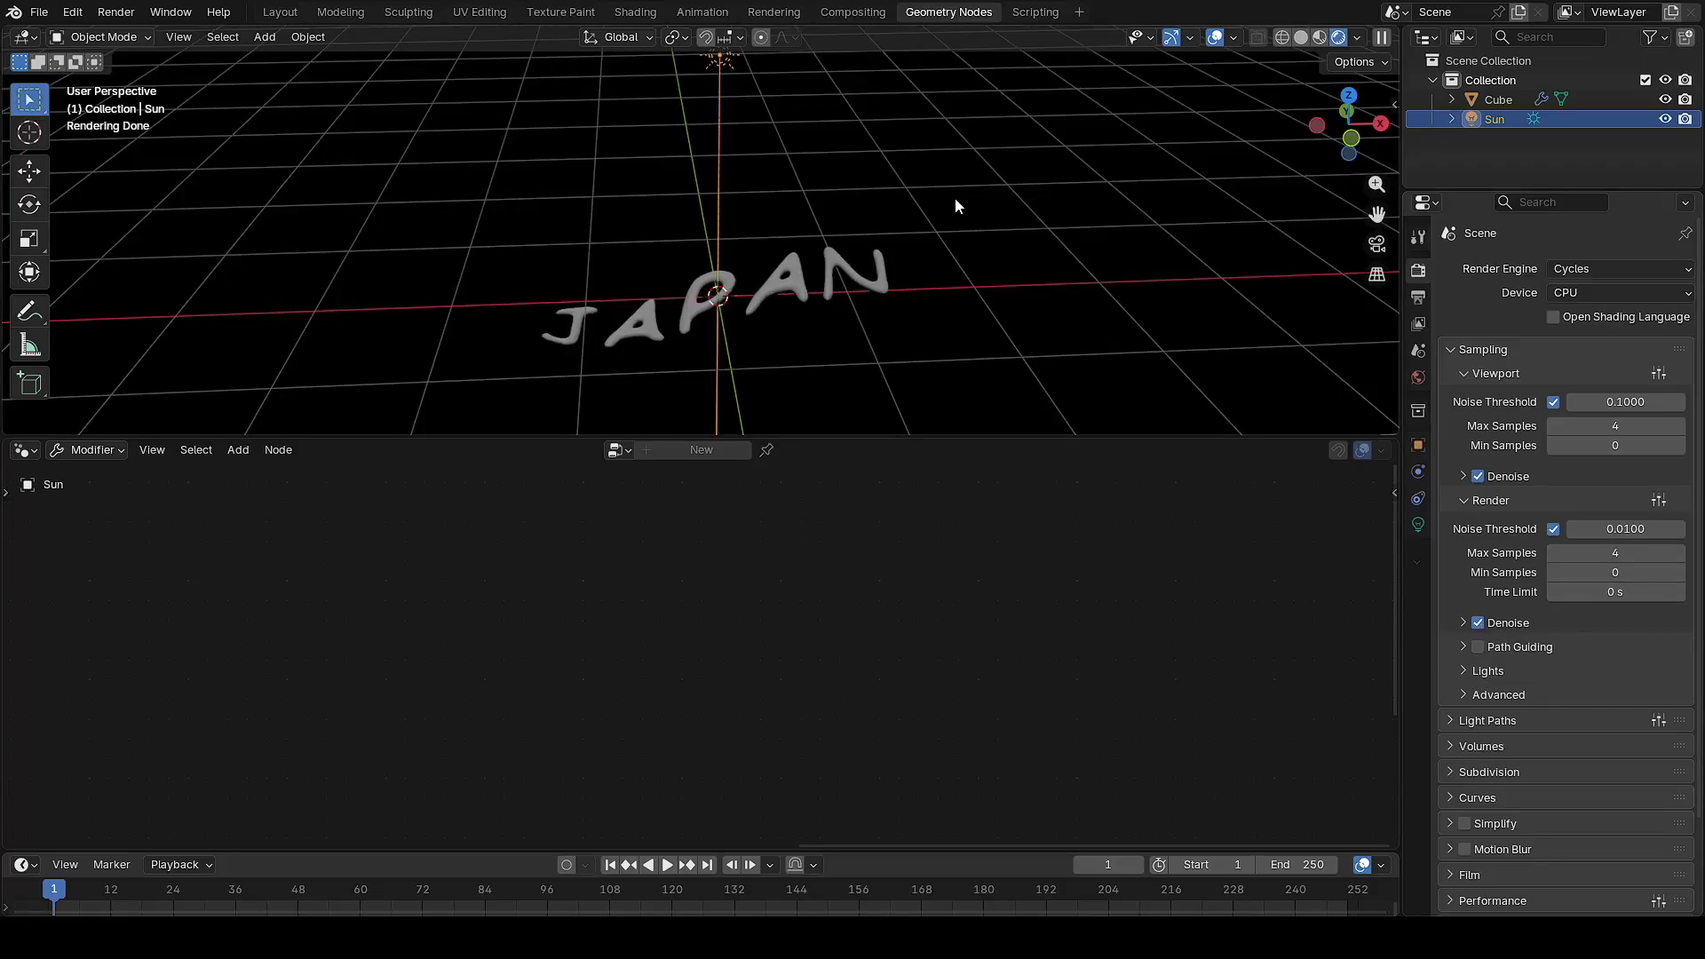
Check the text in material preview, return to rendered shading, and tilt the Sun light so its beam points diagonally toward positive X
{"action": "left_click", "coordinate": [1319, 37]}
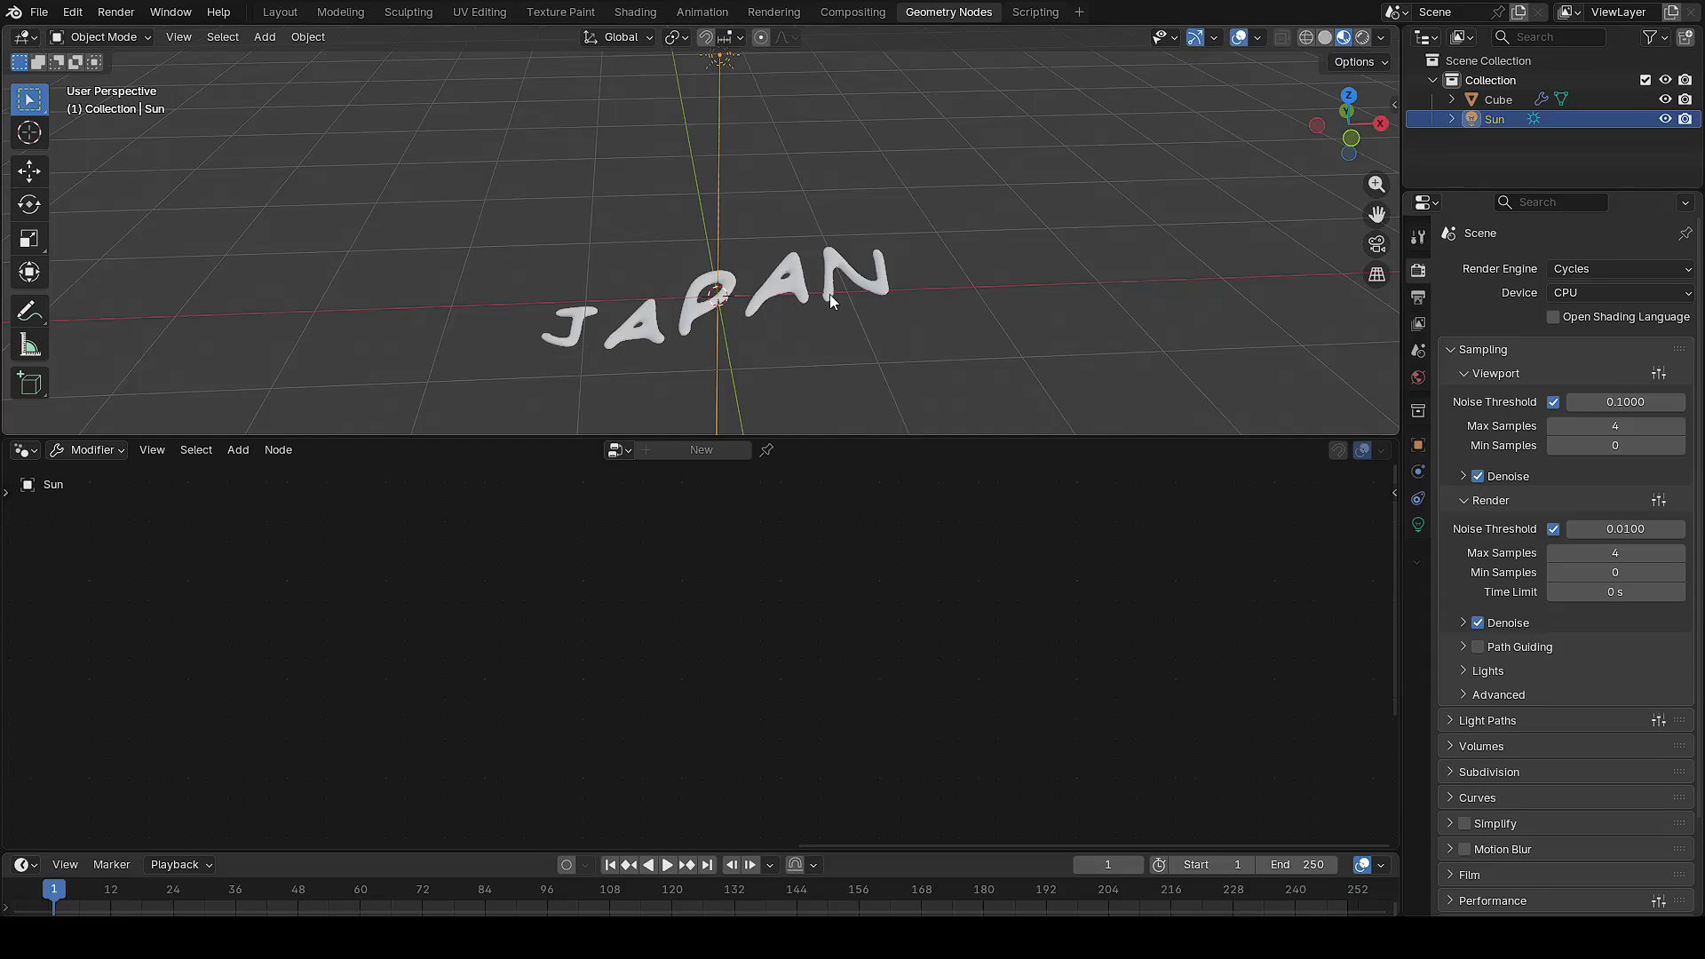
{"action": "middle_click_drag", "start_coordinate": [918, 316], "coordinate": [1084, 284]}
{"action": "left_click", "coordinate": [1365, 38]}
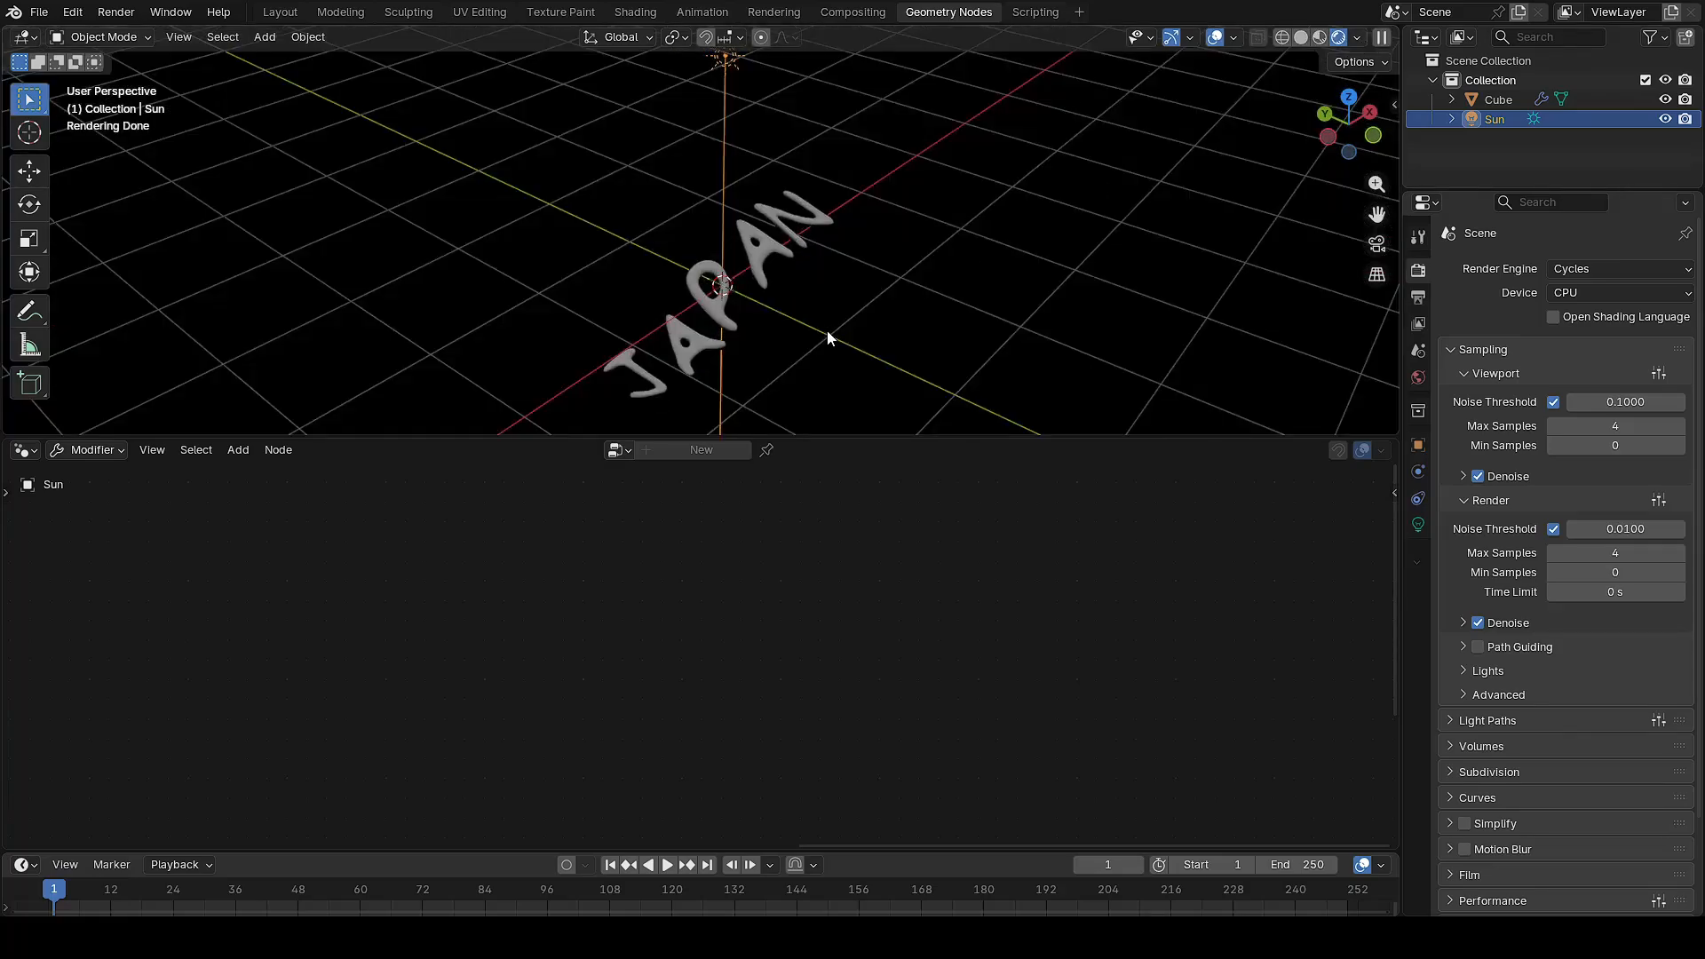
{"action": "middle_click_drag", "start_coordinate": [828, 331], "coordinate": [741, 320]}
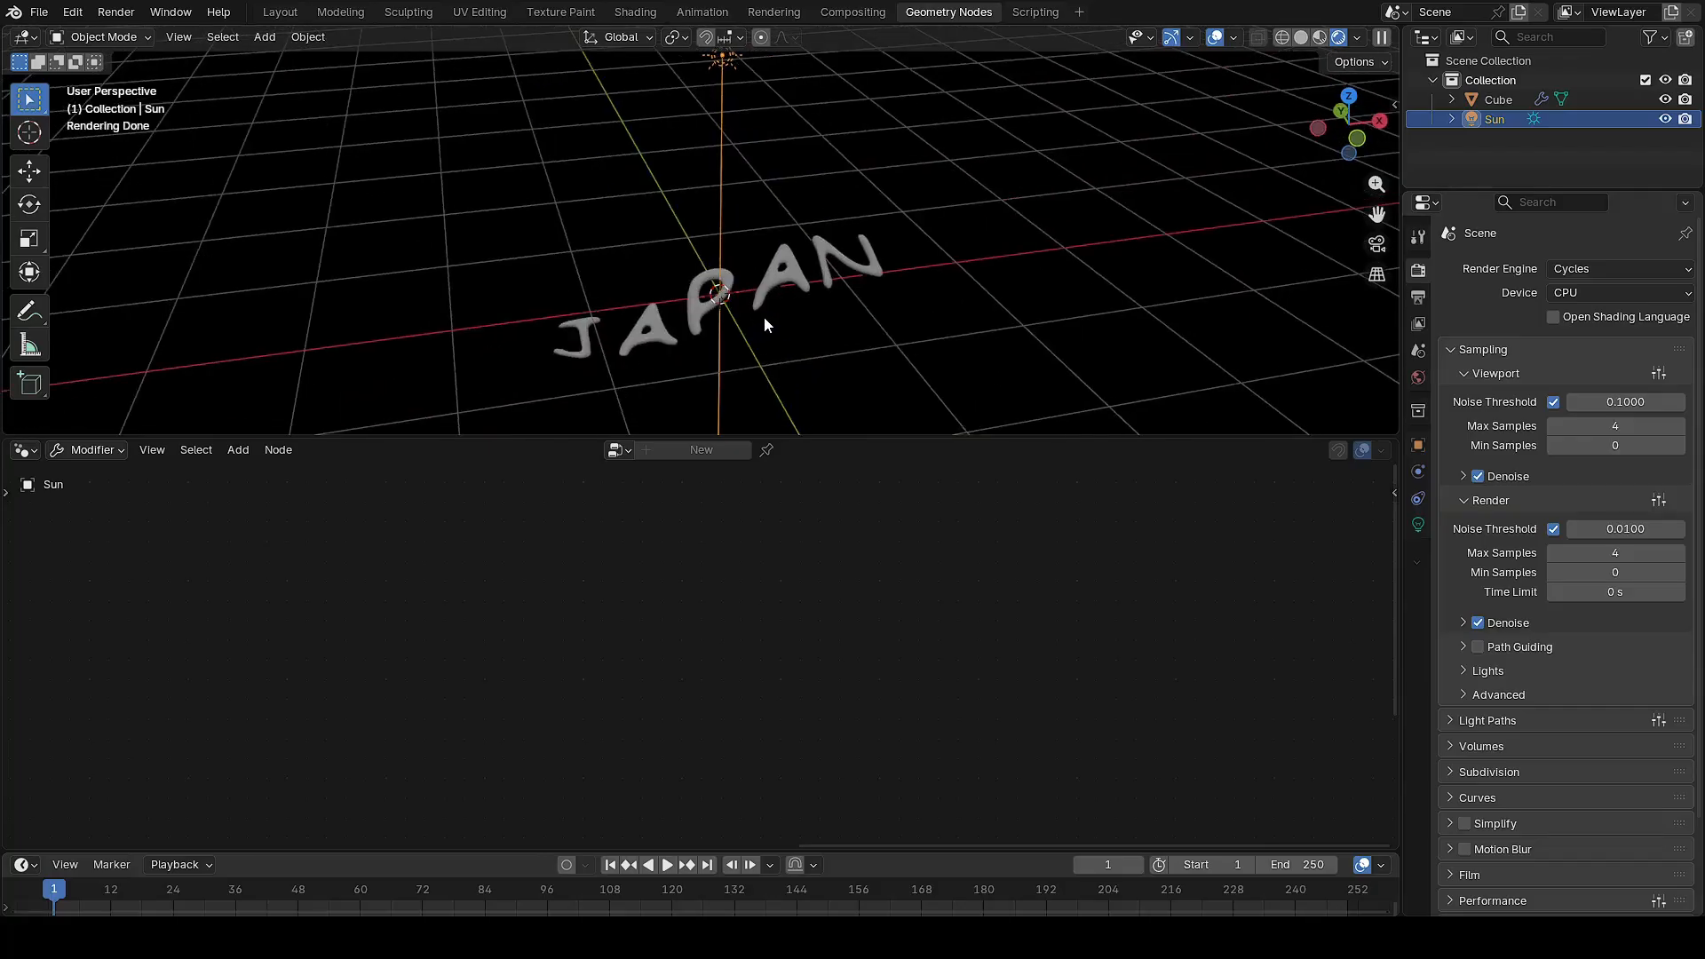
{"action": "left_click_drag", "start_coordinate": [718, 243], "coordinate": [905, 203]}
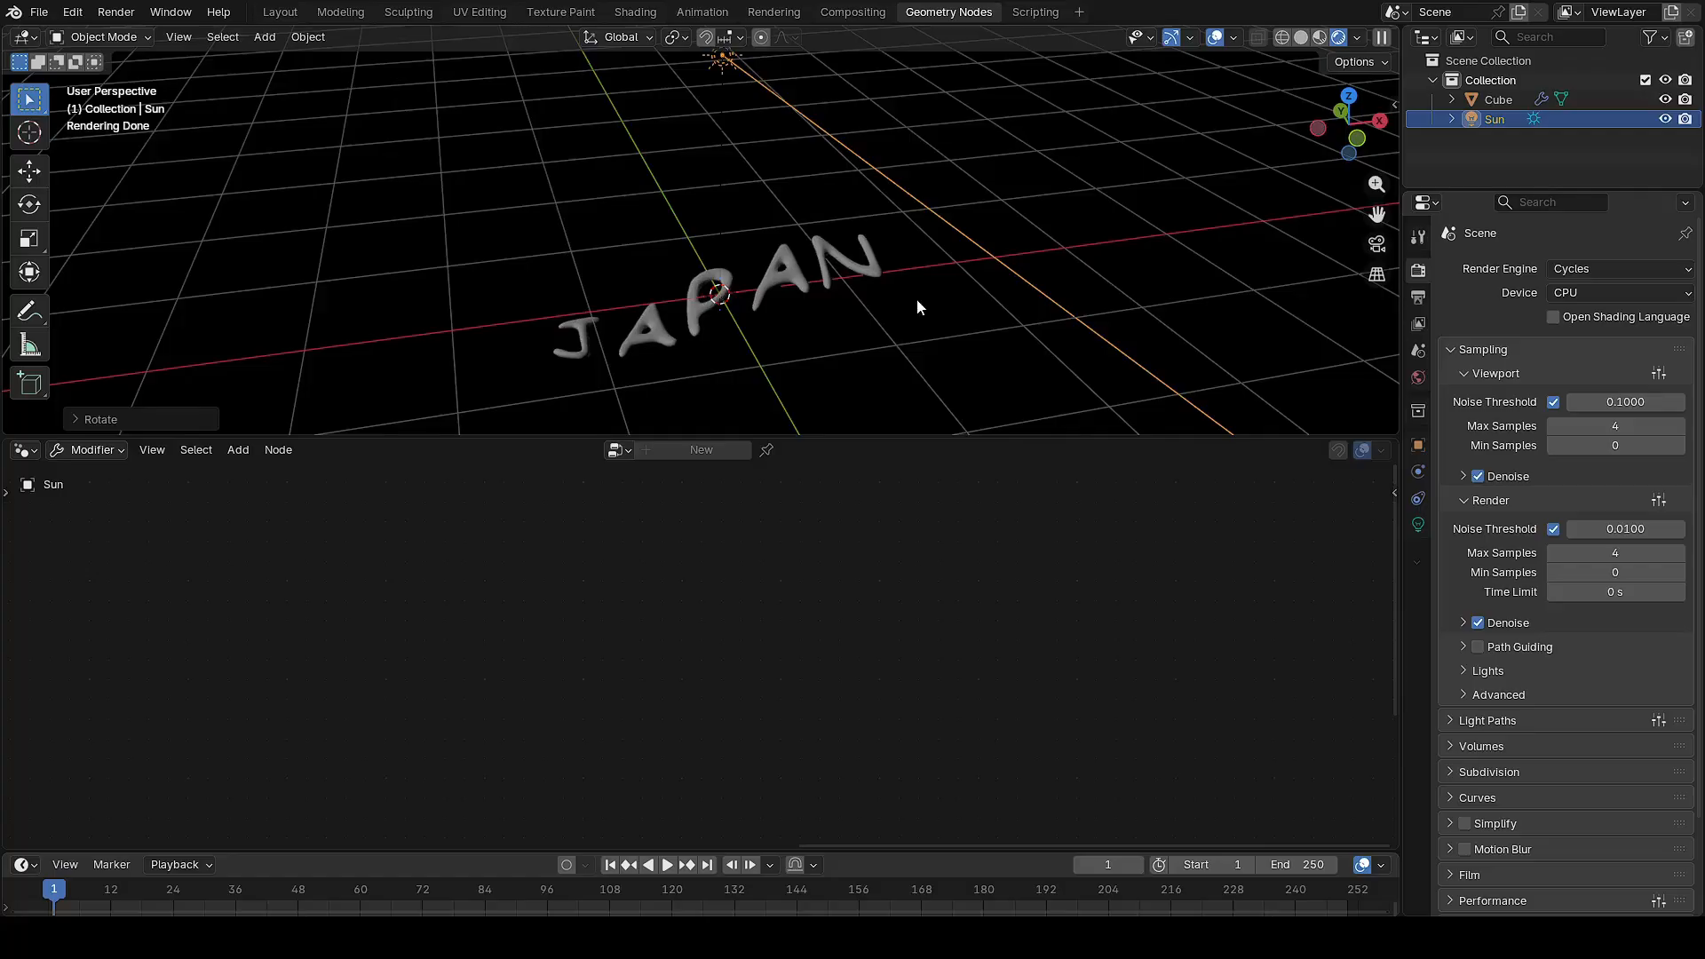
Move the Sun light in top view to the positive Y side of the text, slightly toward positive X
{"action": "middle_click_drag", "start_coordinate": [916, 307], "coordinate": [860, 262]}
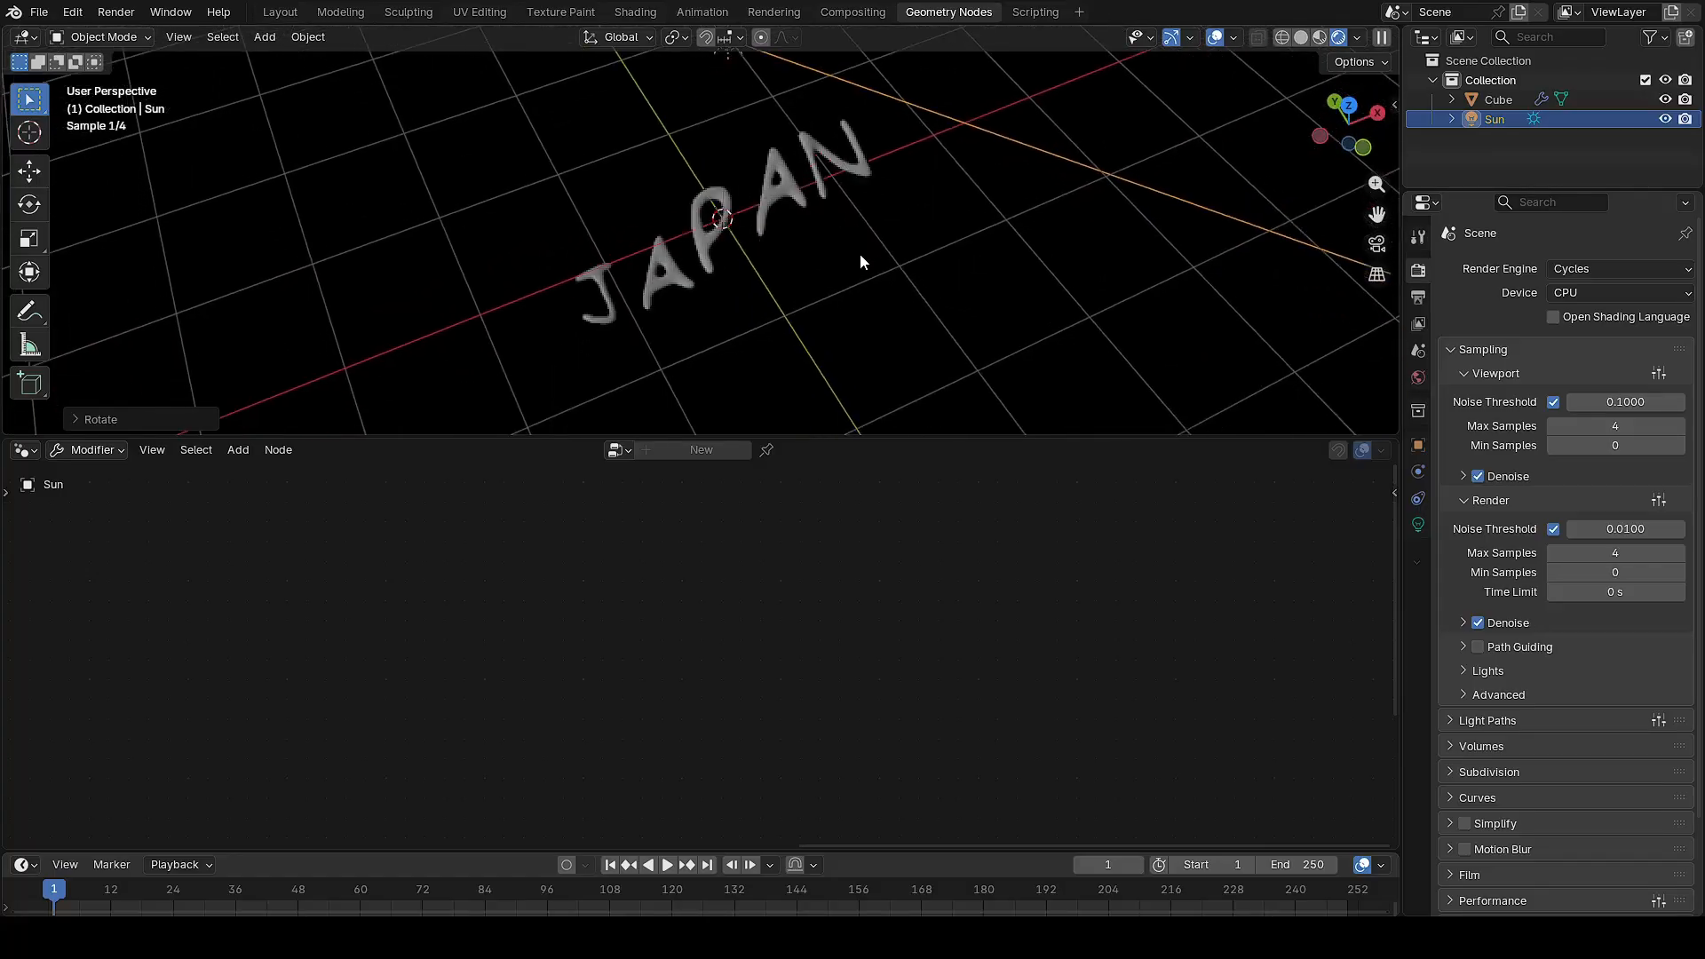
{"action": "scroll", "coordinate": [860, 261], "scroll_direction": "down", "scroll_amount": 2}
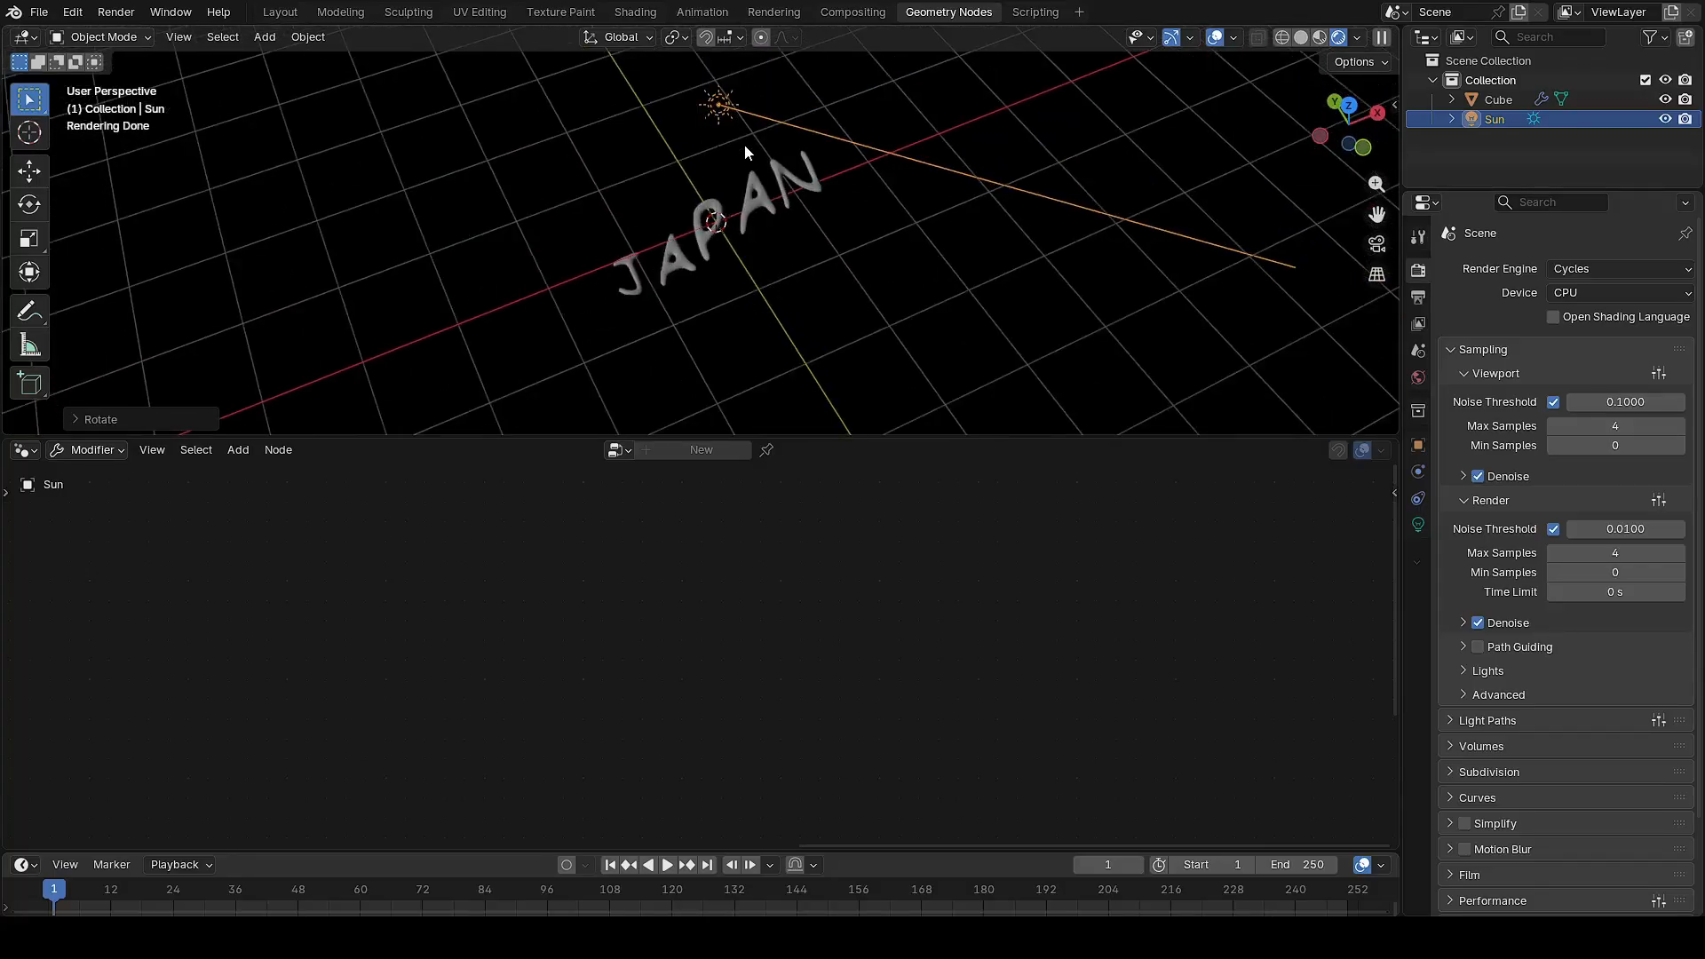
{"action": "key", "text": "KP_7"}
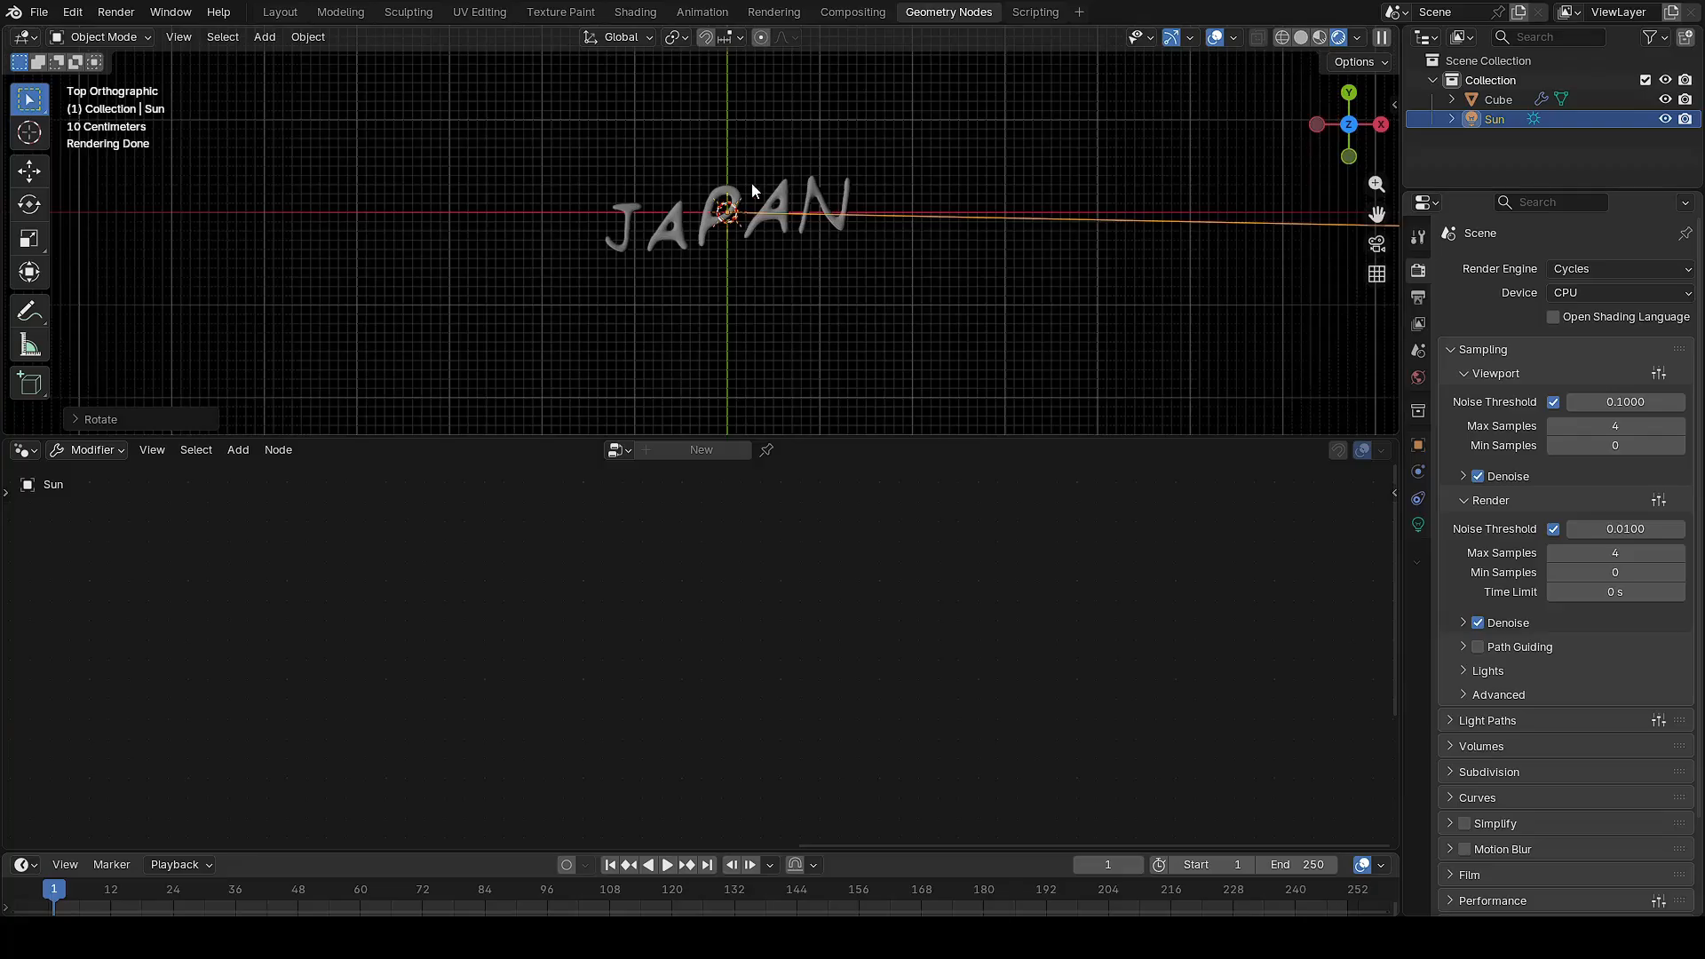
{"action": "key", "text": "g"}
{"action": "left_click", "coordinate": [819, 221]}
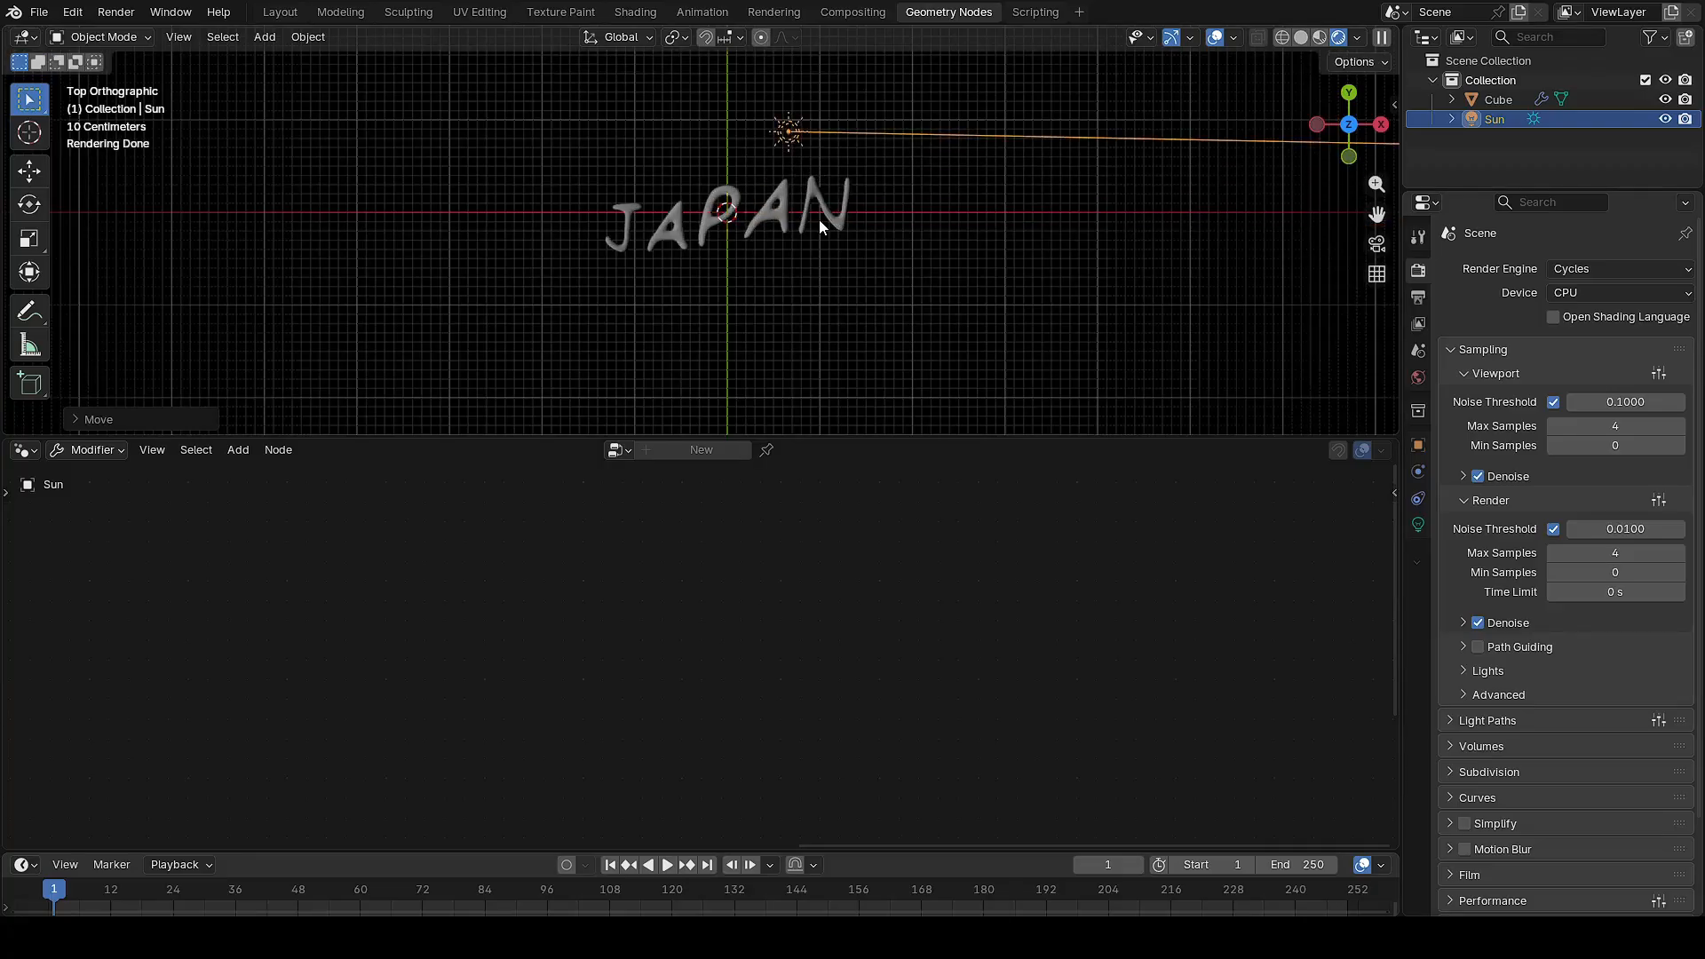
Duplicate the Sun light about 1.5 m toward negative X and 2 m toward negative Y, and rotate the copy's beam across the text
{"action": "key", "text": "shift+d"}
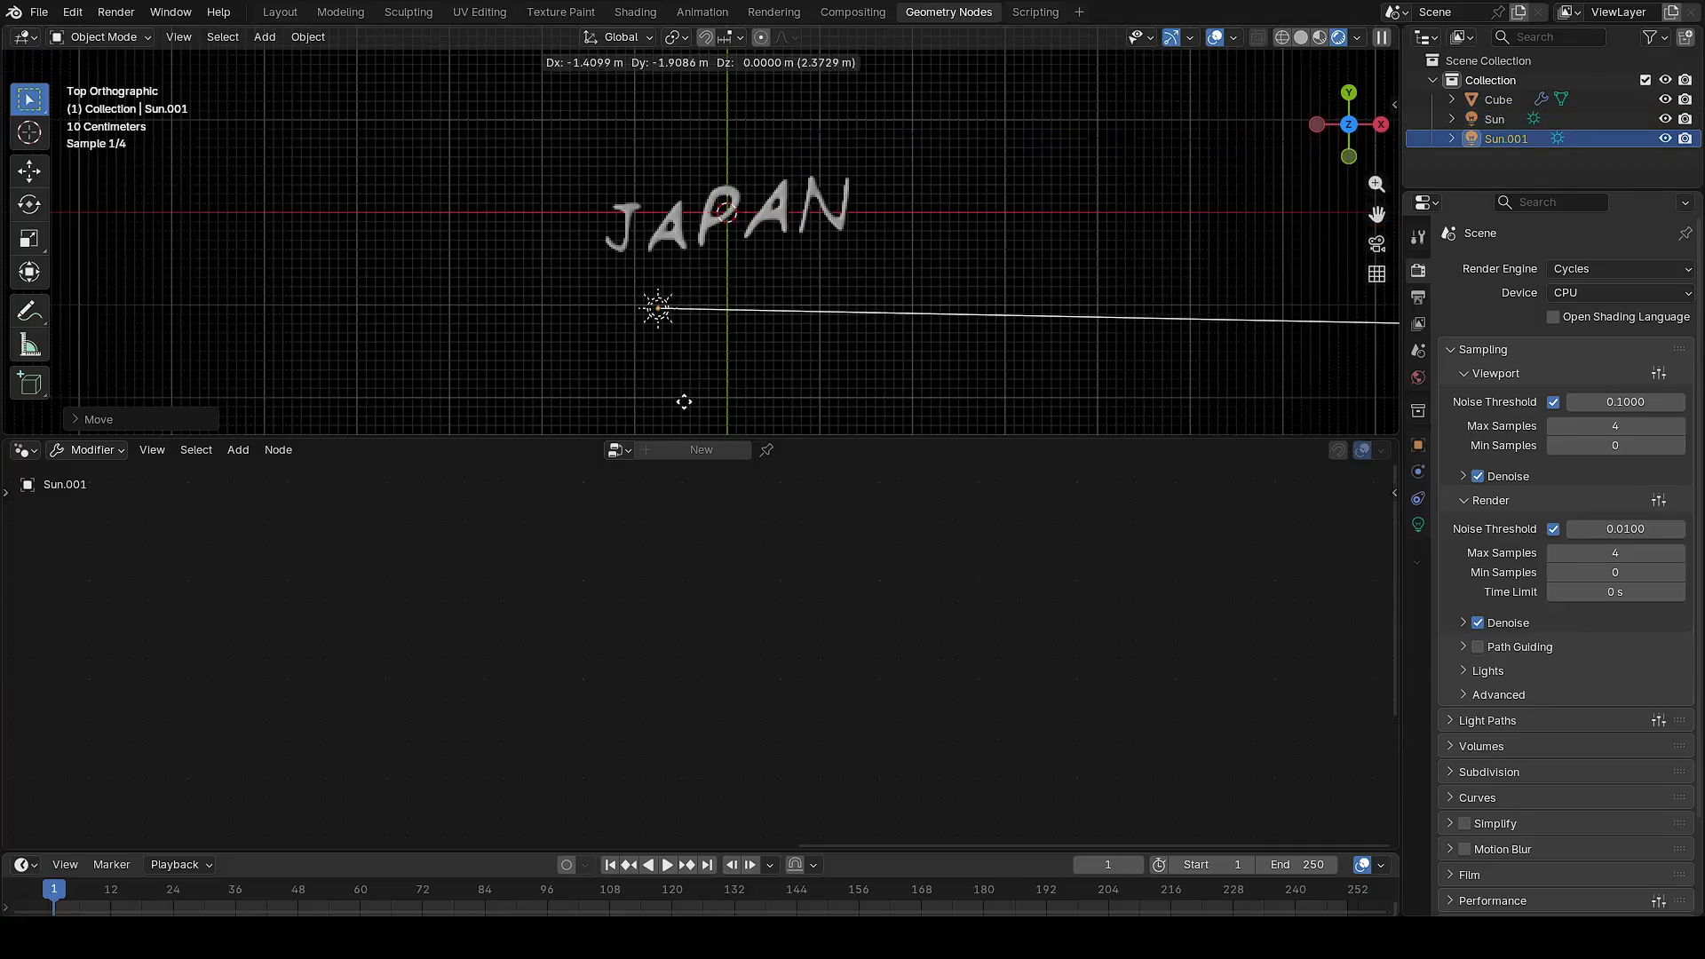
{"action": "left_click", "coordinate": [675, 407]}
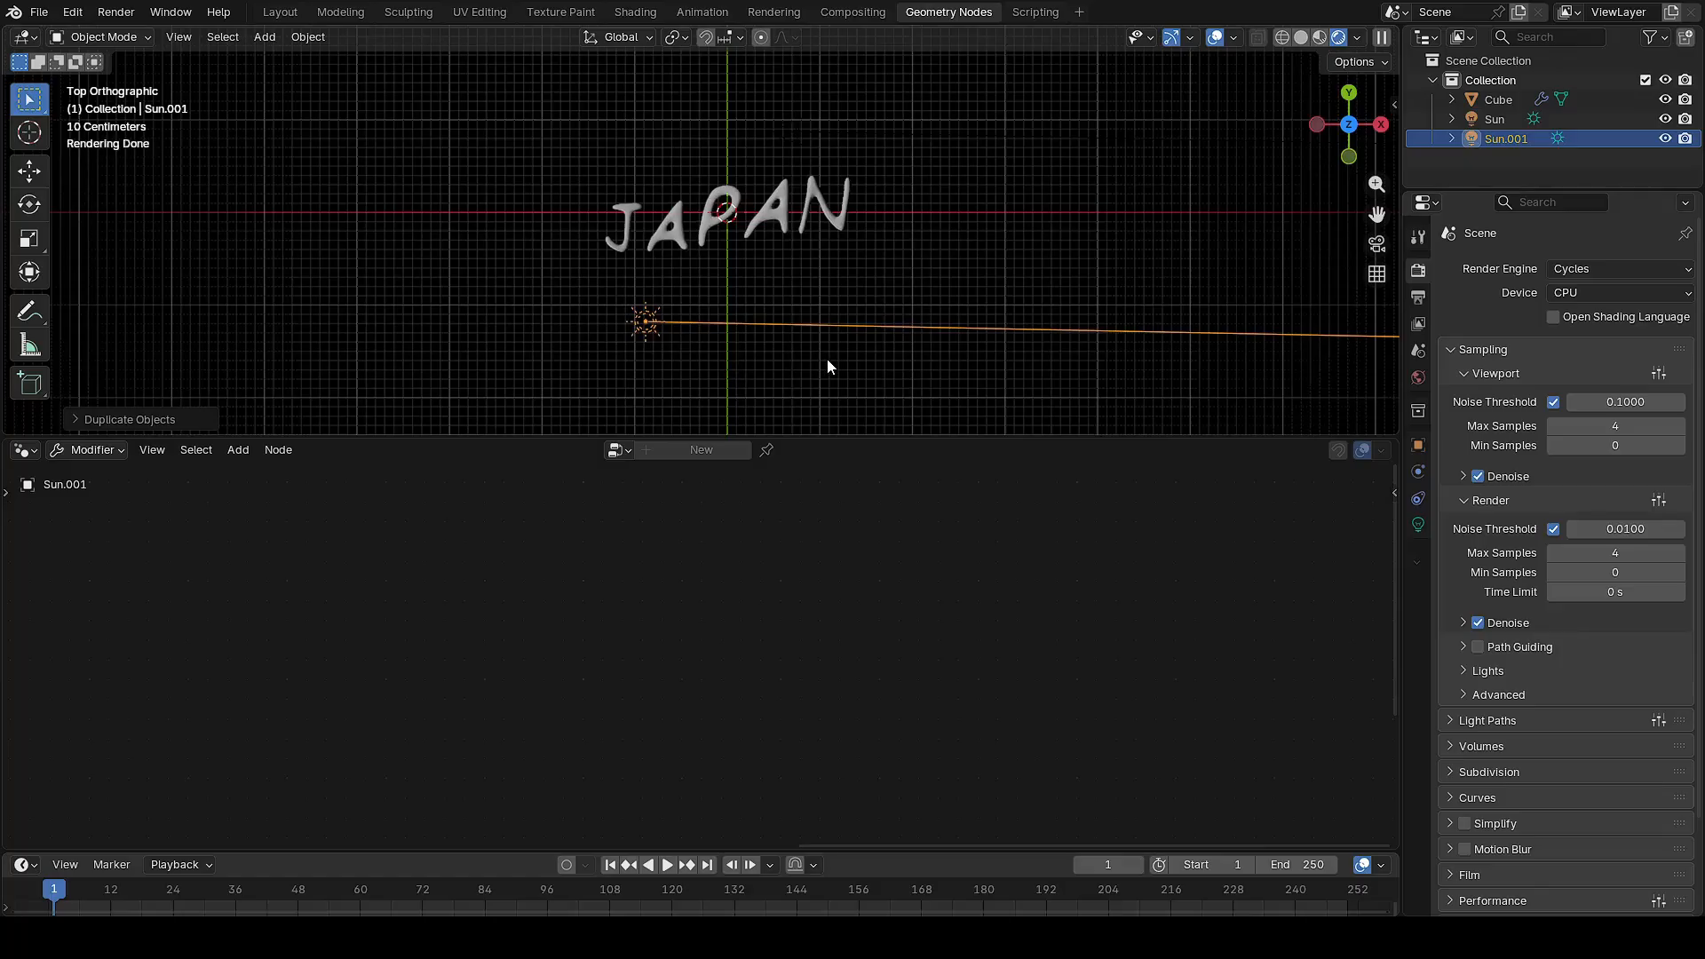
{"action": "key", "text": "r"}
{"action": "left_click", "coordinate": [808, 265]}
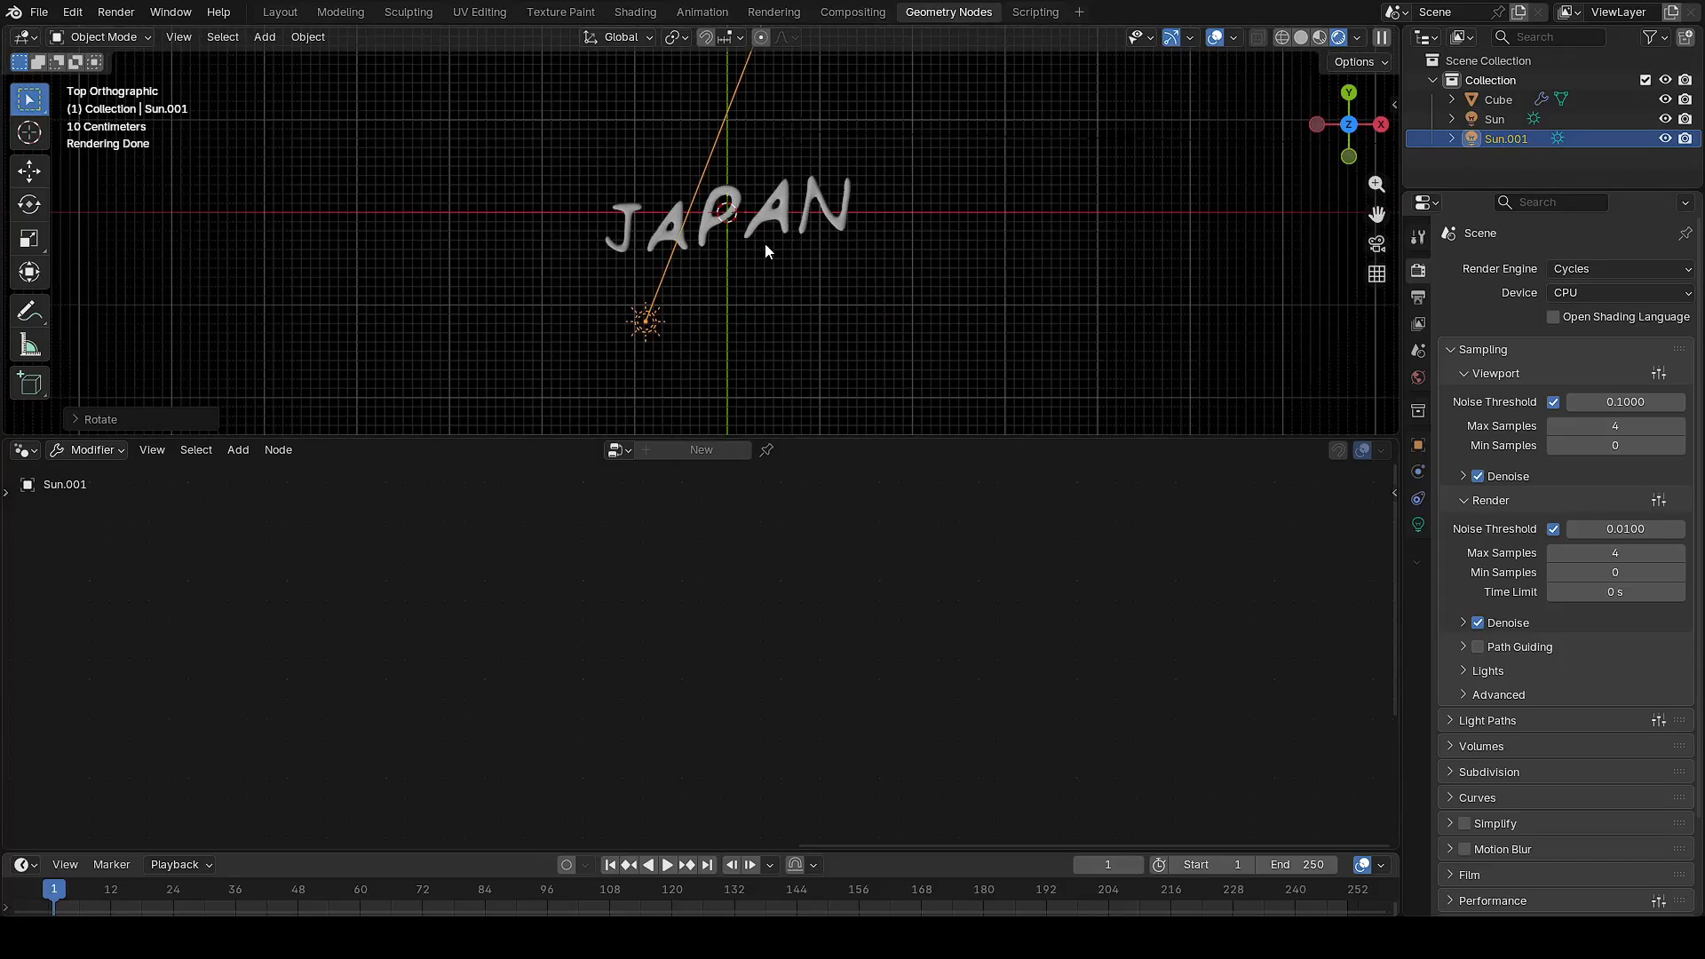
Select the text object and assign text-material in its Set Material node
{"action": "left_click", "coordinate": [777, 222]}
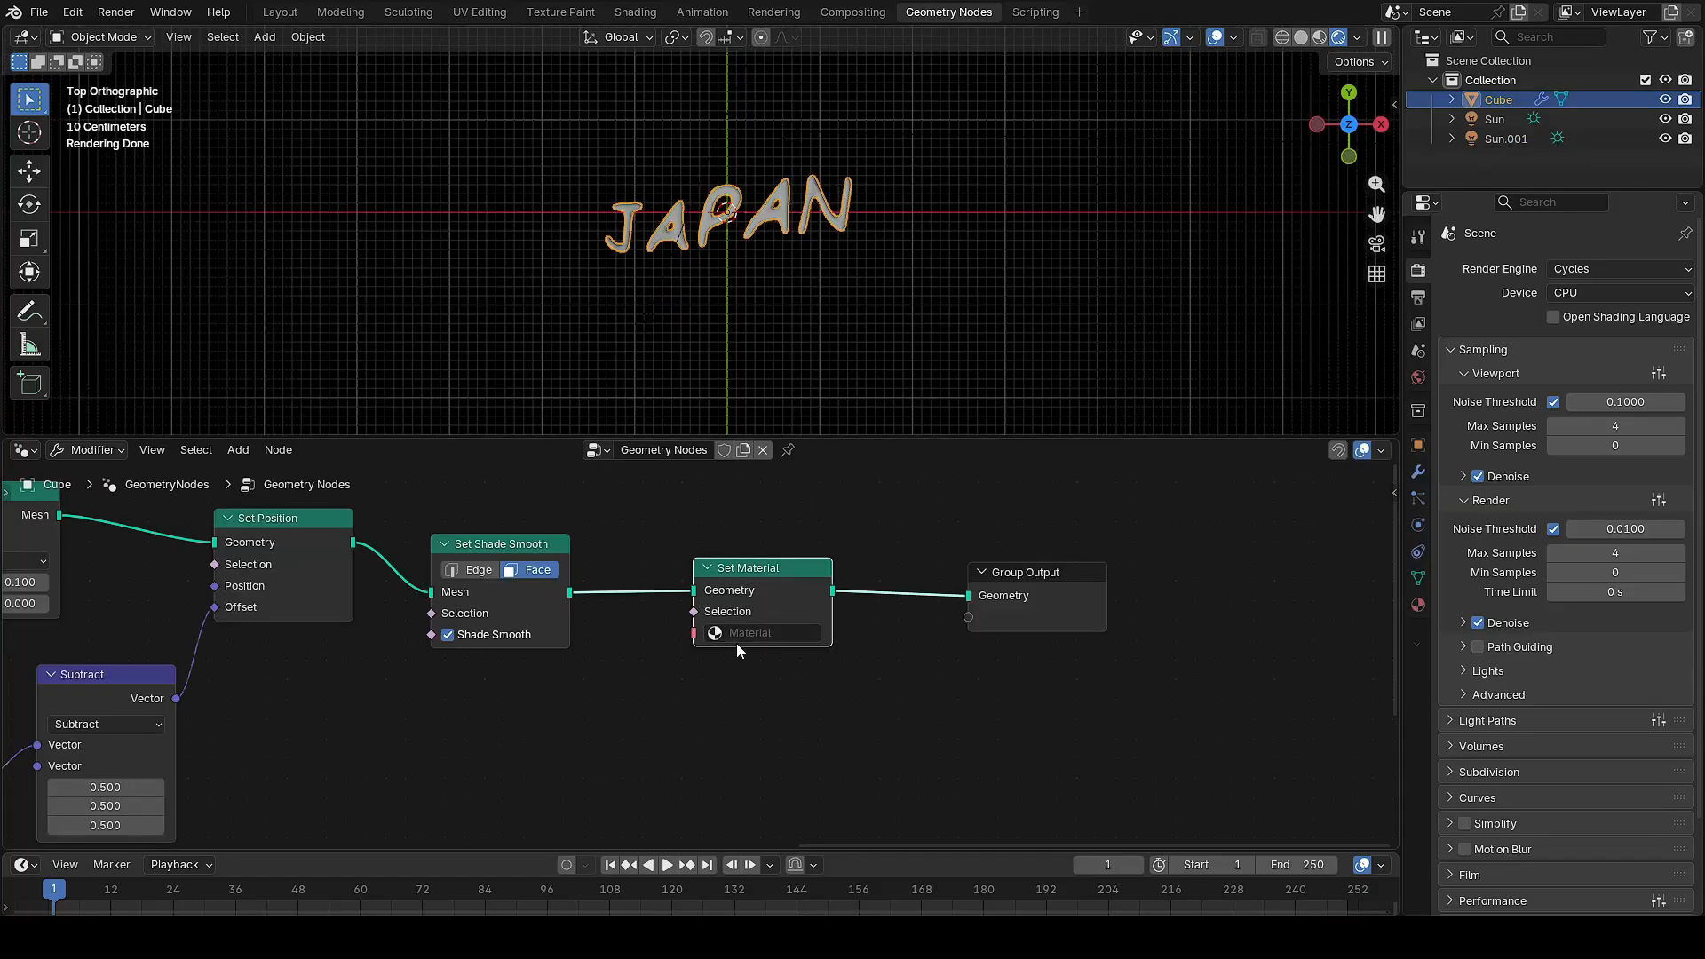
{"action": "left_click", "coordinate": [711, 628]}
{"action": "left_click", "coordinate": [762, 665]}
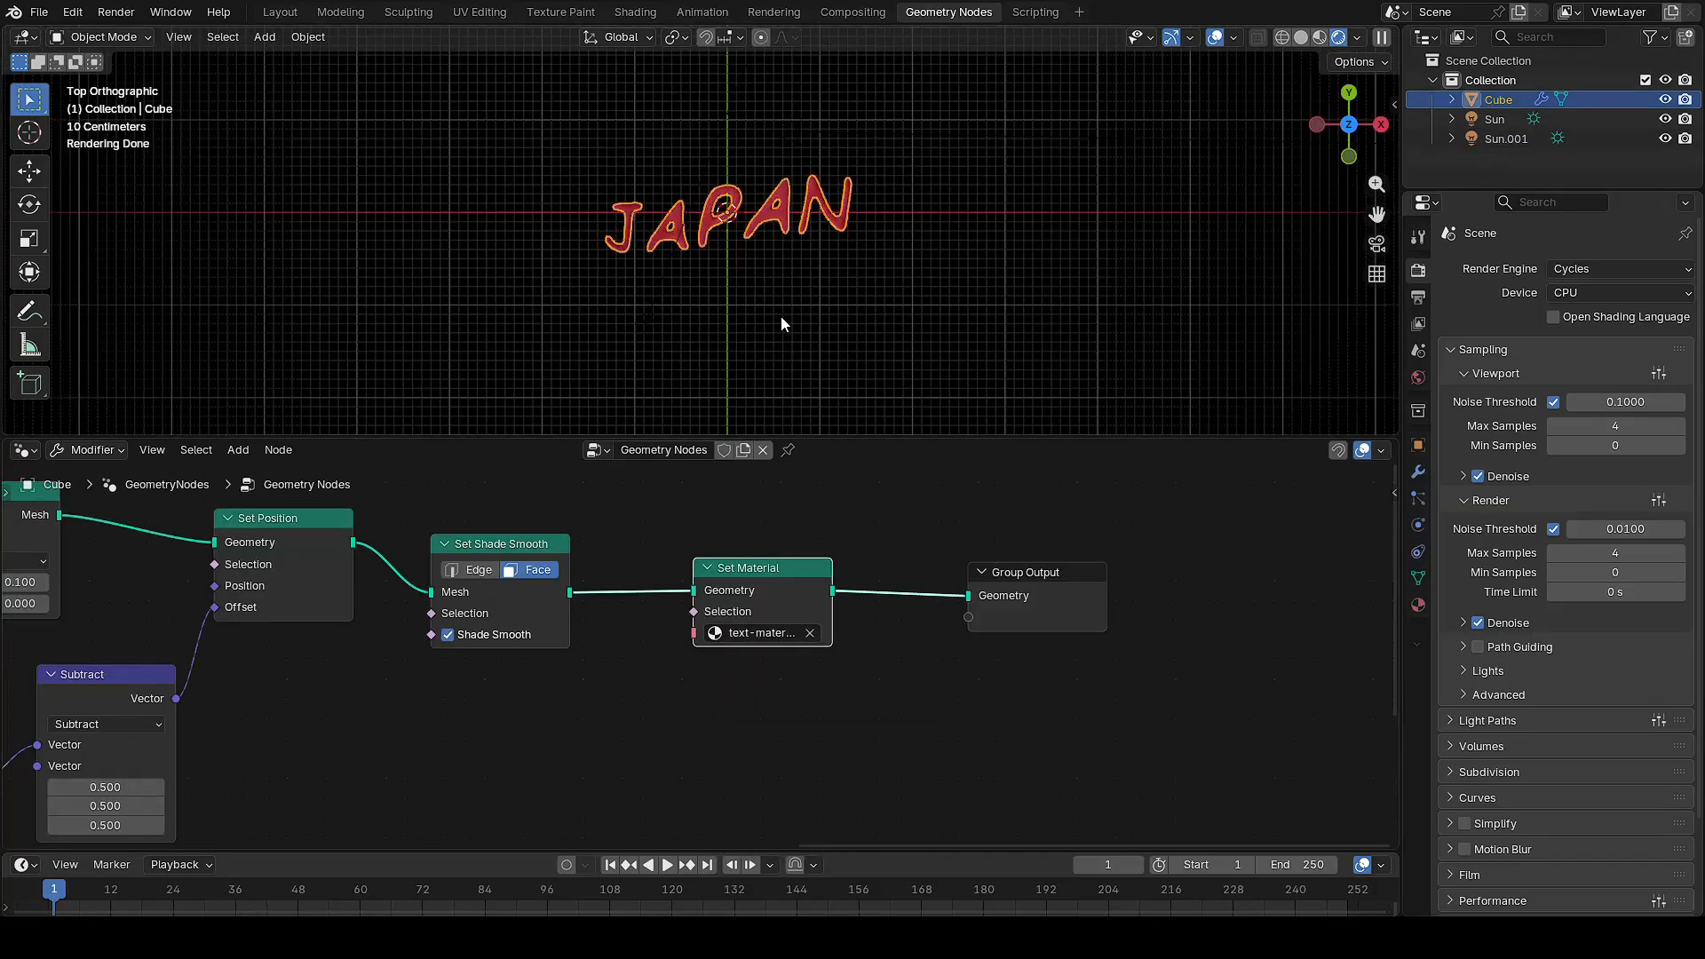
Deselect the text and examine the rendered material and lighting on the letters up close from several angles
{"action": "left_click", "coordinate": [500, 279]}
{"action": "mouse_move", "coordinate": [769, 281]}
{"action": "middle_mouse_down"}
{"action": "mouse_move", "coordinate": [844, 151]}
{"action": "mouse_move", "coordinate": [773, 278]}
{"action": "mouse_move", "coordinate": [752, 279]}
{"action": "middle_mouse_up"}
{"action": "scroll", "coordinate": [752, 280], "scroll_direction": "up", "scroll_amount": 3}
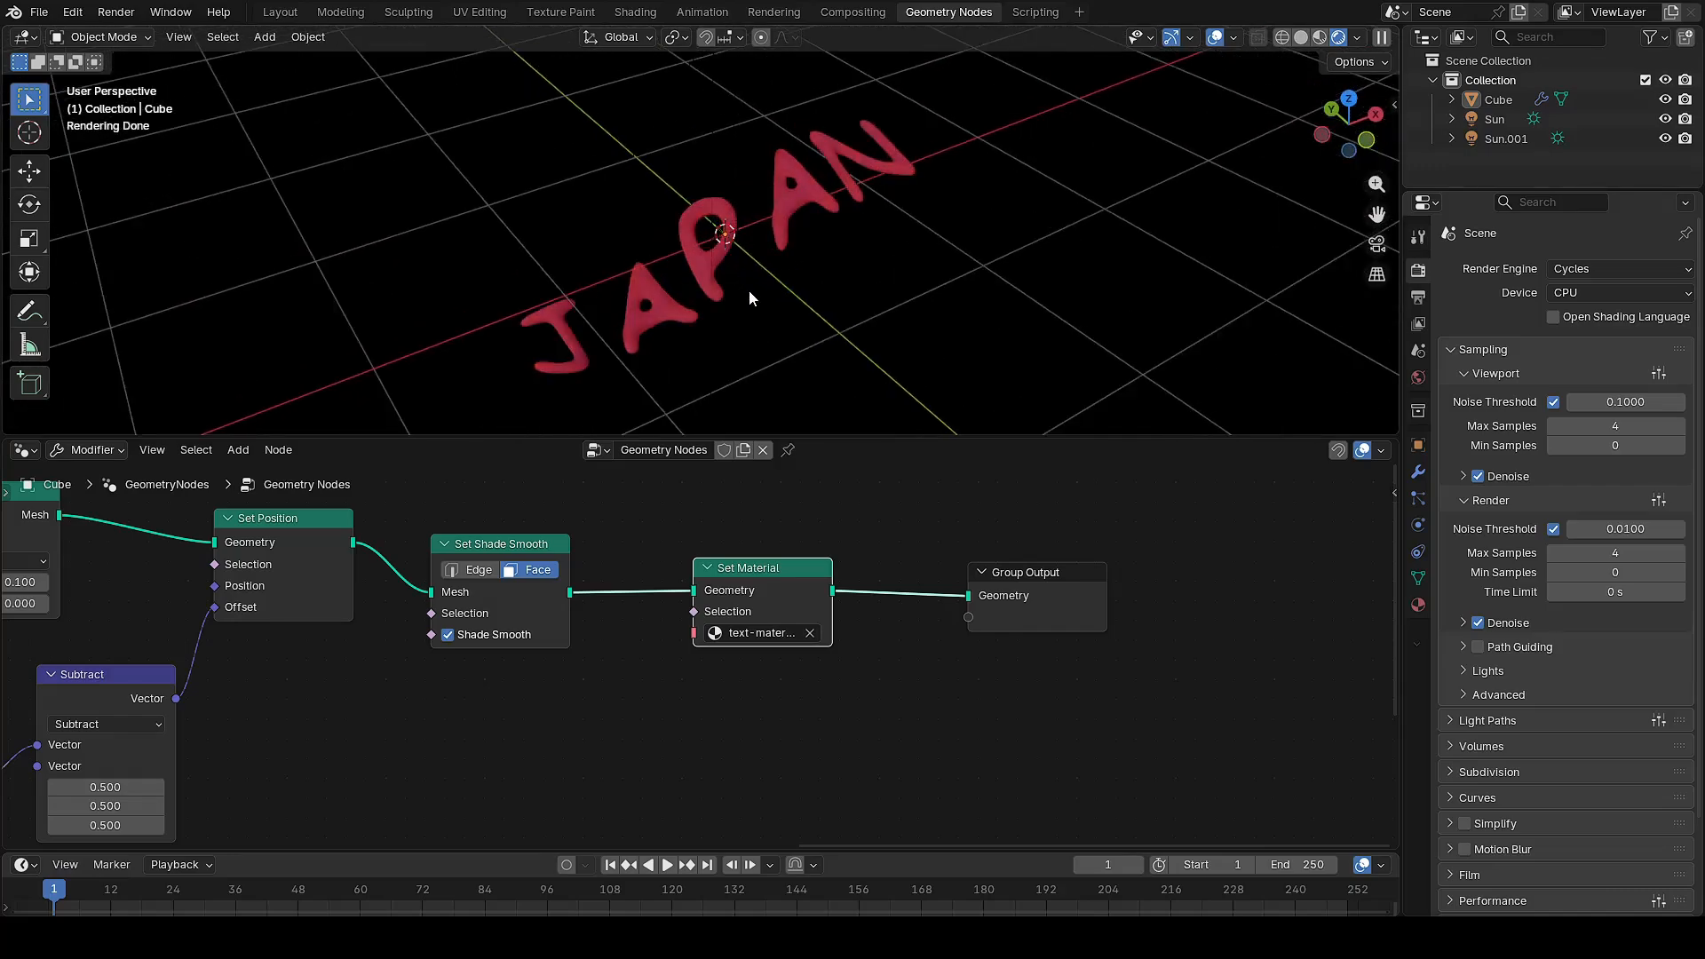
{"action": "scroll", "coordinate": [764, 305], "scroll_direction": "up", "scroll_amount": 2}
{"action": "middle_click_drag", "start_coordinate": [812, 328], "coordinate": [881, 320]}
{"action": "scroll", "coordinate": [855, 301], "scroll_direction": "up", "scroll_amount": 2}
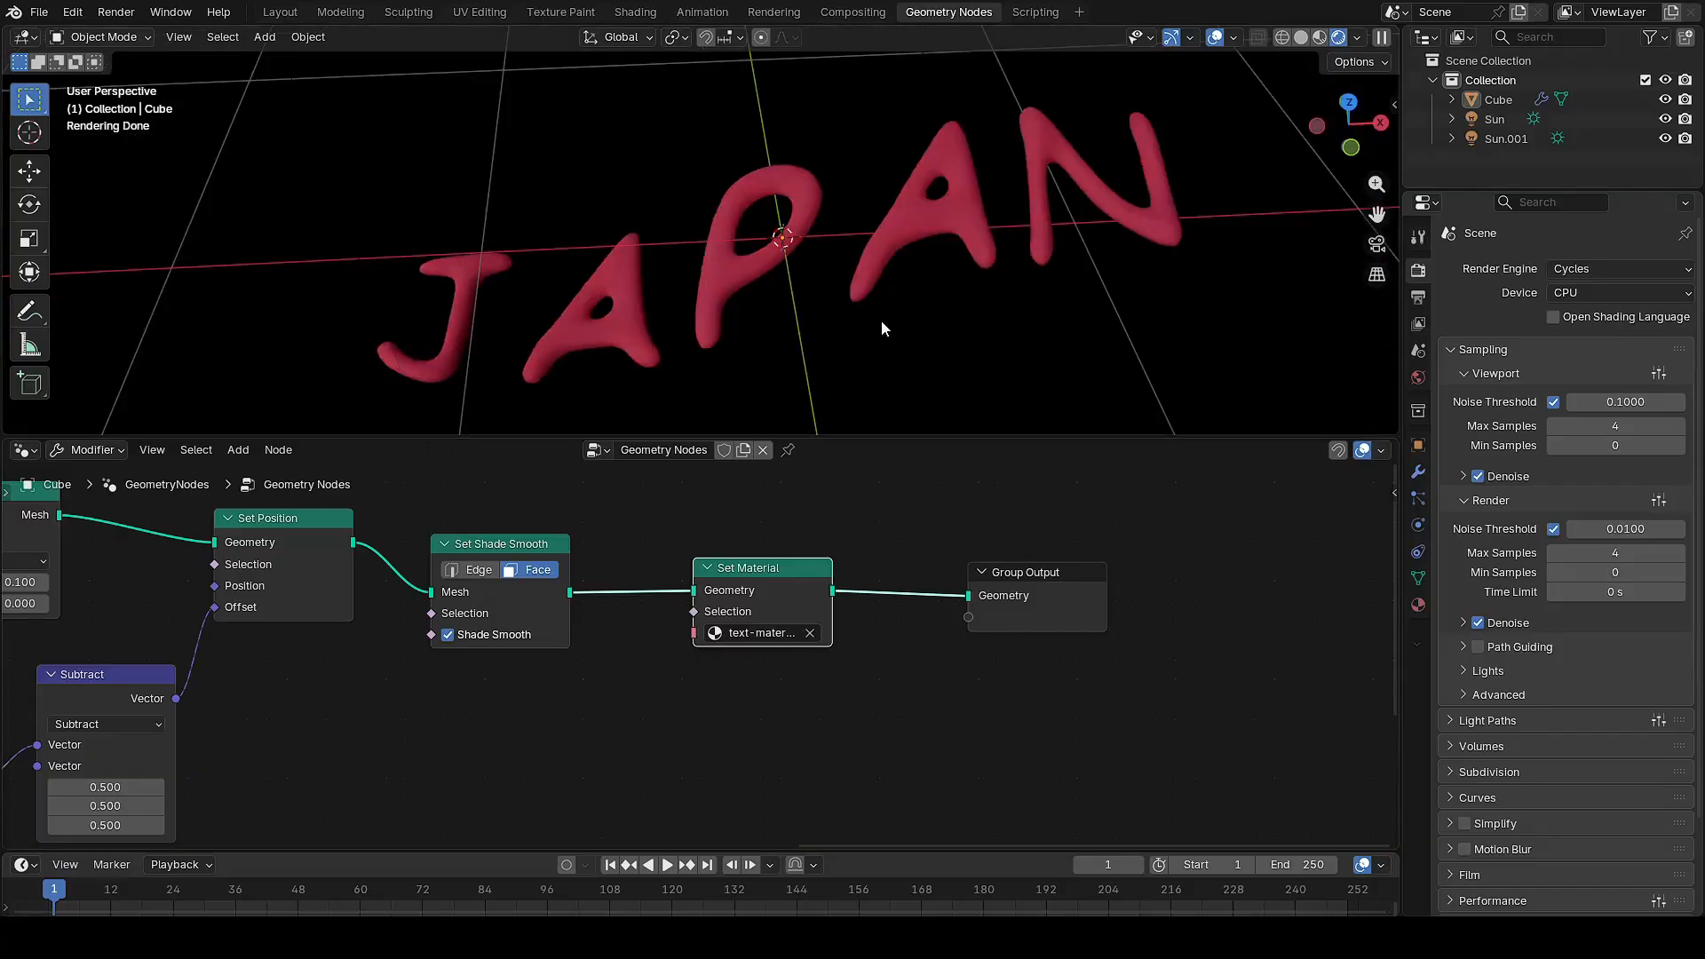
Return the viewport to solid shading and look over both Sun lights and the complete geometry node tree
{"action": "left_click", "coordinate": [1301, 37]}
{"action": "scroll", "coordinate": [925, 300], "scroll_direction": "down", "scroll_amount": 5}
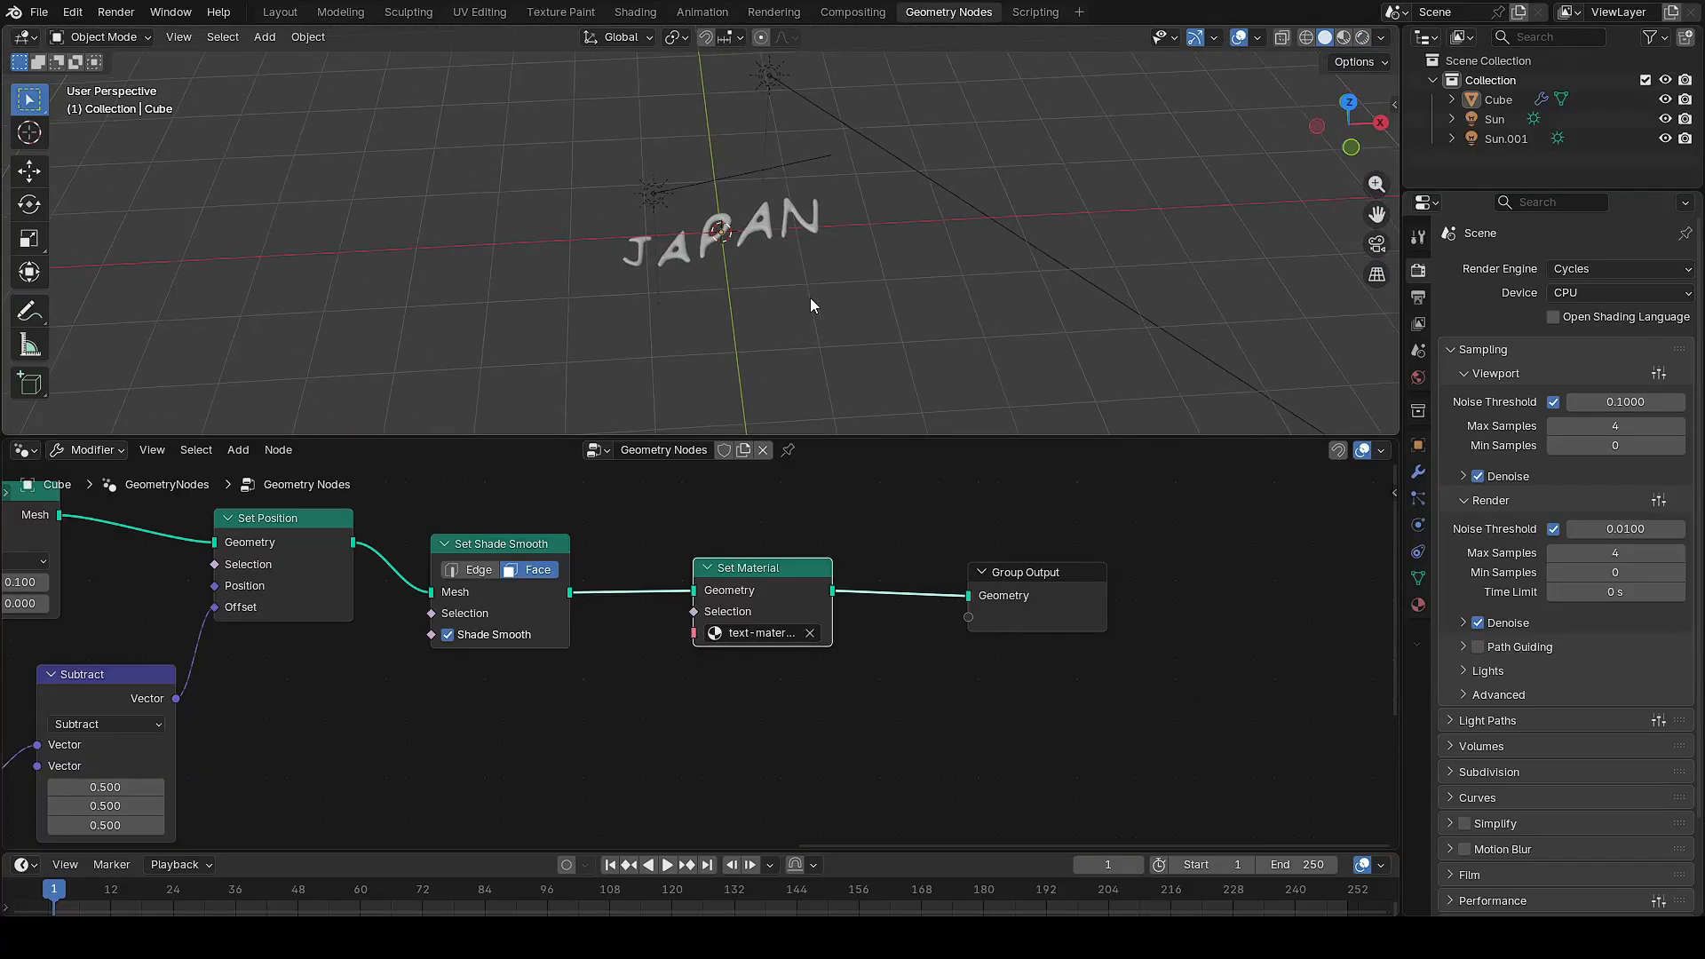
{"action": "middle_click_drag", "start_coordinate": [811, 301], "coordinate": [908, 265]}
{"action": "scroll", "coordinate": [529, 657], "scroll_direction": "down", "scroll_amount": 4}
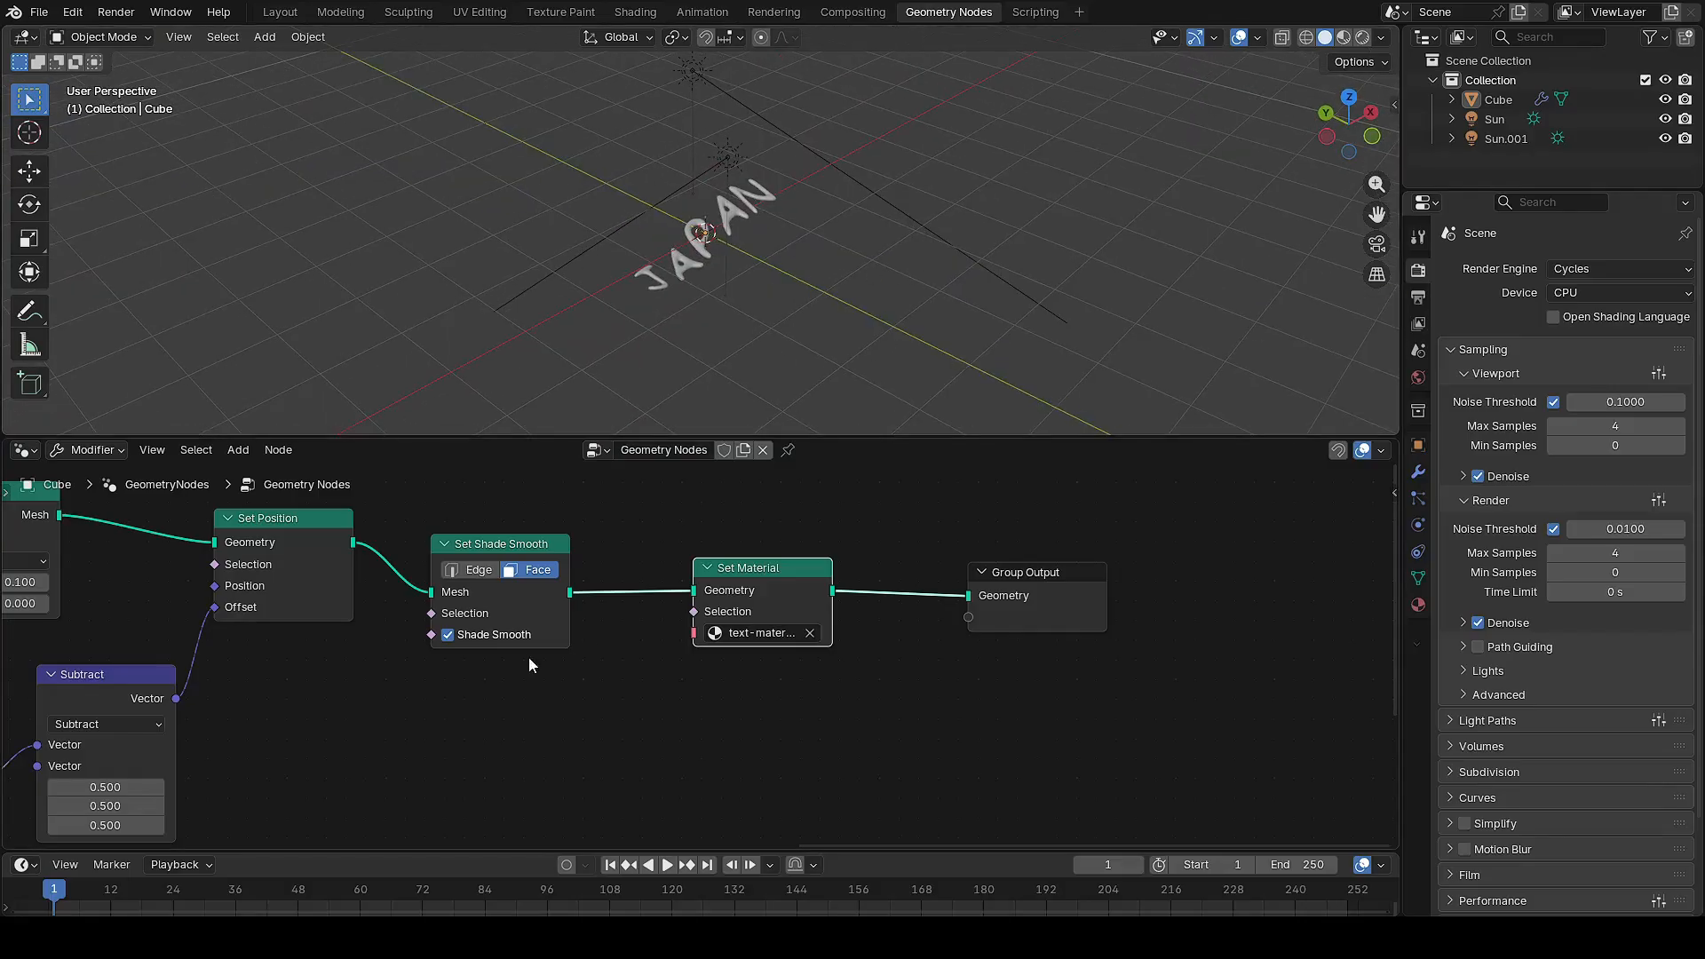
{"action": "middle_click_drag", "start_coordinate": [462, 688], "coordinate": [828, 659]}
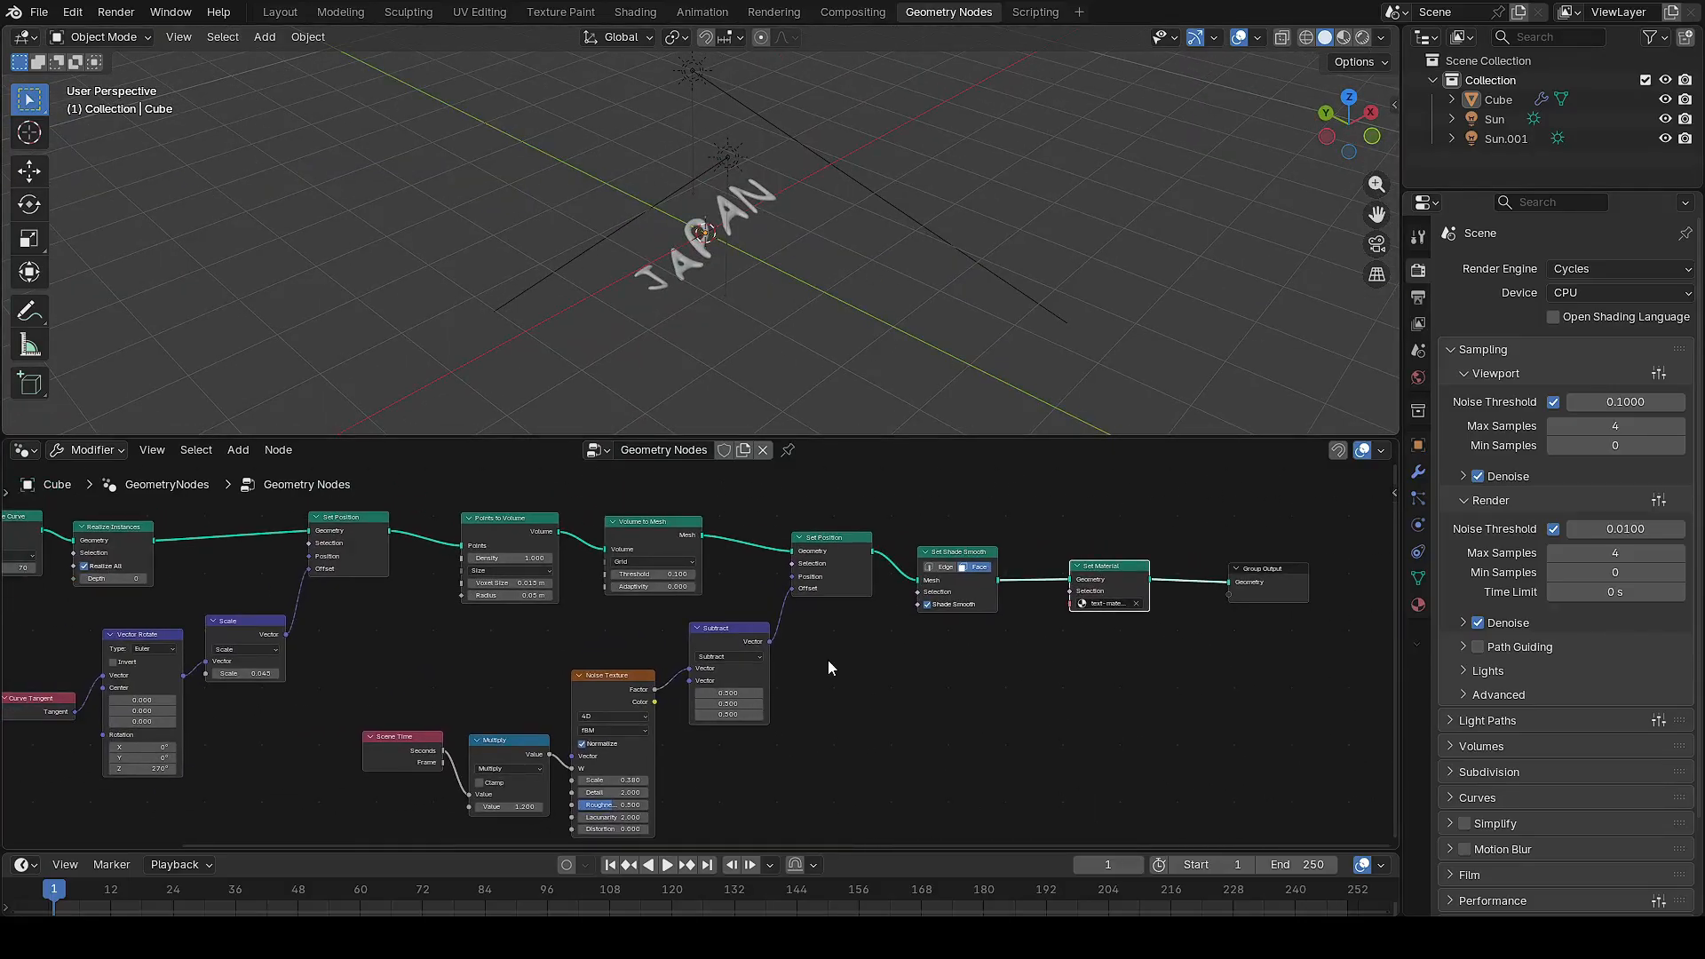
{"action": "scroll", "coordinate": [832, 673], "scroll_direction": "down", "scroll_amount": 3}
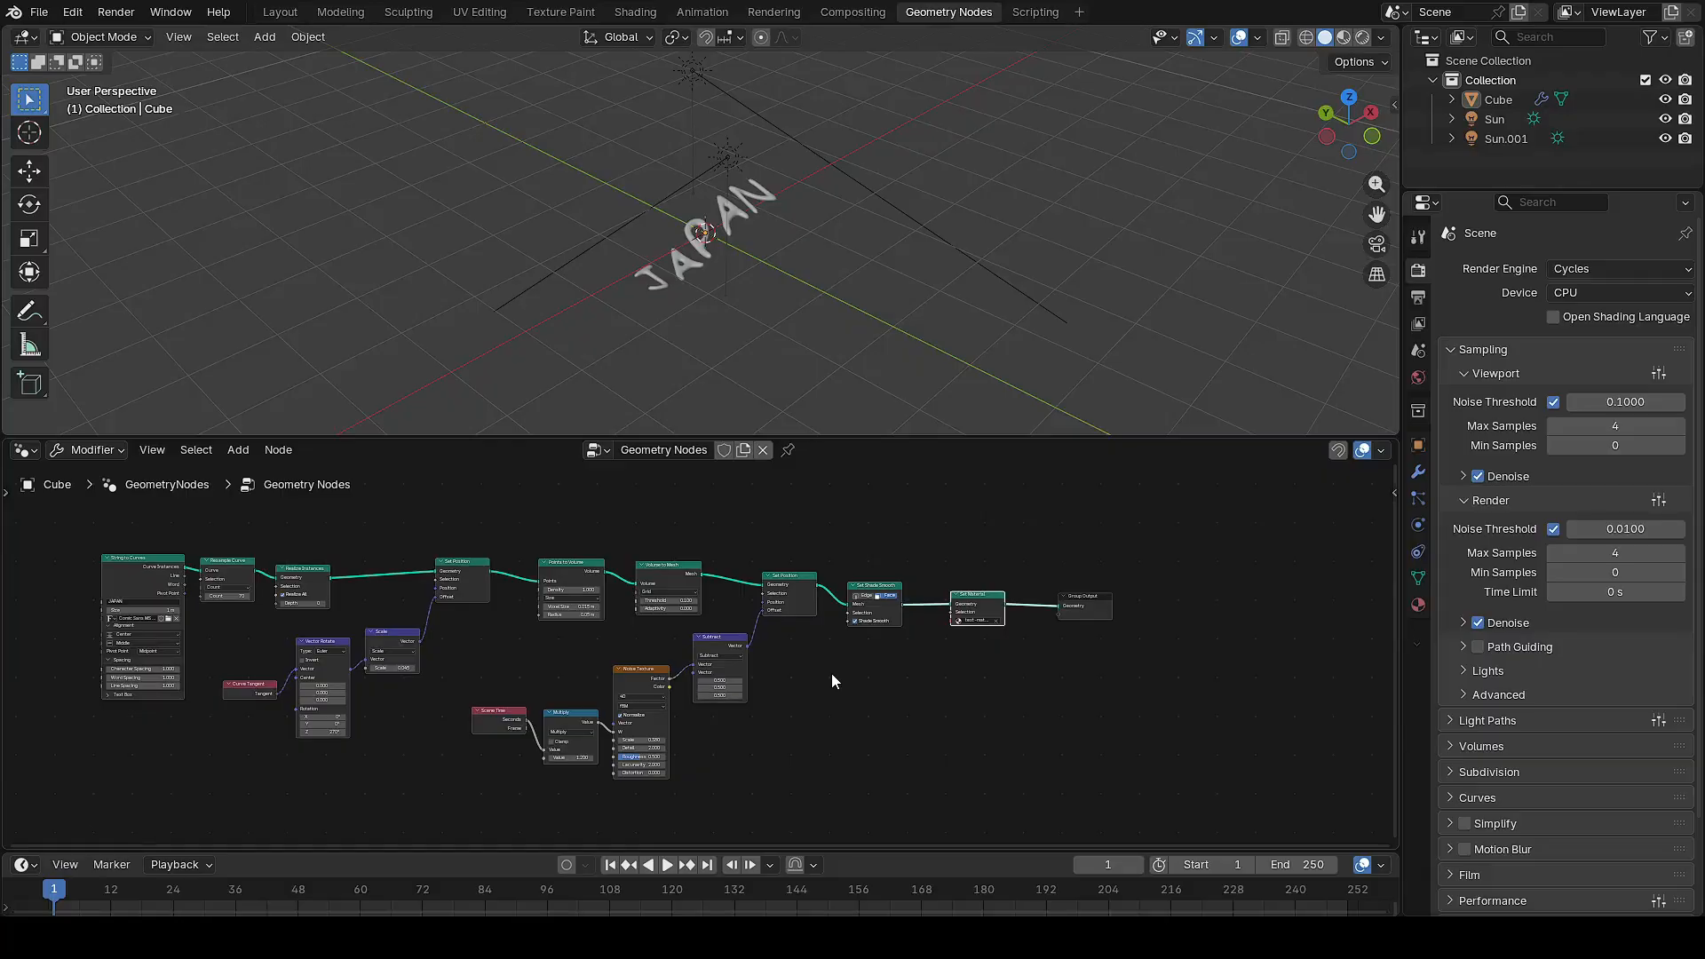